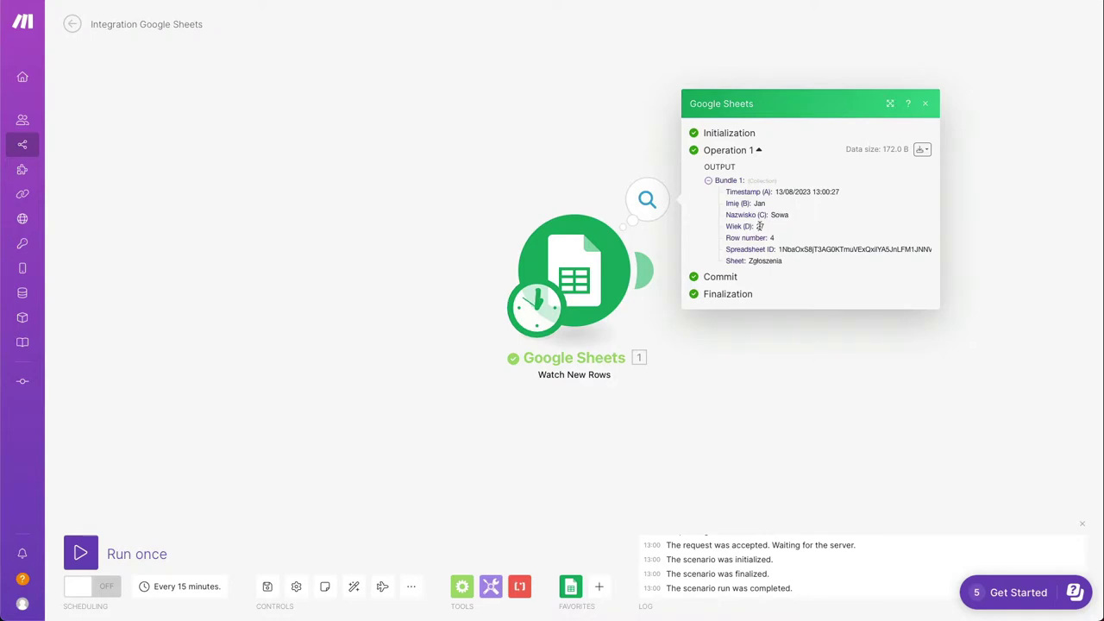
# Insert a Flow Control Router after the Watch New Rows trigger, found by searching 'flow'.
pyautogui.click(700, 460)
pyautogui.click(639, 270)
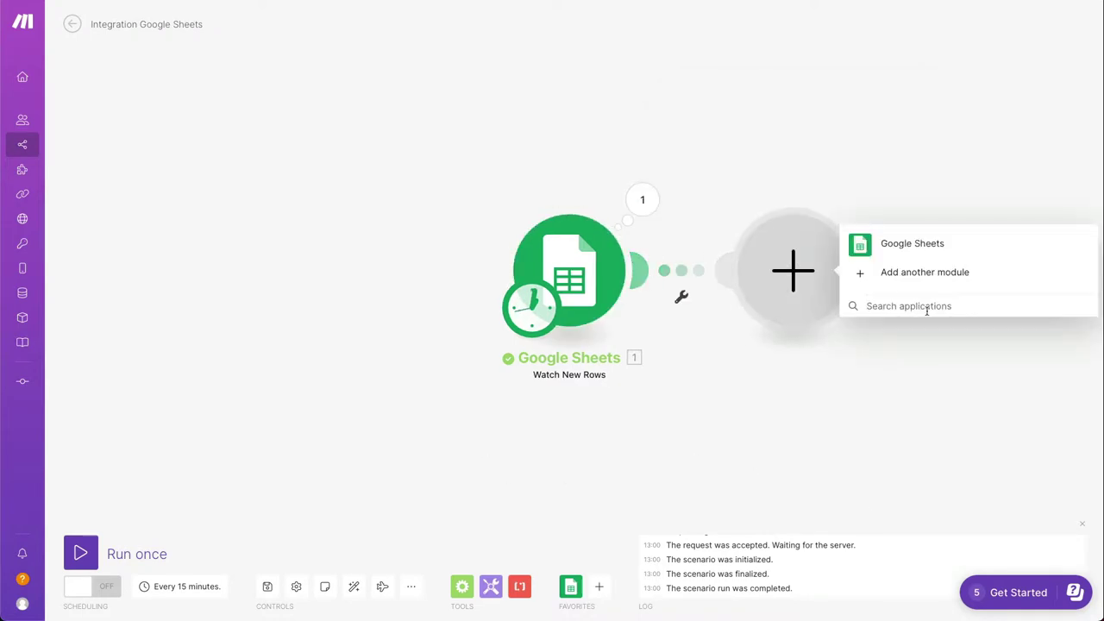
pyautogui.write('roflow')
pyautogui.click(904, 84)
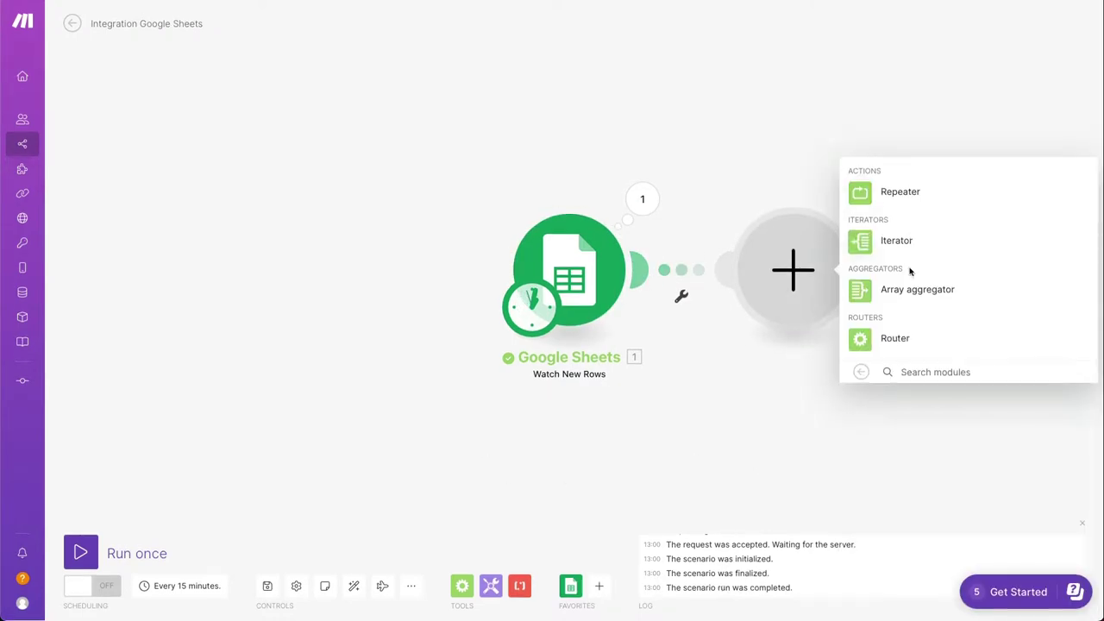
pyautogui.click(888, 337)
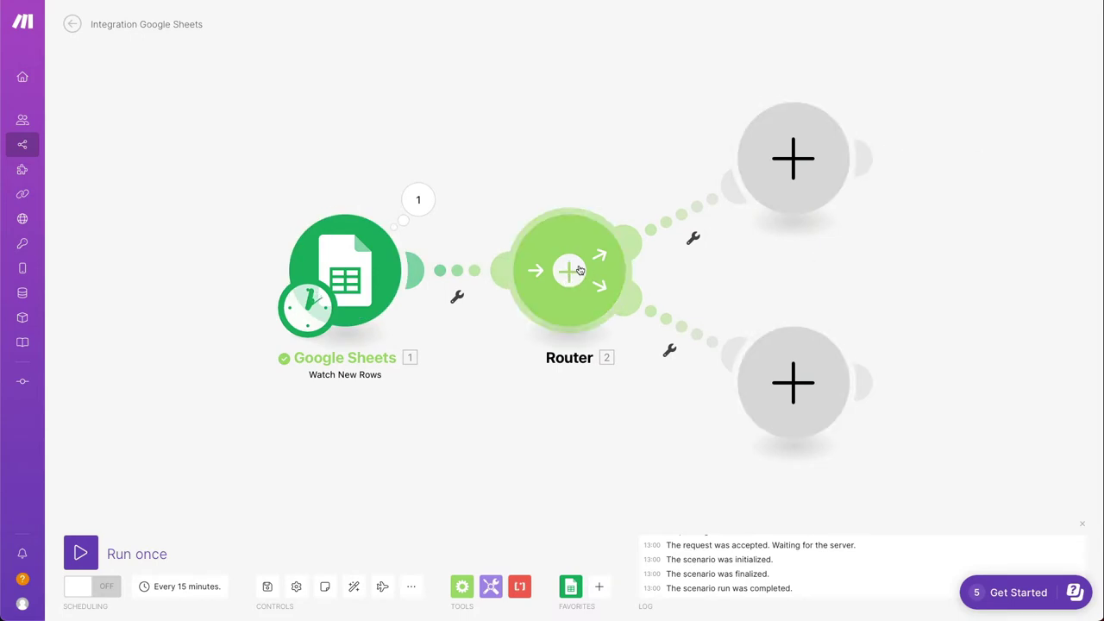
pyautogui.click(793, 158)
# Choose Google Sheets for the upper branch, then note the Free plan's $0.00 price and 1,000 operations.
pyautogui.click(875, 131)
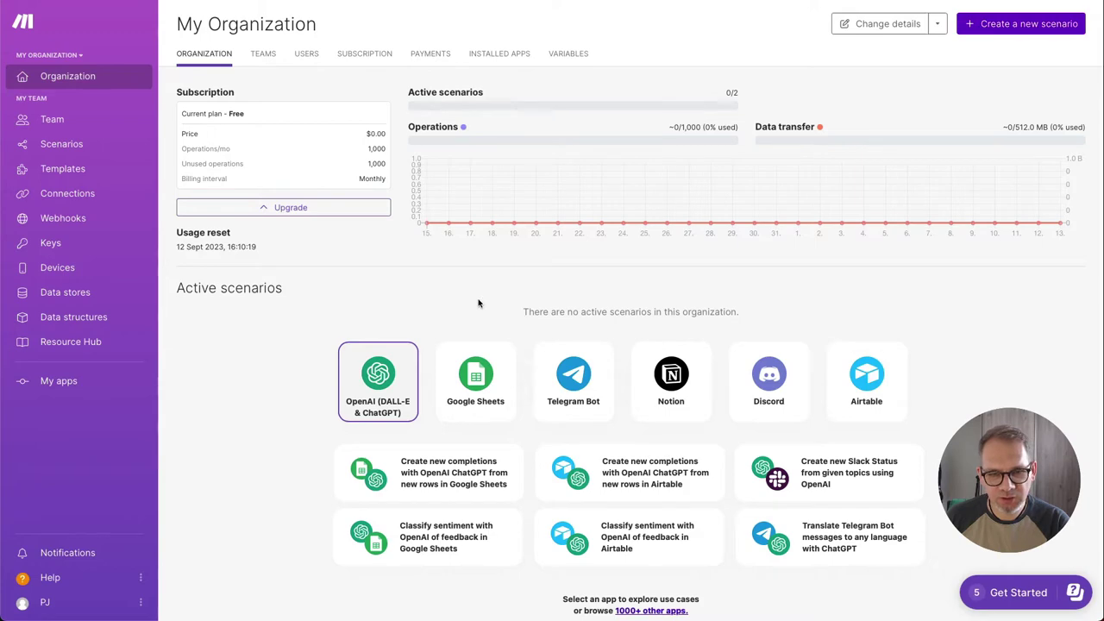
pyautogui.scroll(-1, 479, 303)
pyautogui.scroll(1, 478, 303)
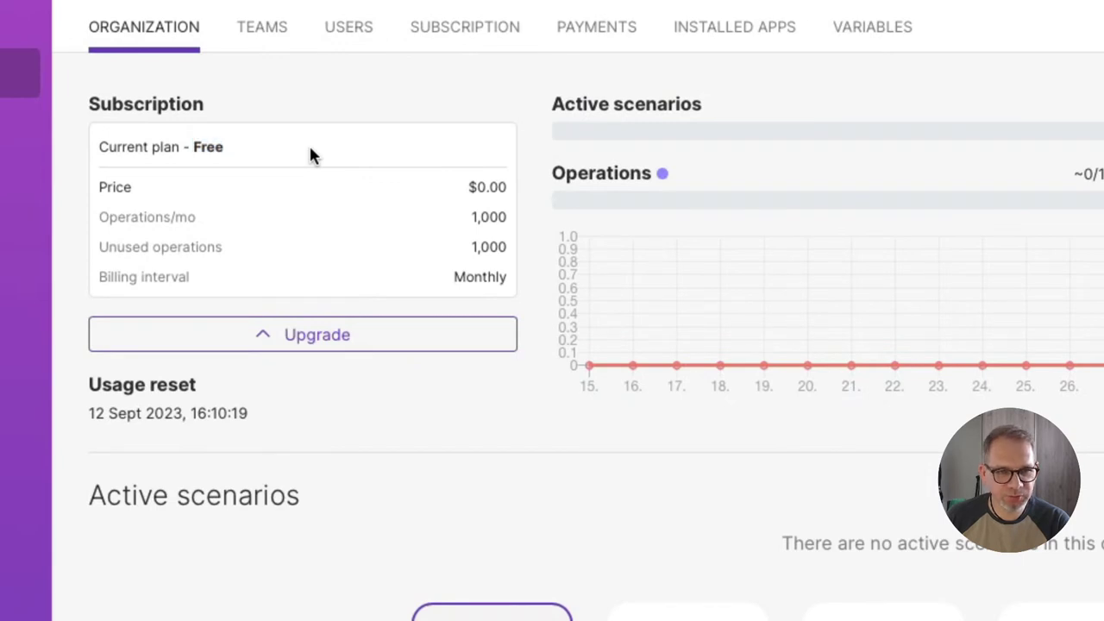
pyautogui.moveTo(464, 192); pyautogui.dragTo(518, 188)
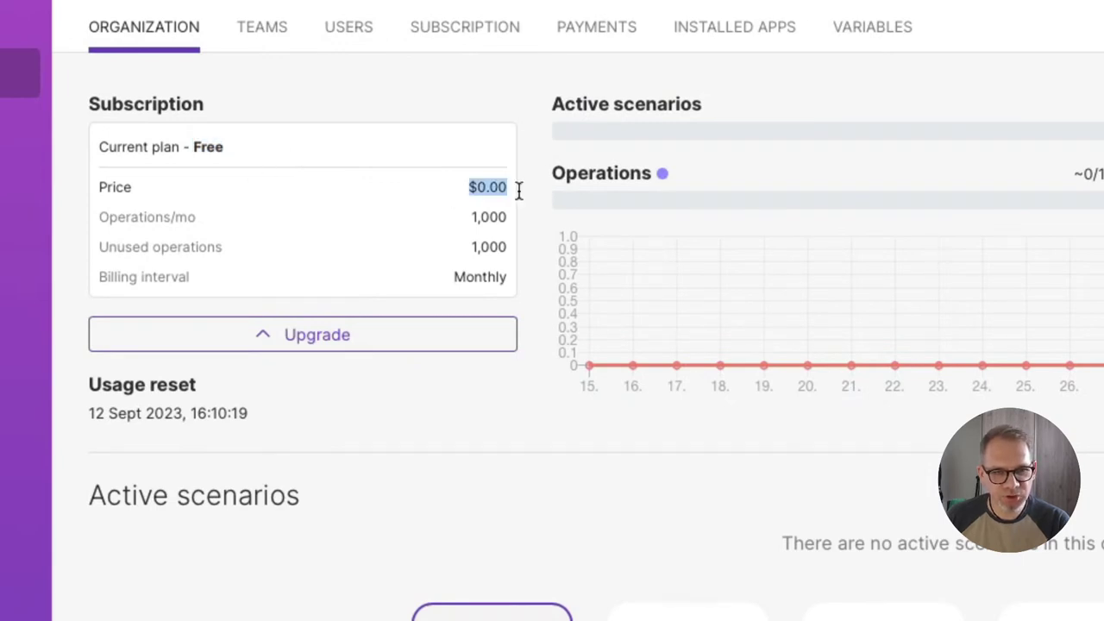
pyautogui.click(458, 223)
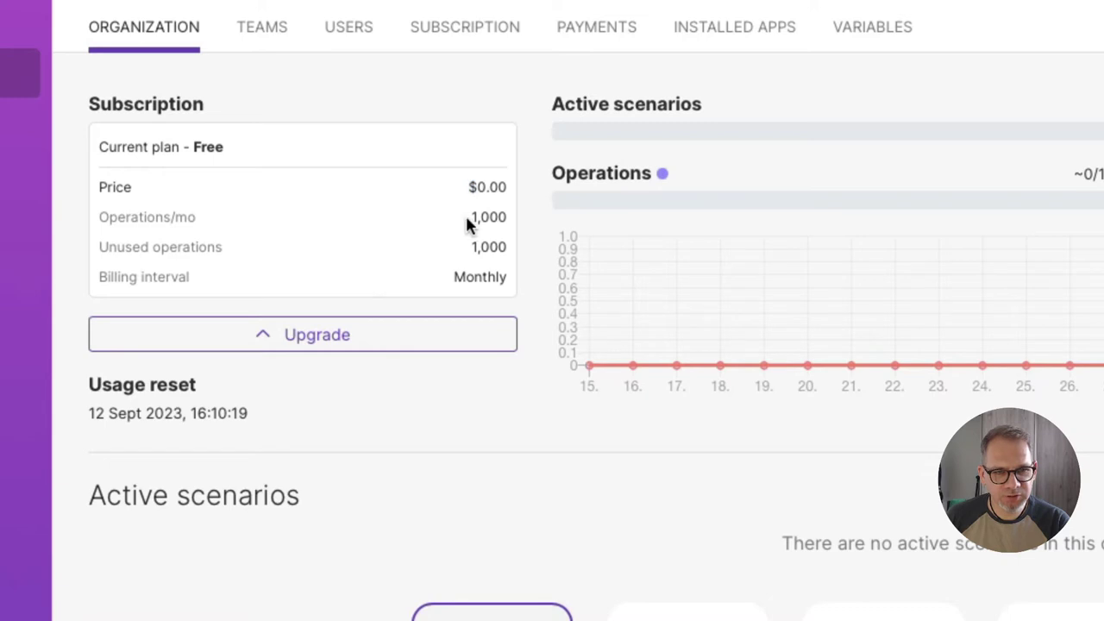
pyautogui.moveTo(470, 216); pyautogui.dragTo(493, 223)
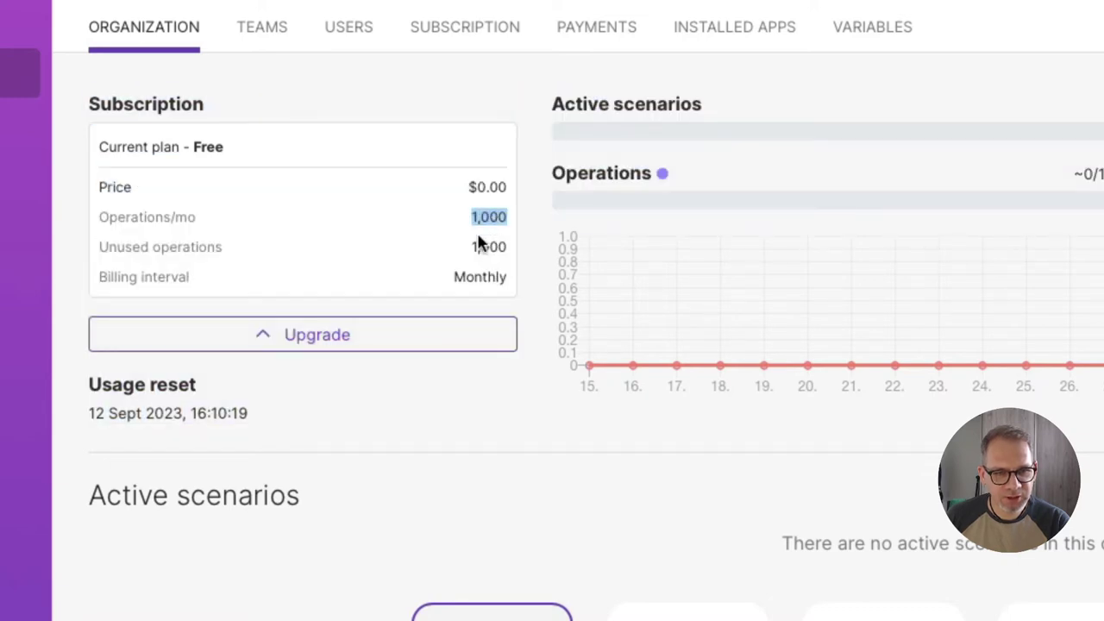
pyautogui.click(482, 283)
# Check the Monthly billing interval and move to the Subscription plans comparison.
pyautogui.doubleClick(482, 283)
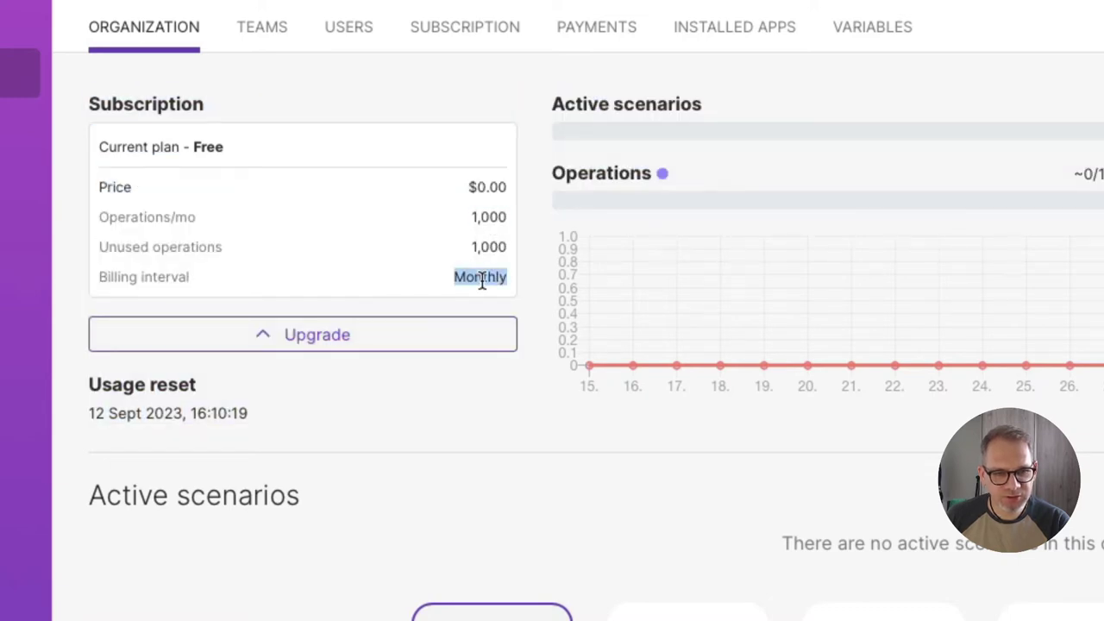
pyautogui.click(380, 246)
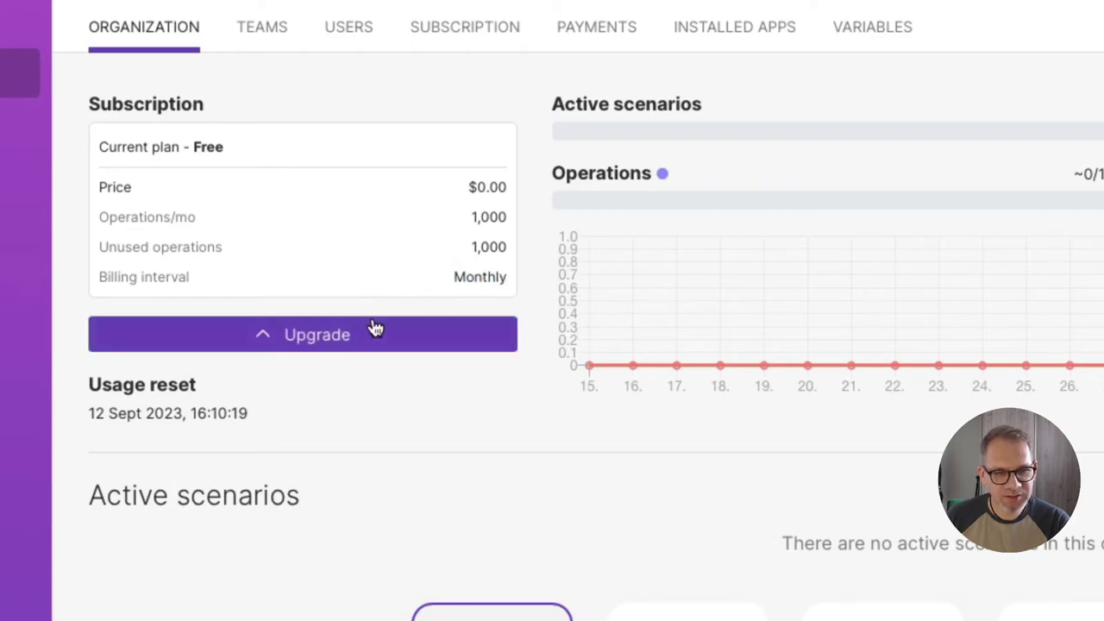
pyautogui.doubleClick(470, 279)
pyautogui.click(315, 247)
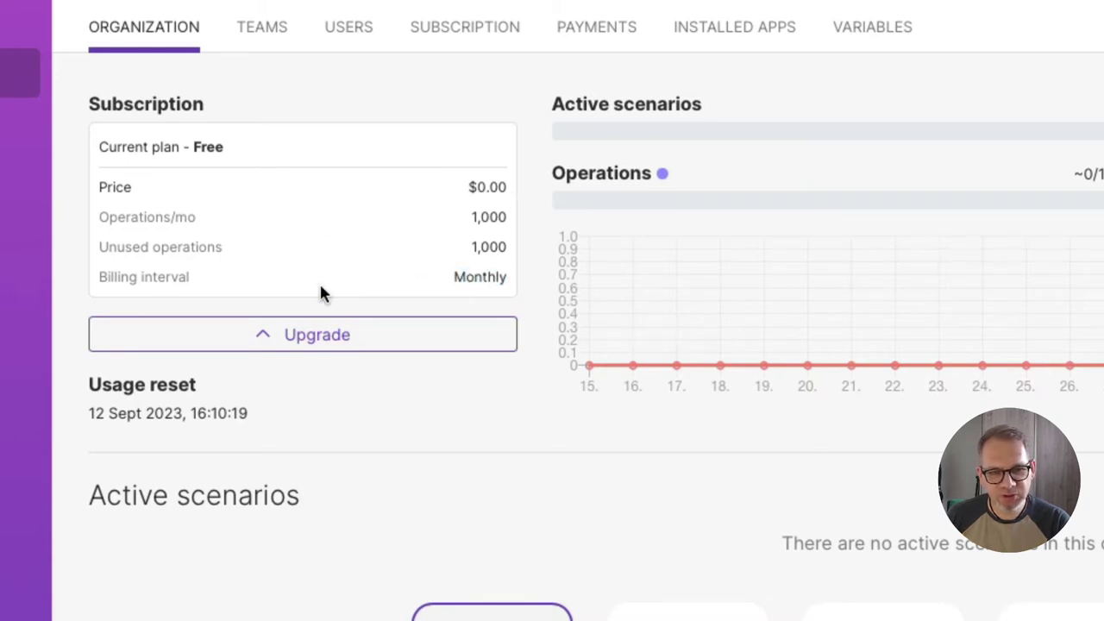
pyautogui.click(316, 342)
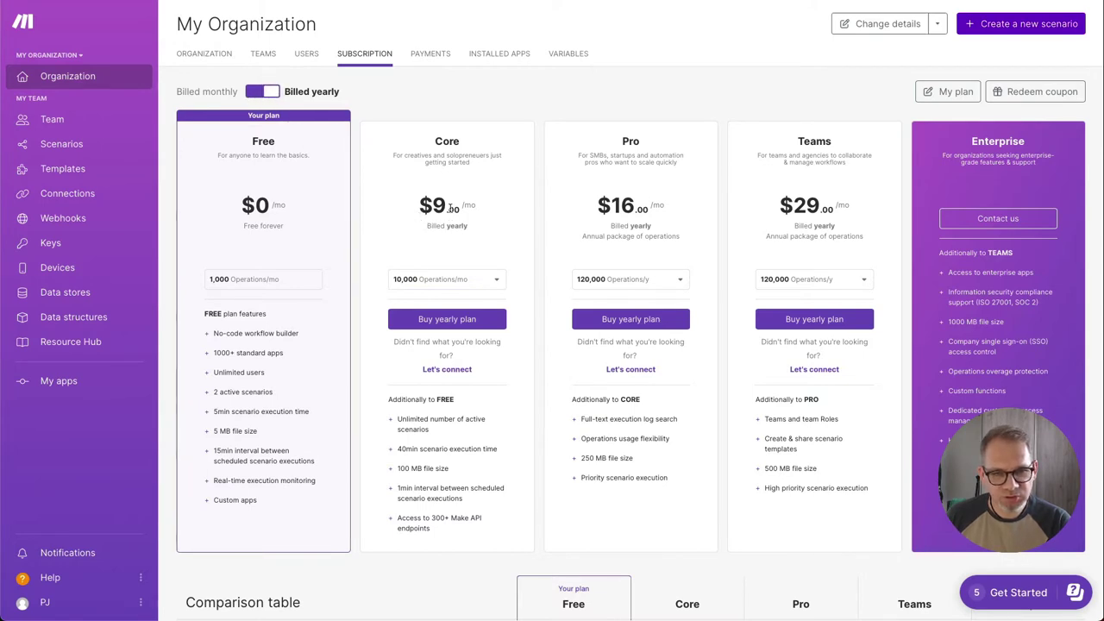
# Switch plan prices to billed monthly and view the Core operations options without changing them.
pyautogui.click(263, 91)
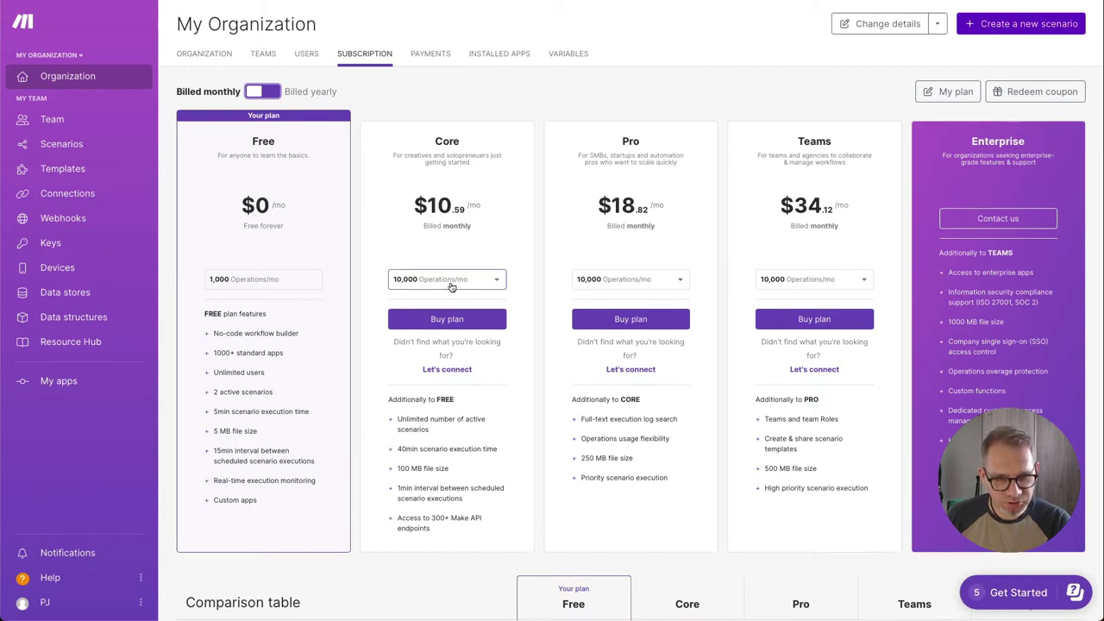
pyautogui.click(499, 286)
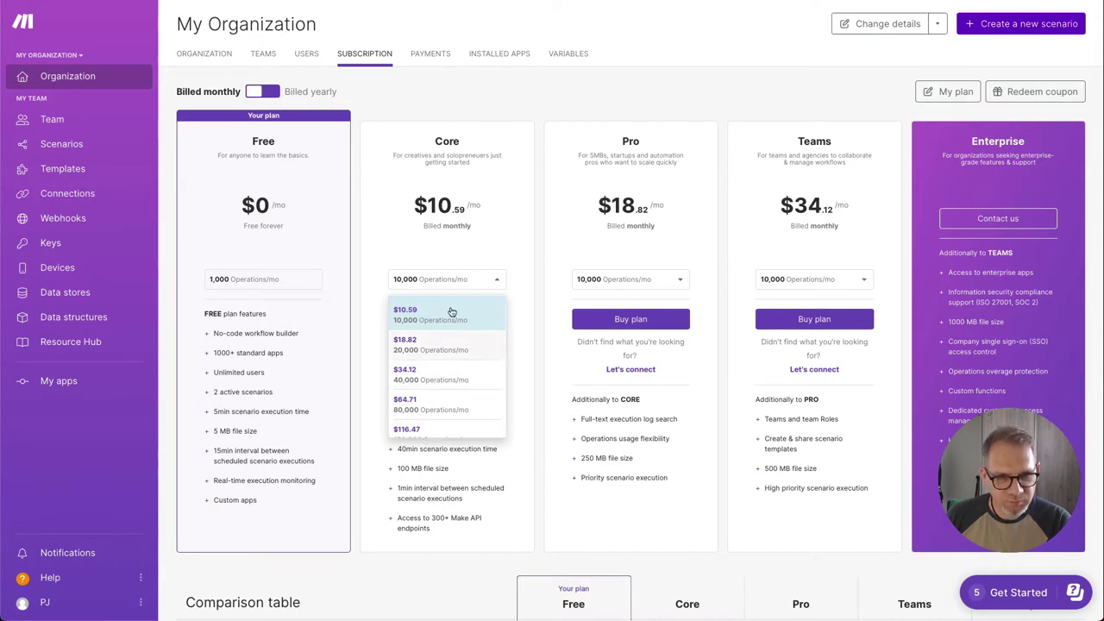
pyautogui.click(486, 236)
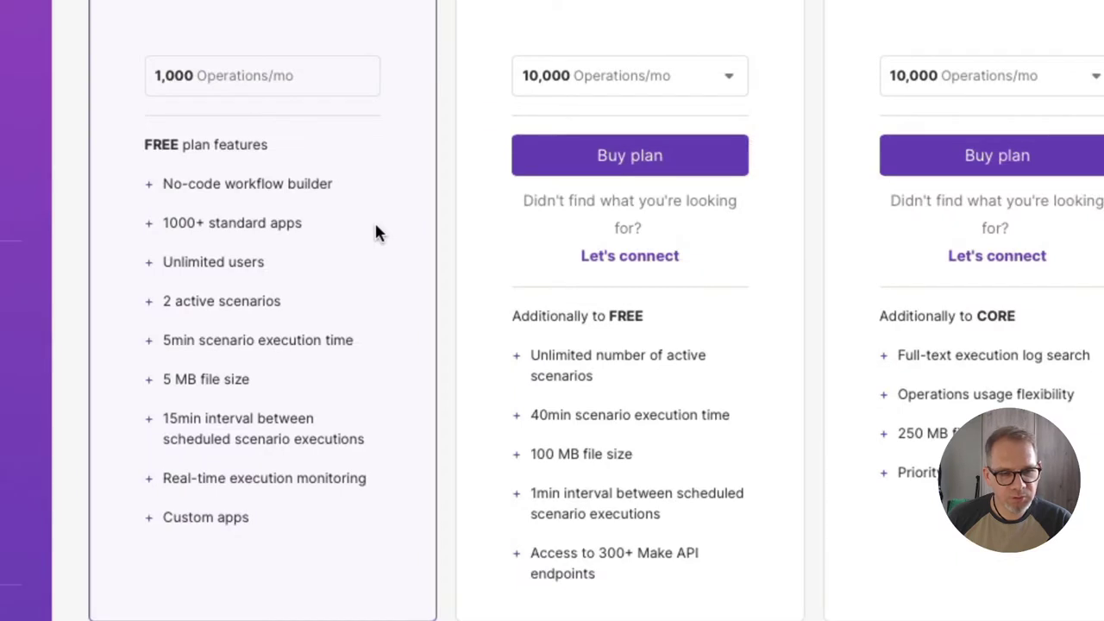
# Review Free plan features: 1000+ standard apps, unlimited users and 2 active scenarios.
pyautogui.doubleClick(170, 225)
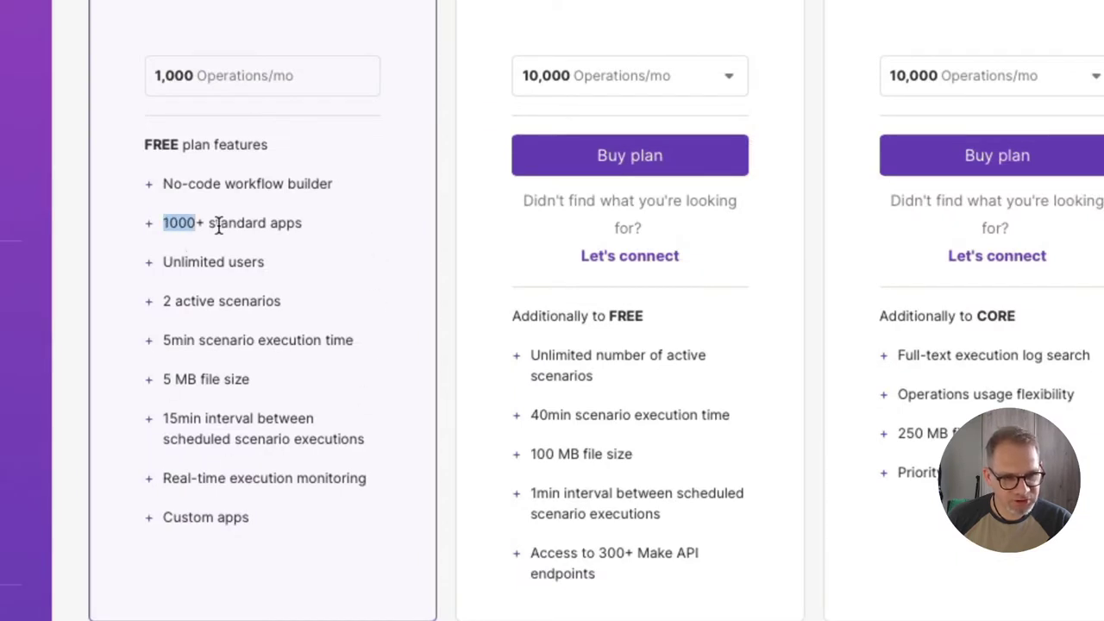
pyautogui.click(321, 224)
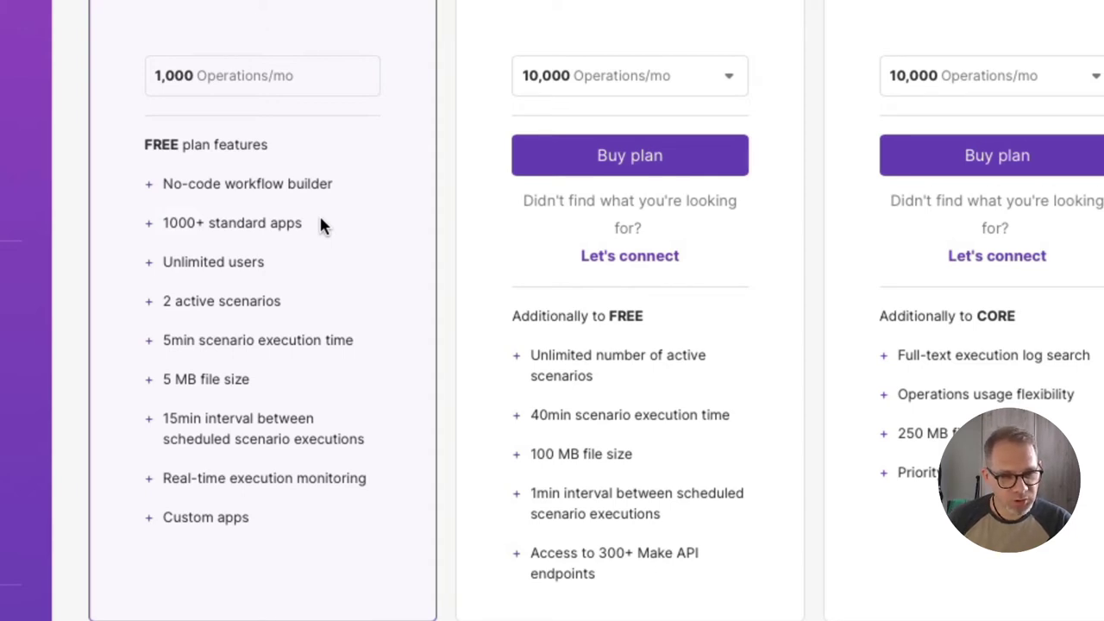
pyautogui.tripleClick(216, 264)
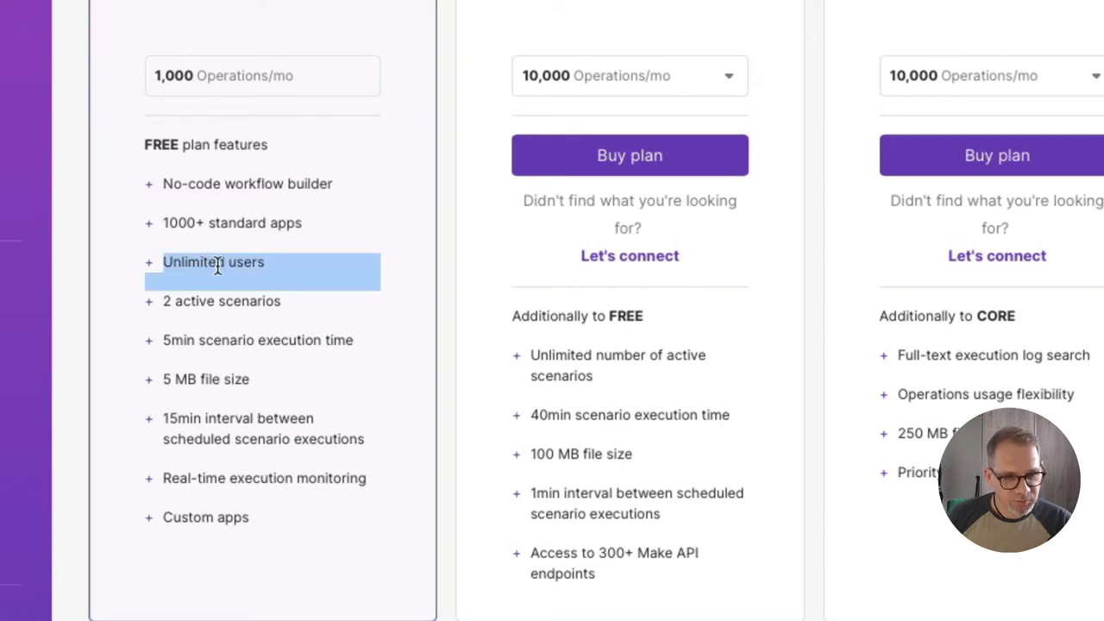
pyautogui.click(337, 264)
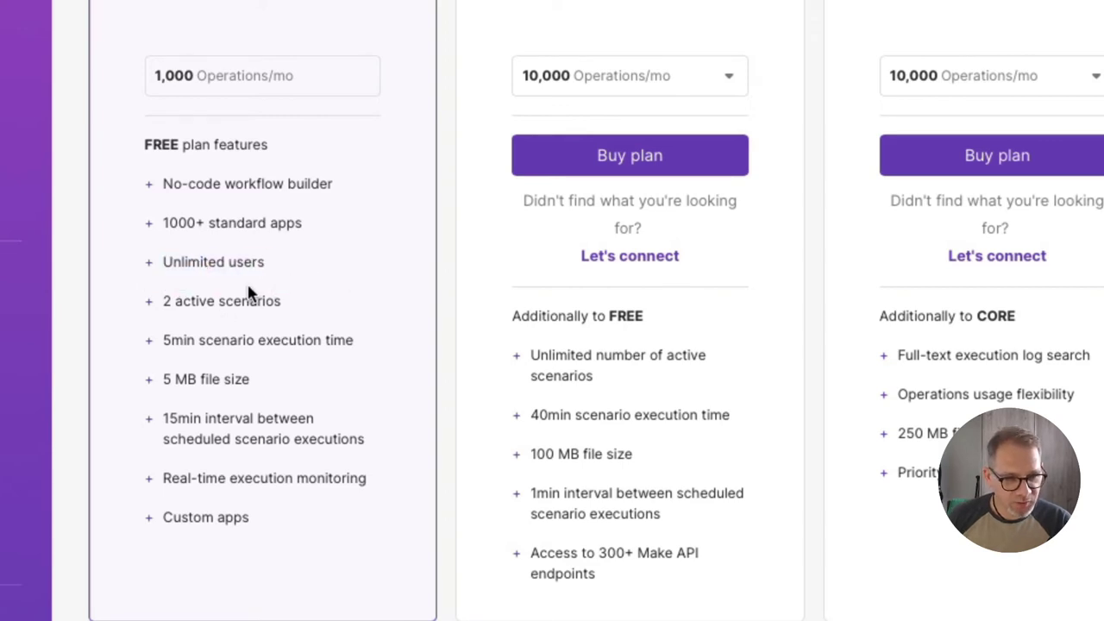
pyautogui.tripleClick(228, 302)
pyautogui.click(332, 297)
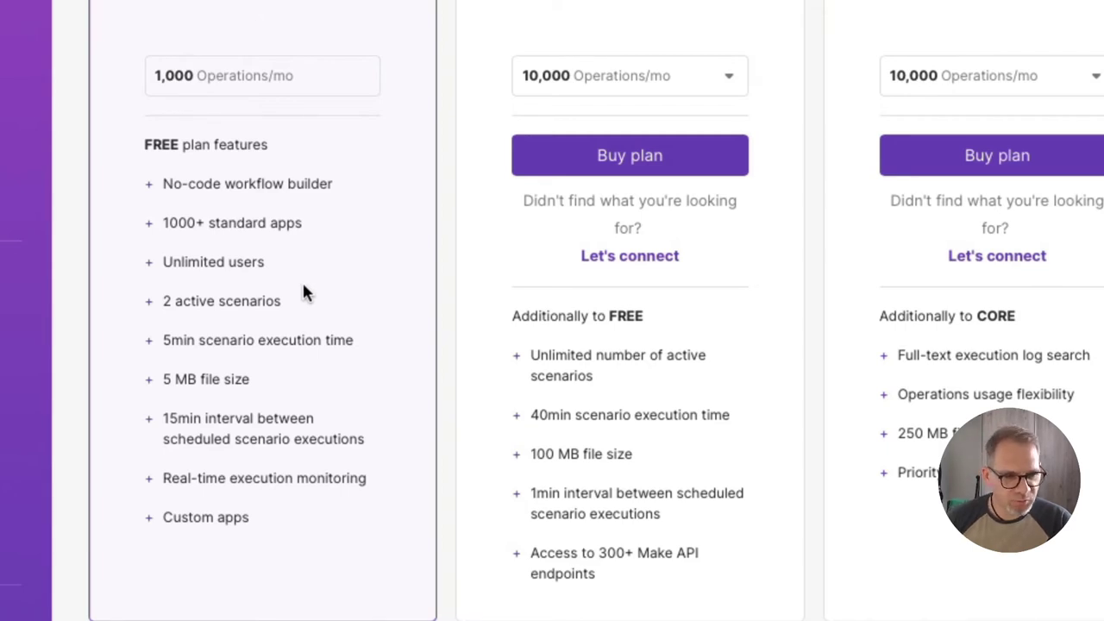
# Check the Free plan's 5min scenario execution time and 5 MB file size limits.
pyautogui.scroll(-3, 258, 333)
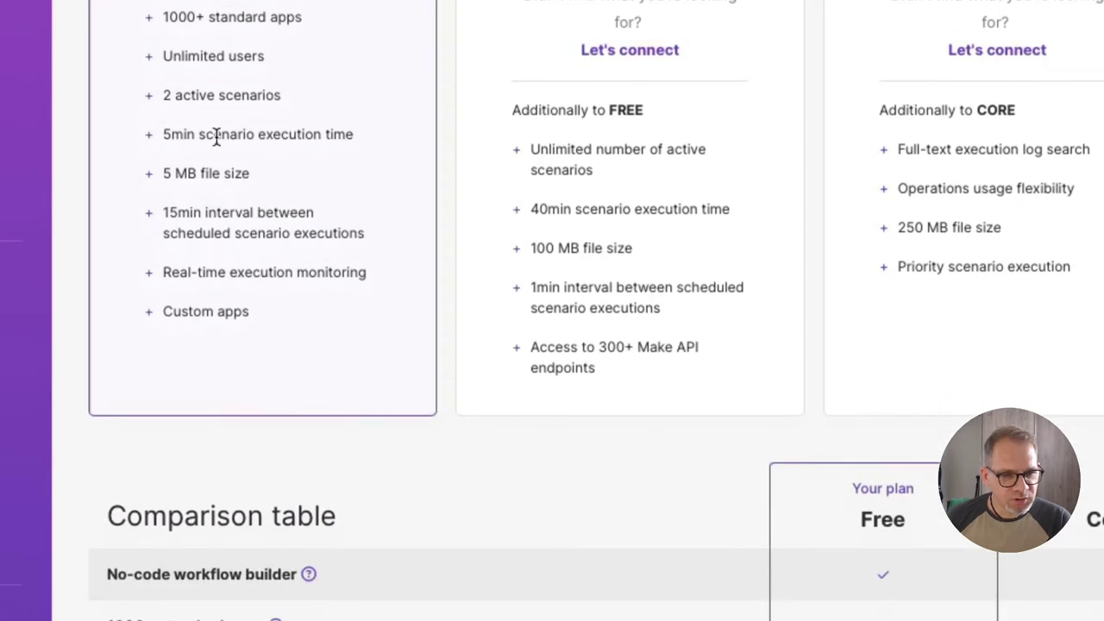
pyautogui.tripleClick(216, 138)
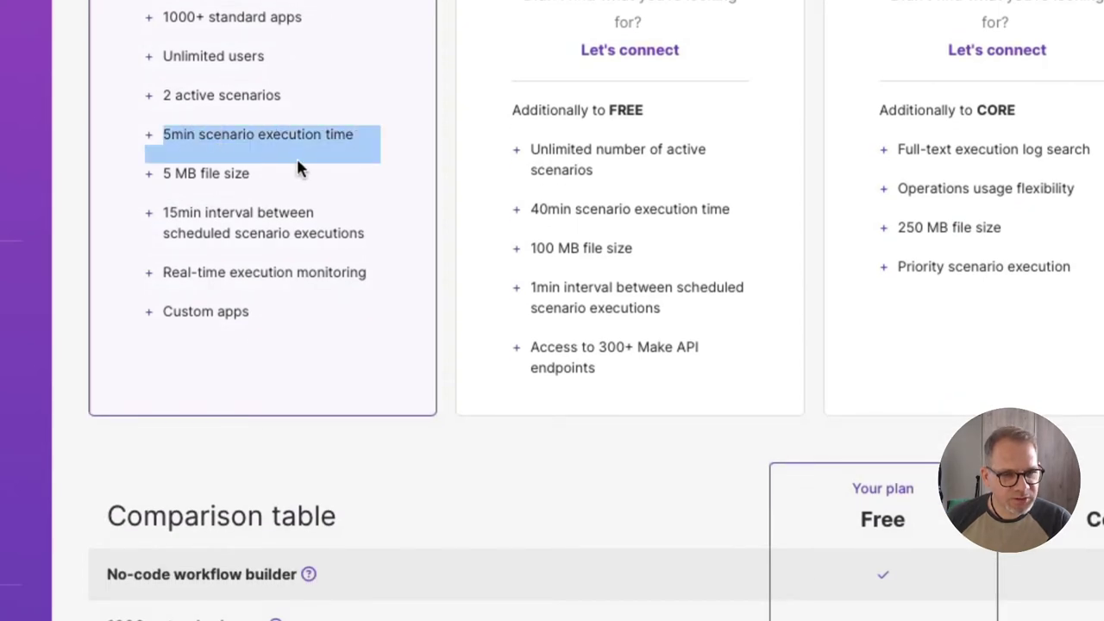
pyautogui.click(293, 158)
pyautogui.doubleClick(177, 135)
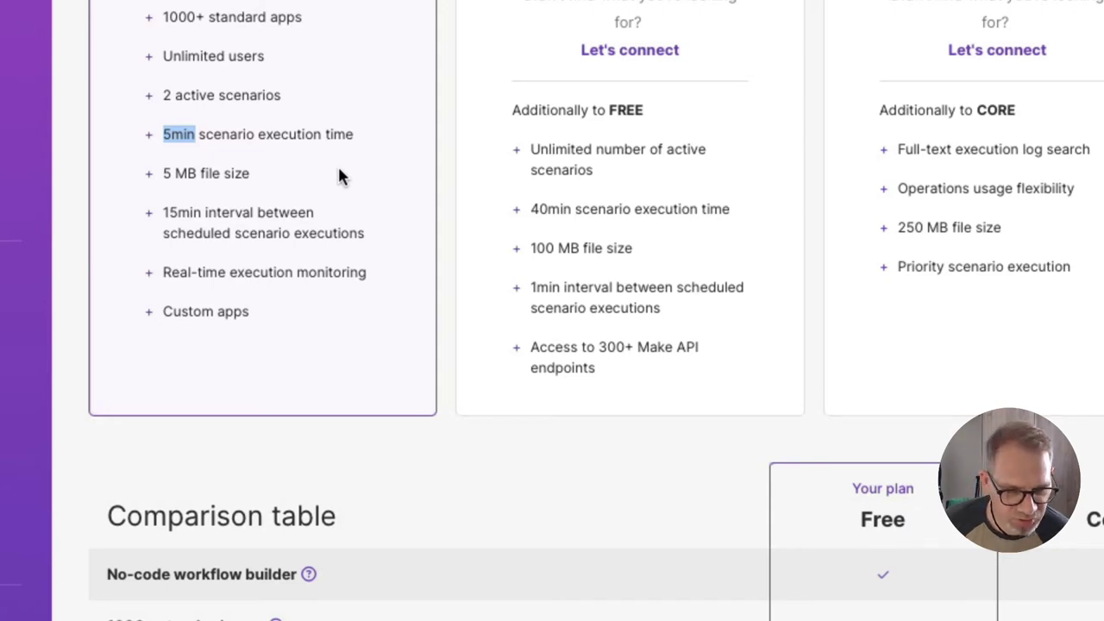
pyautogui.scroll(-2, 339, 170)
pyautogui.tripleClick(183, 11)
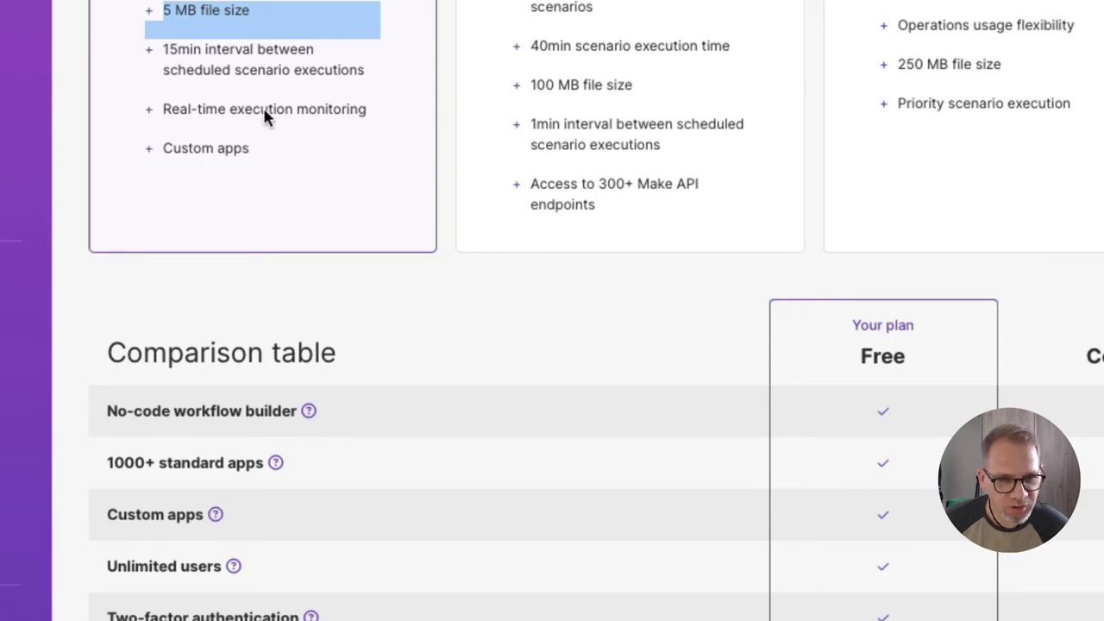
pyautogui.click(191, 30)
pyautogui.tripleClick(186, 10)
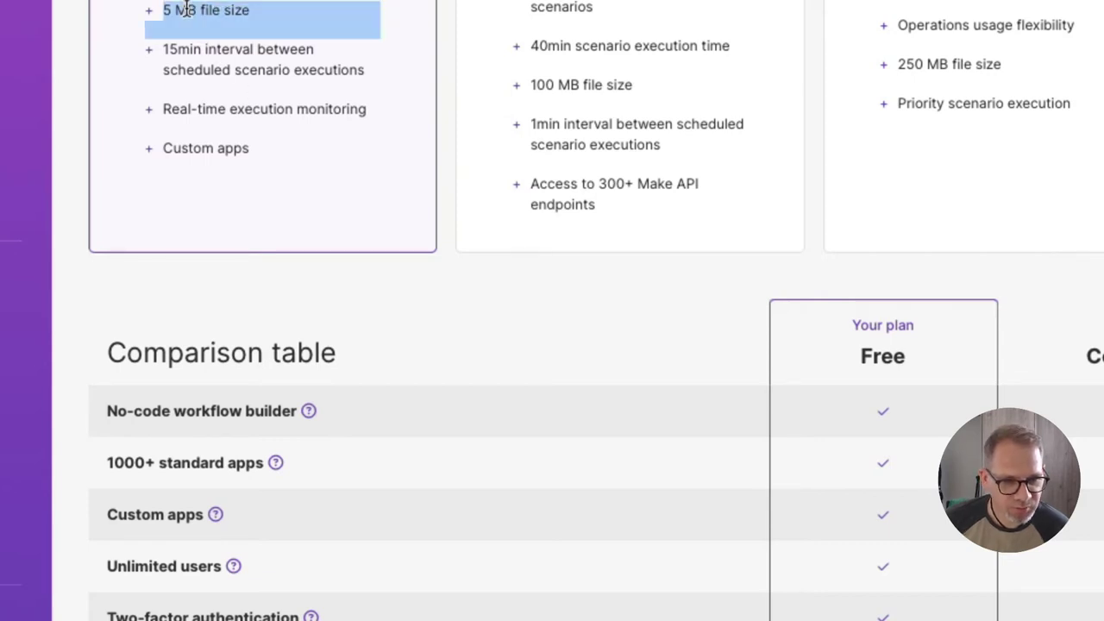
pyautogui.click(186, 9)
pyautogui.scroll(1, 283, 233)
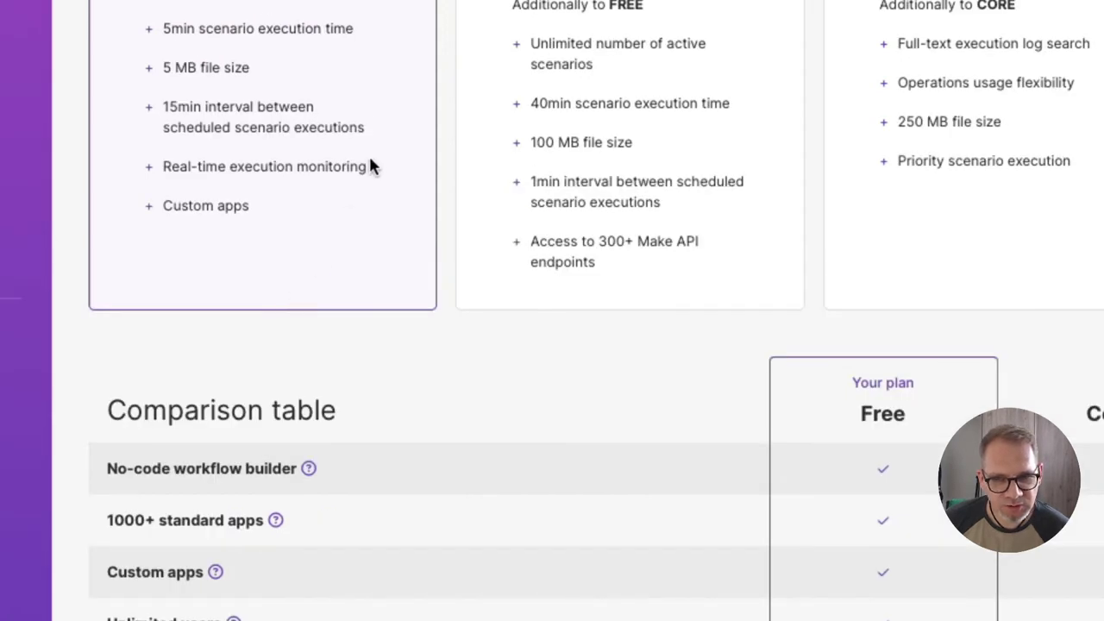
# Note the Free plan's 15min scheduling interval while scrolling through the plan cards.
pyautogui.doubleClick(171, 110)
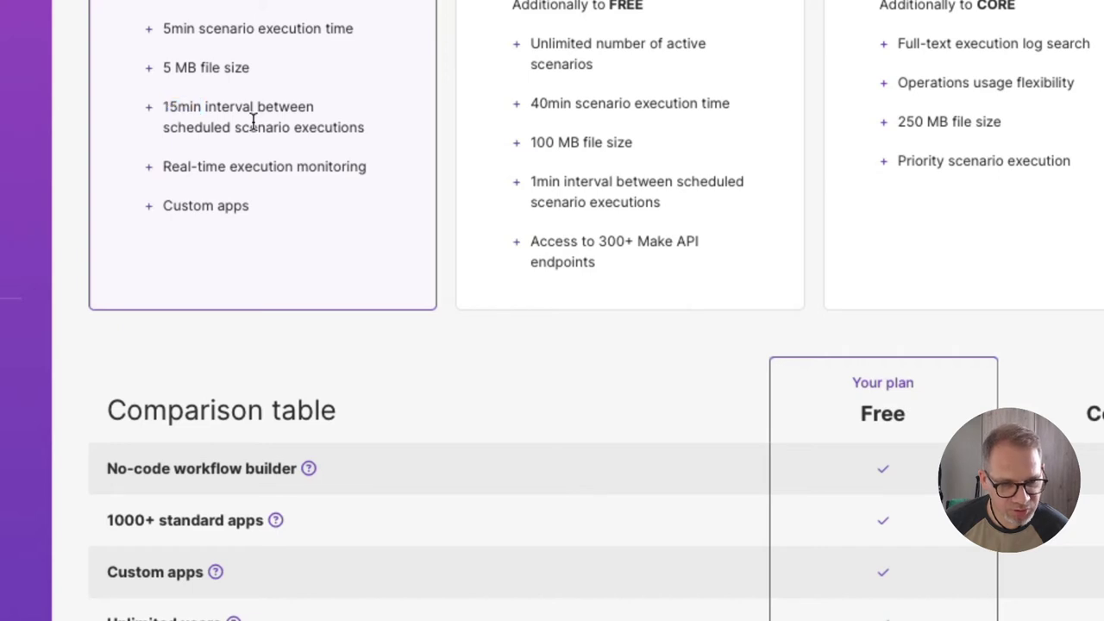
pyautogui.scroll(-1, 250, 125)
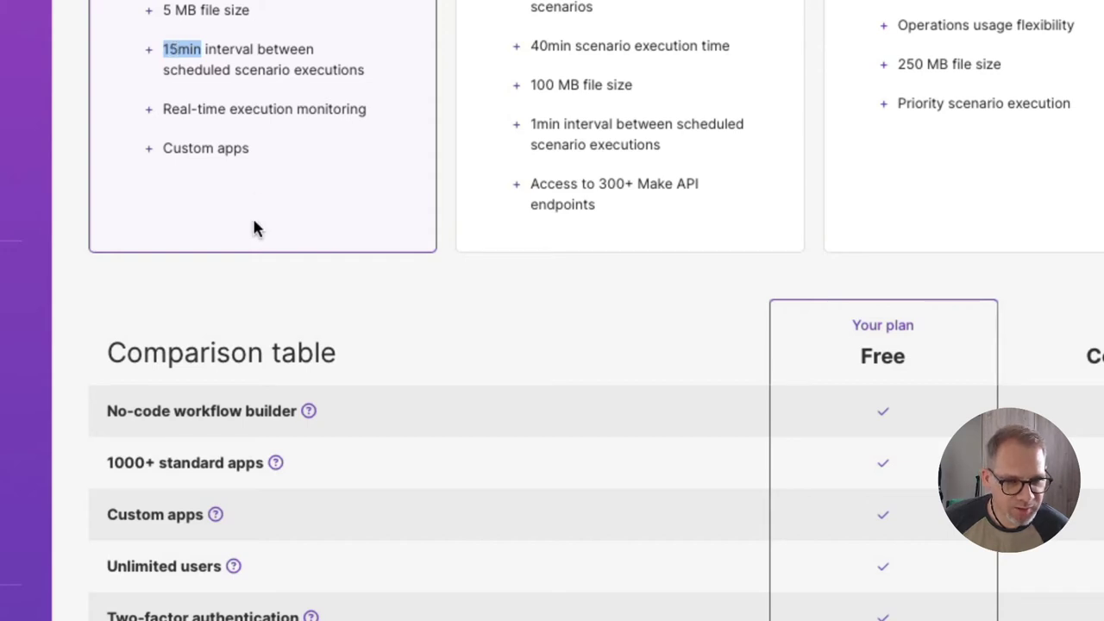
pyautogui.click(221, 69)
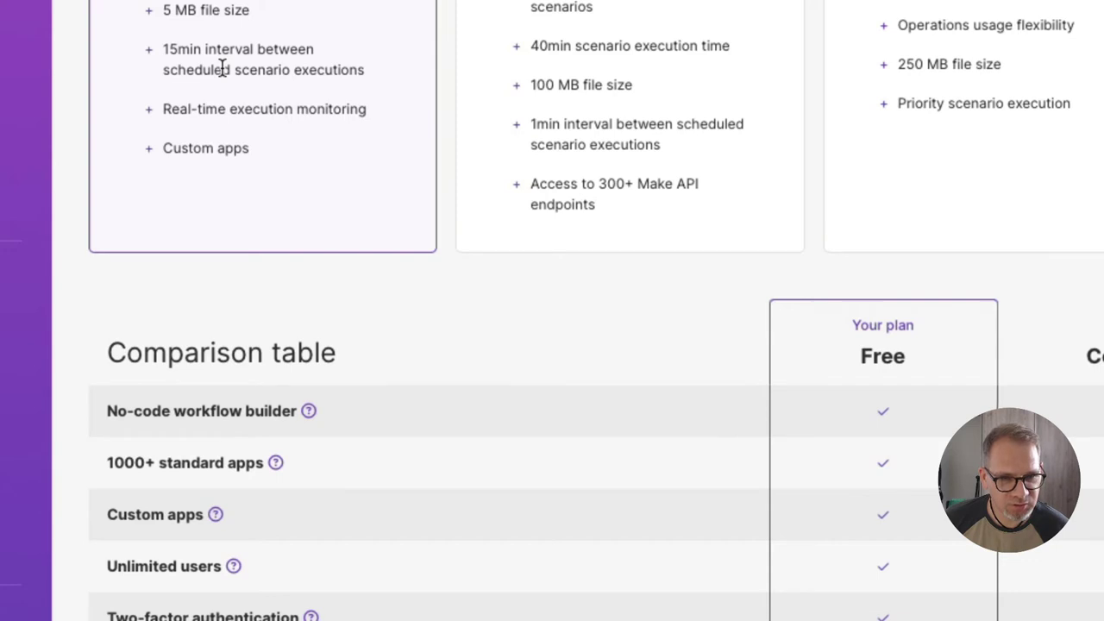
pyautogui.scroll(-1, 222, 68)
pyautogui.scroll(1, 222, 68)
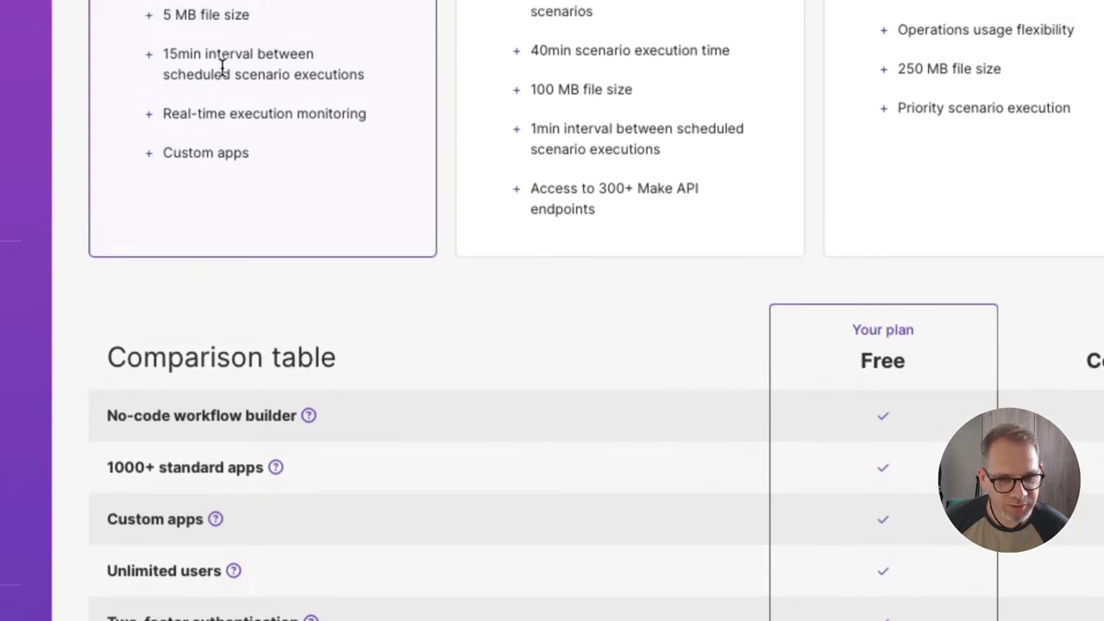
pyautogui.scroll(4, 222, 68)
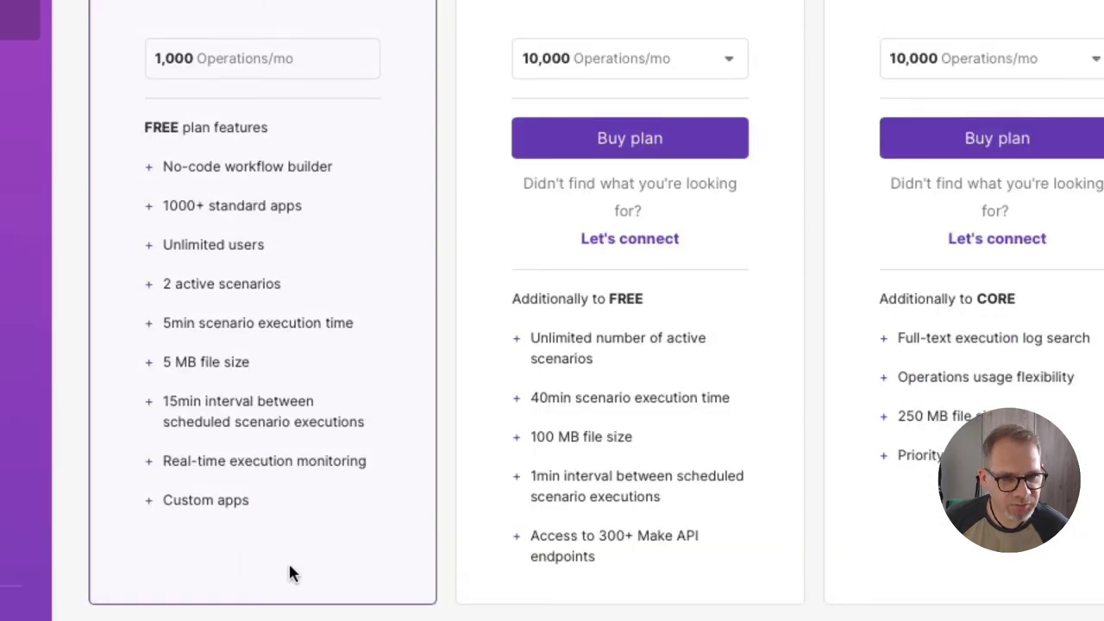
pyautogui.scroll(5, 213, 371)
pyautogui.scroll(-1, 213, 371)
pyautogui.scroll(-2, 213, 371)
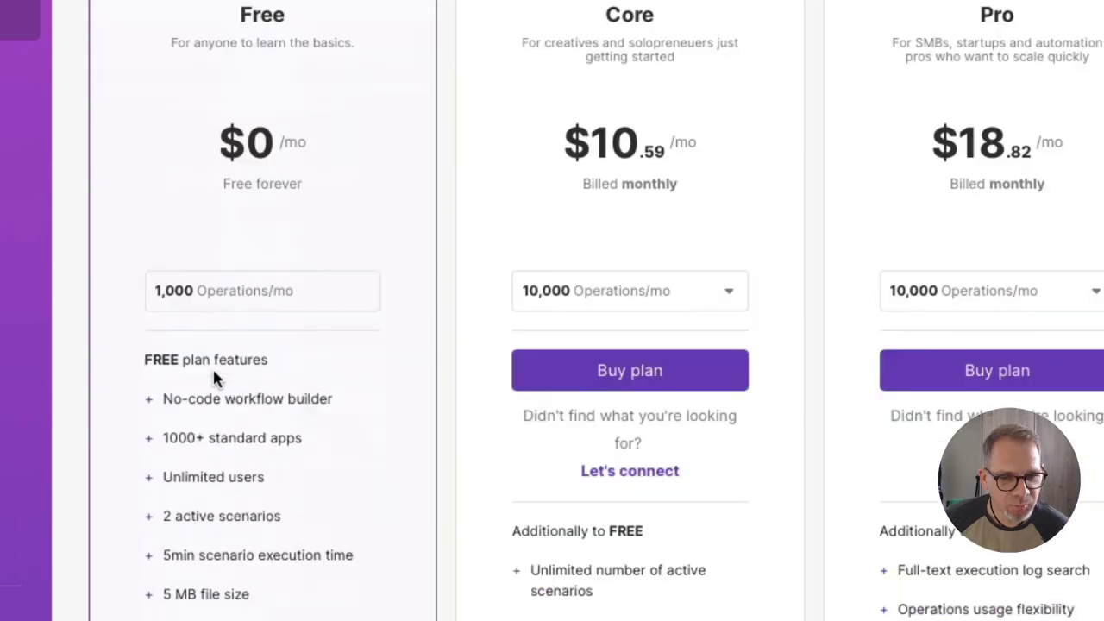
pyautogui.scroll(-3, 213, 371)
pyautogui.scroll(1, 622, 458)
pyautogui.scroll(4, 622, 458)
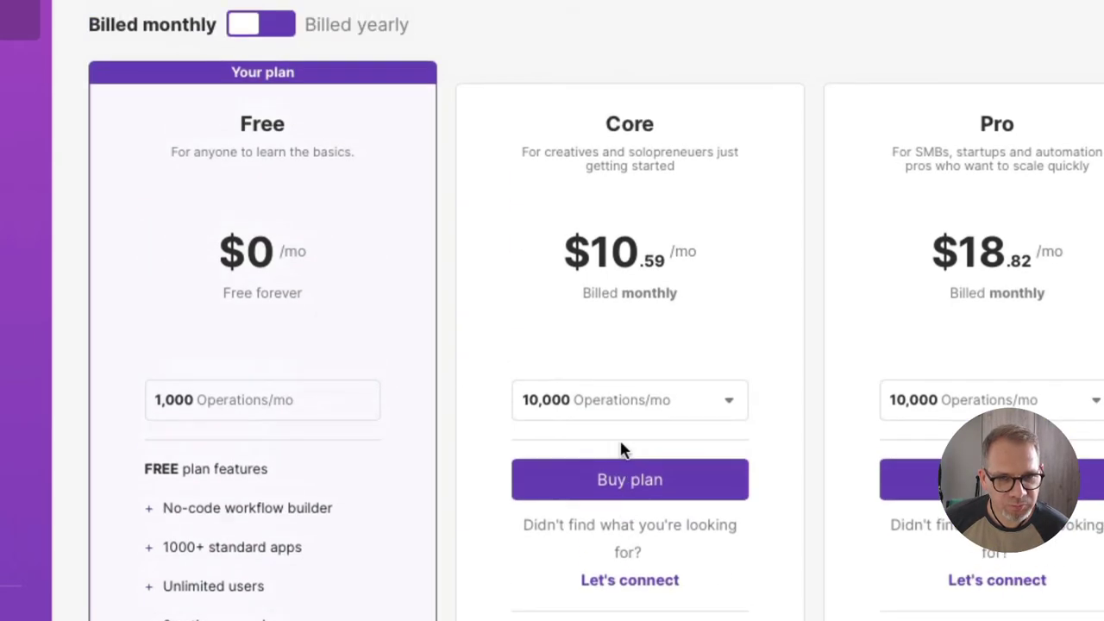
pyautogui.scroll(-1, 680, 387)
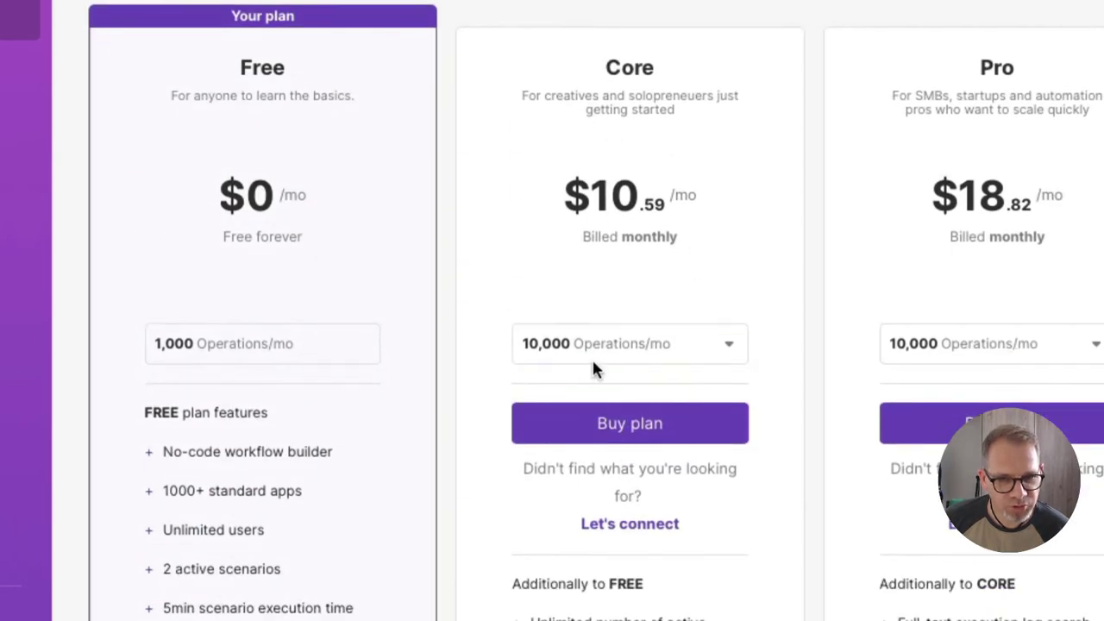
pyautogui.scroll(-1, 569, 368)
pyautogui.scroll(-2, 568, 368)
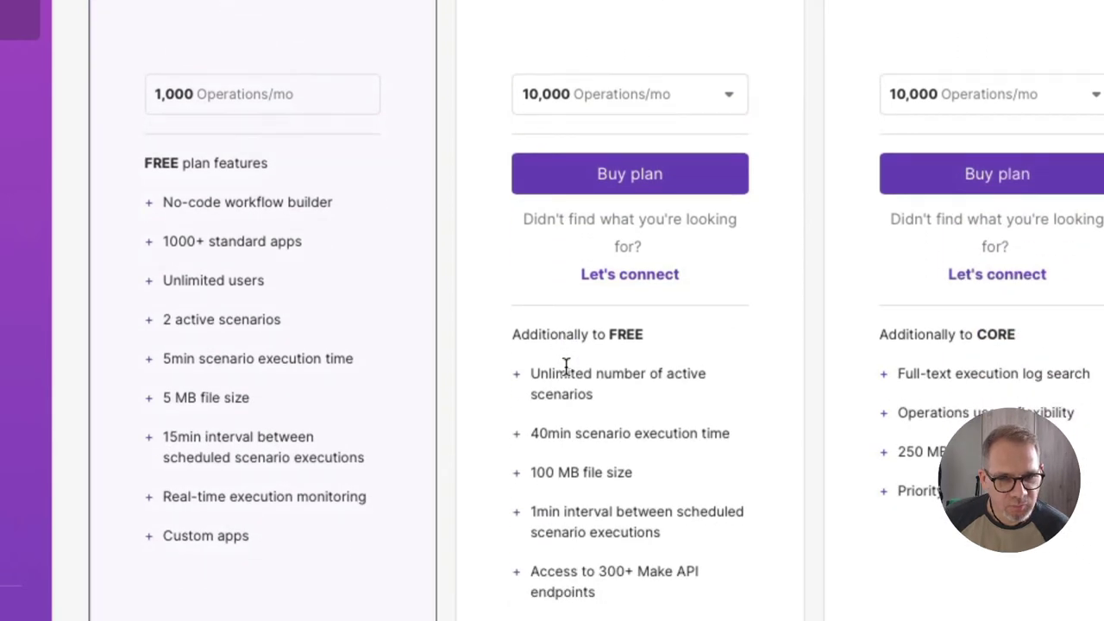
pyautogui.scroll(-1, 567, 436)
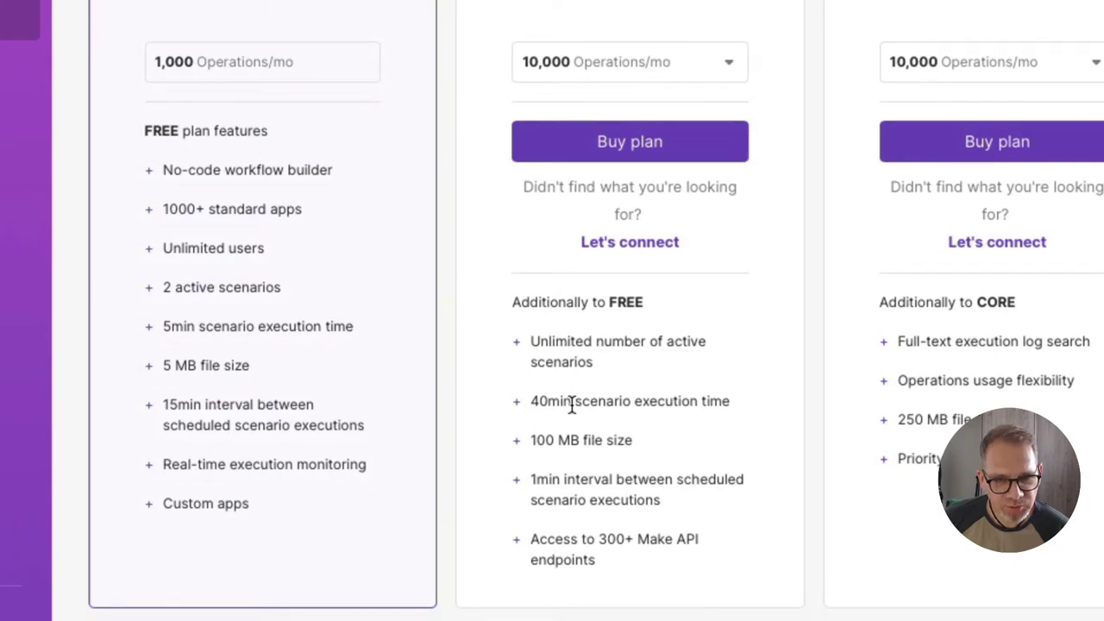
pyautogui.scroll(-1, 704, 444)
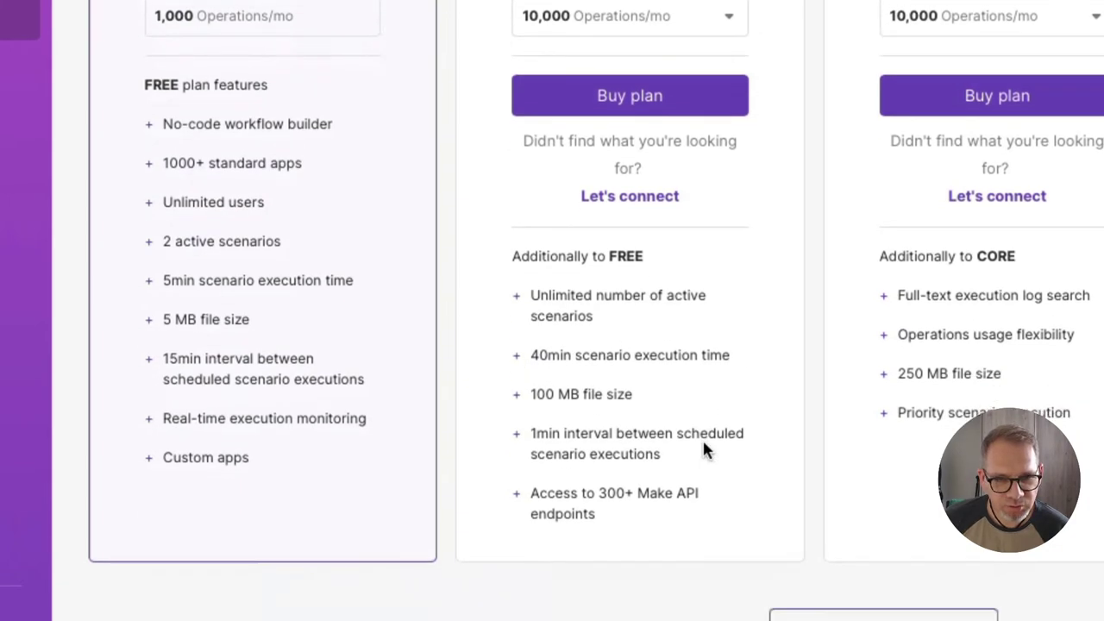
# Compare Core's 100 MB file size and 1min scheduling interval against Free.
pyautogui.doubleClick(532, 393)
pyautogui.doubleClick(593, 392)
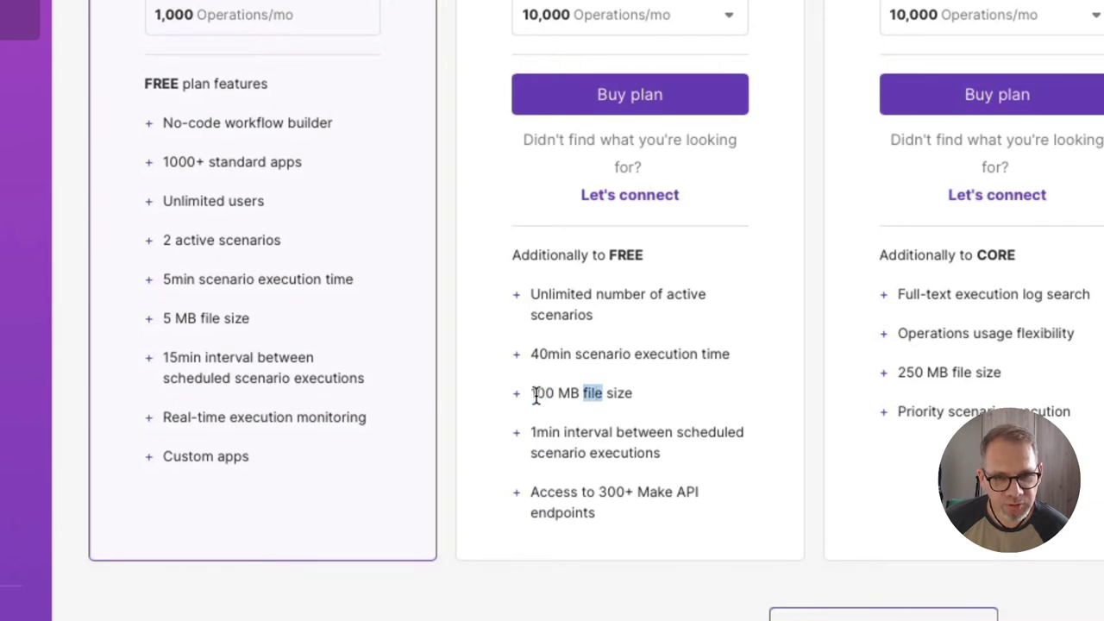
pyautogui.scroll(-1, 543, 405)
pyautogui.doubleClick(545, 421)
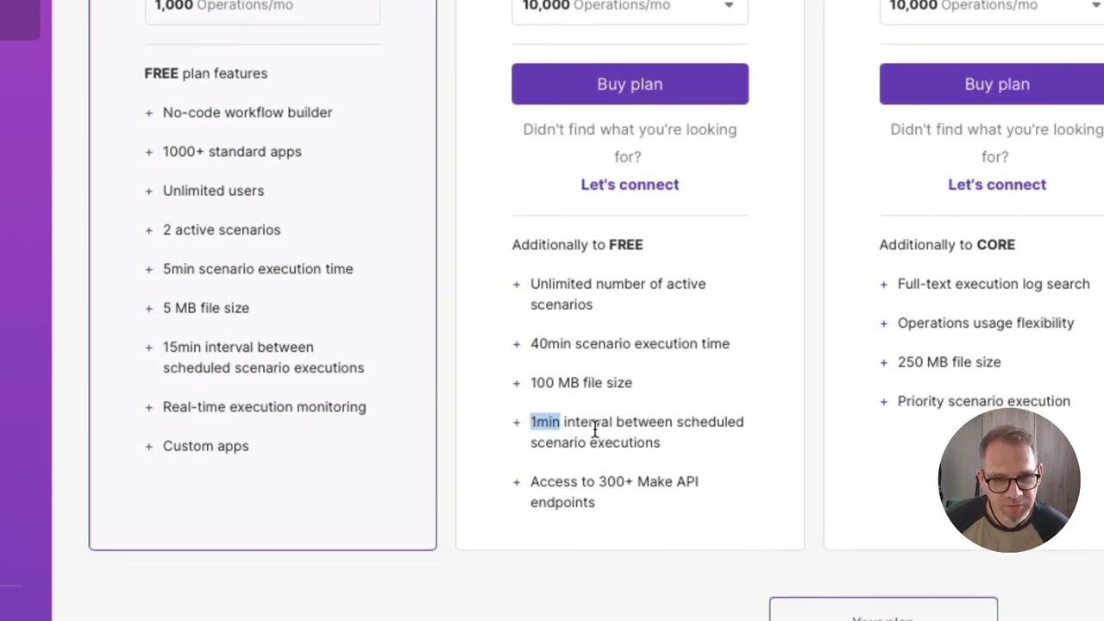
pyautogui.scroll(2, 641, 456)
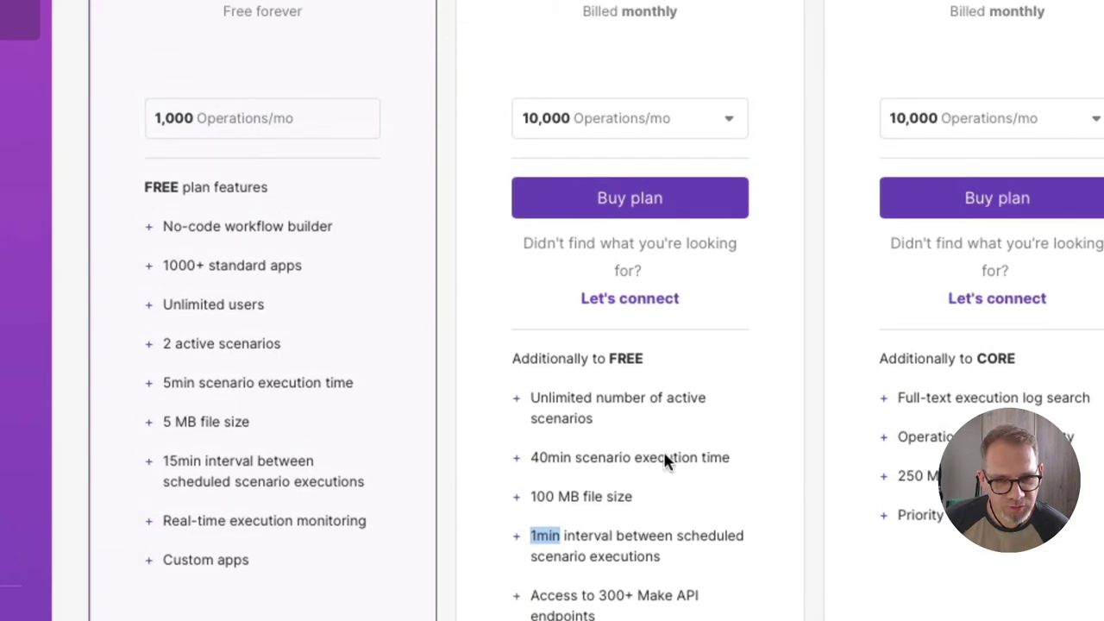
pyautogui.scroll(3, 613, 362)
pyautogui.scroll(-4, 614, 369)
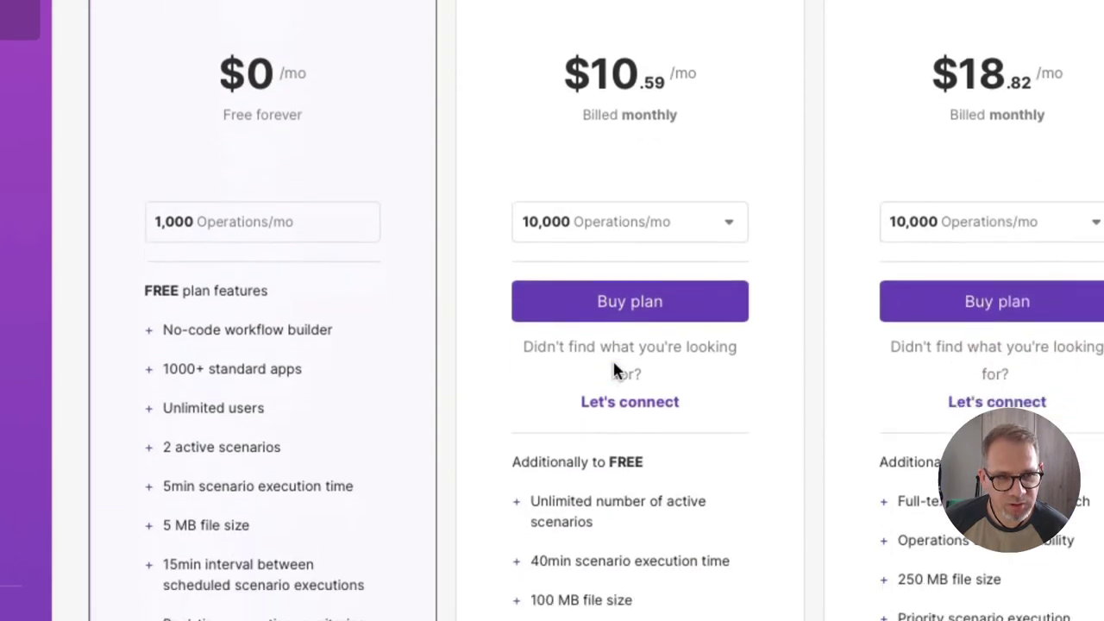
pyautogui.scroll(4, 615, 369)
pyautogui.scroll(-1, 614, 369)
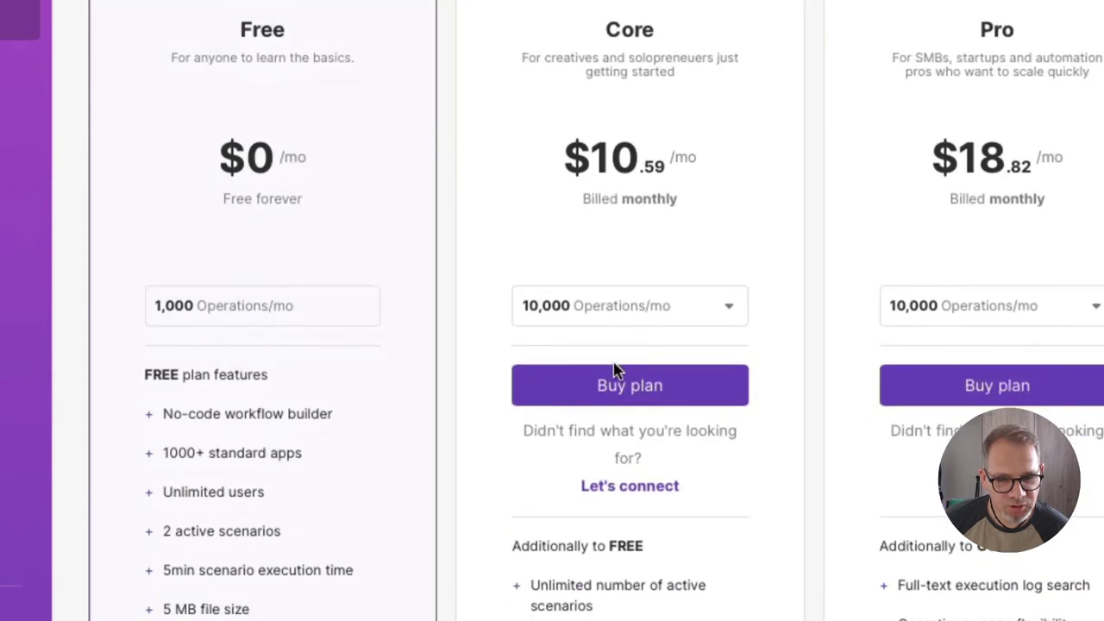
pyautogui.scroll(1, 614, 371)
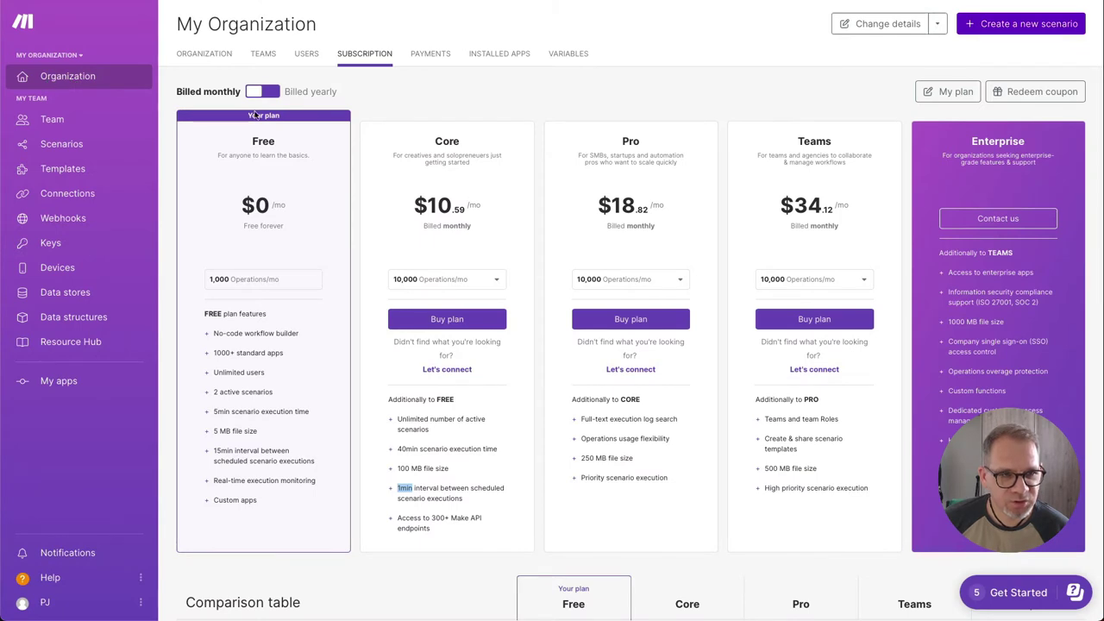
# Browse the Teams, Users, Payments, Installed Apps and Variables tabs, then go to All scenarios.
pyautogui.click(261, 56)
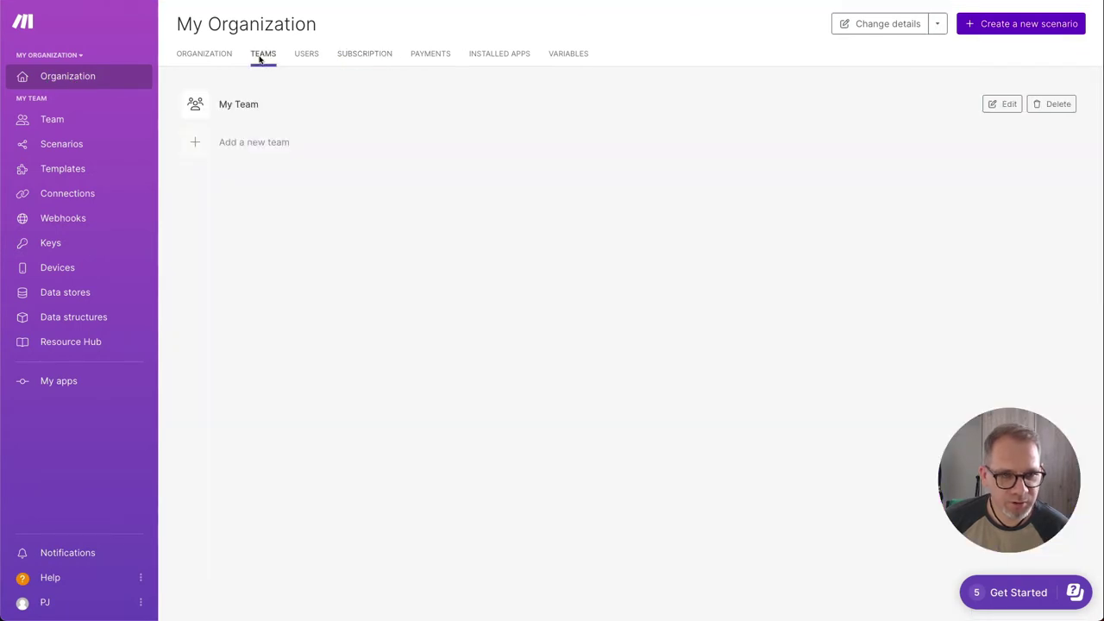
pyautogui.click(312, 55)
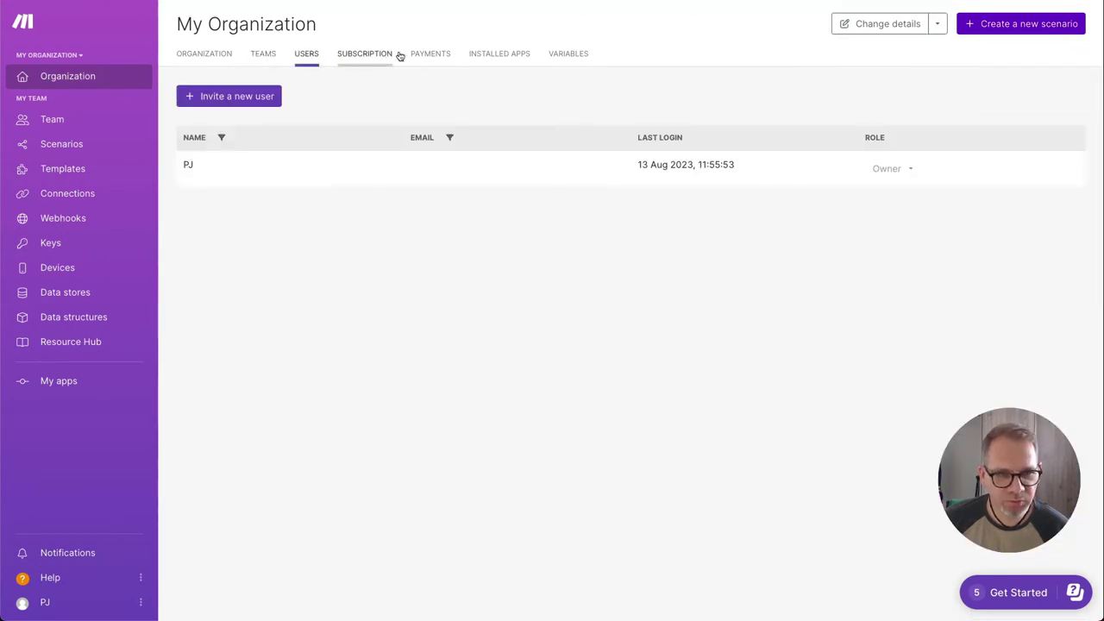
pyautogui.click(431, 55)
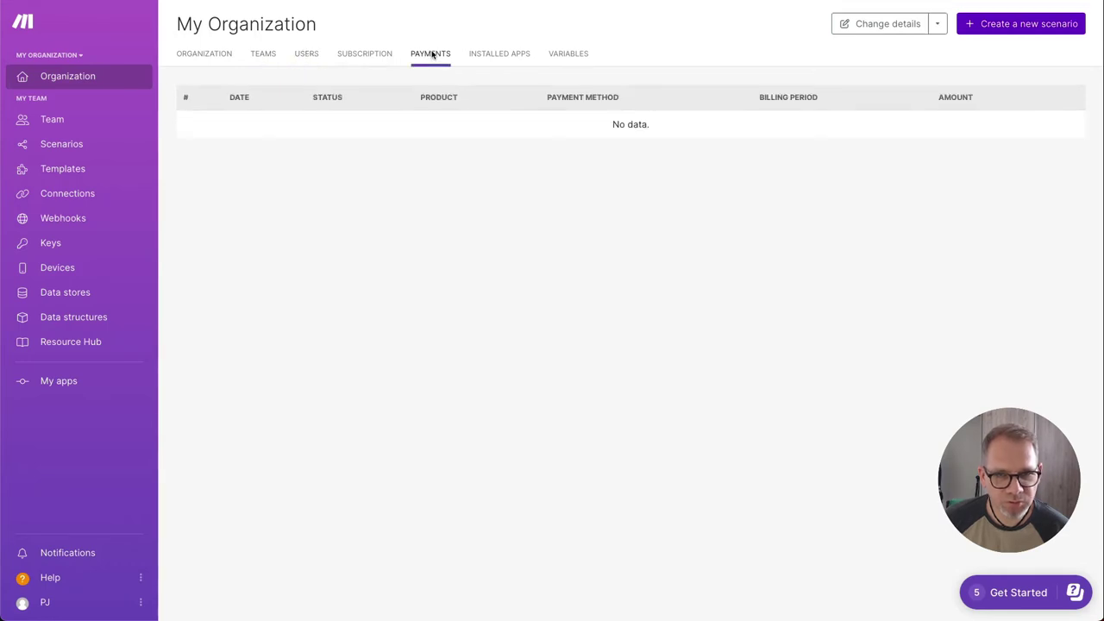
pyautogui.click(509, 57)
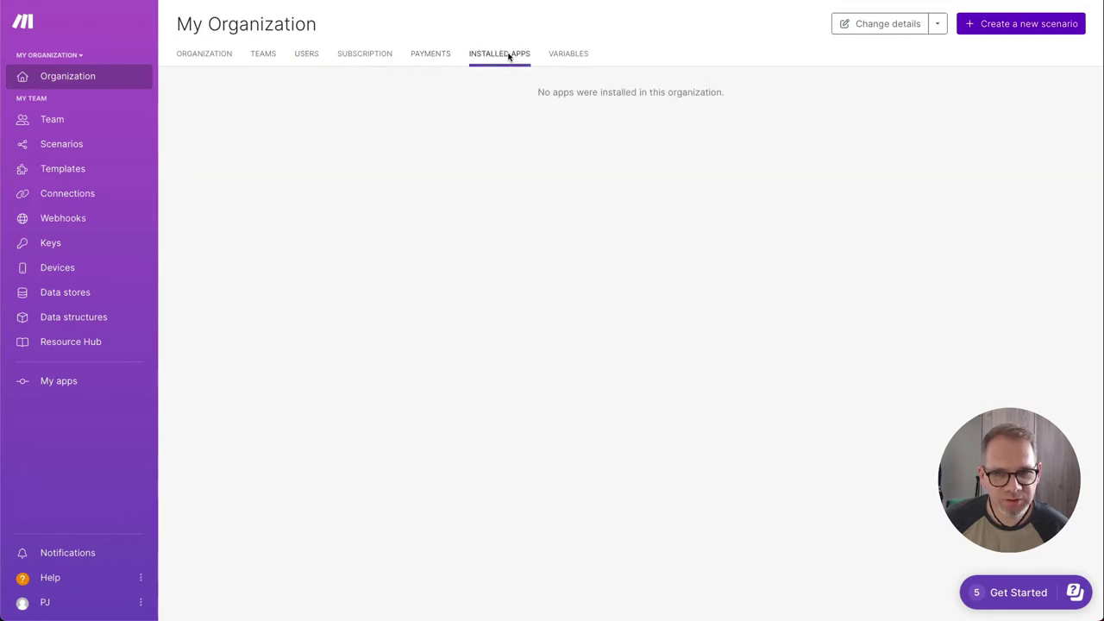
pyautogui.click(583, 56)
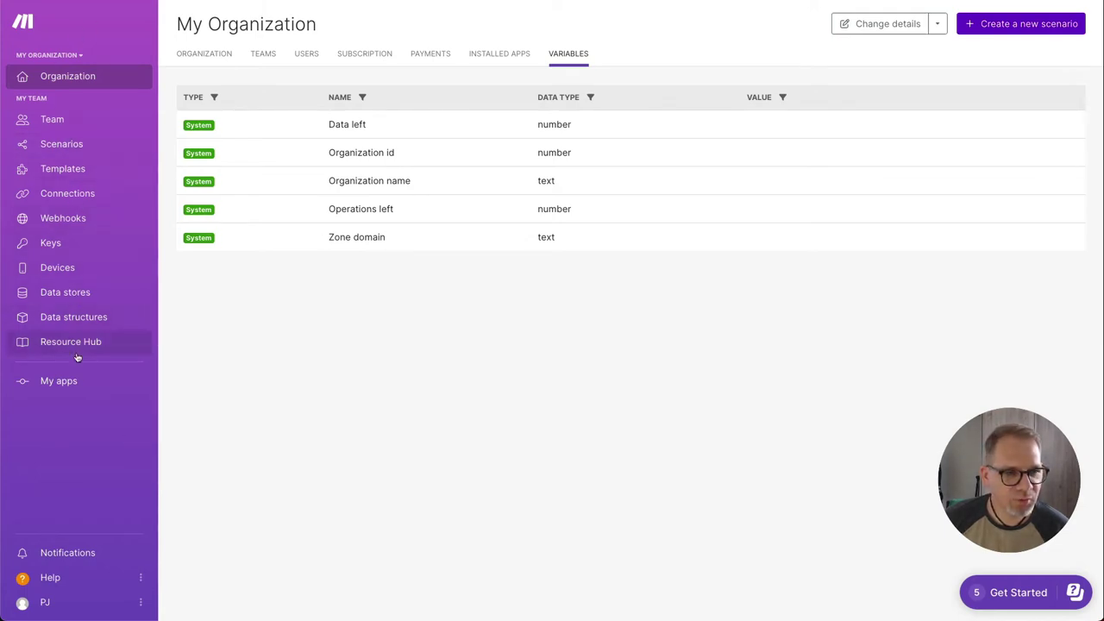
pyautogui.click(62, 147)
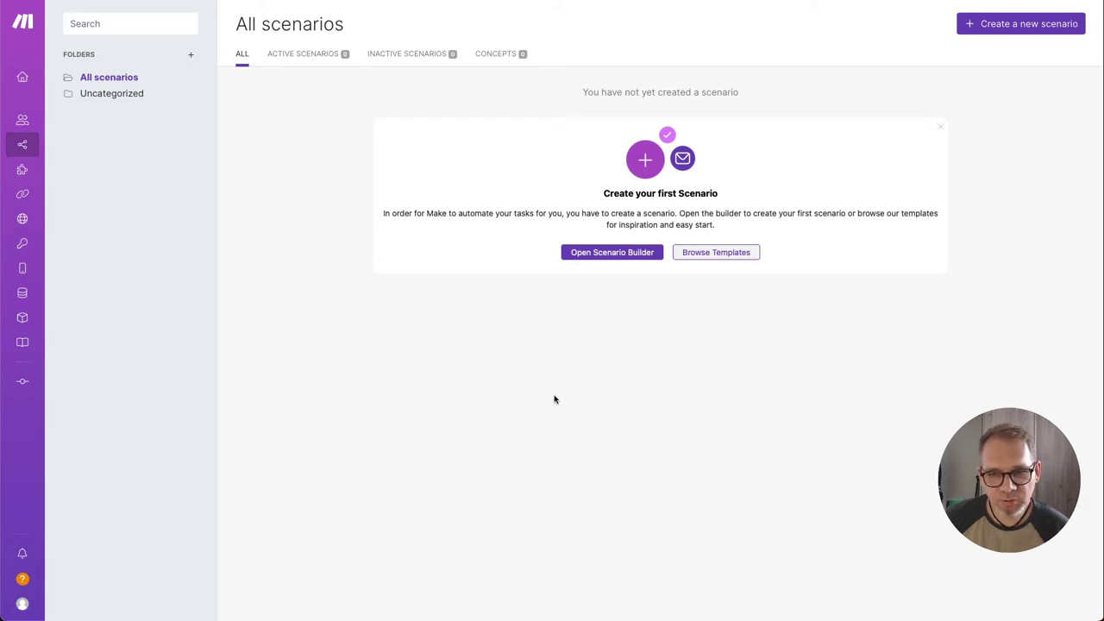
# Add a scenario folder named 'Test', save it and open it.
pyautogui.click(186, 57)
pyautogui.click(445, 87)
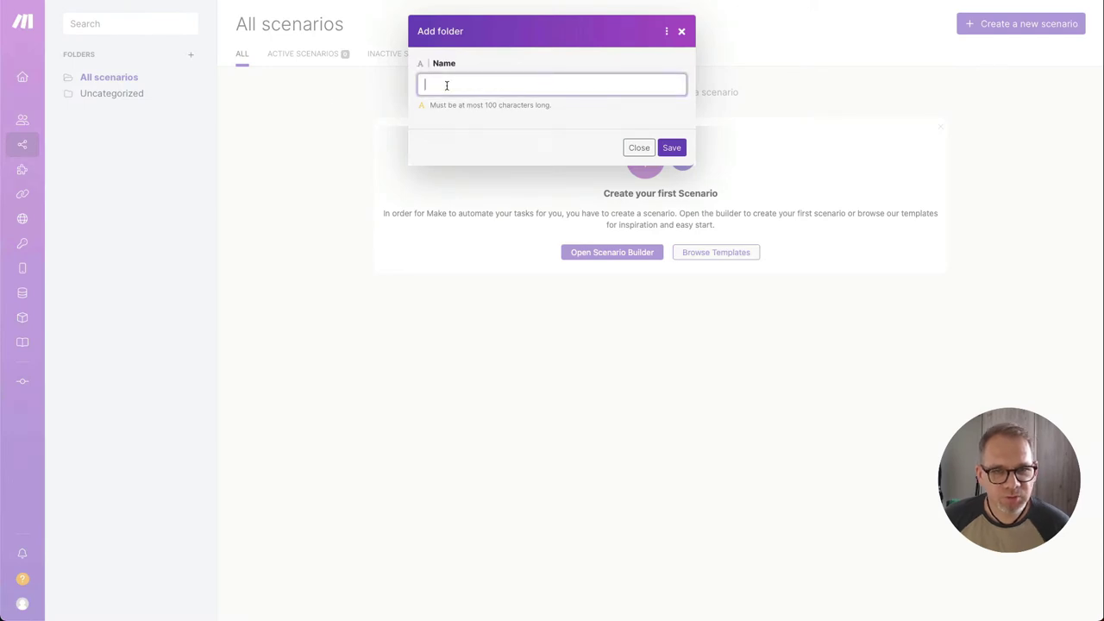
pyautogui.write('Test')
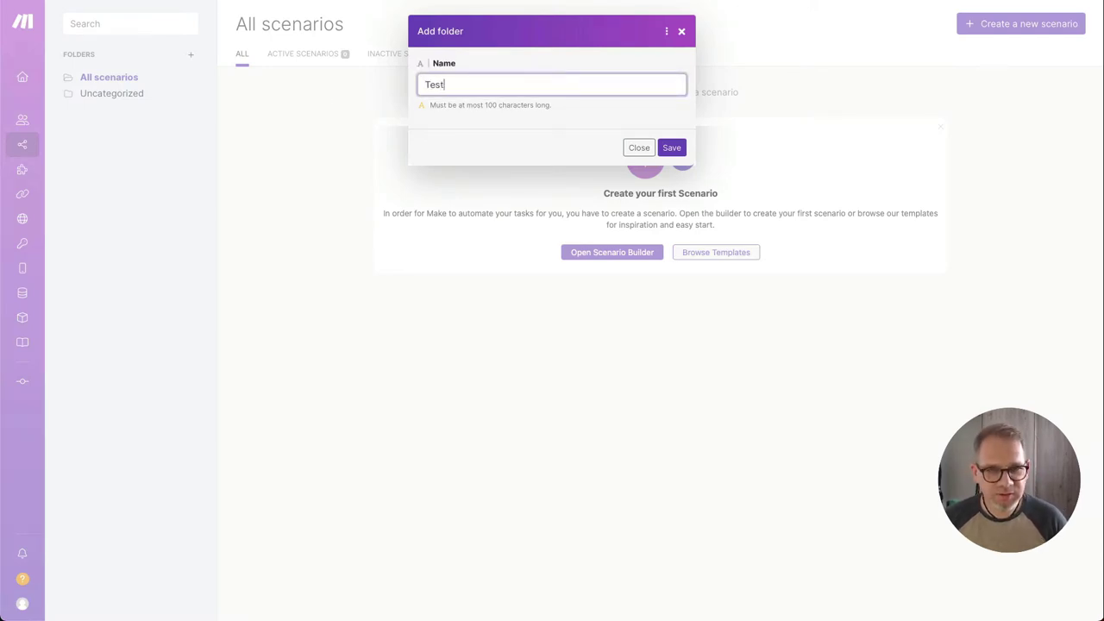
pyautogui.click(672, 148)
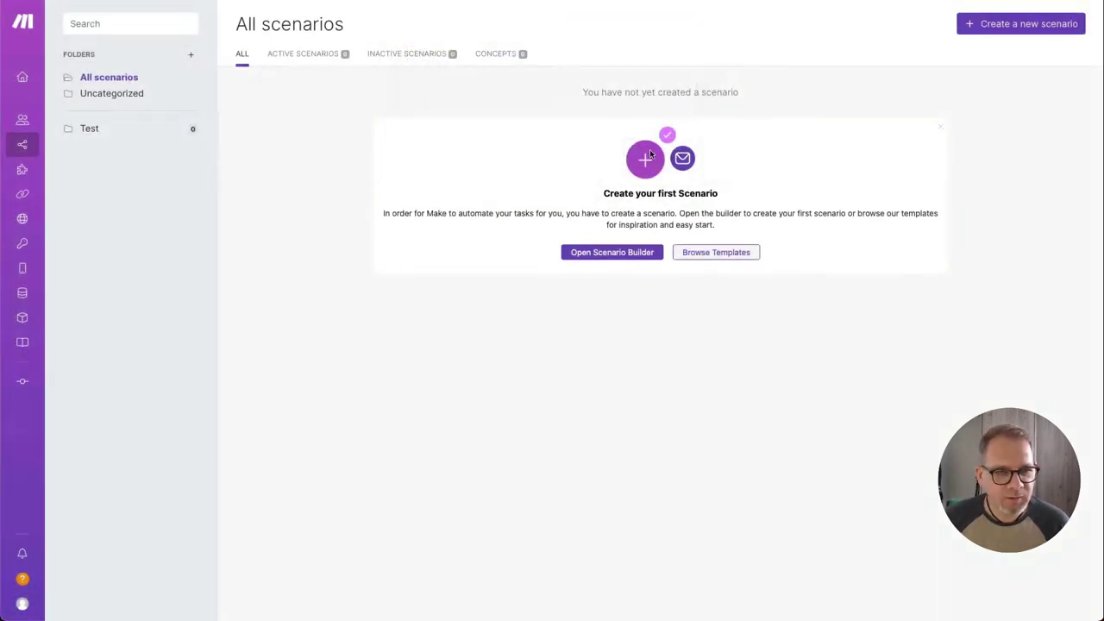
pyautogui.click(133, 131)
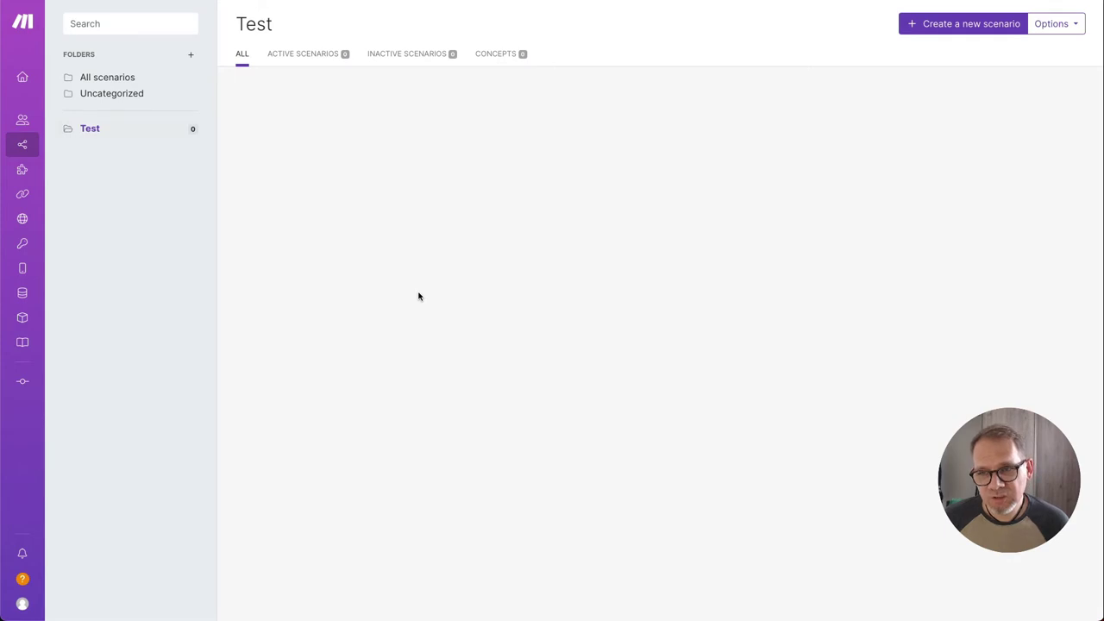
# Create a new scenario and scroll through the full app list for its first module.
pyautogui.click(966, 32)
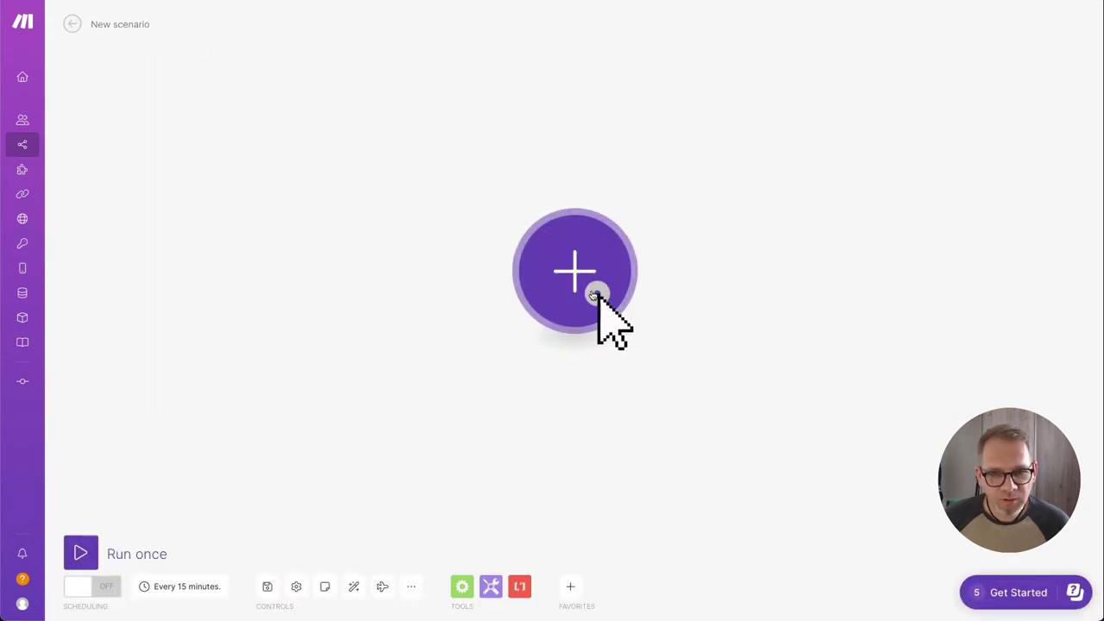
pyautogui.click(584, 294)
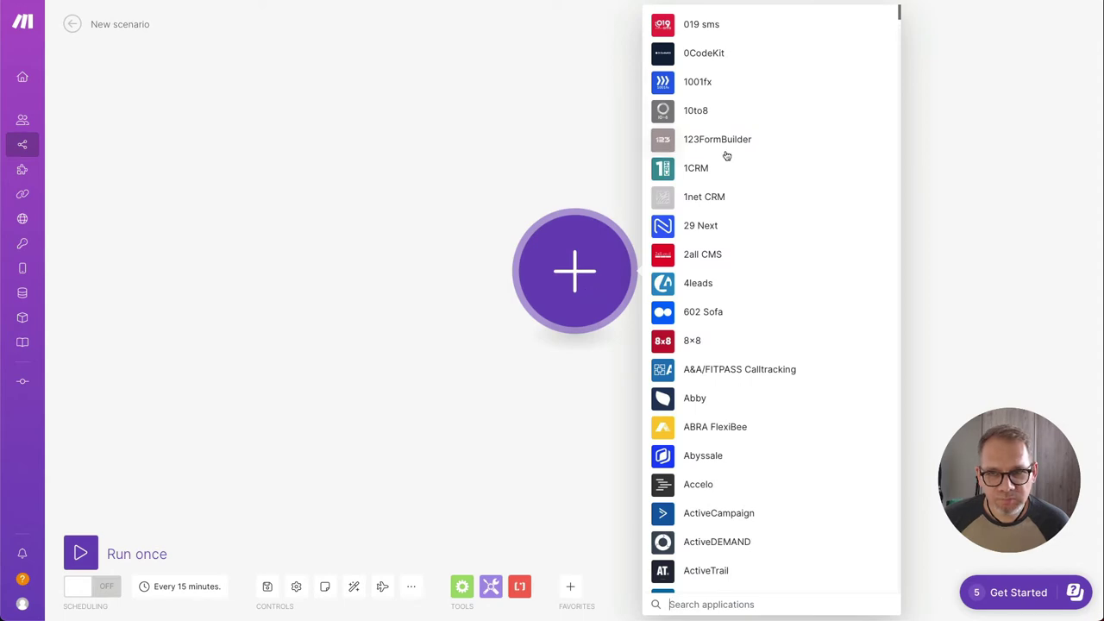
pyautogui.scroll(-2, 724, 155)
pyautogui.scroll(-2, 725, 155)
pyautogui.scroll(-5, 727, 156)
pyautogui.scroll(-2, 727, 156)
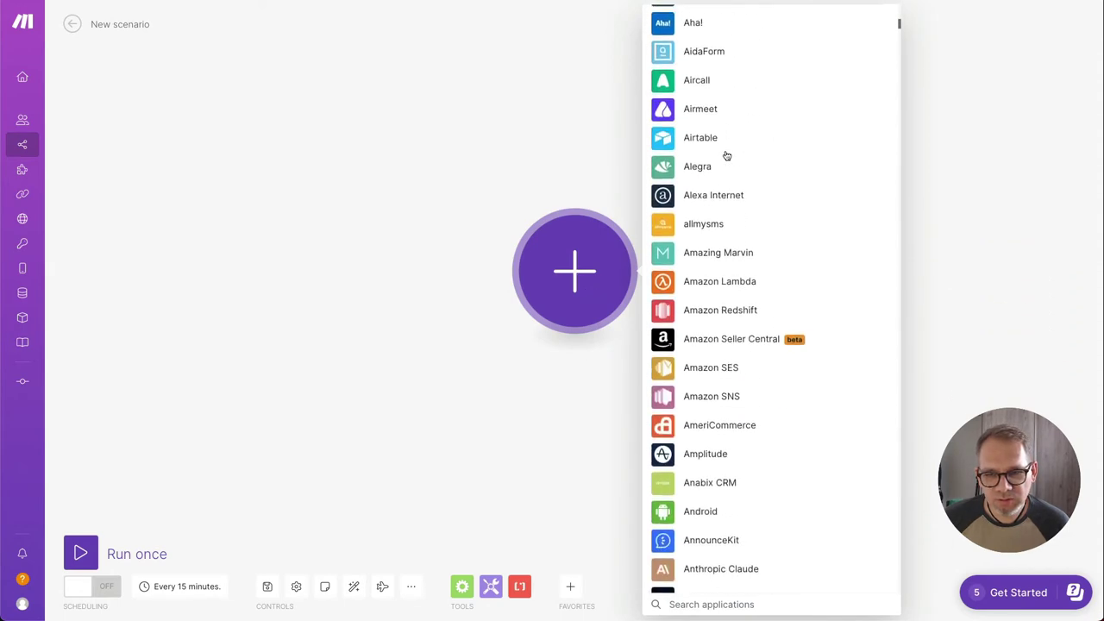
pyautogui.scroll(-5, 727, 156)
pyautogui.scroll(-3, 727, 157)
pyautogui.scroll(-3, 727, 156)
pyautogui.scroll(-3, 727, 156)
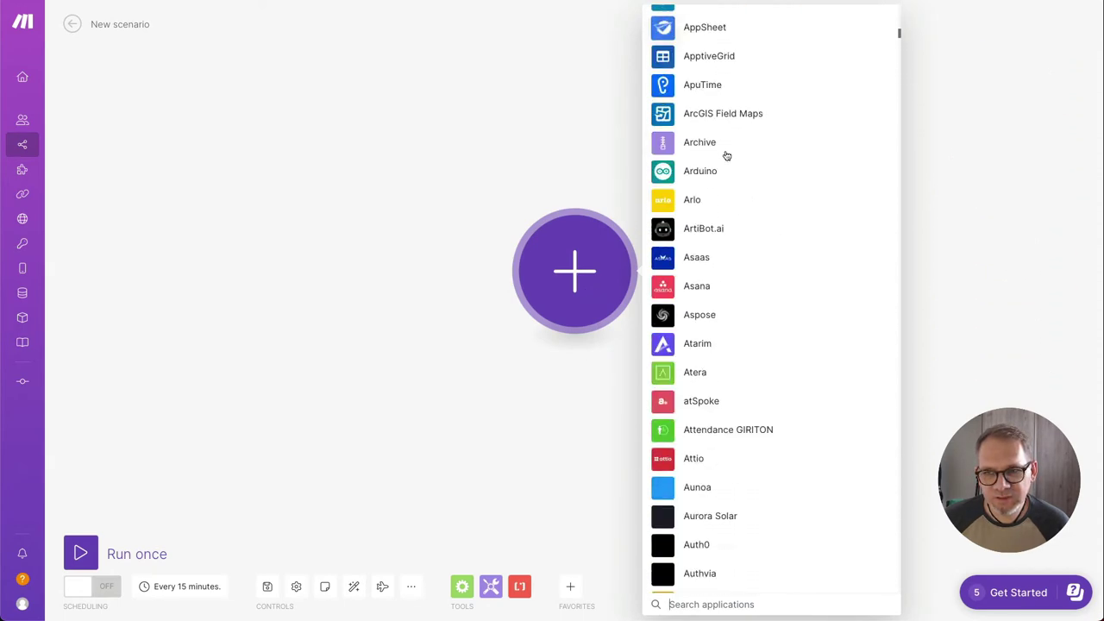
pyautogui.scroll(-8, 727, 156)
pyautogui.scroll(-10, 727, 156)
pyautogui.scroll(-4, 727, 156)
pyautogui.scroll(-8, 727, 156)
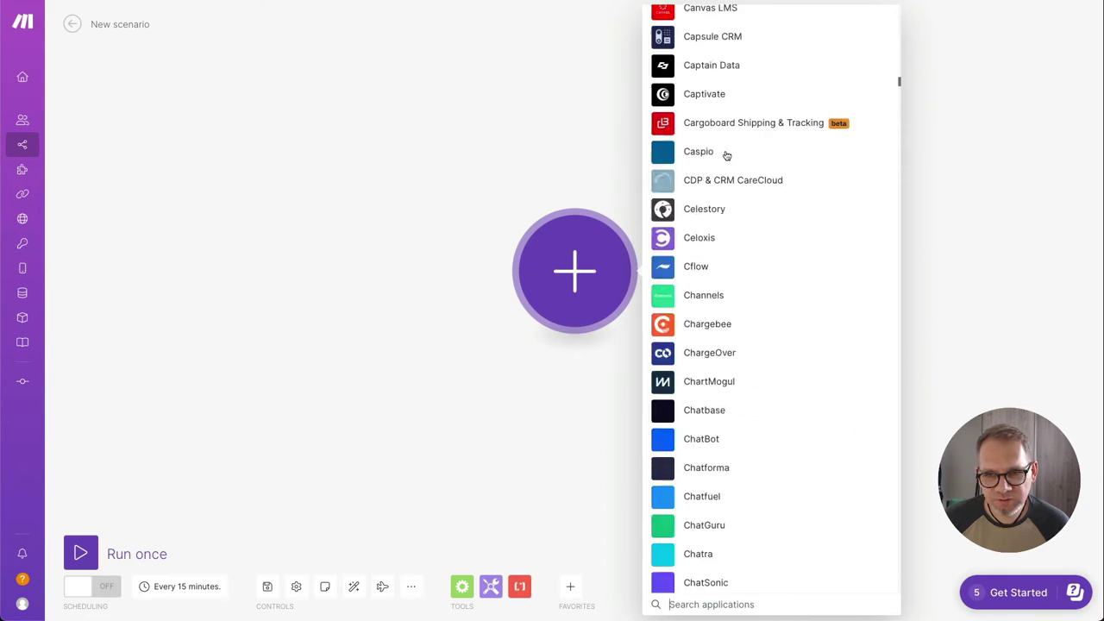
pyautogui.scroll(-8, 727, 156)
pyautogui.scroll(-8, 727, 156)
pyautogui.scroll(-8, 727, 156)
pyautogui.scroll(-8, 727, 156)
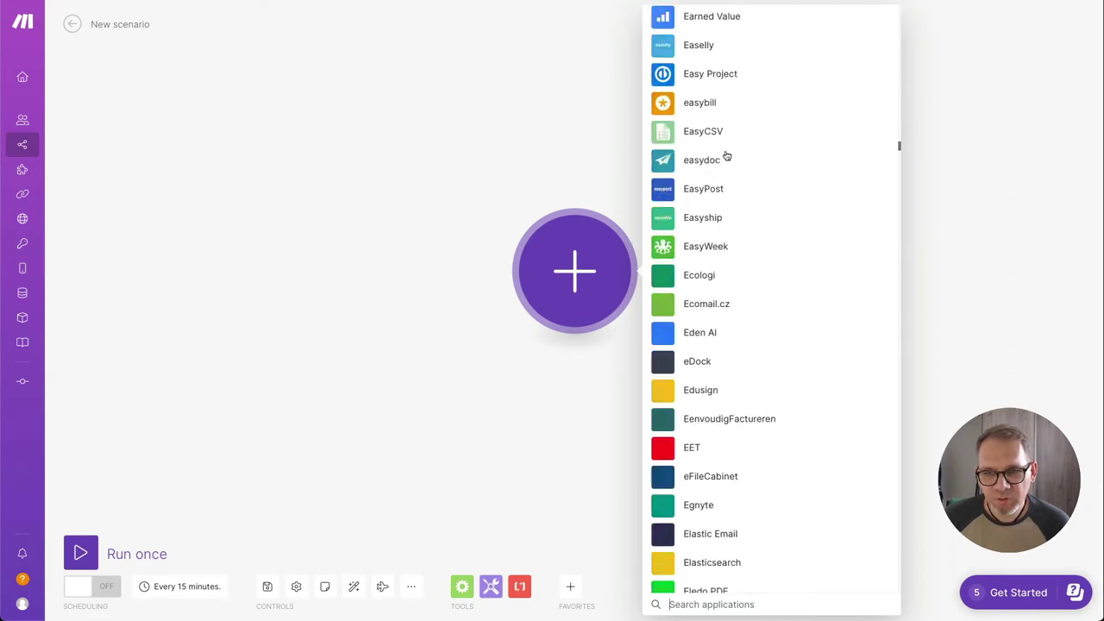
pyautogui.scroll(-8, 728, 156)
pyautogui.scroll(-8, 727, 156)
pyautogui.scroll(-8, 728, 156)
pyautogui.scroll(-8, 727, 156)
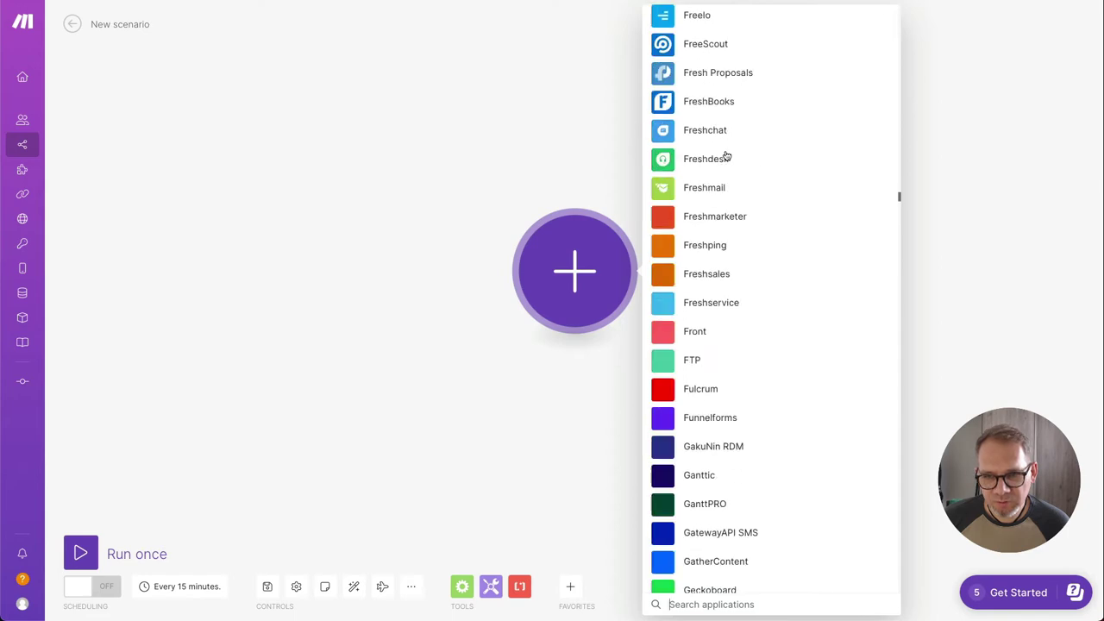
pyautogui.scroll(-10, 727, 156)
pyautogui.scroll(-1, 727, 156)
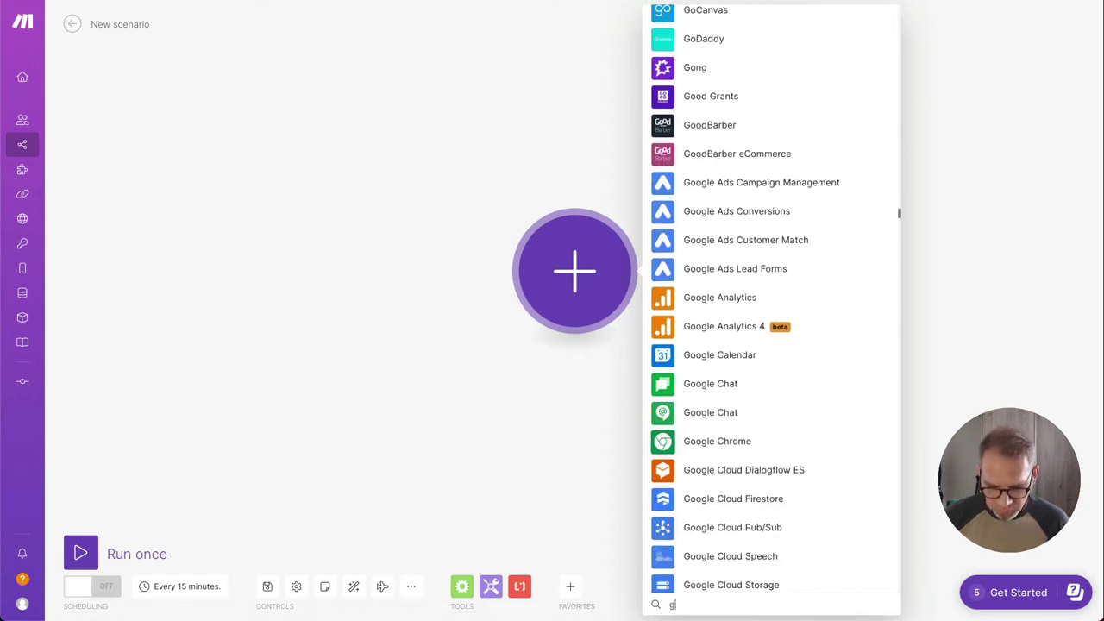
# Filter the app picker with 'google' and browse the Google apps.
pyautogui.write('google')
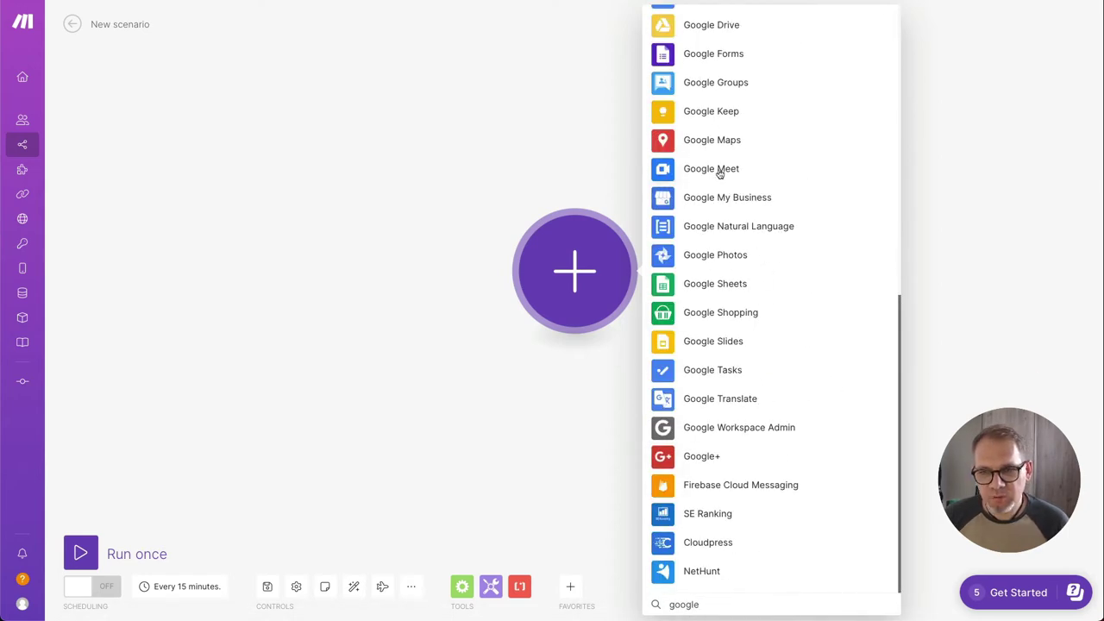
pyautogui.scroll(3, 707, 110)
pyautogui.scroll(3, 707, 110)
pyautogui.scroll(-2, 708, 110)
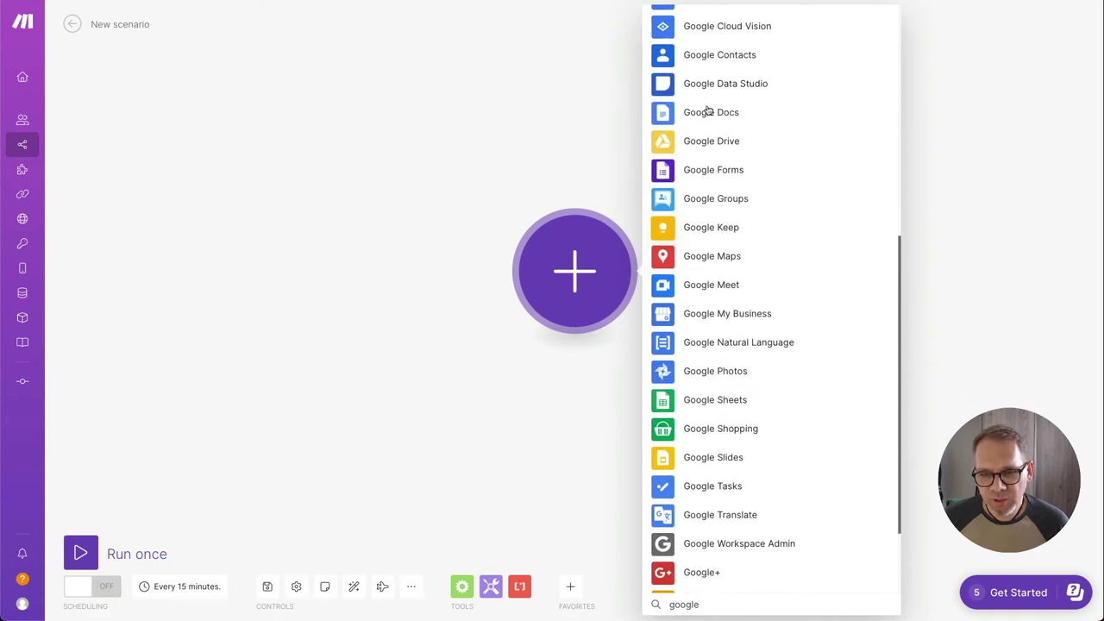
pyautogui.scroll(-1, 708, 111)
pyautogui.scroll(3, 711, 388)
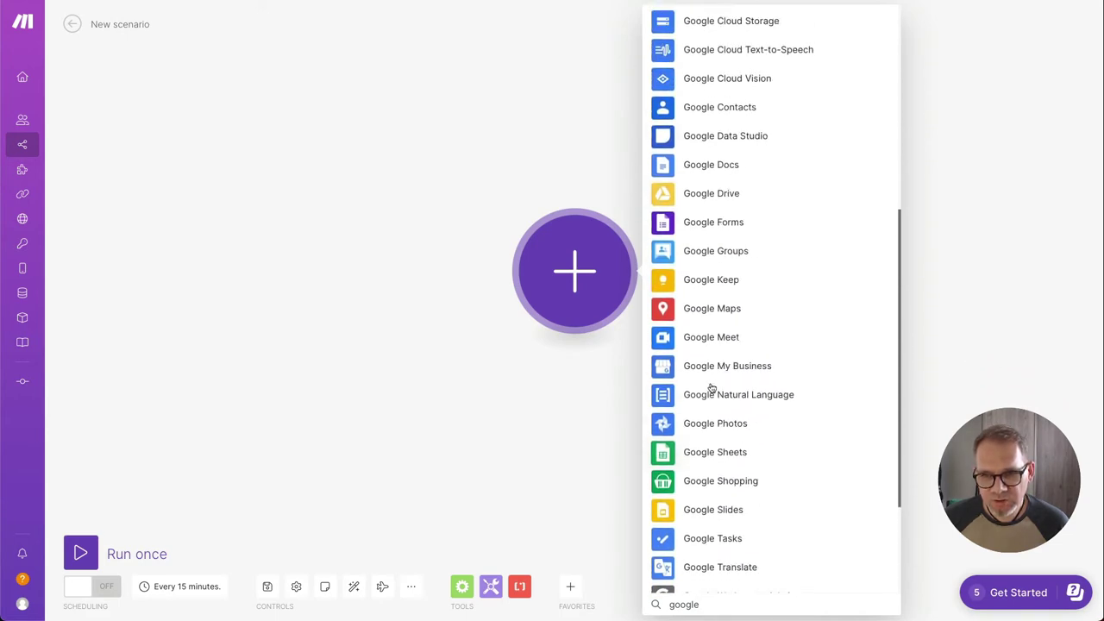
pyautogui.scroll(3, 710, 388)
pyautogui.scroll(6, 710, 389)
pyautogui.scroll(2, 711, 388)
pyautogui.scroll(2, 711, 388)
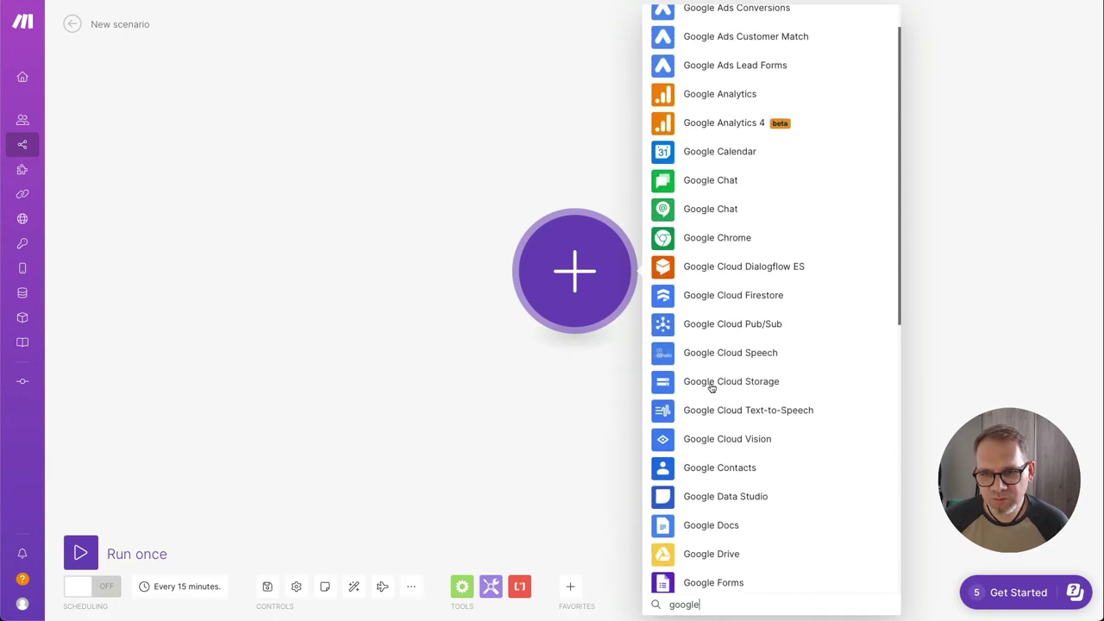
pyautogui.scroll(2, 699, 197)
pyautogui.scroll(-10, 699, 197)
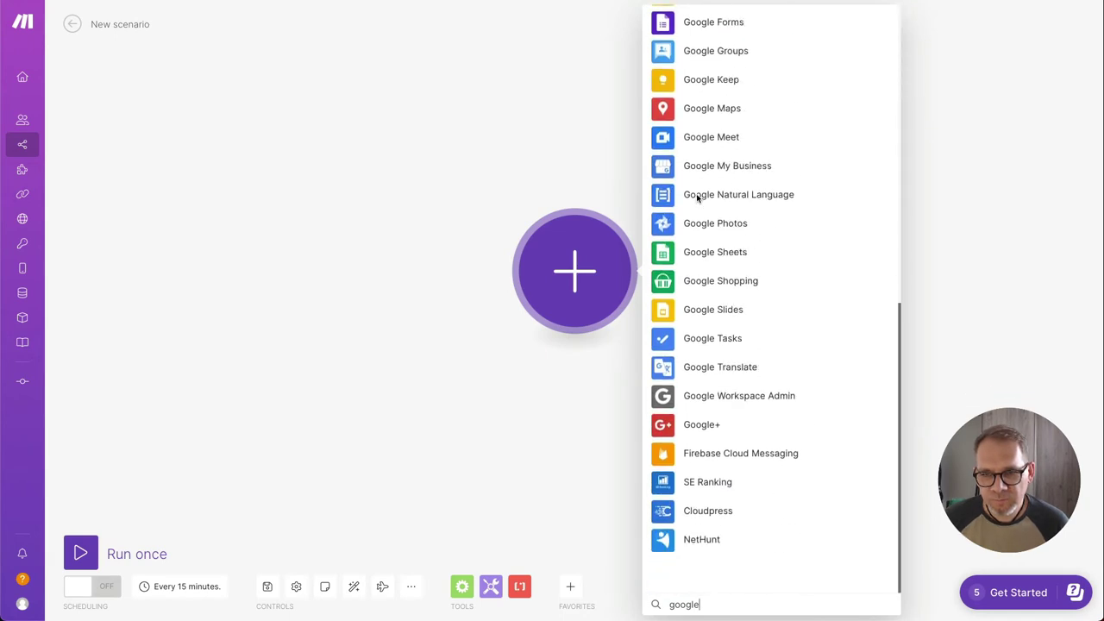
# Search the app picker for zoom, airtable, dropbox and asana in turn.
pyautogui.tripleClick(751, 604)
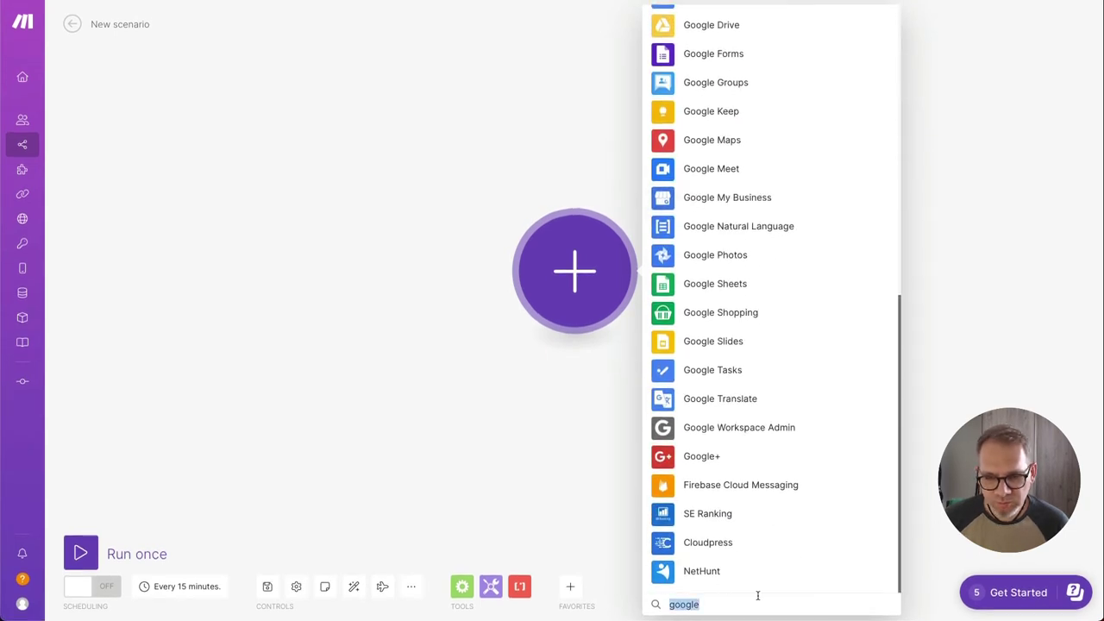
pyautogui.press('BackSpace')
pyautogui.write('zoom')
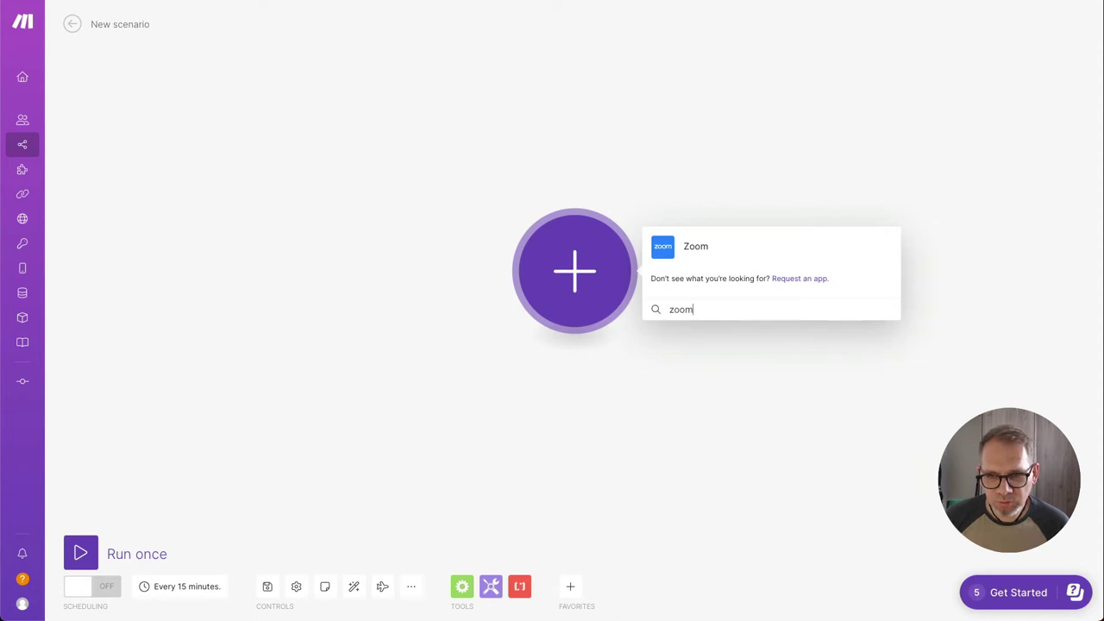
pyautogui.hotkey('ctrl', 'a')
pyautogui.write('aairtab')
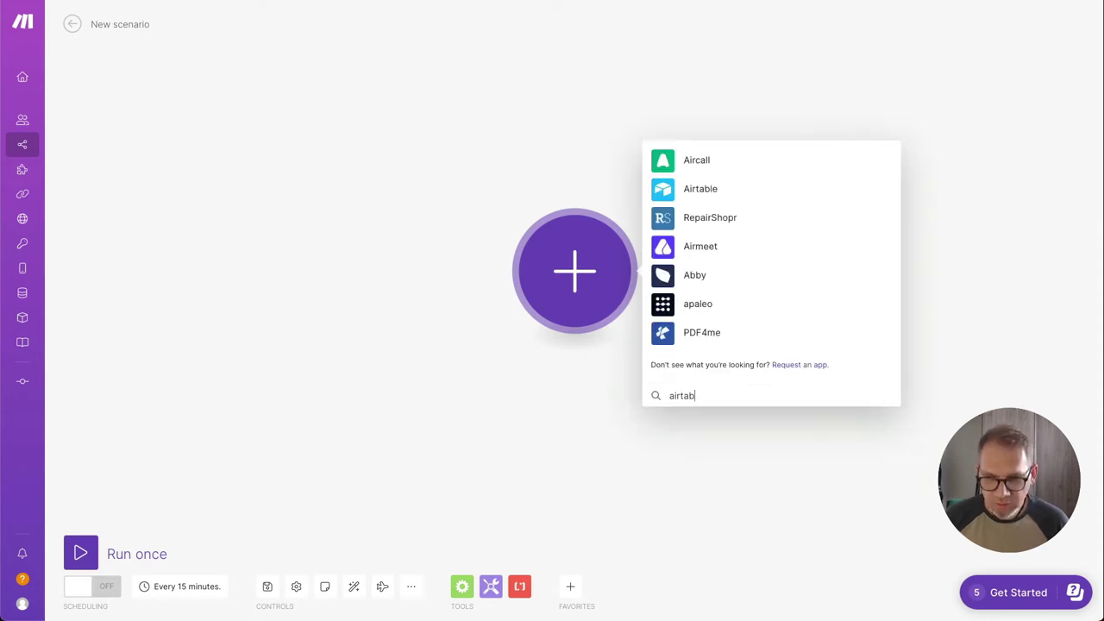
pyautogui.write('le')
pyautogui.hotkey('ctrl', 'a')
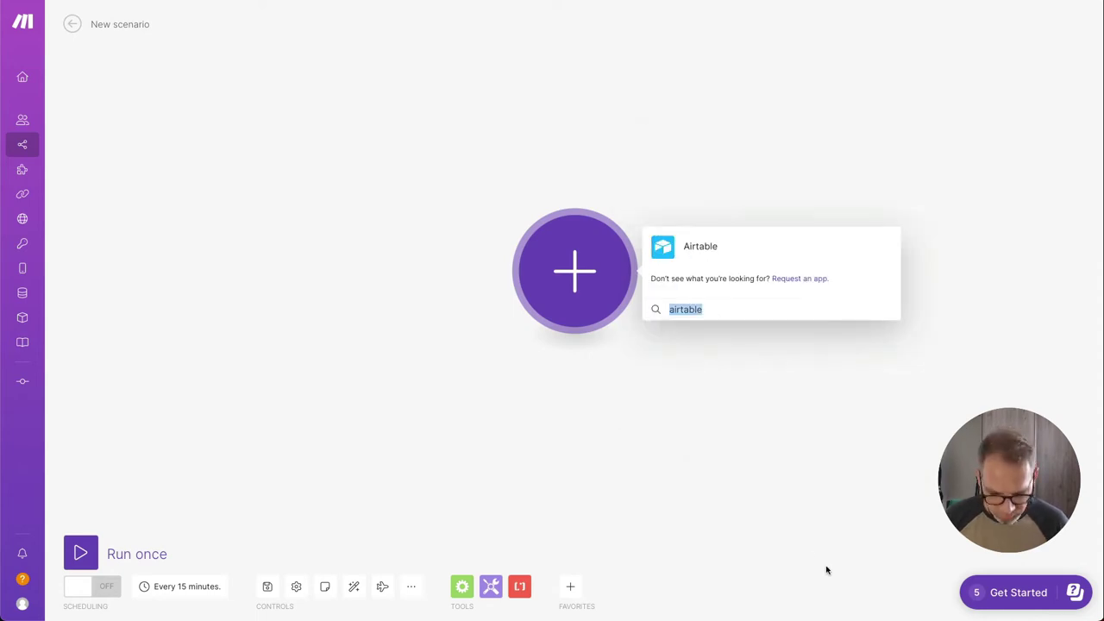
pyautogui.write('dropbox')
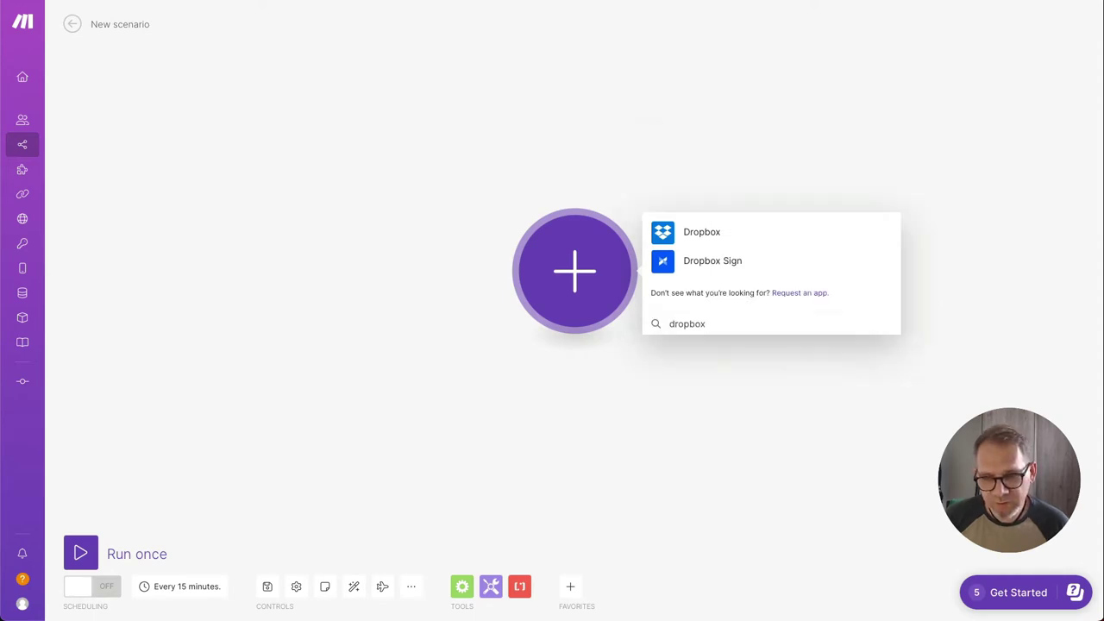
pyautogui.hotkey('ctrl', 'a')
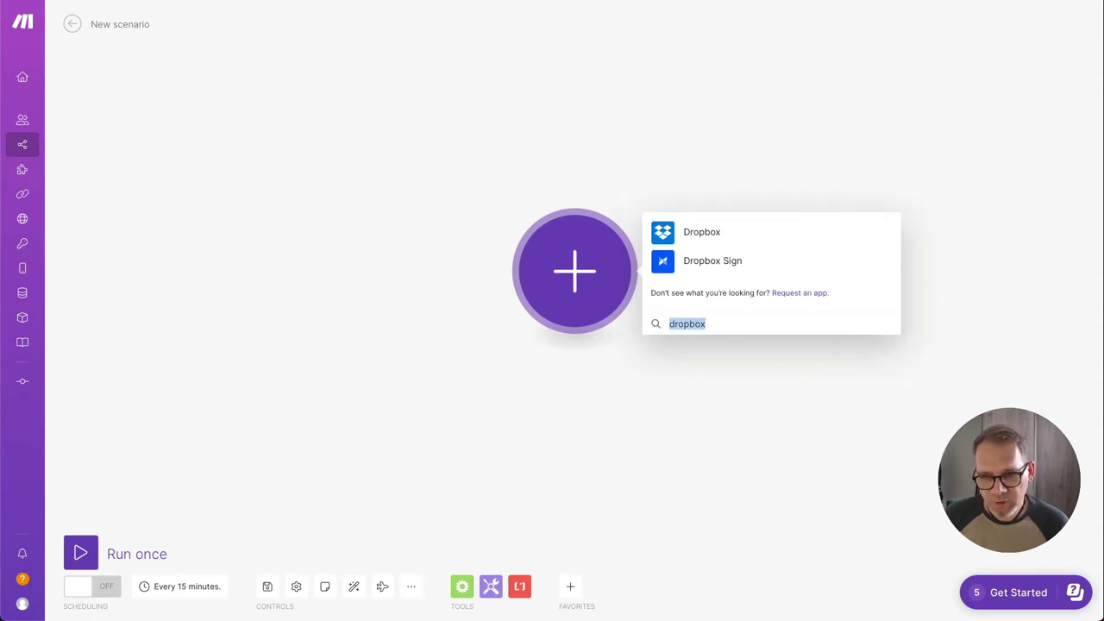
pyautogui.write('asana')
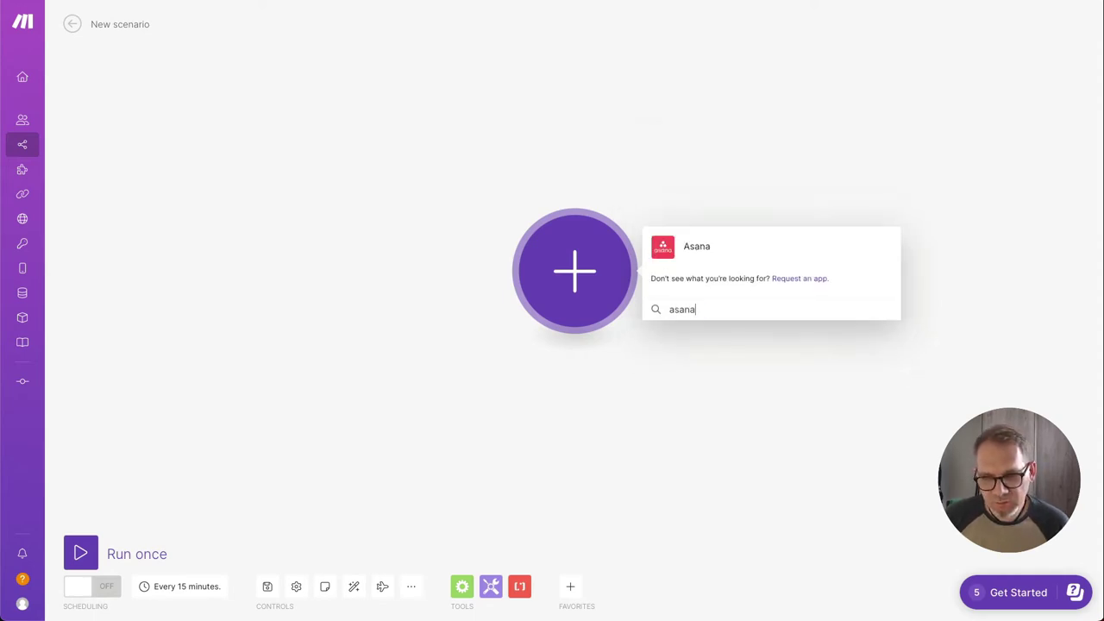
# Clear the search to browse all apps, check mailchimp, then close the picker.
pyautogui.hotkey('ctrl', 'a')
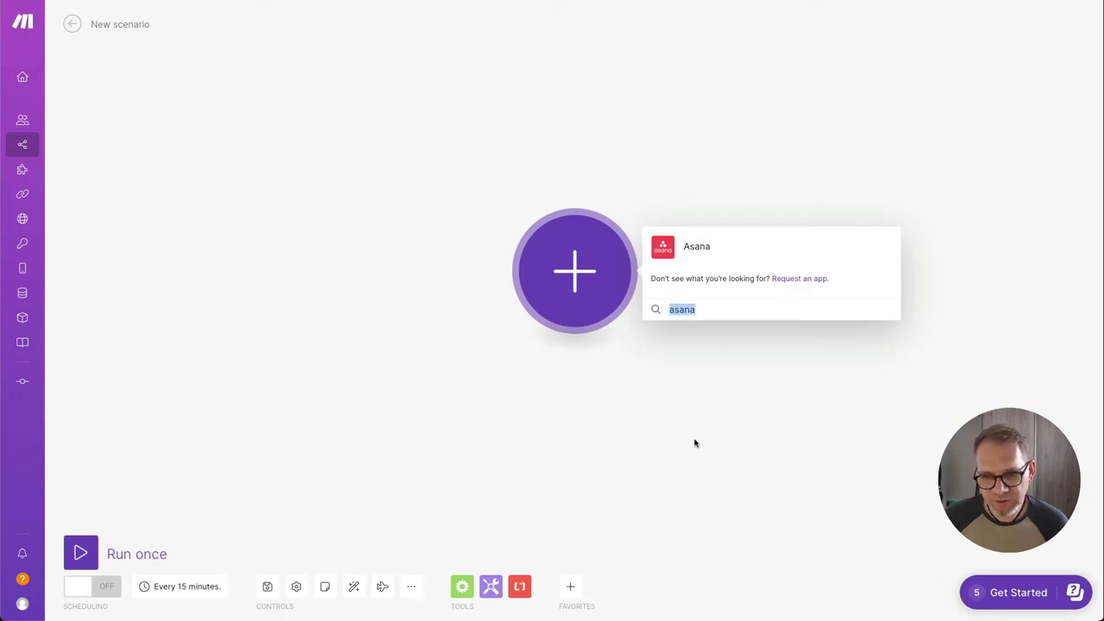
pyautogui.press('BackSpace')
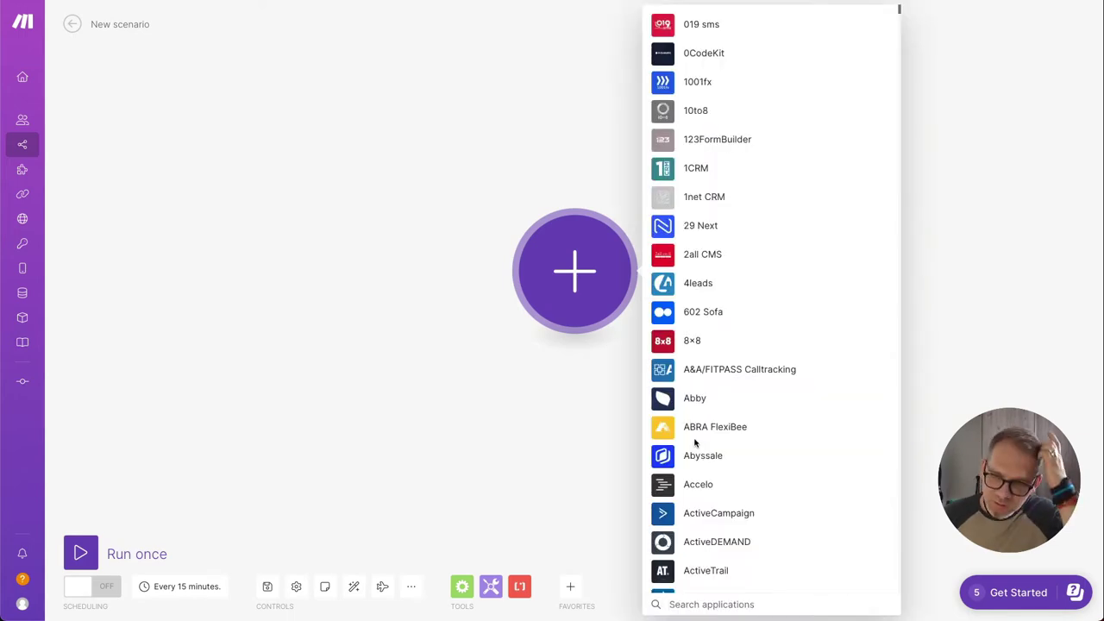
pyautogui.scroll(-2, 736, 300)
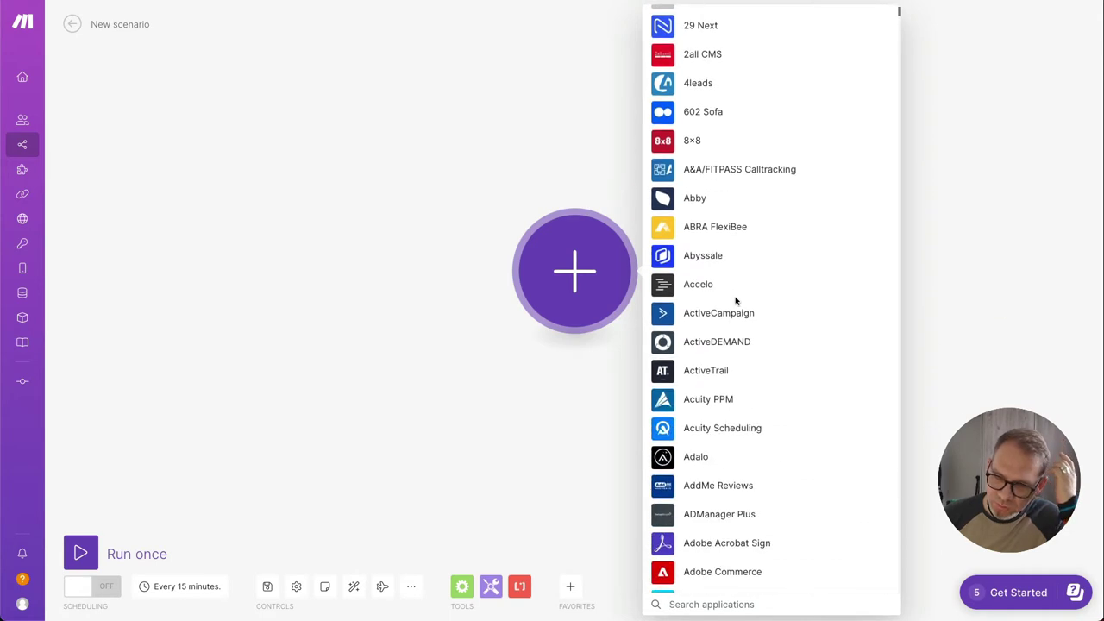
pyautogui.scroll(-2, 736, 300)
pyautogui.scroll(-1, 735, 300)
pyautogui.scroll(-1, 737, 302)
pyautogui.scroll(-2, 736, 302)
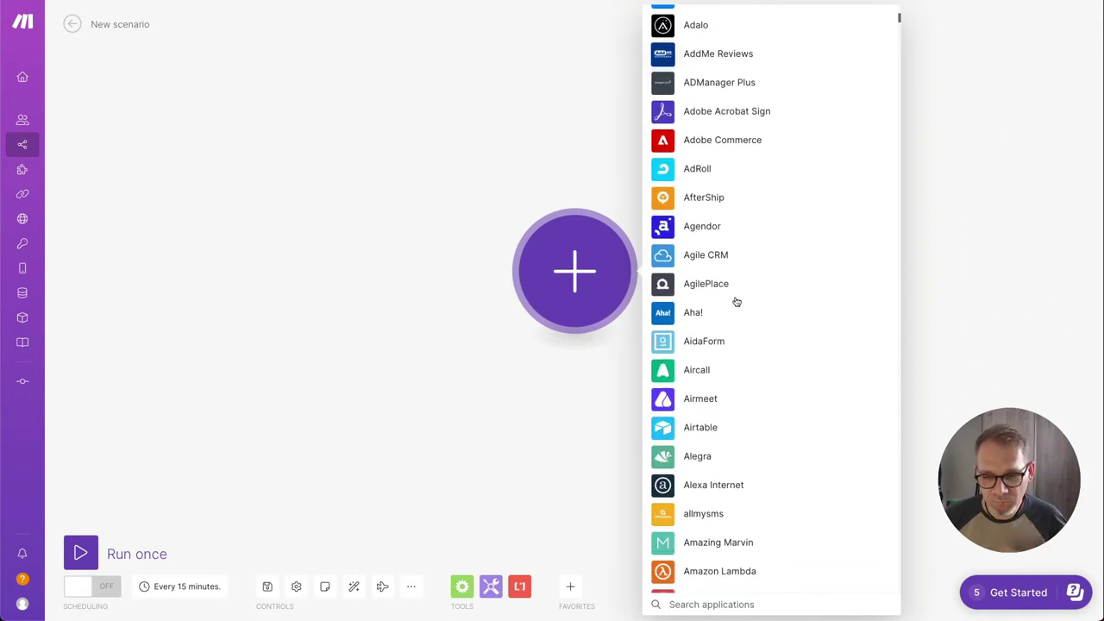
pyautogui.write('mailchim')
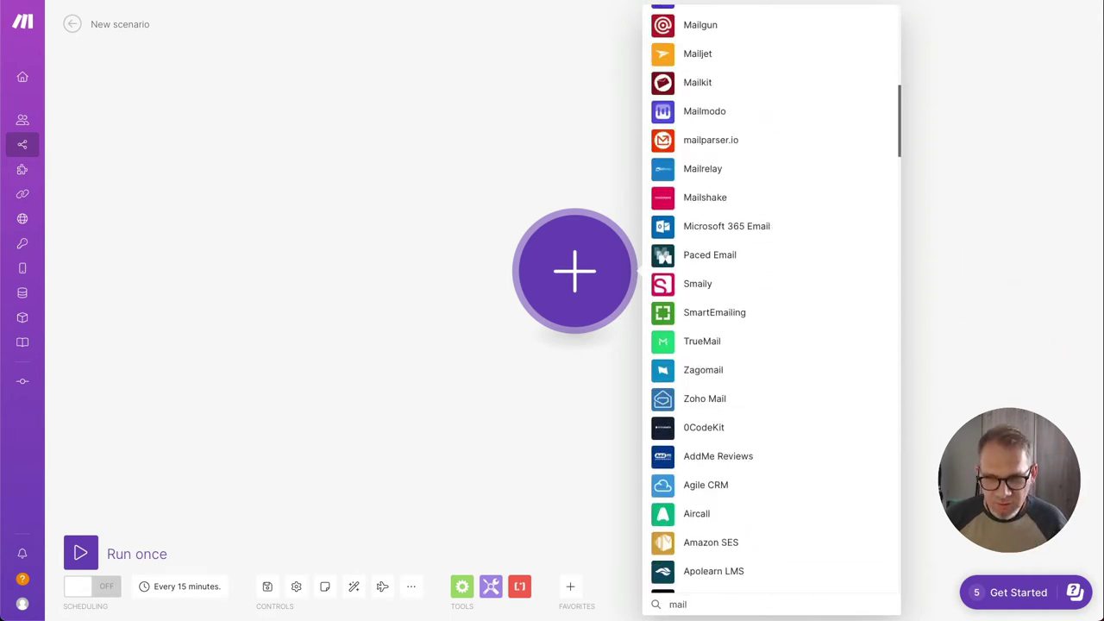
pyautogui.write('p')
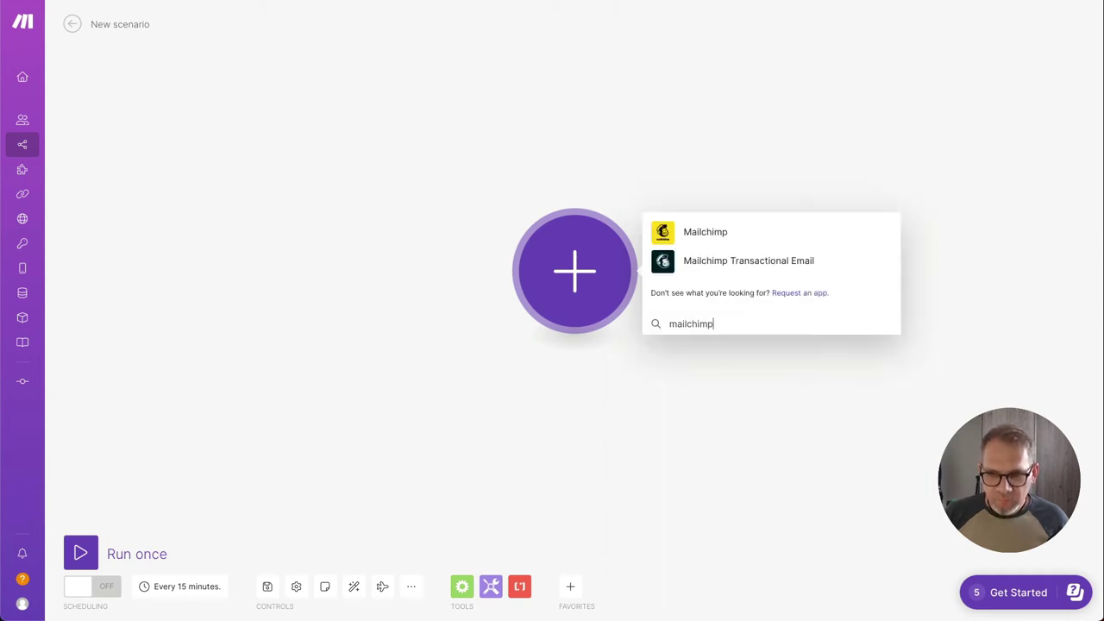
pyautogui.click(747, 403)
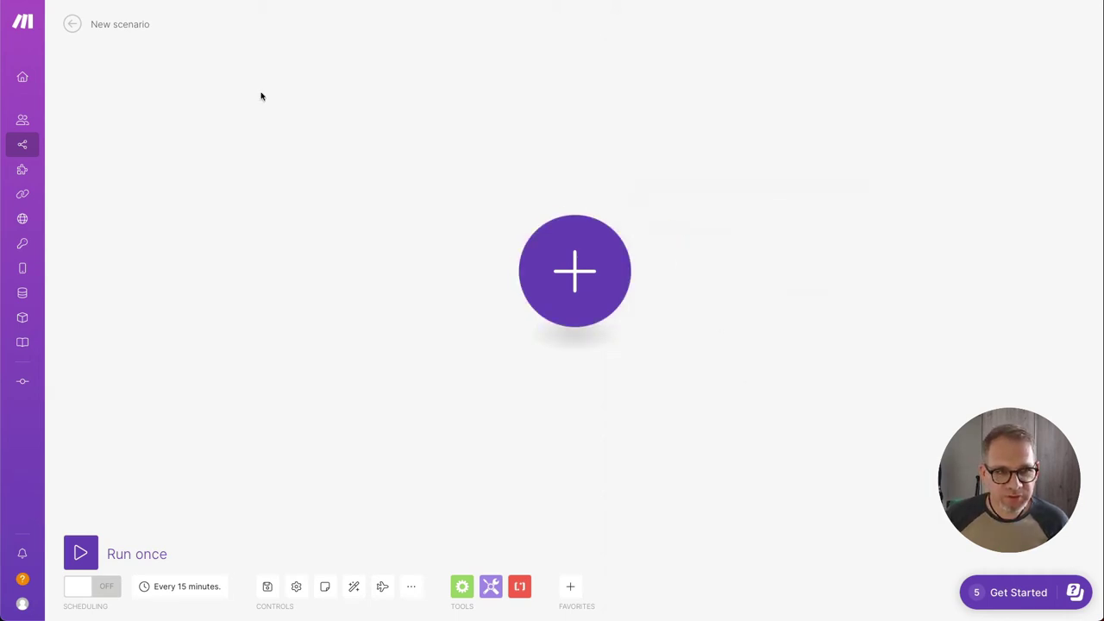
pyautogui.moveTo(78, 91)
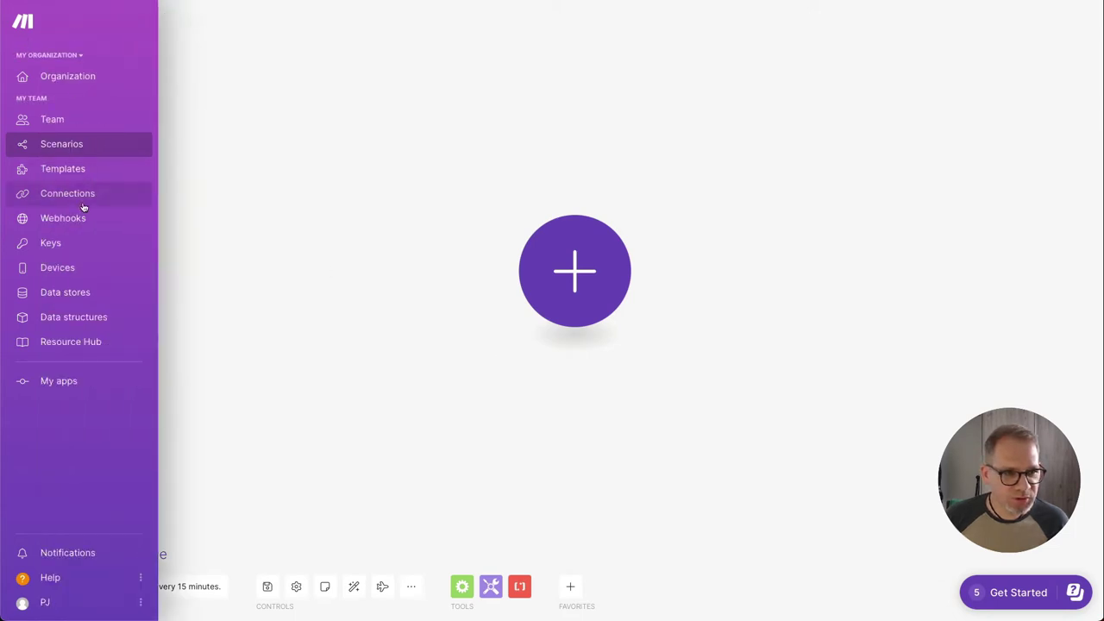
# Leave the unsaved new scenario for the Templates gallery, discarding its changes.
pyautogui.click(47, 179)
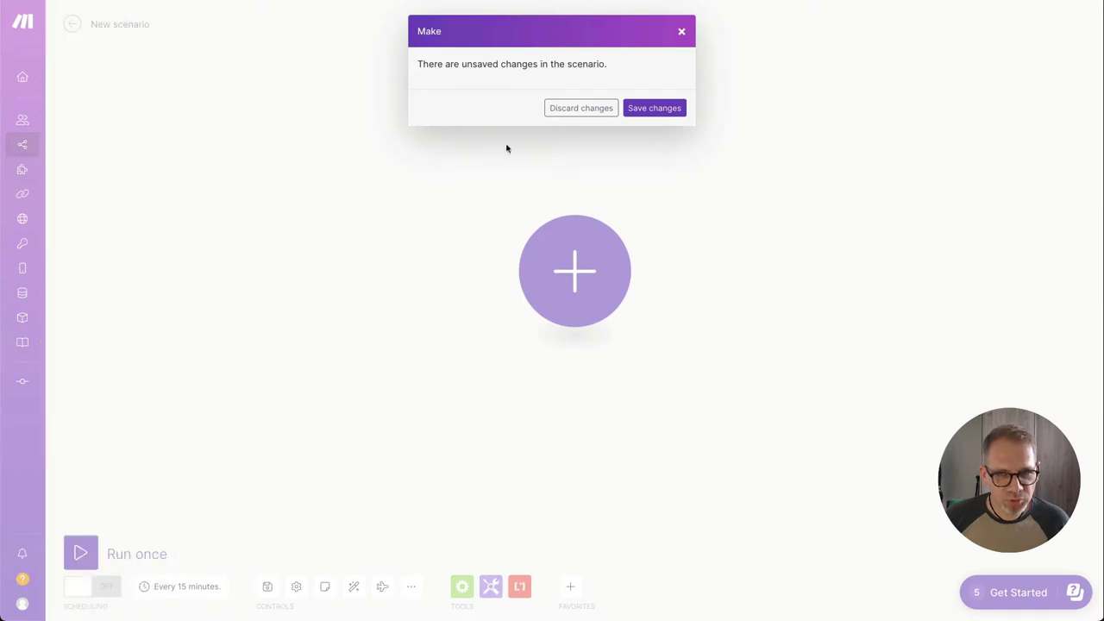
pyautogui.click(574, 109)
pyautogui.moveTo(52, 177)
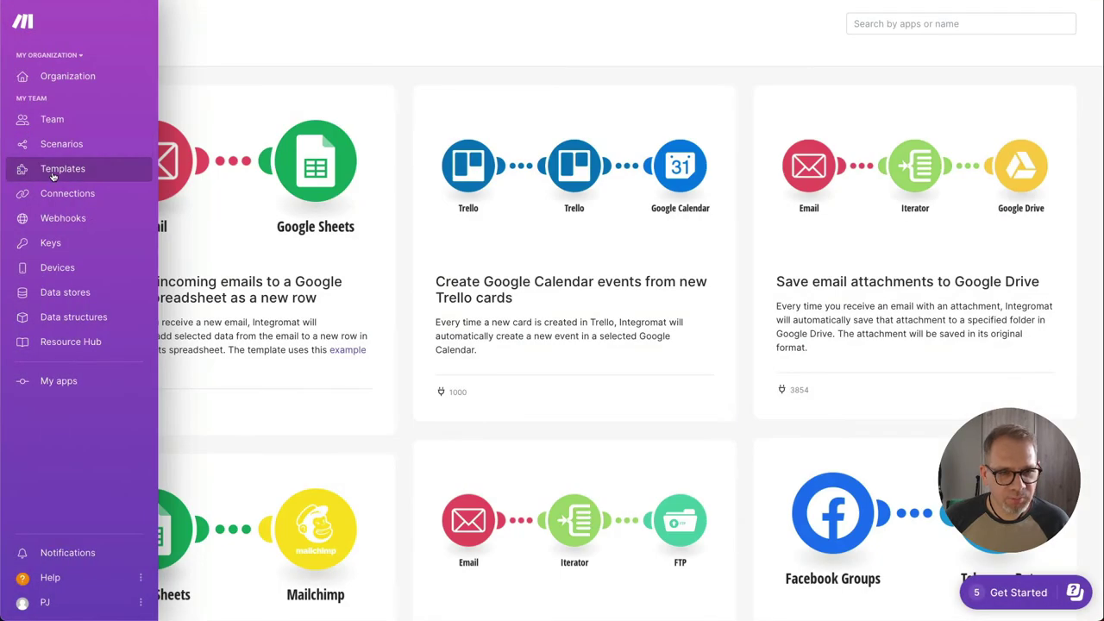
# Browse the public templates, then open the still-empty Connections page.
pyautogui.scroll(-3, 169, 245)
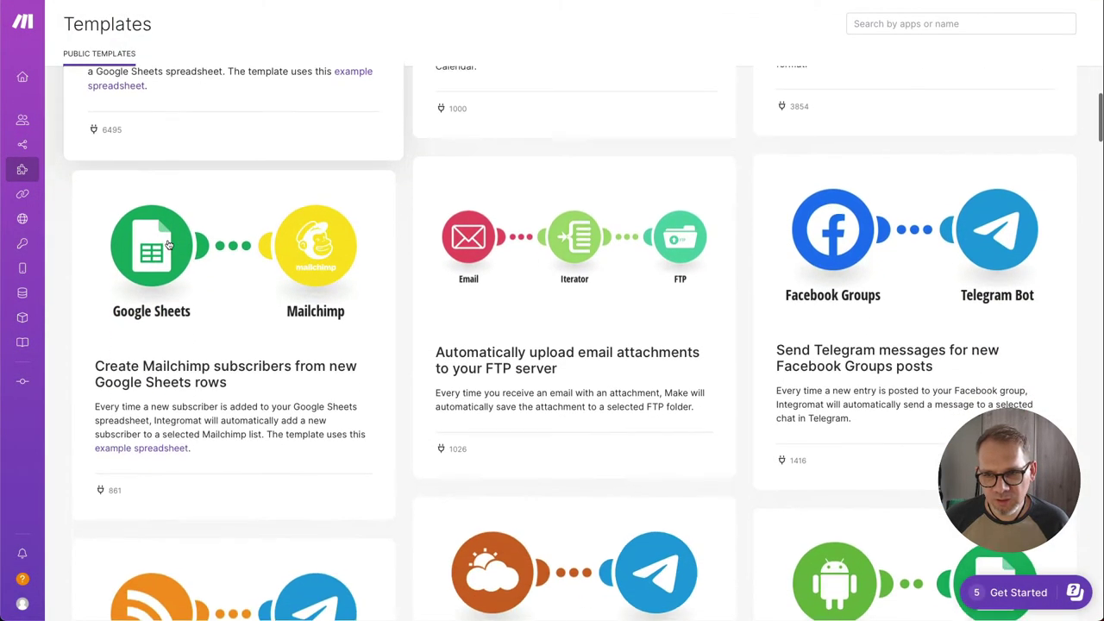
pyautogui.scroll(-1, 169, 245)
pyautogui.scroll(-2, 169, 244)
pyautogui.scroll(-3, 169, 245)
pyautogui.scroll(-4, 169, 245)
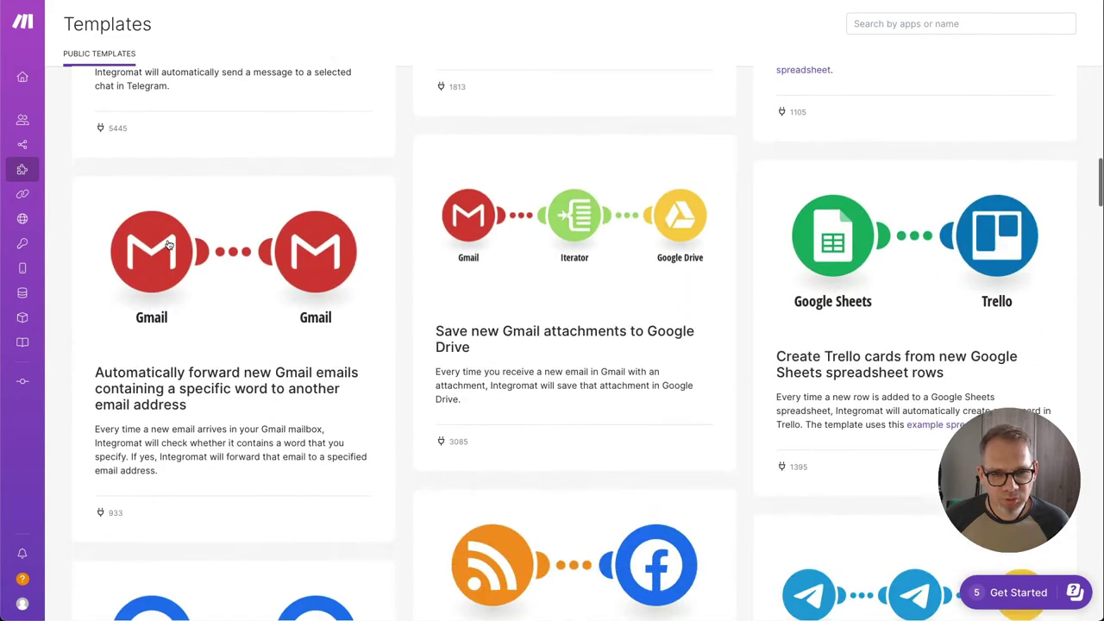
pyautogui.scroll(-3, 169, 245)
pyautogui.scroll(-1, 463, 392)
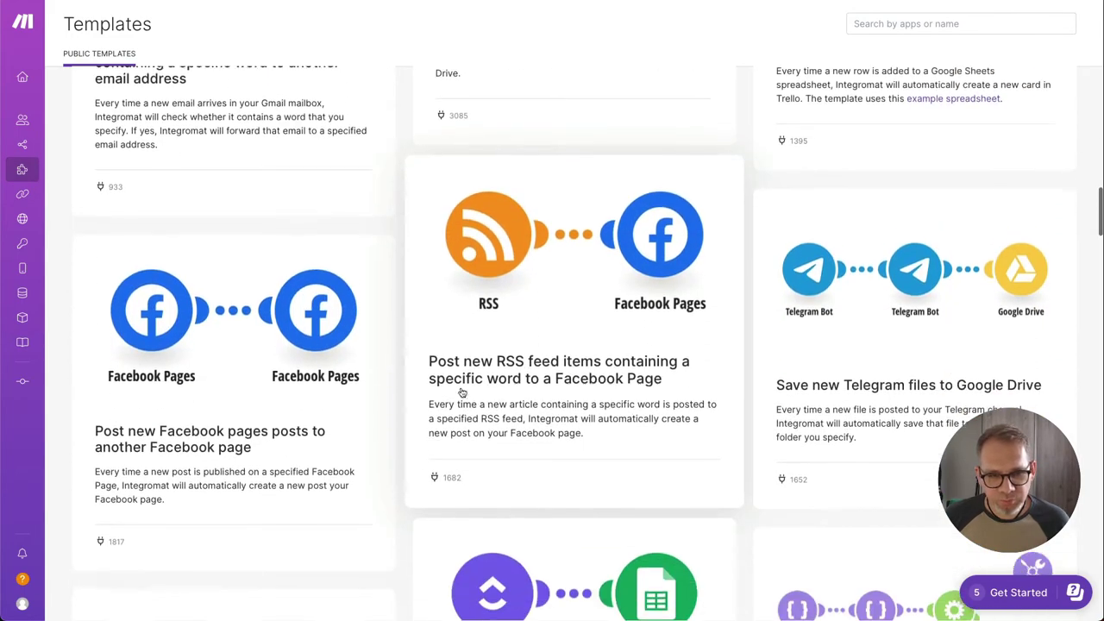
pyautogui.scroll(-5, 213, 340)
pyautogui.scroll(5, 212, 340)
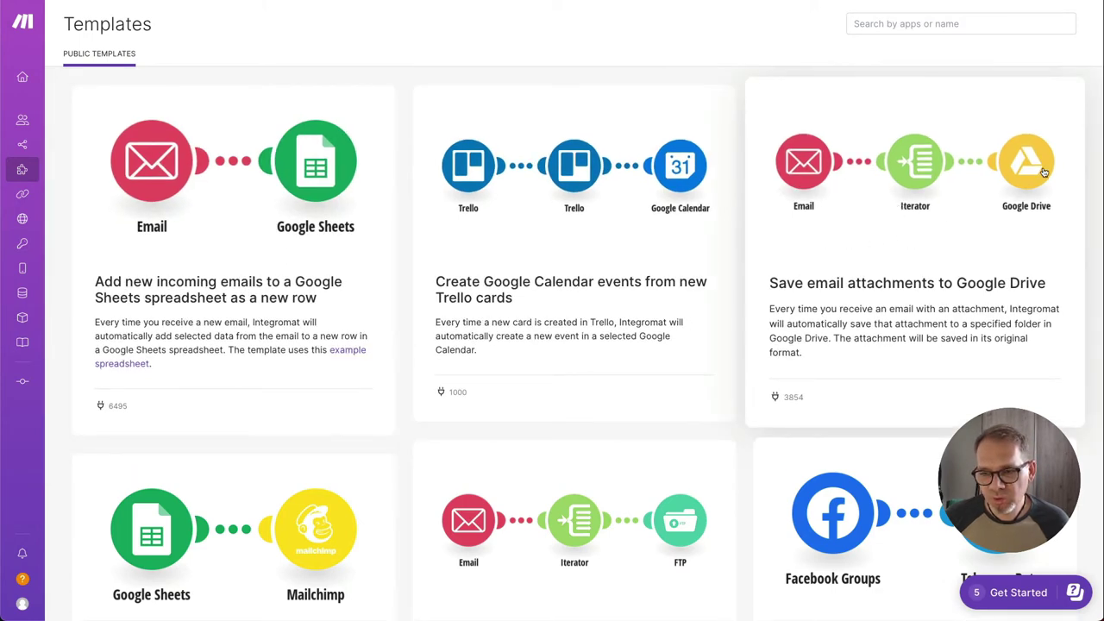
pyautogui.scroll(-3, 824, 299)
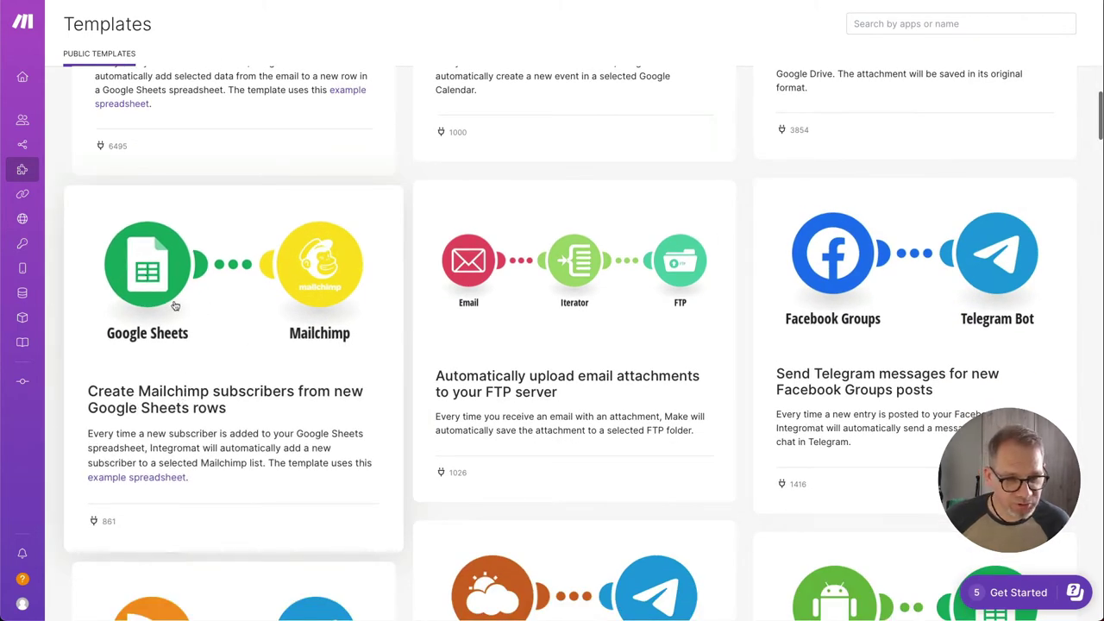
pyautogui.scroll(-7, 257, 387)
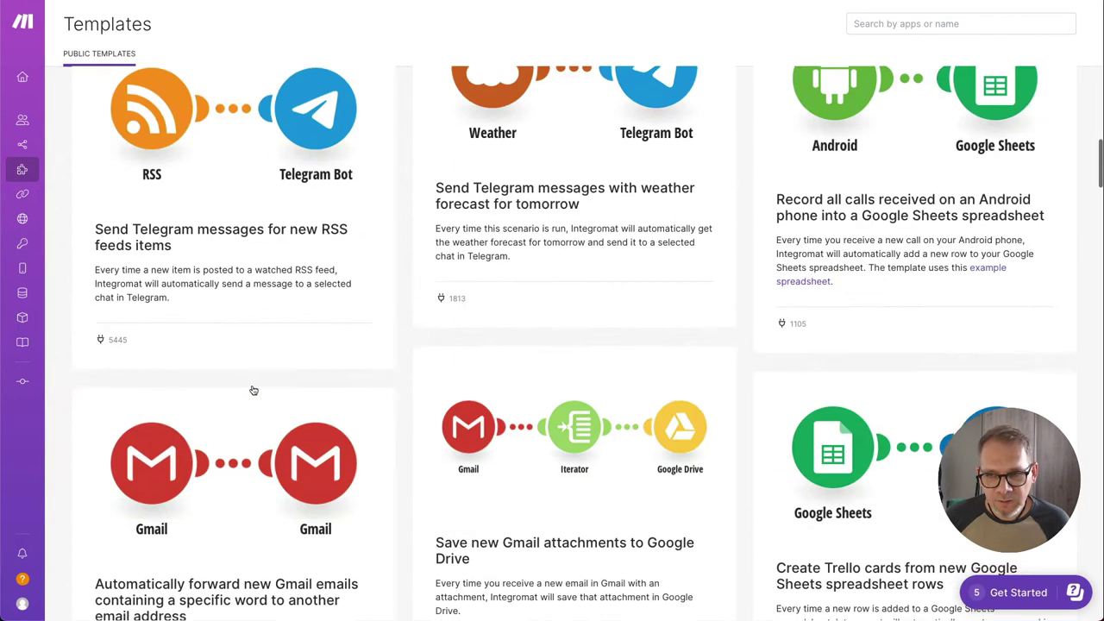
pyautogui.scroll(-4, 253, 391)
pyautogui.scroll(-5, 254, 390)
pyautogui.scroll(-5, 253, 391)
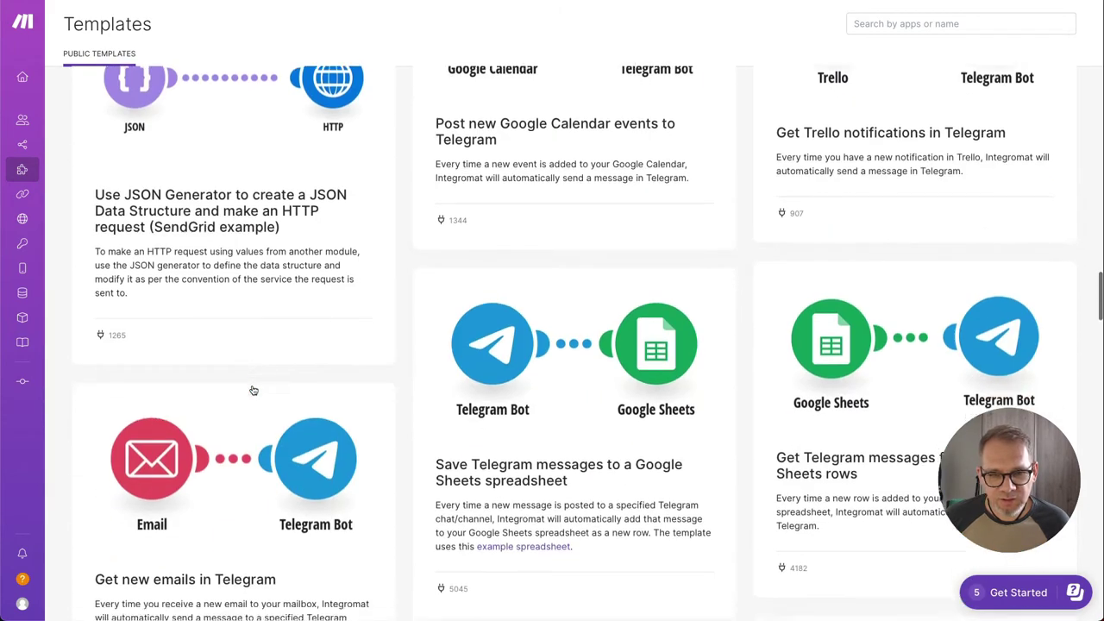
pyautogui.scroll(-2, 254, 391)
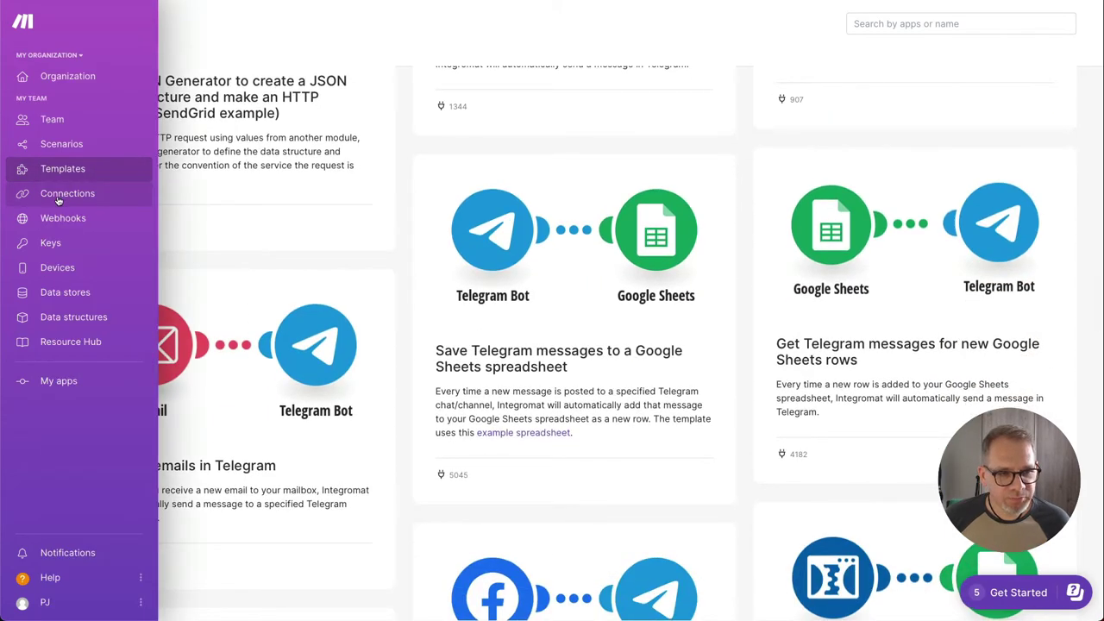
pyautogui.click(59, 197)
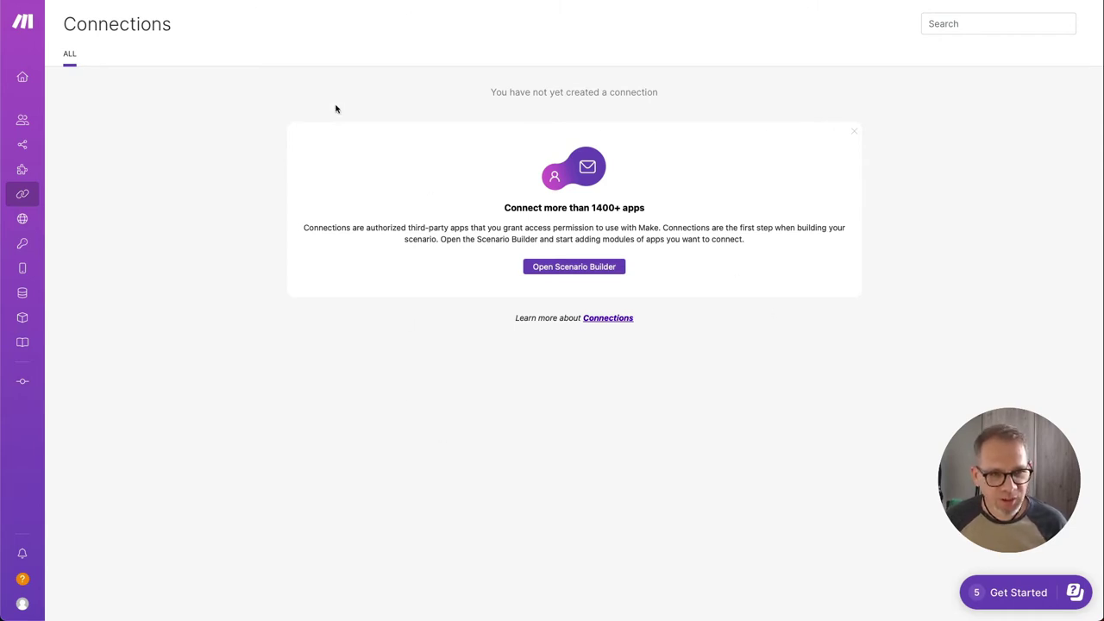
# Open the Webhooks page from the sidebar, which lists no webhooks yet.
pyautogui.moveTo(16, 172)
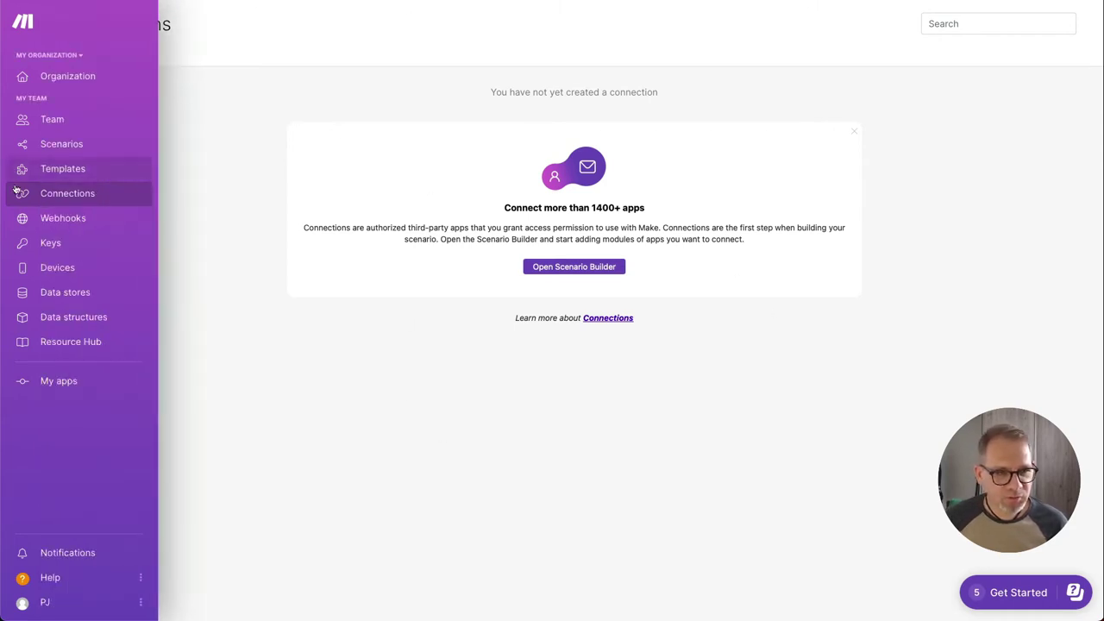
pyautogui.click(64, 221)
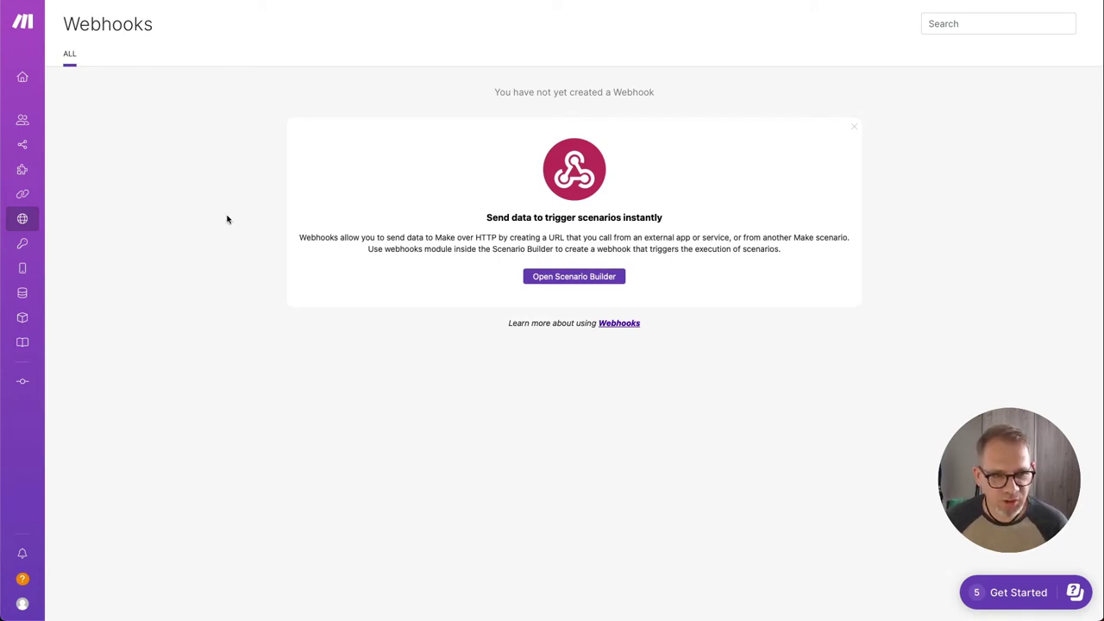
pyautogui.moveTo(40, 228)
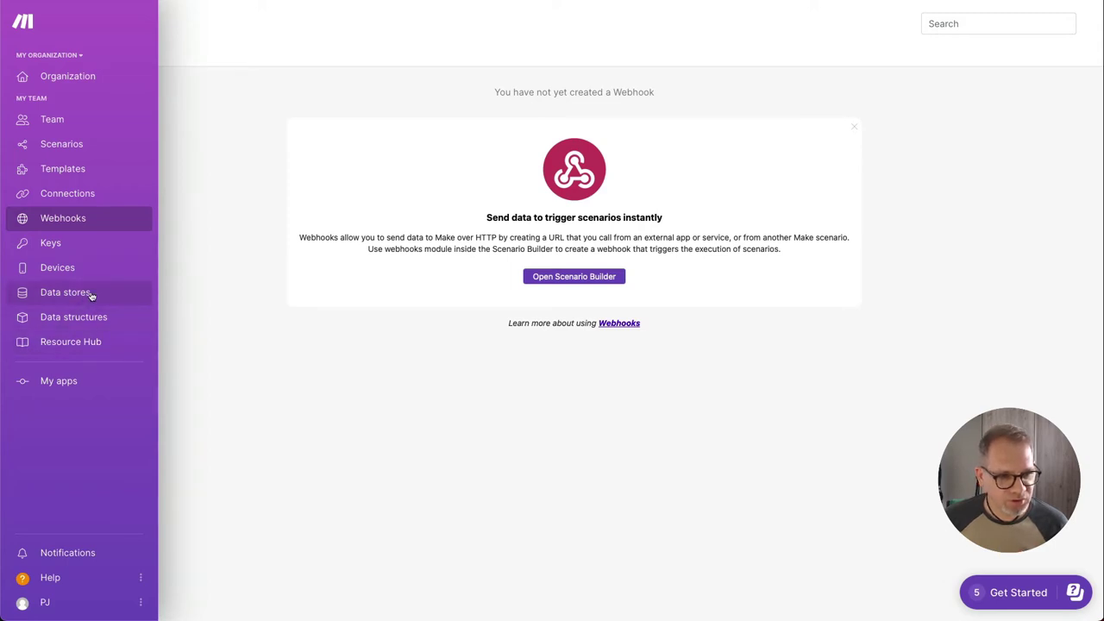
# View the Data stores page, then the empty Data structures page.
pyautogui.click(92, 294)
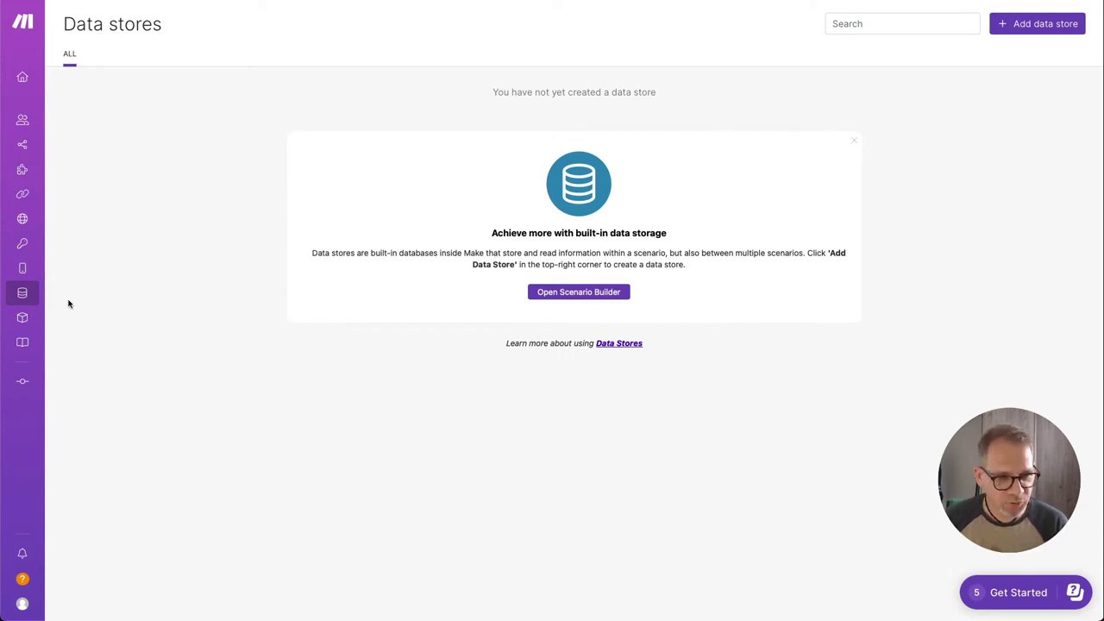
pyautogui.moveTo(21, 295)
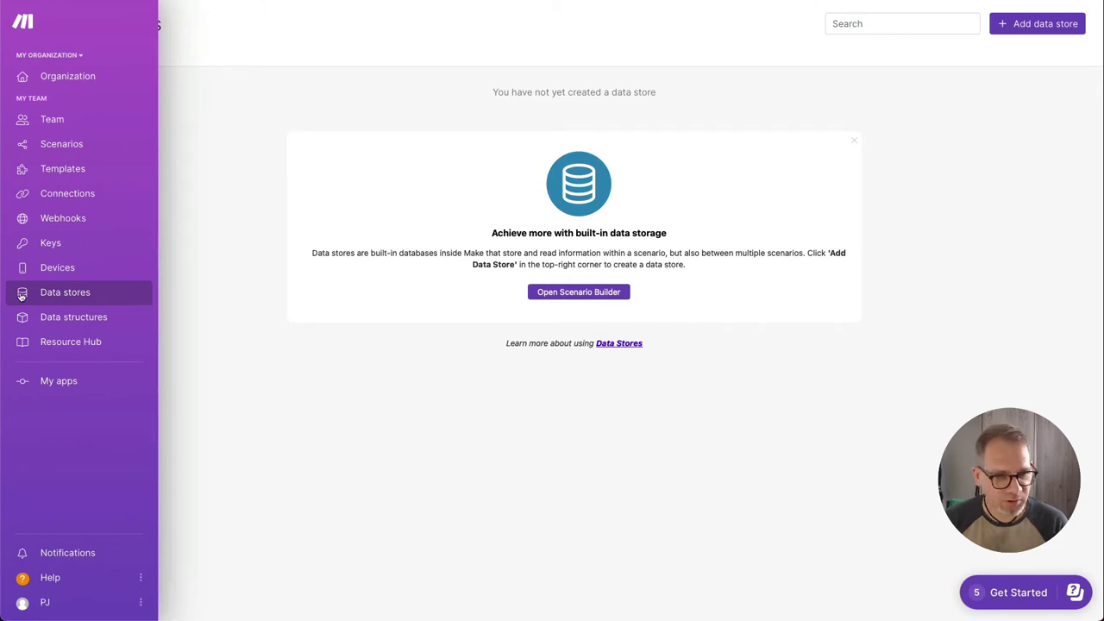
pyautogui.click(65, 317)
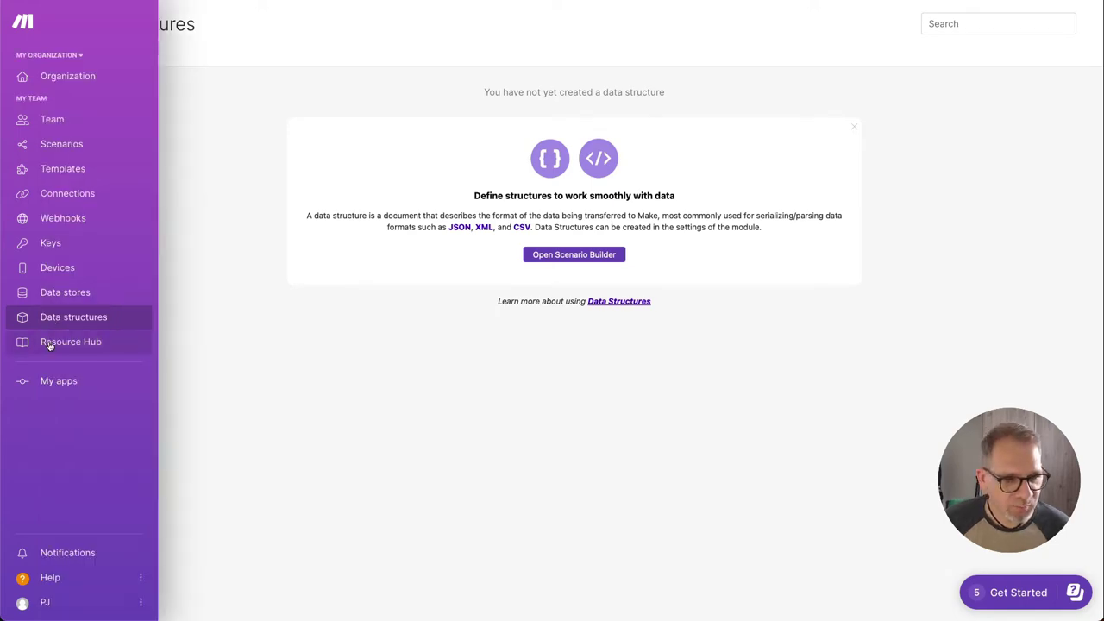
# Scroll through the Resource Hub tutorials, then open the empty My apps page.
pyautogui.click(49, 344)
pyautogui.scroll(-10, 231, 282)
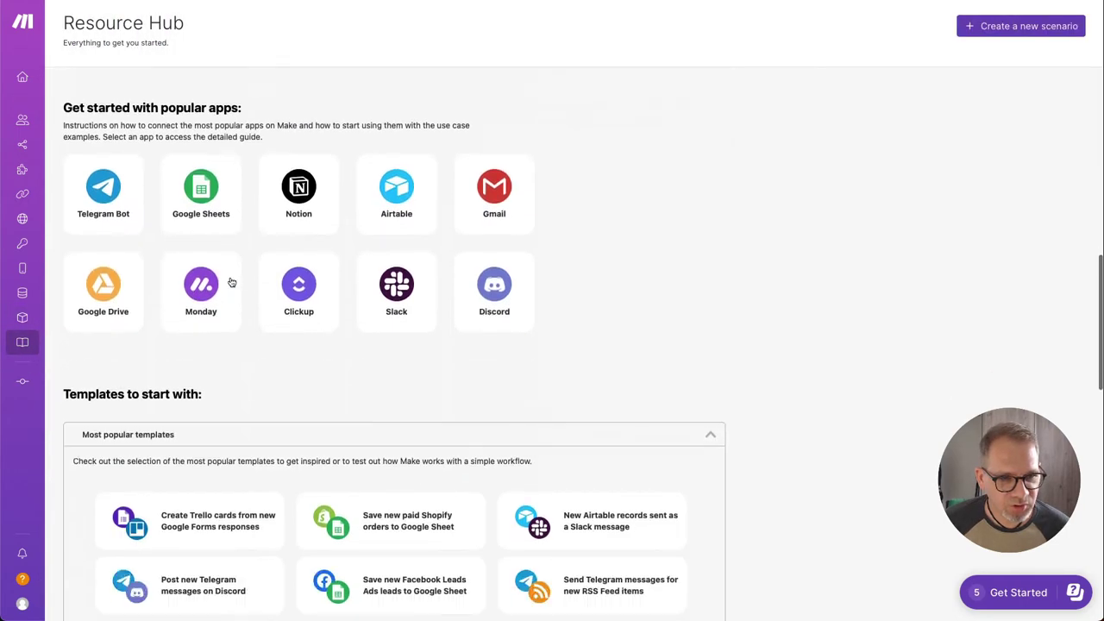
pyautogui.scroll(-10, 231, 282)
pyautogui.scroll(20, 231, 282)
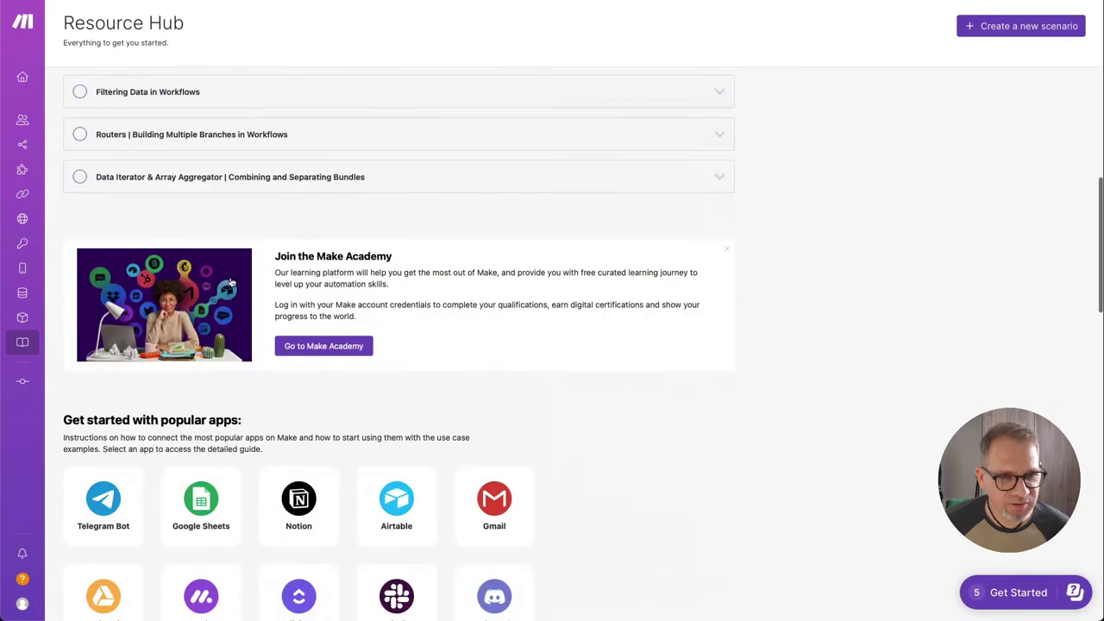
pyautogui.scroll(5, 231, 282)
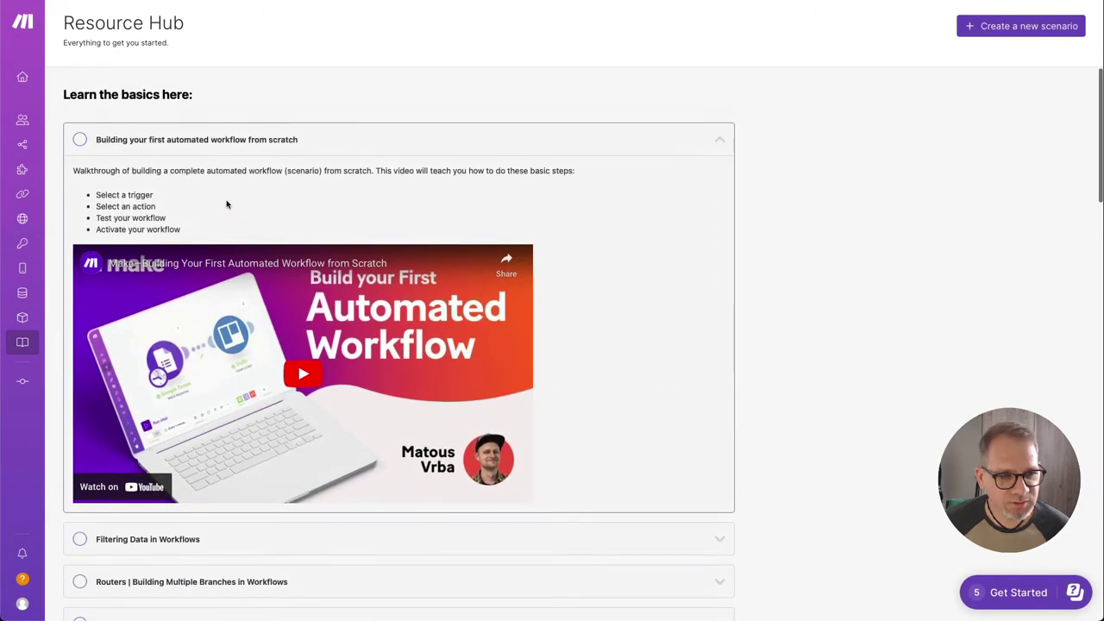
pyautogui.click(49, 388)
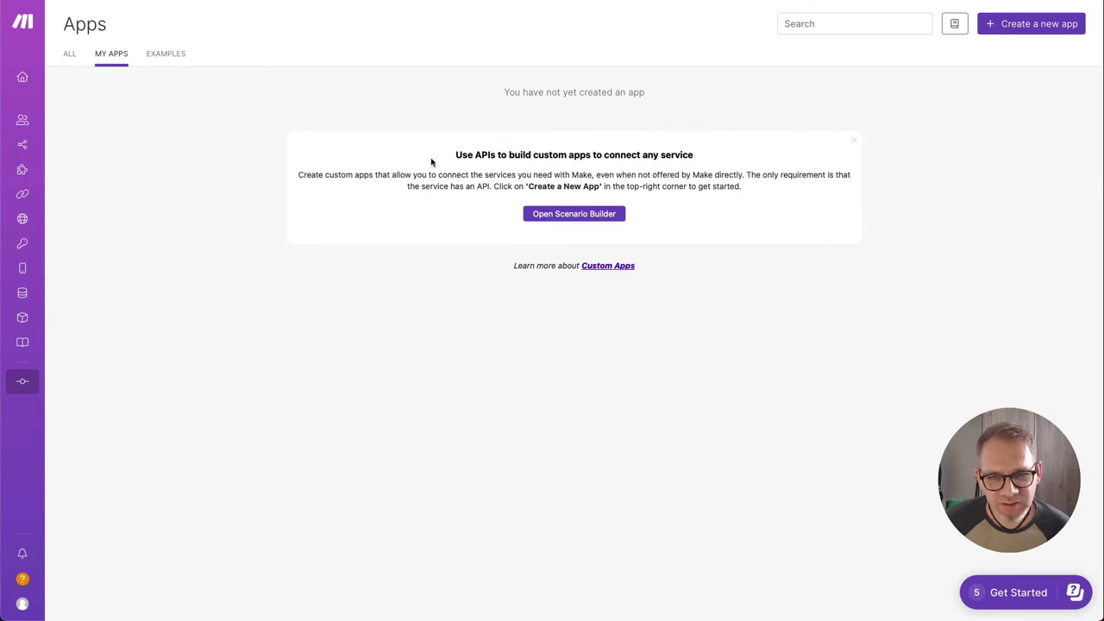
# Check the empty notifications, the Help and account menus, then view the Organization overview.
pyautogui.moveTo(17, 500)
pyautogui.click(60, 553)
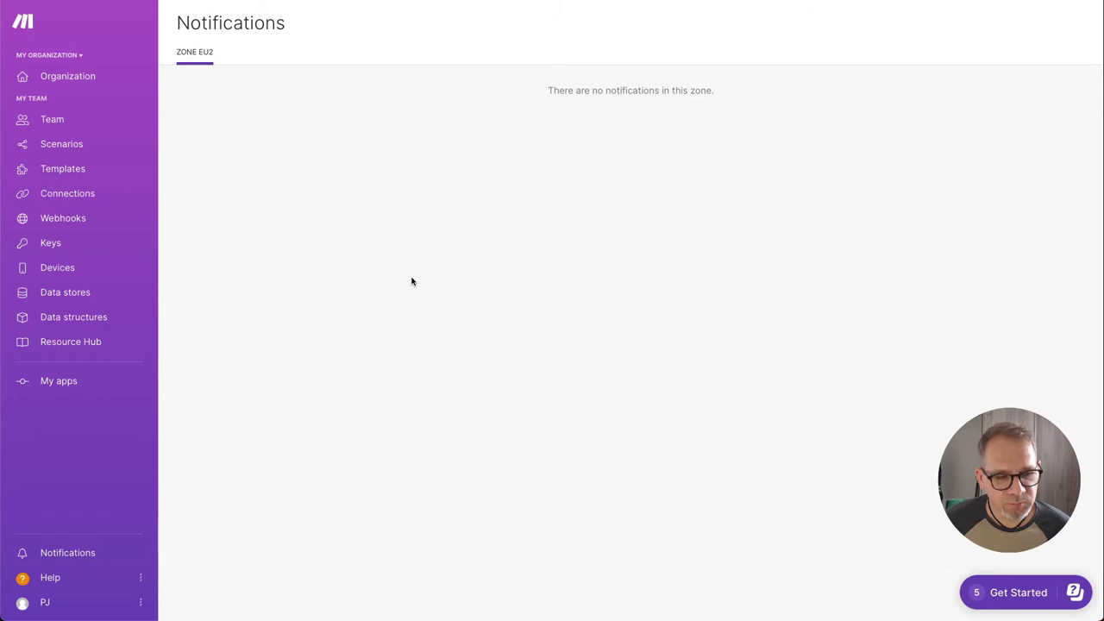
pyautogui.click(69, 579)
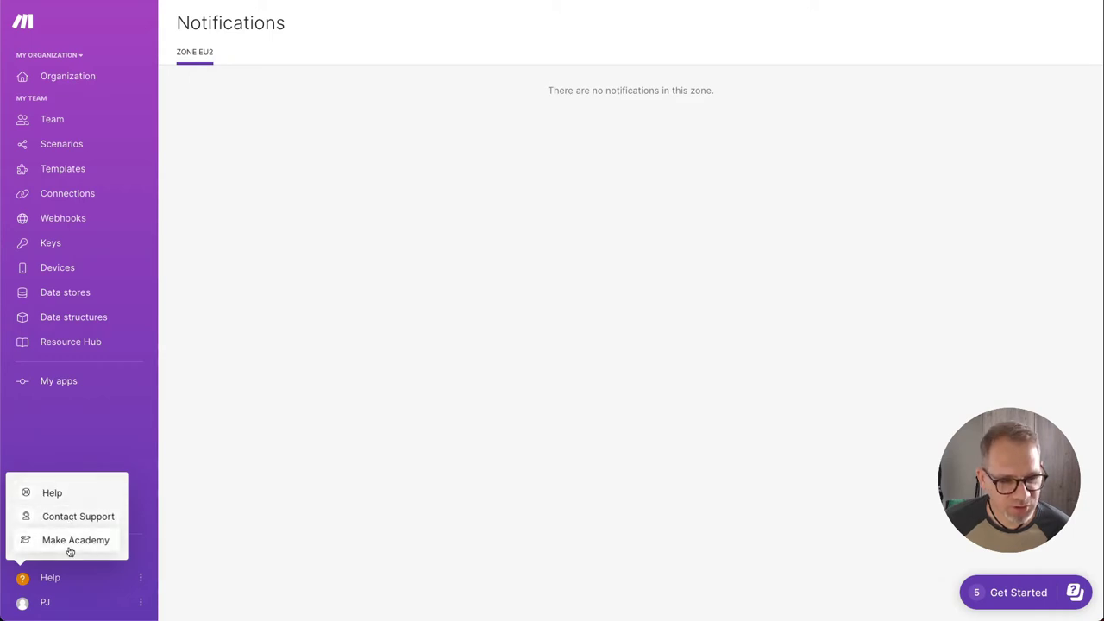
pyautogui.moveTo(60, 602)
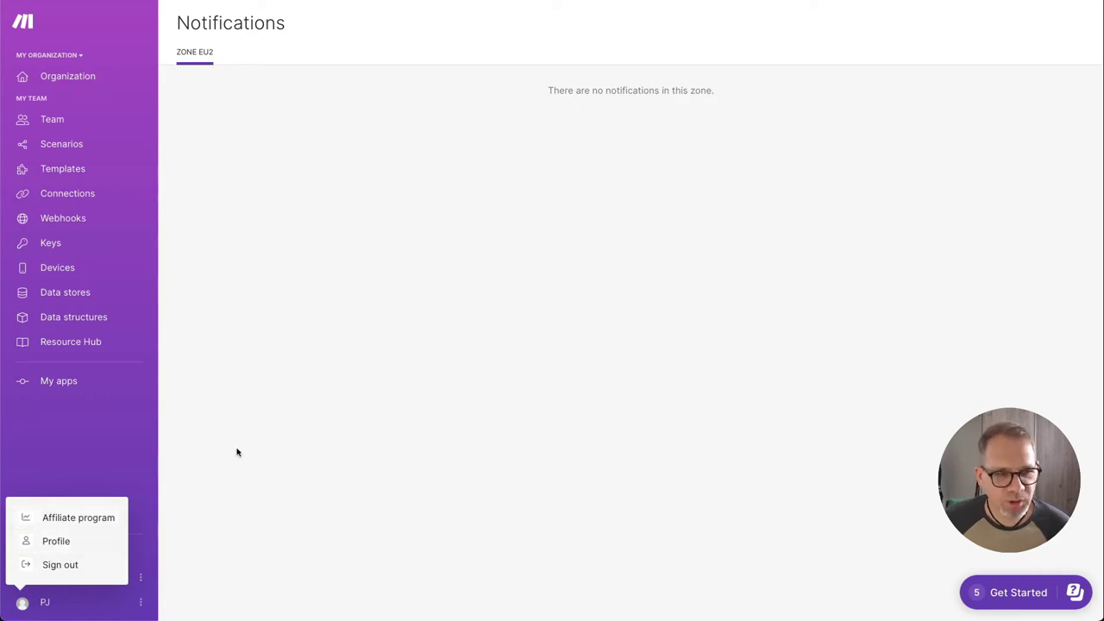
pyautogui.click(310, 388)
pyautogui.click(62, 78)
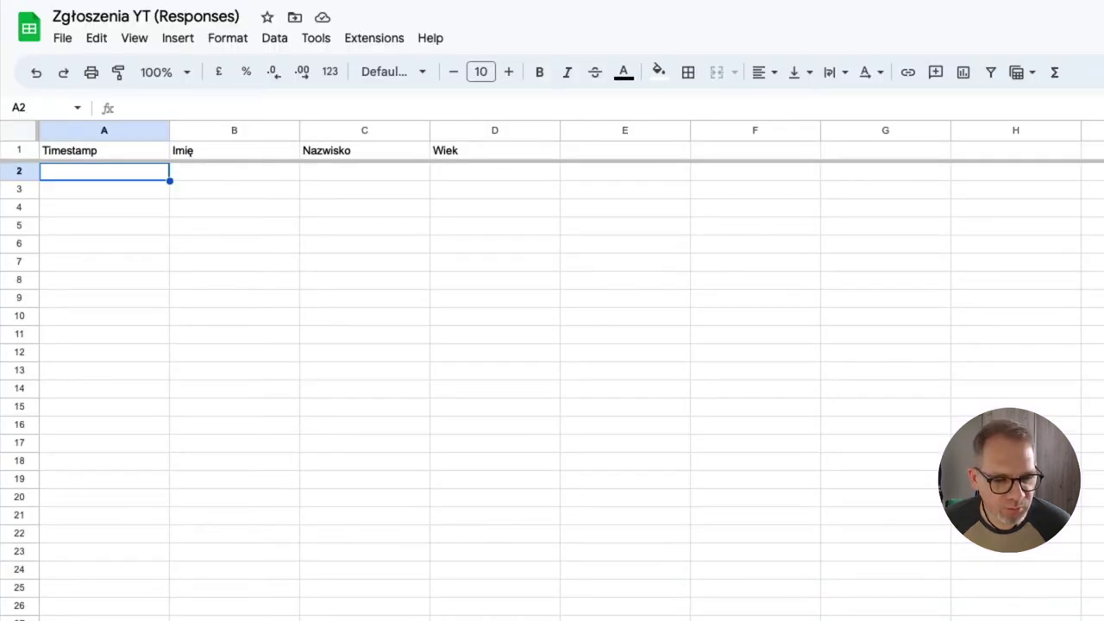
# Rename the Form responses 1 sheet to Zgłoszenia.
pyautogui.click(265, 606)
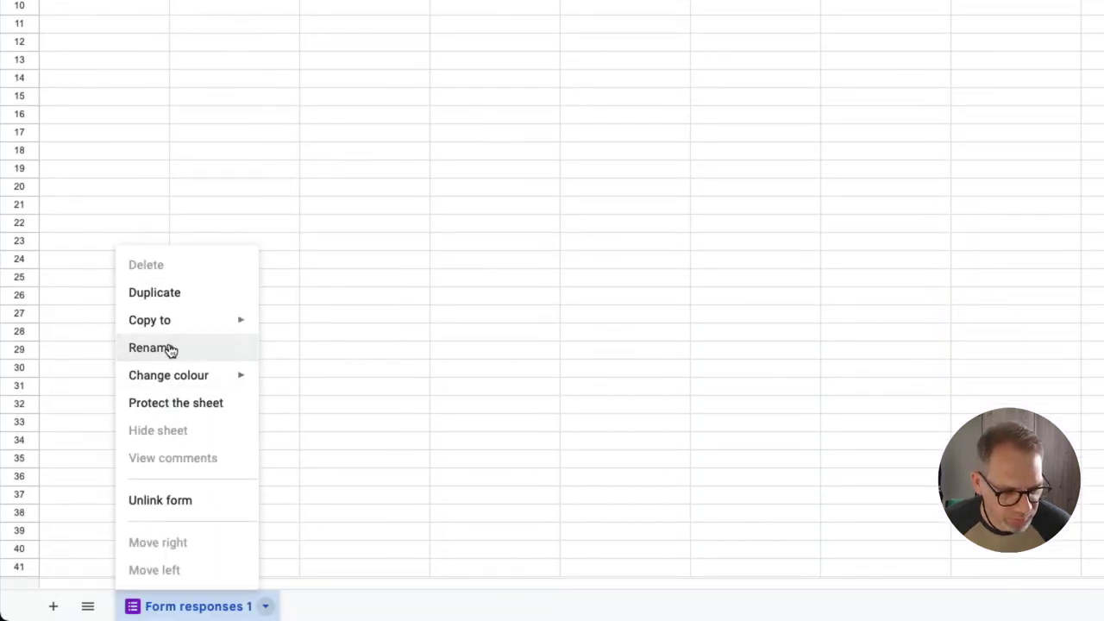
pyautogui.click(169, 348)
pyautogui.write('o')
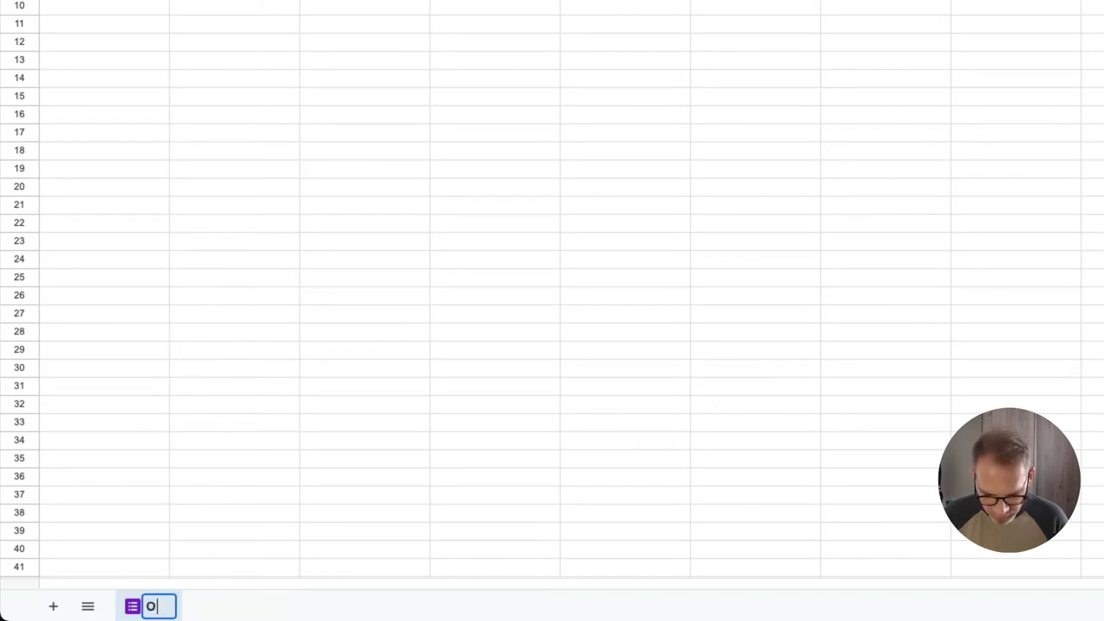
pyautogui.write('dpowiedzi')
pyautogui.hotkey('ctrl', 'a')
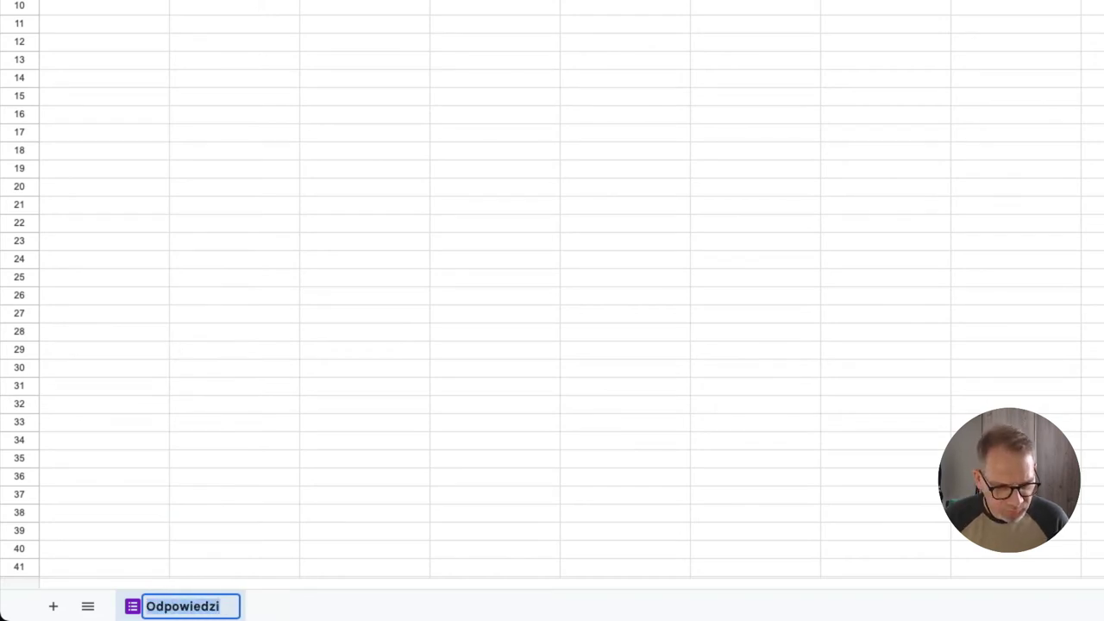
pyautogui.write('Zgł')
pyautogui.hotkey('ctrl', 'a')
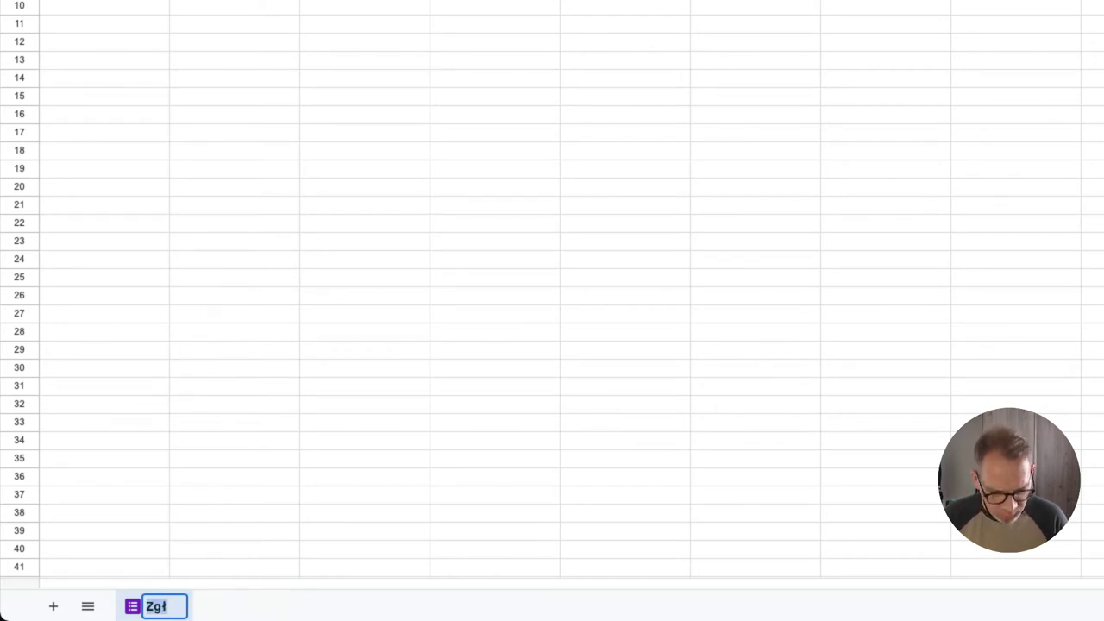
pyautogui.write('Zgłoszeni')
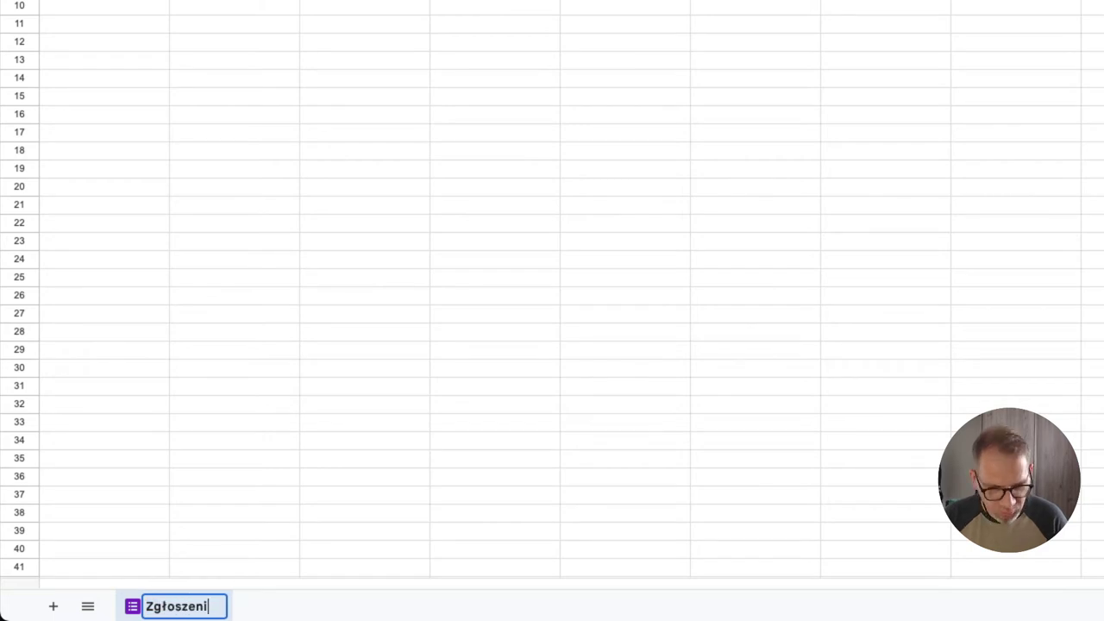
pyautogui.write('a')
pyautogui.press('Return')
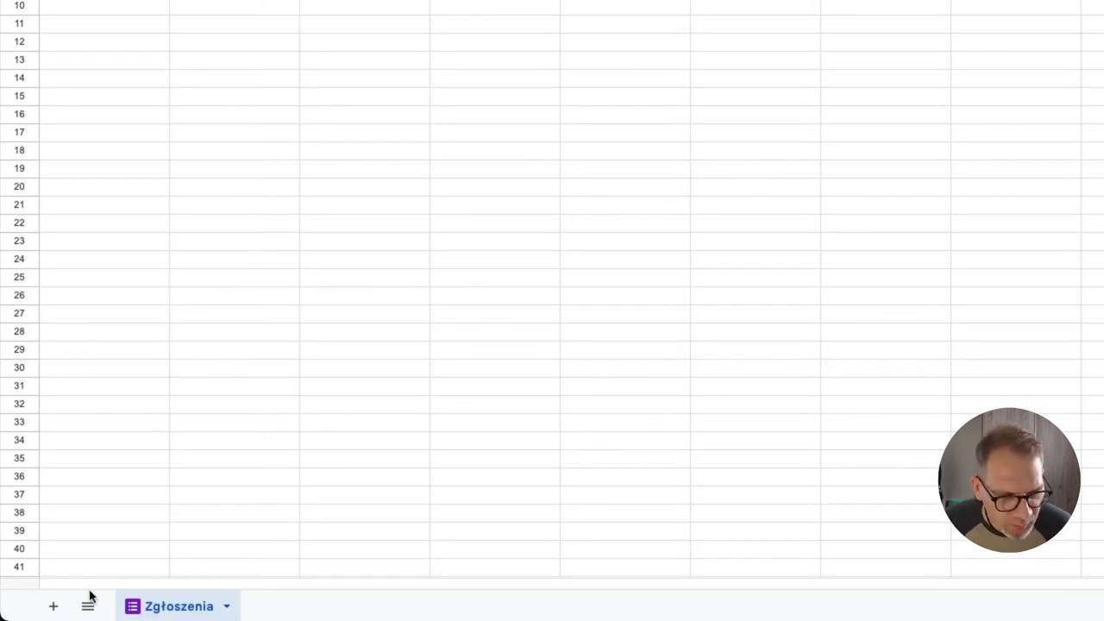
# Add a new sheet and name it Dzieci, correcting the misspelled Dziedzi.
pyautogui.click(52, 606)
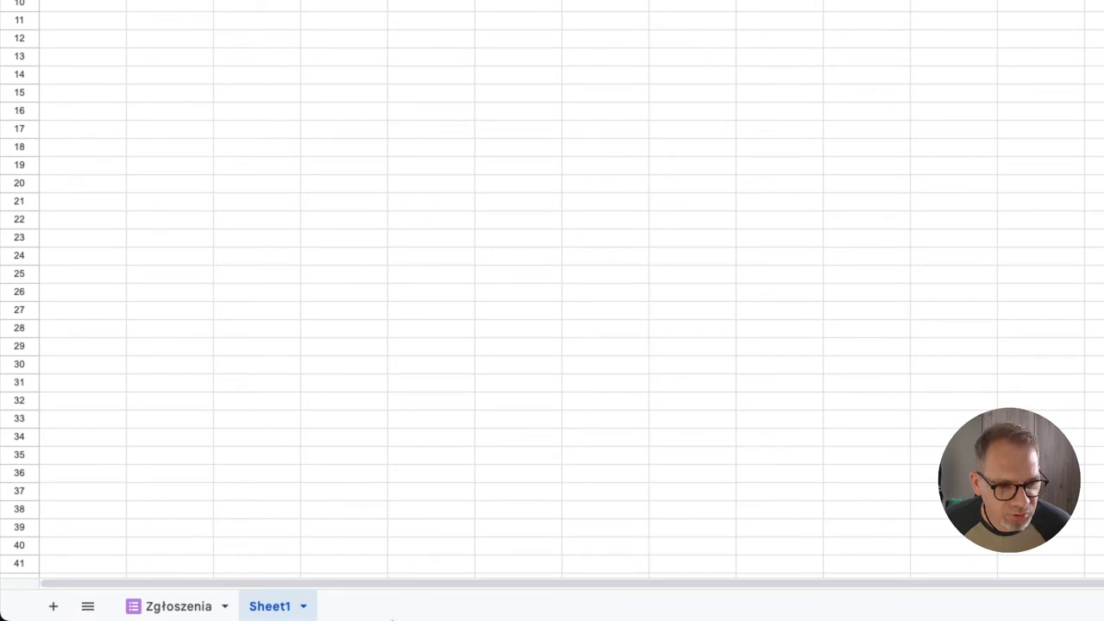
pyautogui.click(303, 608)
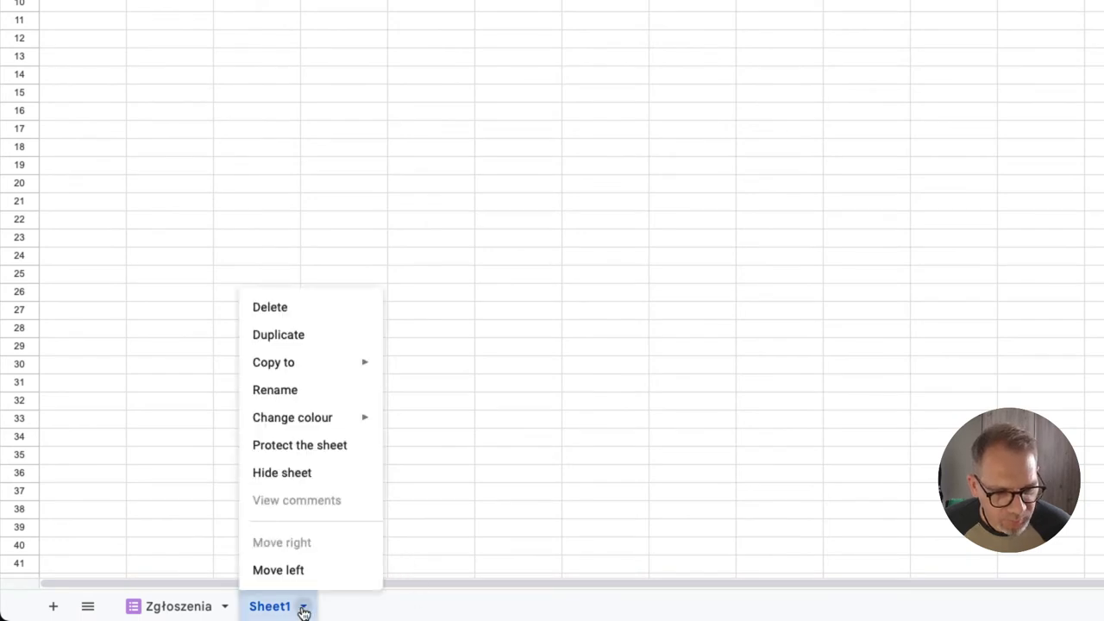
pyautogui.click(296, 389)
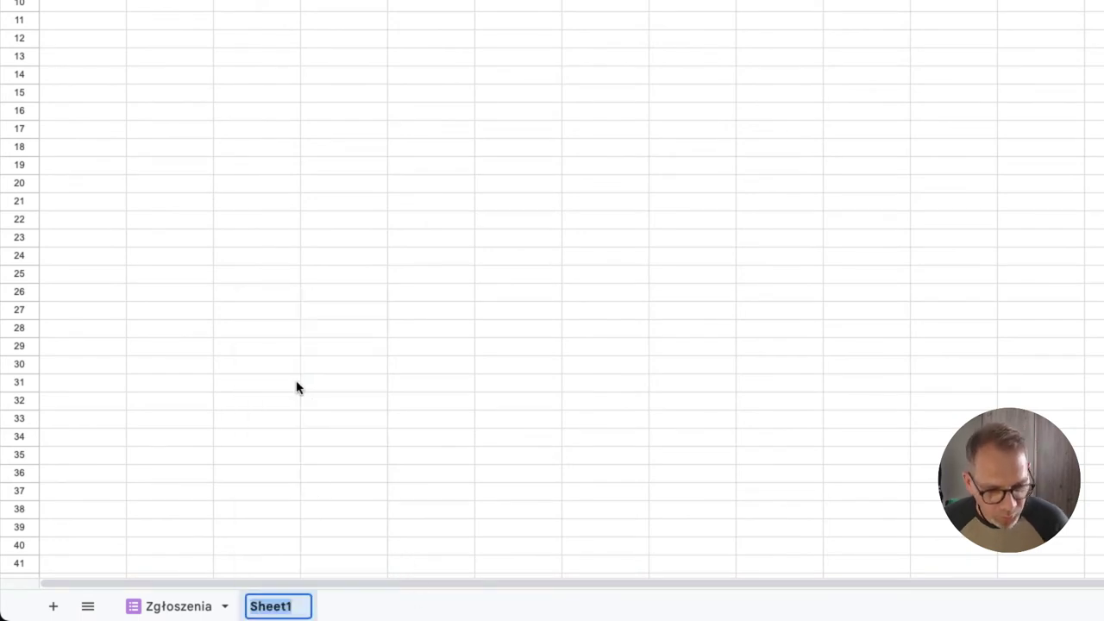
pyautogui.write('Dziedzi')
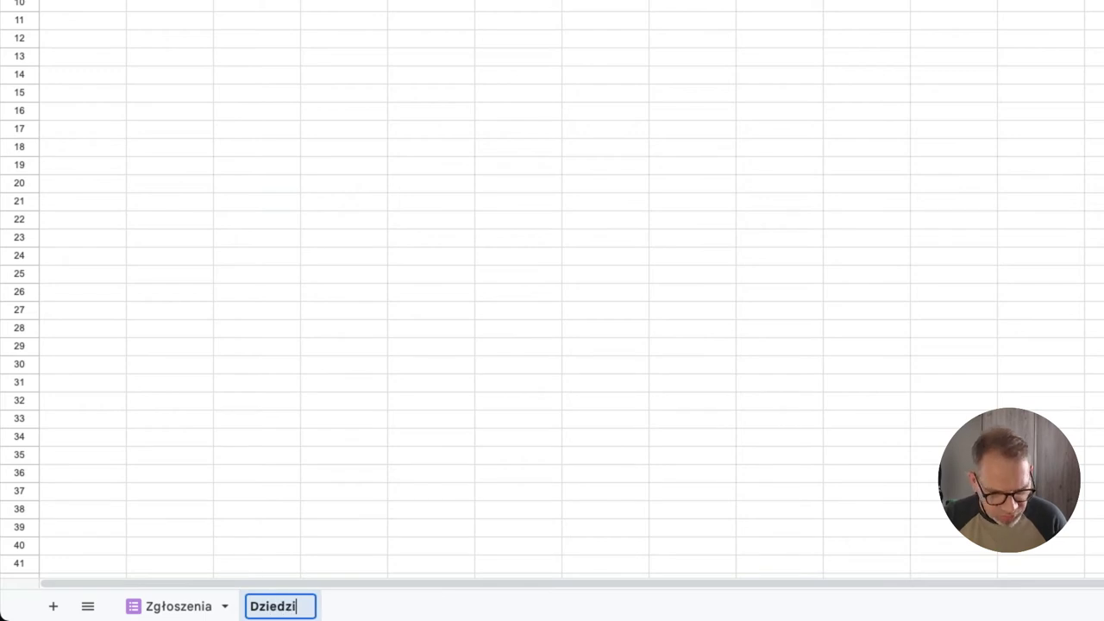
pyautogui.press('Return')
pyautogui.click(307, 606)
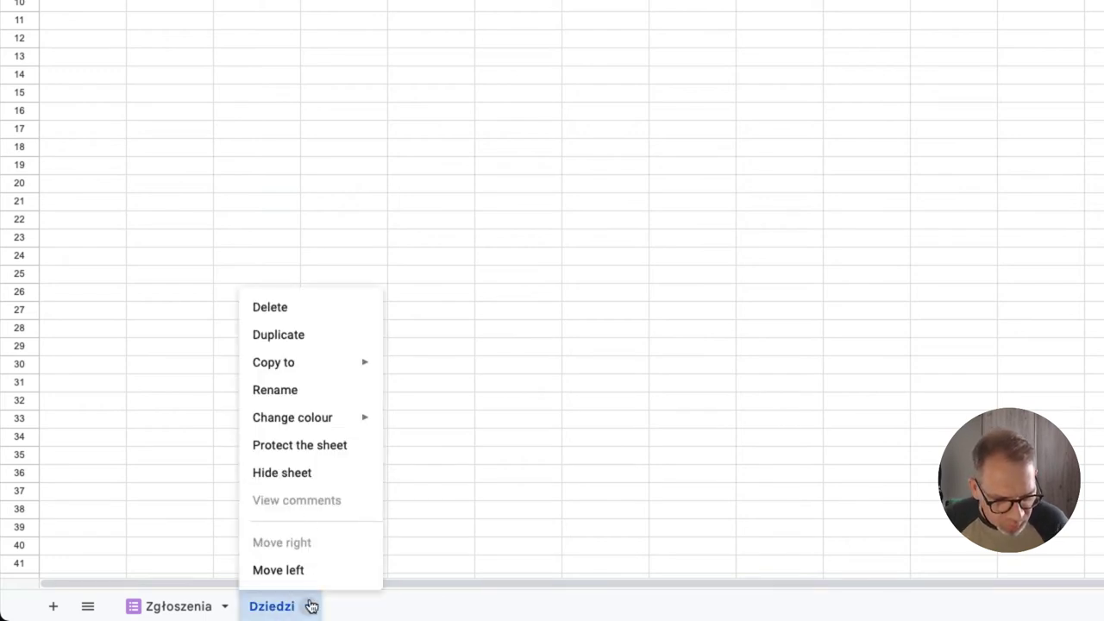
pyautogui.click(274, 390)
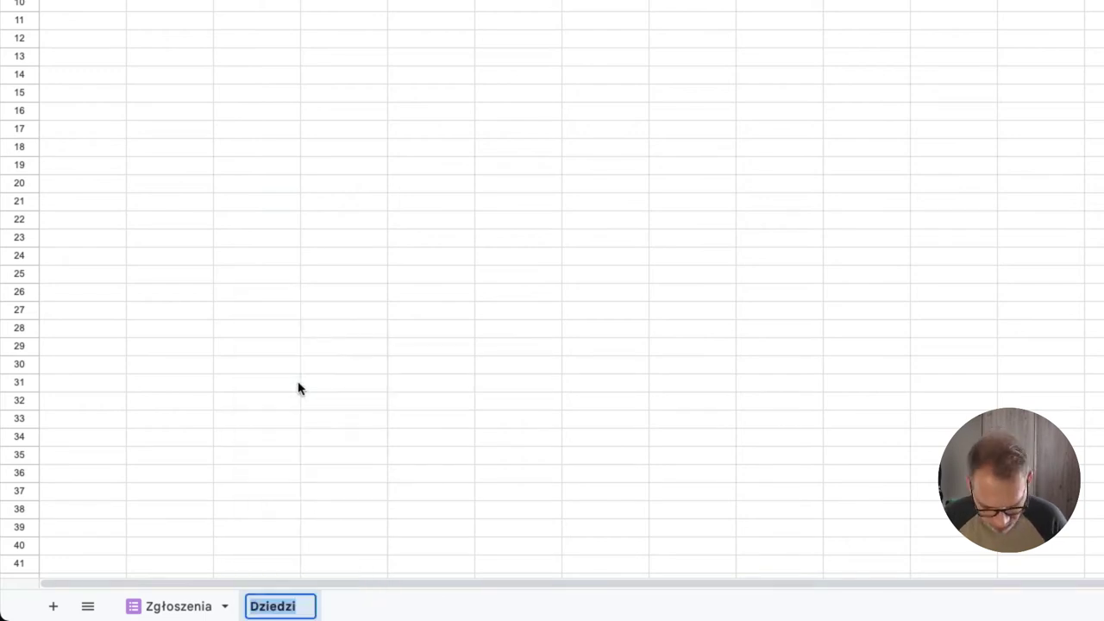
pyautogui.write('Dzieci')
pyautogui.press('Return')
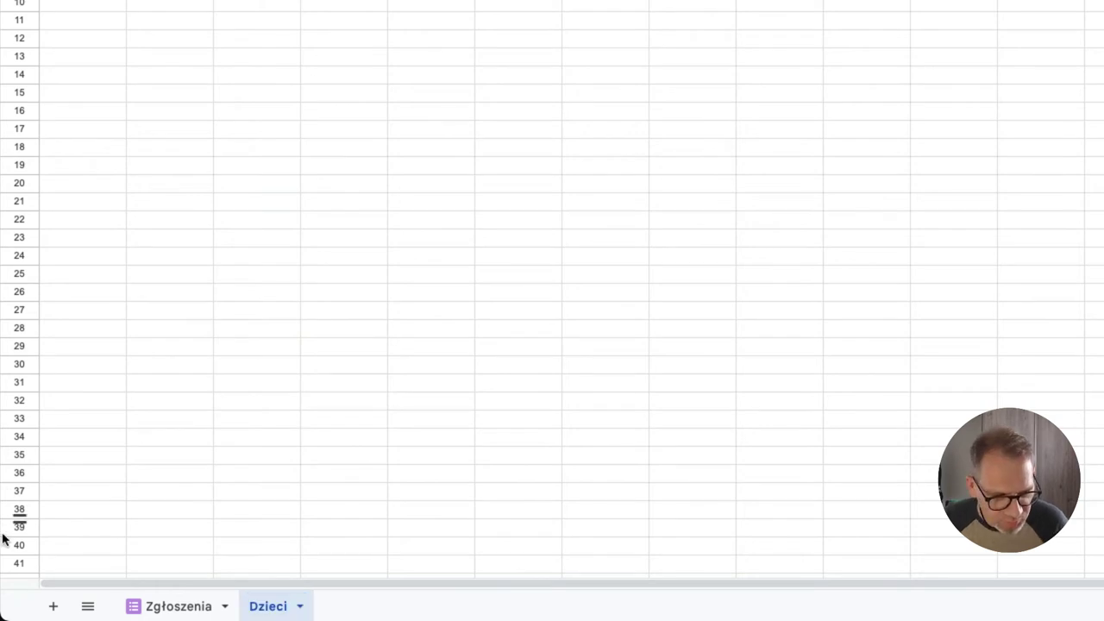
# Add another sheet and name it Dorośli.
pyautogui.click(49, 609)
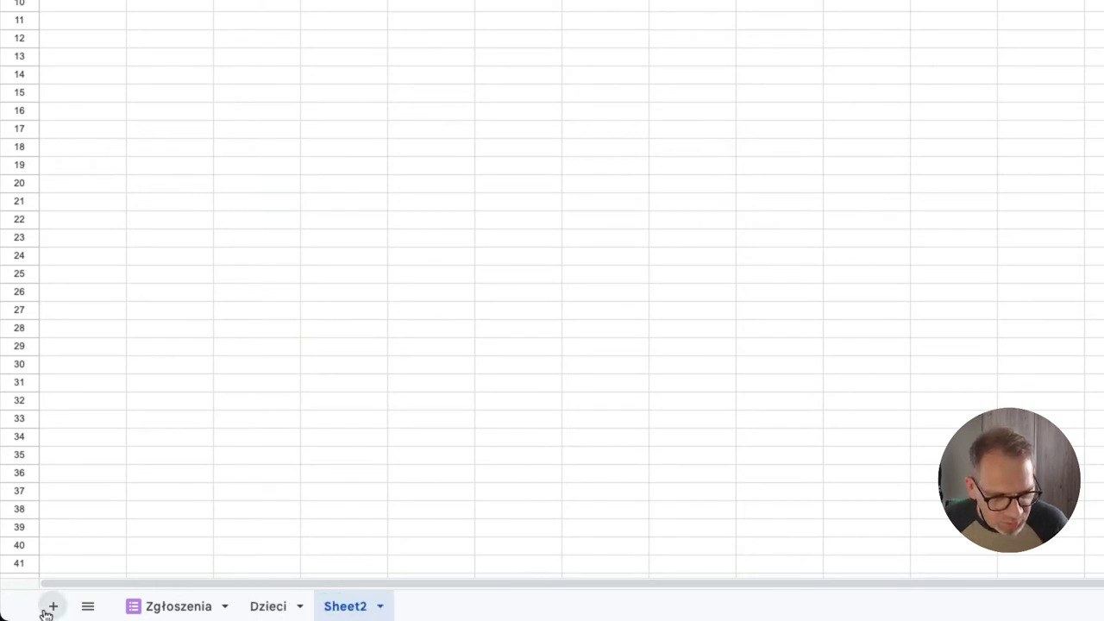
pyautogui.click(380, 608)
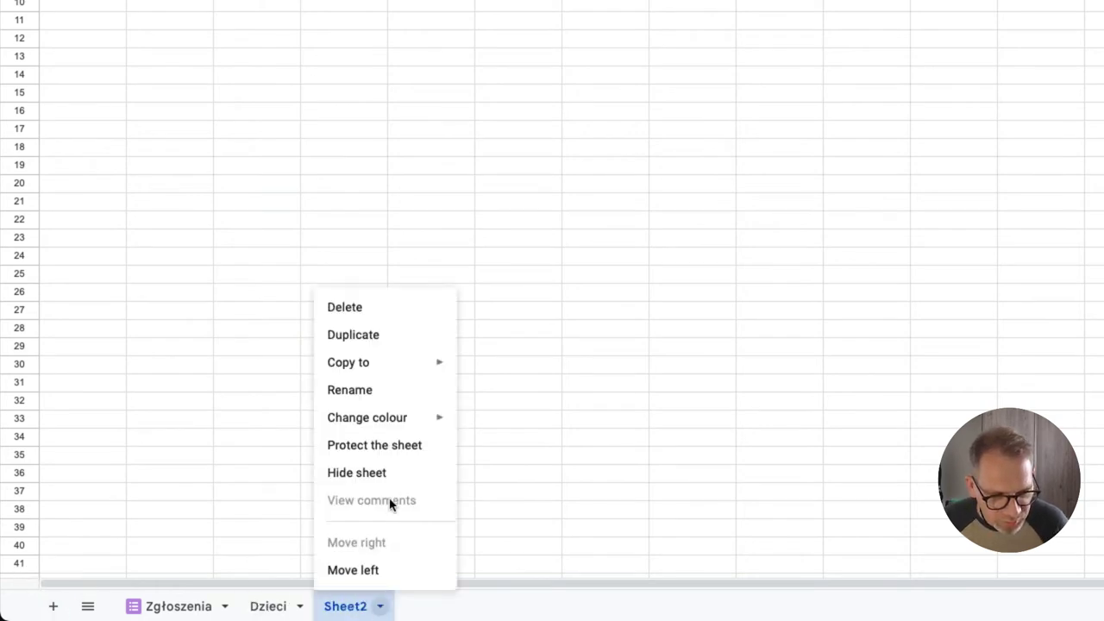
pyautogui.click(389, 392)
pyautogui.write('Doro')
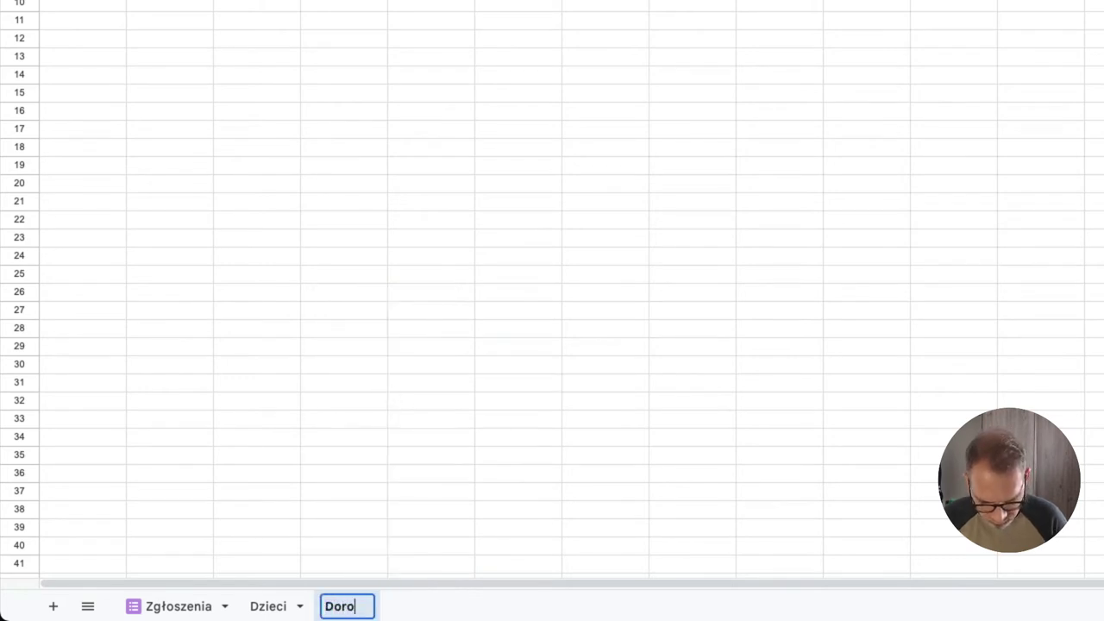
pyautogui.write('sły')
pyautogui.press('BackSpace')
pyautogui.press('BackSpace')
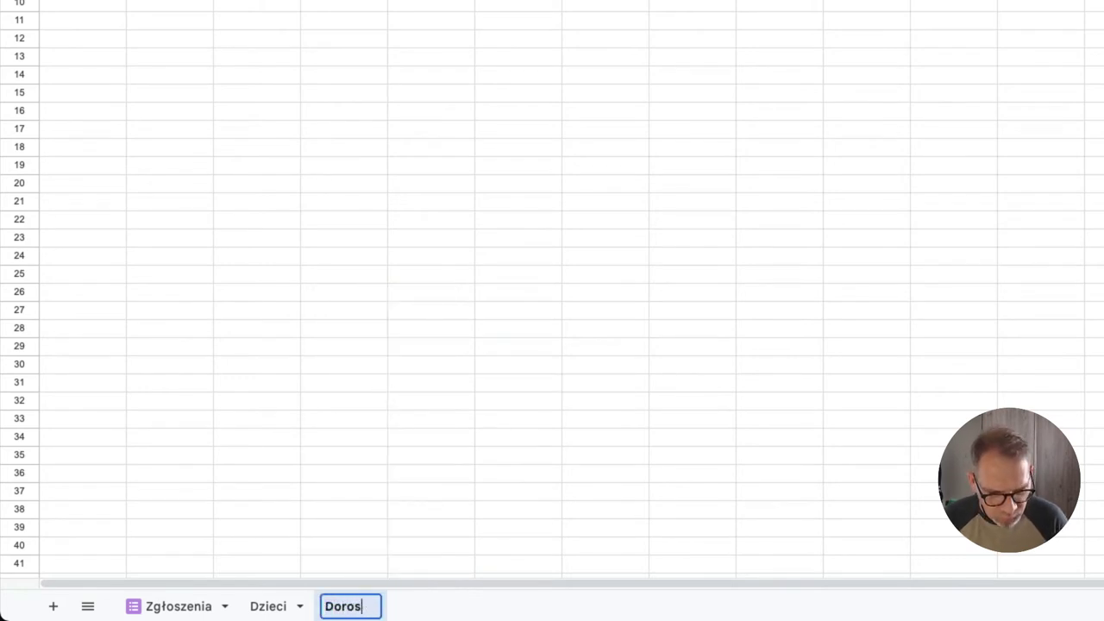
pyautogui.press('BackSpace')
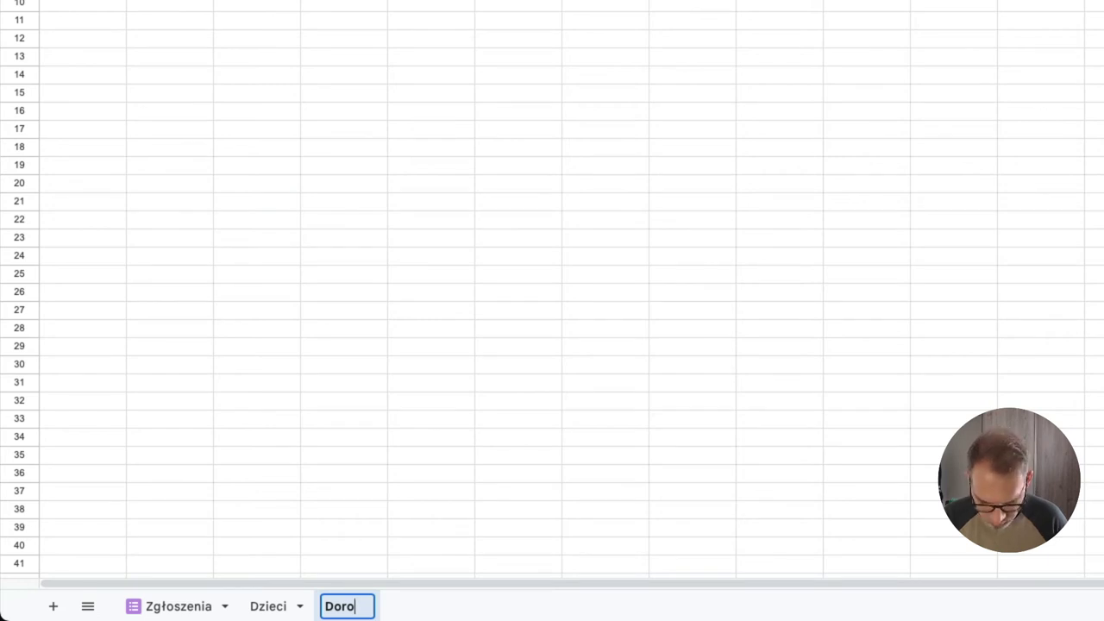
pyautogui.write('śli')
pyautogui.press('Return')
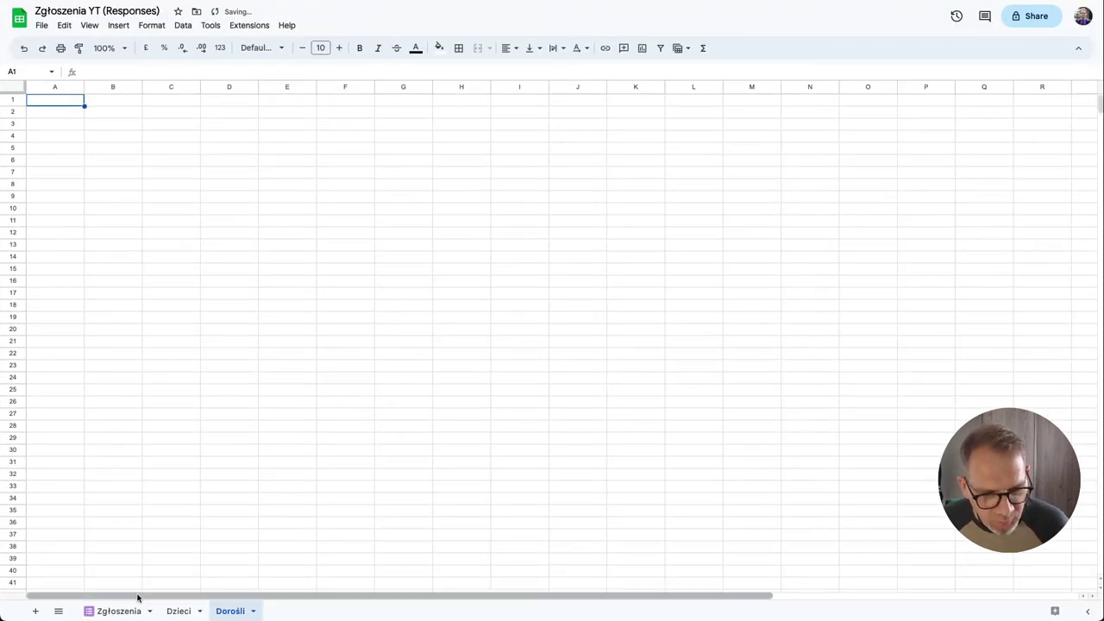
# Check the Zgłoszenia, Dzieci and Dorośli sheets in turn.
pyautogui.click(130, 609)
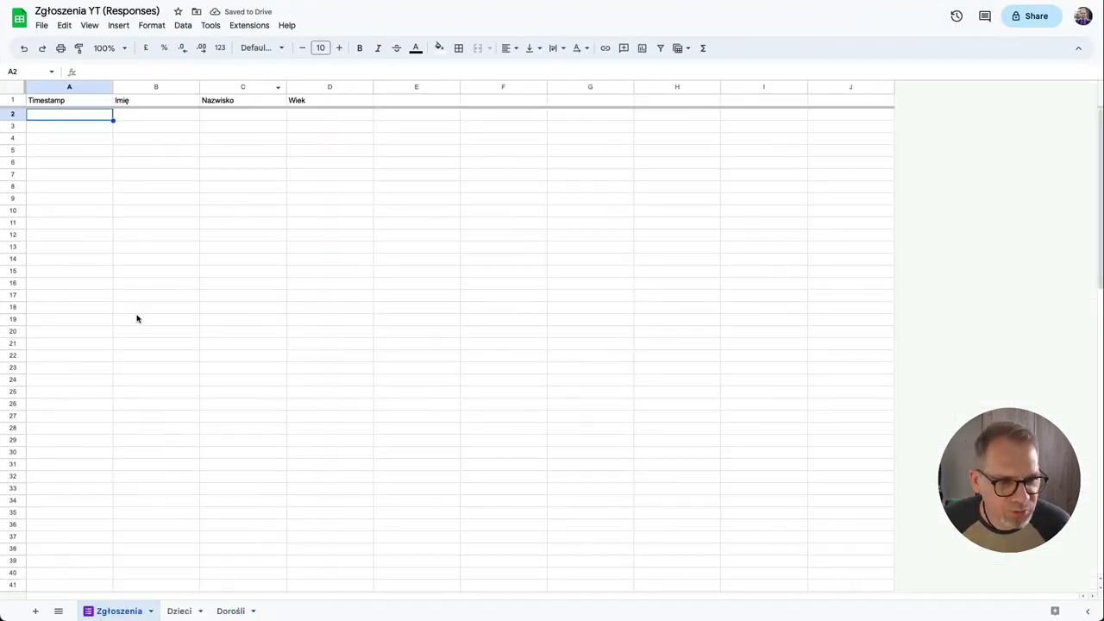
pyautogui.click(181, 612)
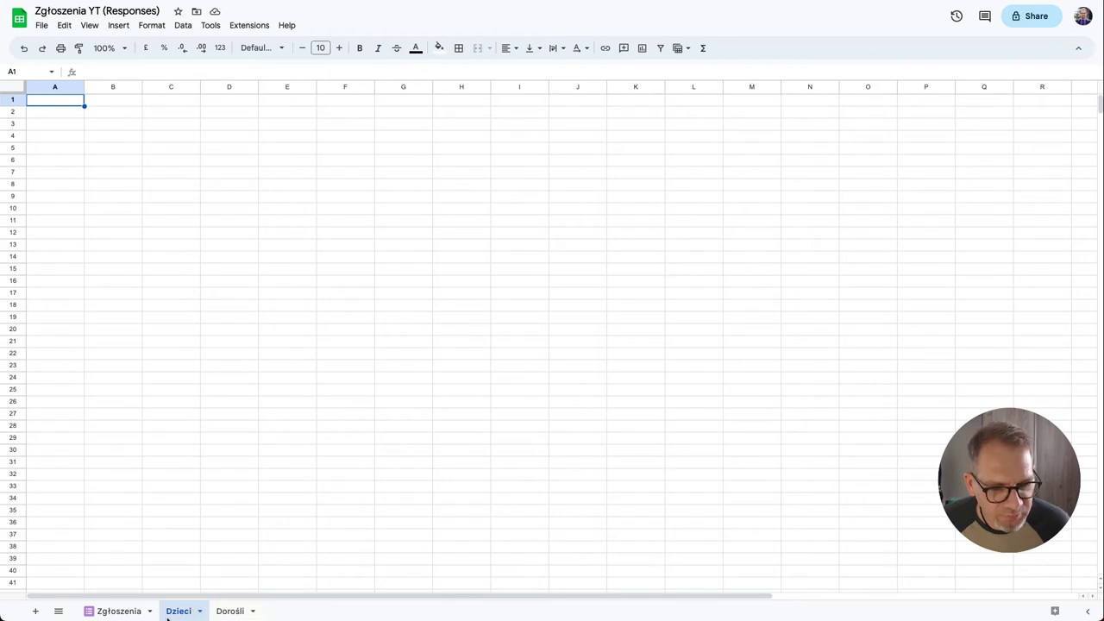
pyautogui.click(227, 612)
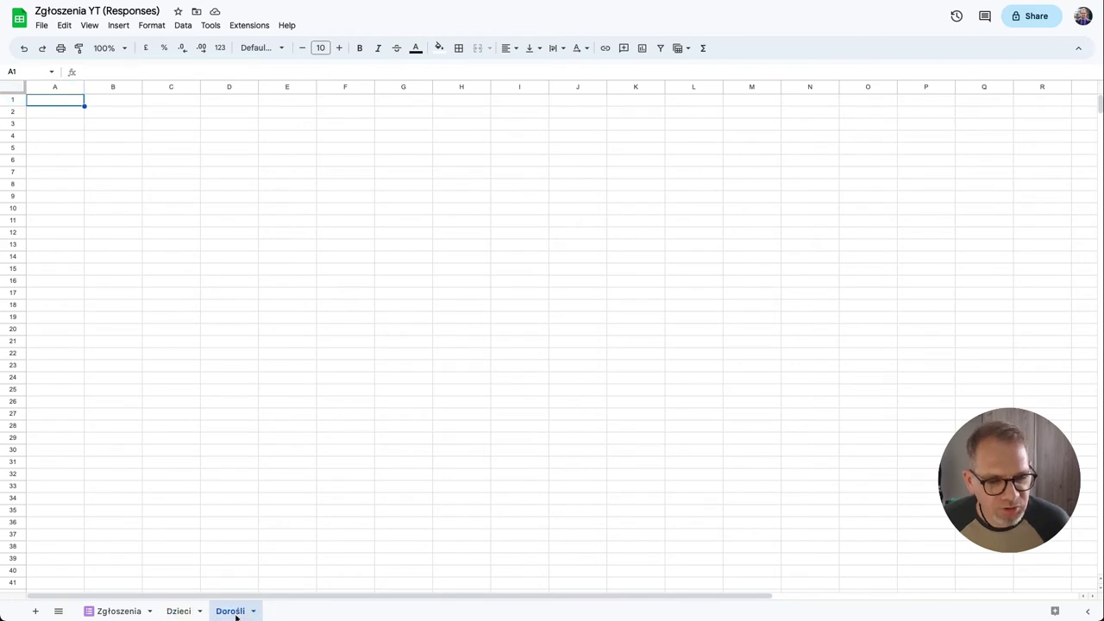
pyautogui.click(115, 611)
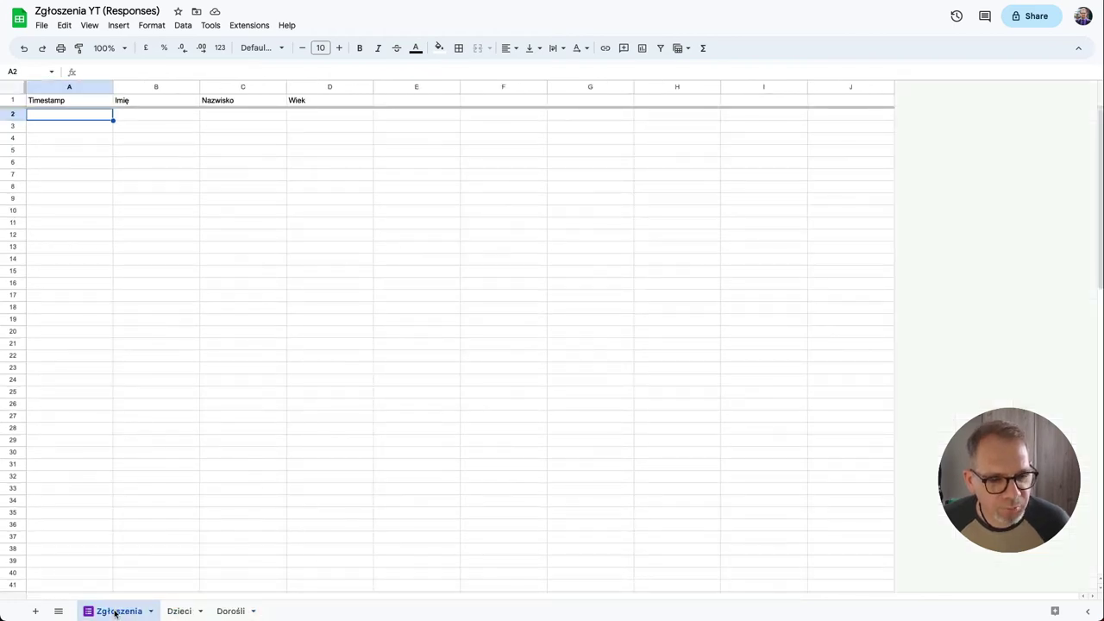
pyautogui.click(180, 612)
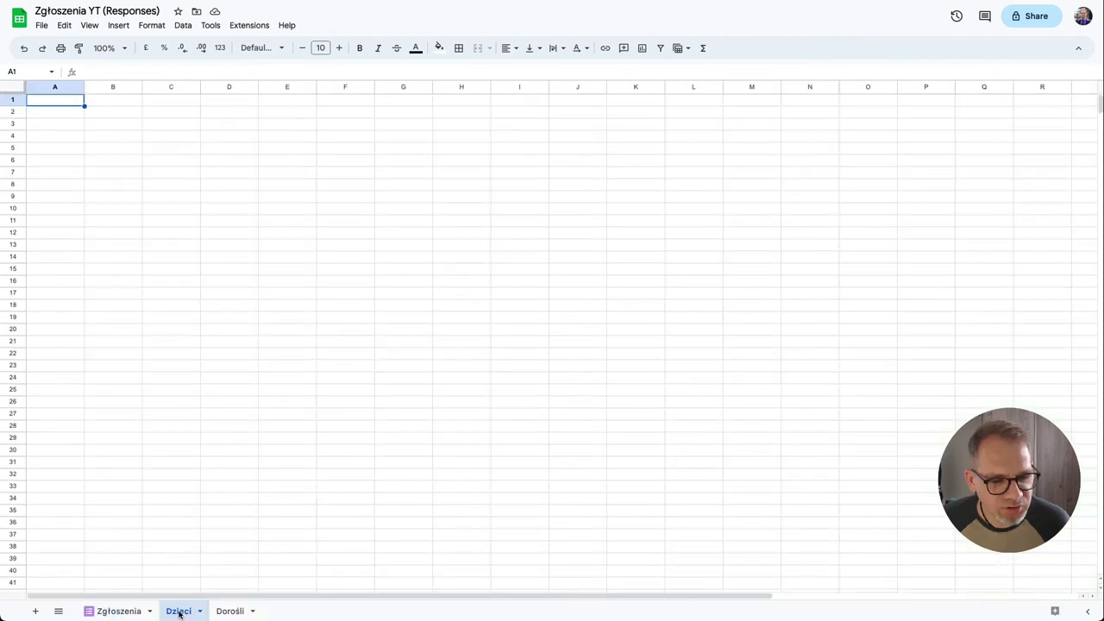
pyautogui.click(228, 612)
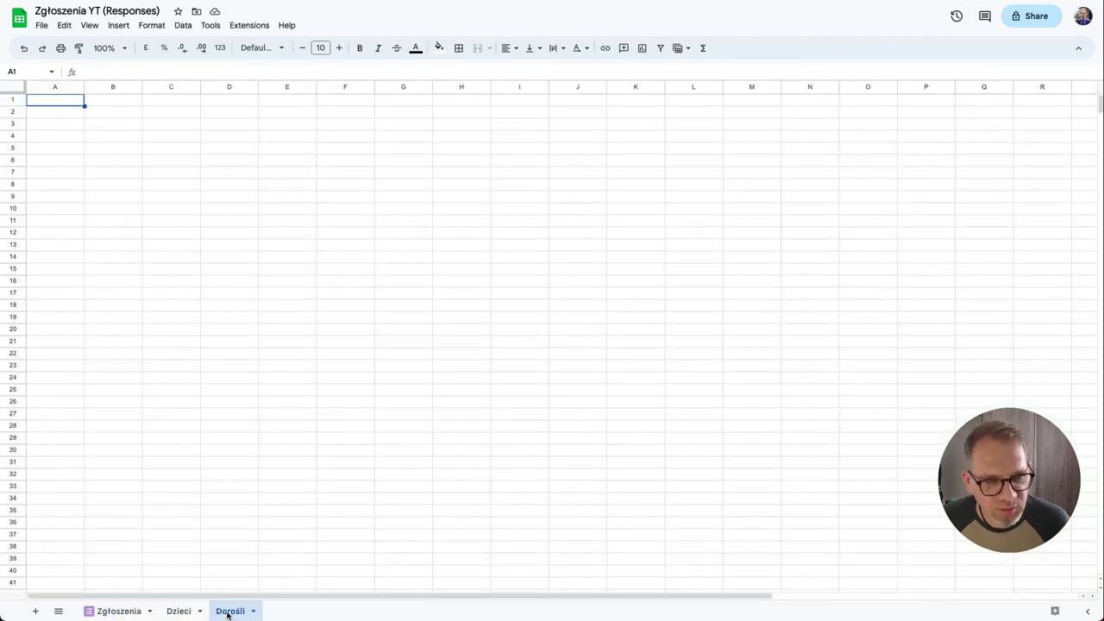
pyautogui.click(125, 614)
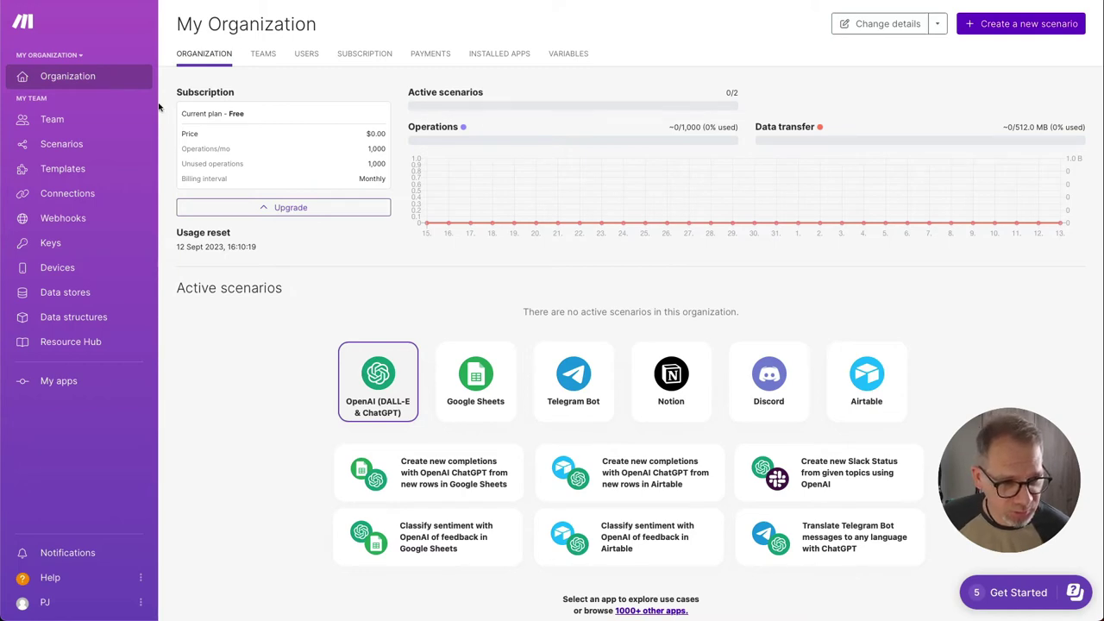
# Create a scenario in Scenarios > Test starting with the Google Sheets Watch New Rows trigger.
pyautogui.click(67, 148)
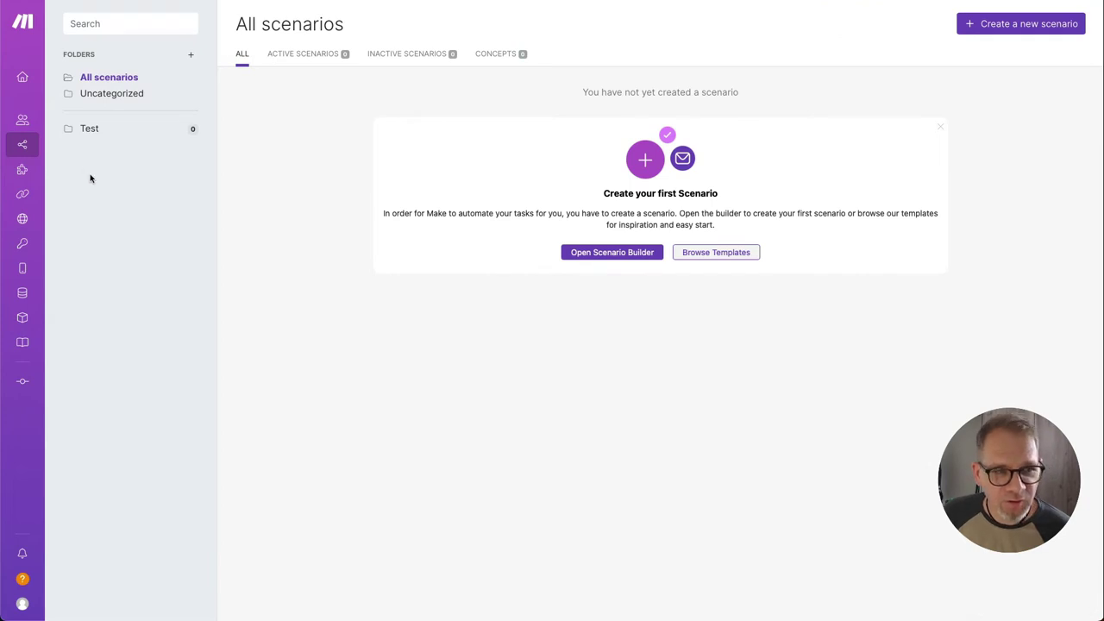
pyautogui.click(101, 130)
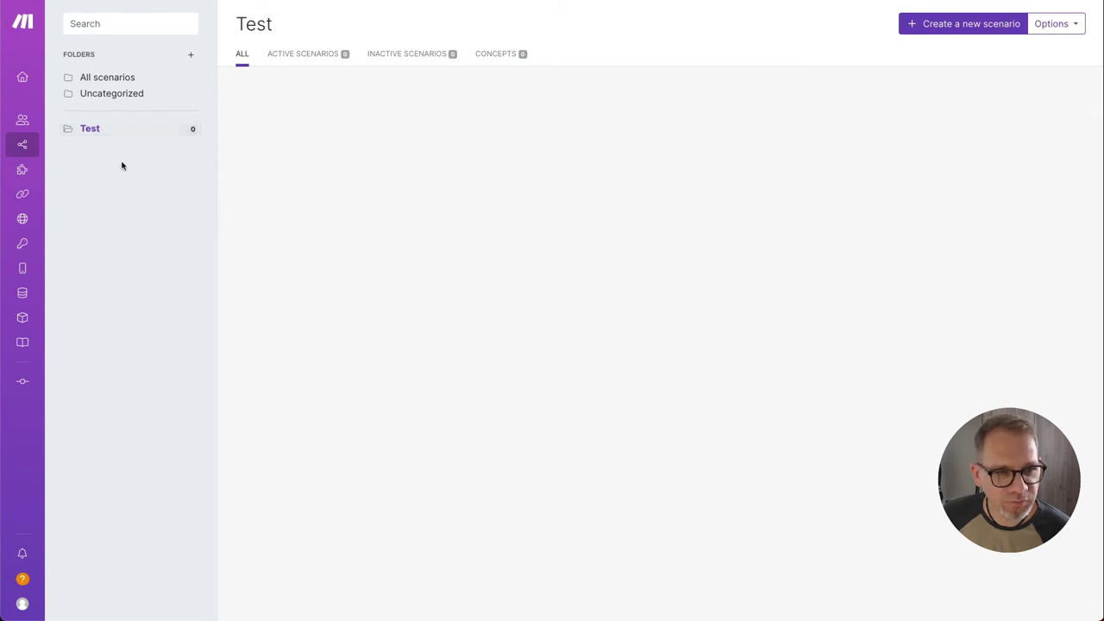
pyautogui.click(953, 26)
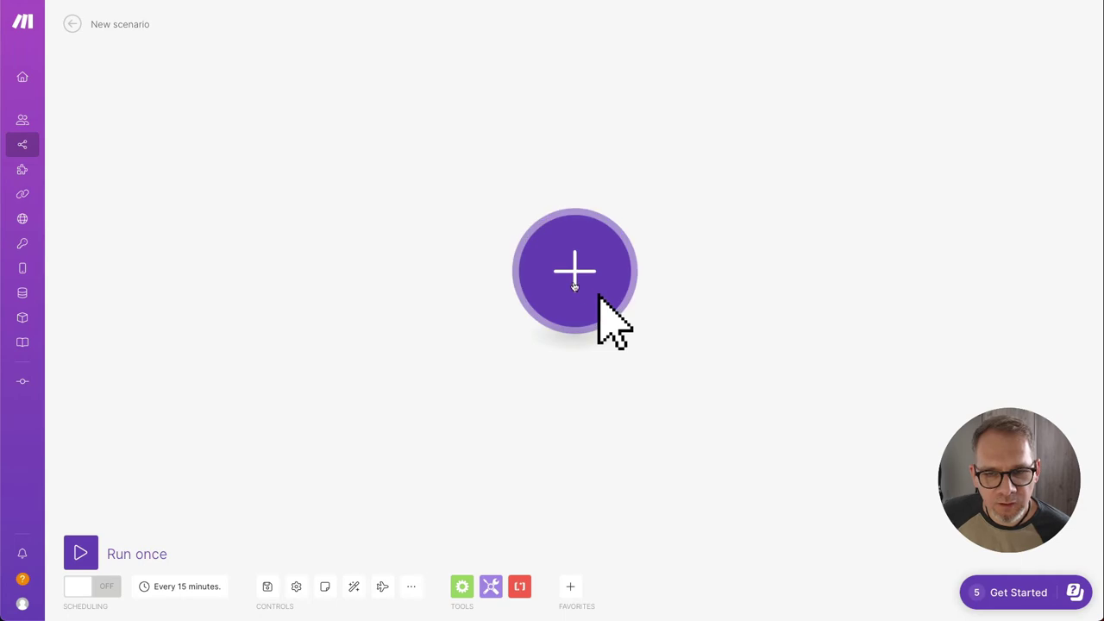
pyautogui.click(574, 286)
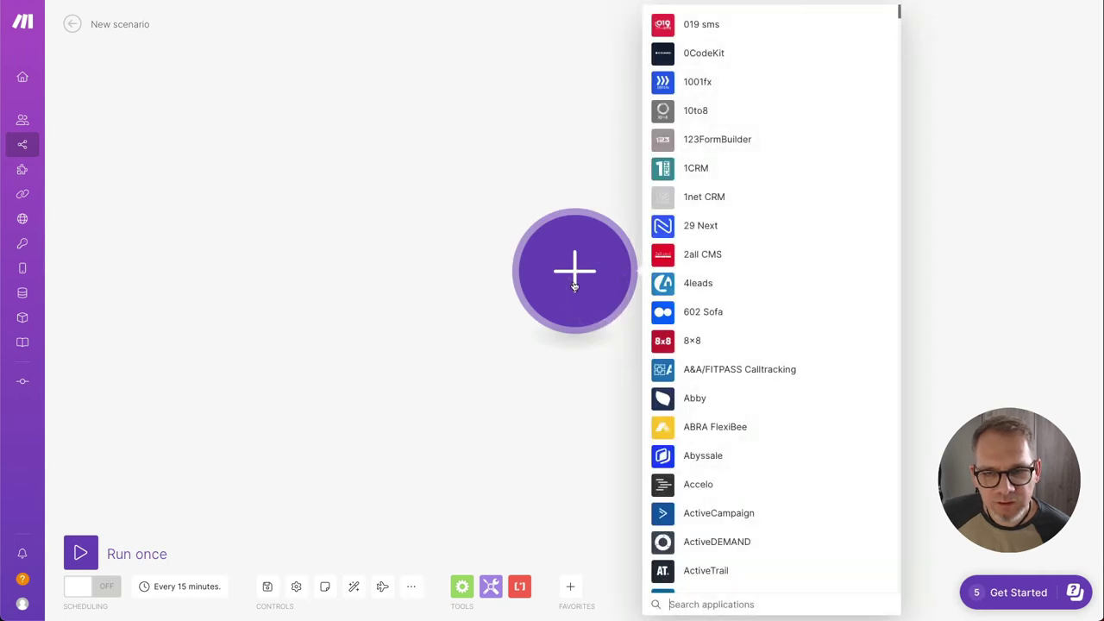
pyautogui.scroll(-3, 752, 399)
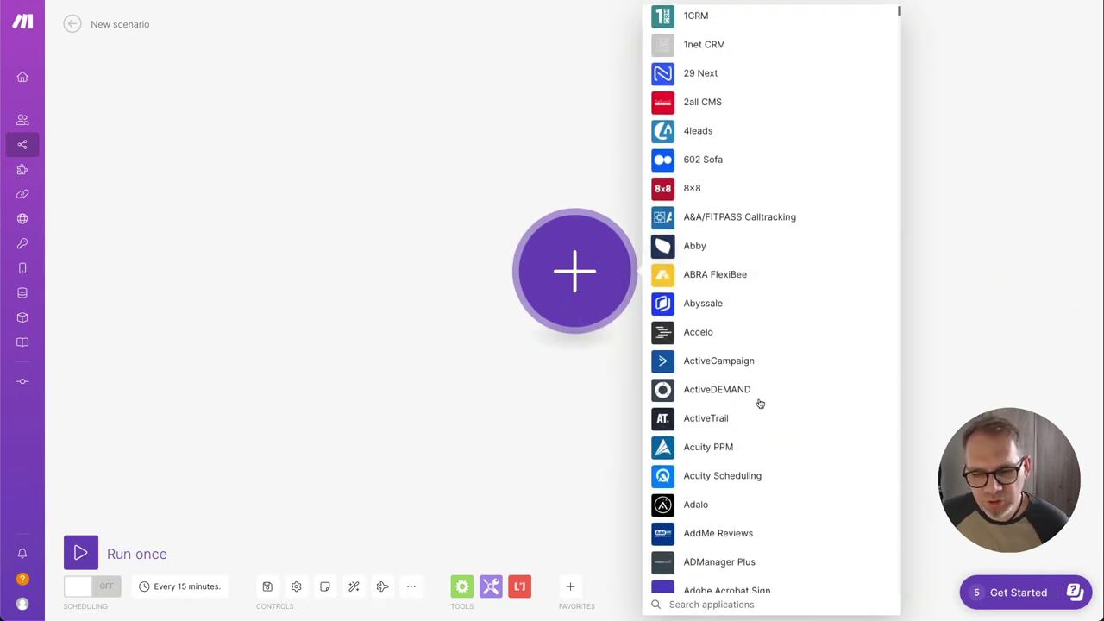
pyautogui.write('google s')
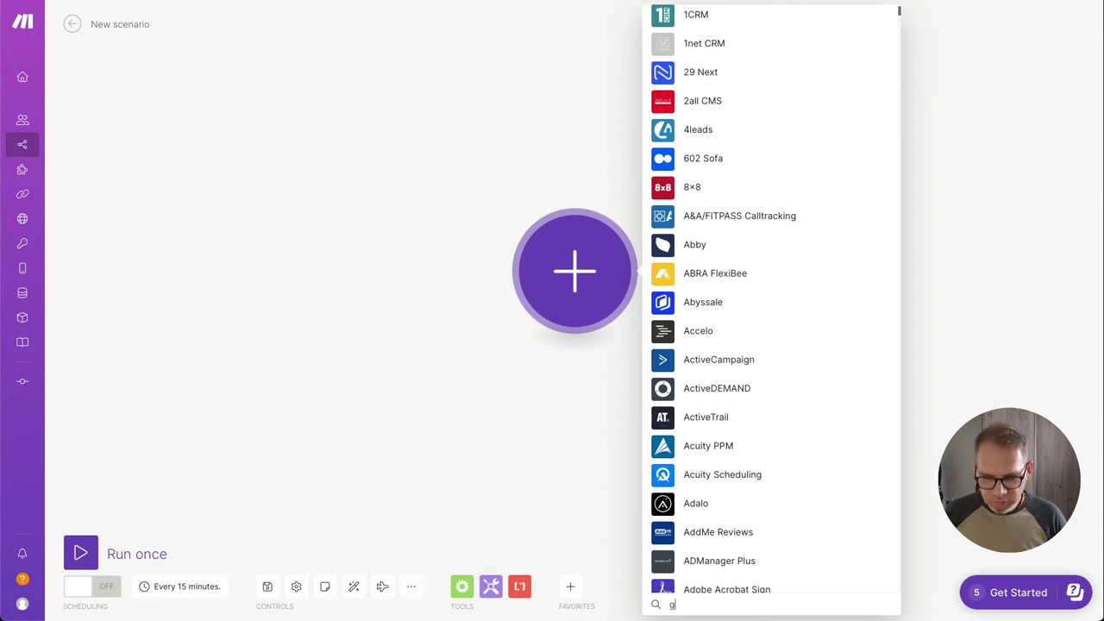
pyautogui.write('he')
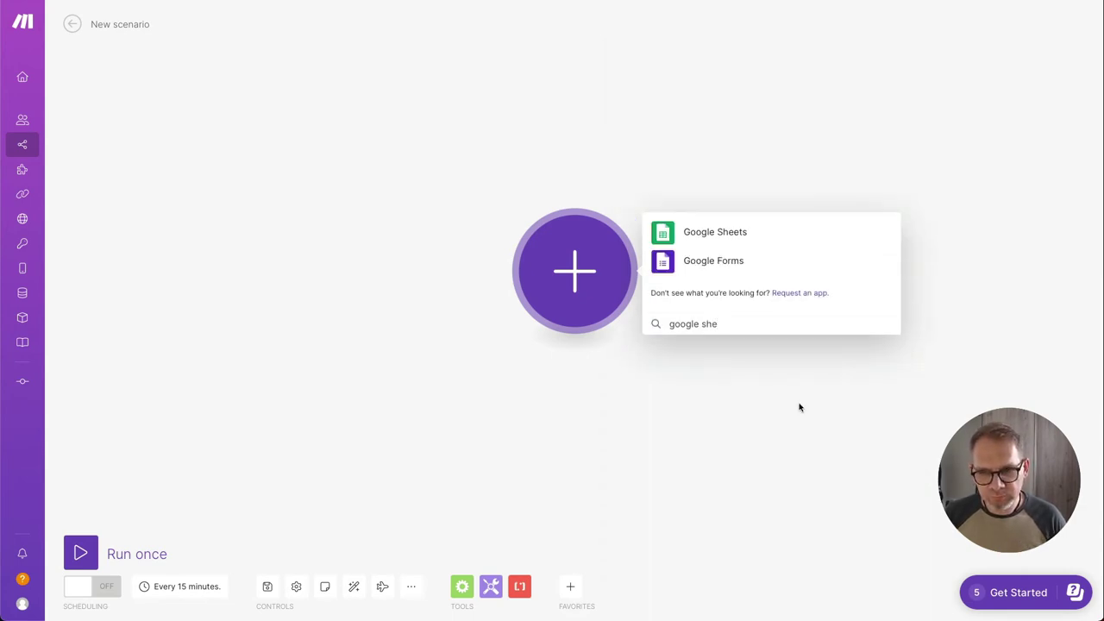
pyautogui.click(715, 229)
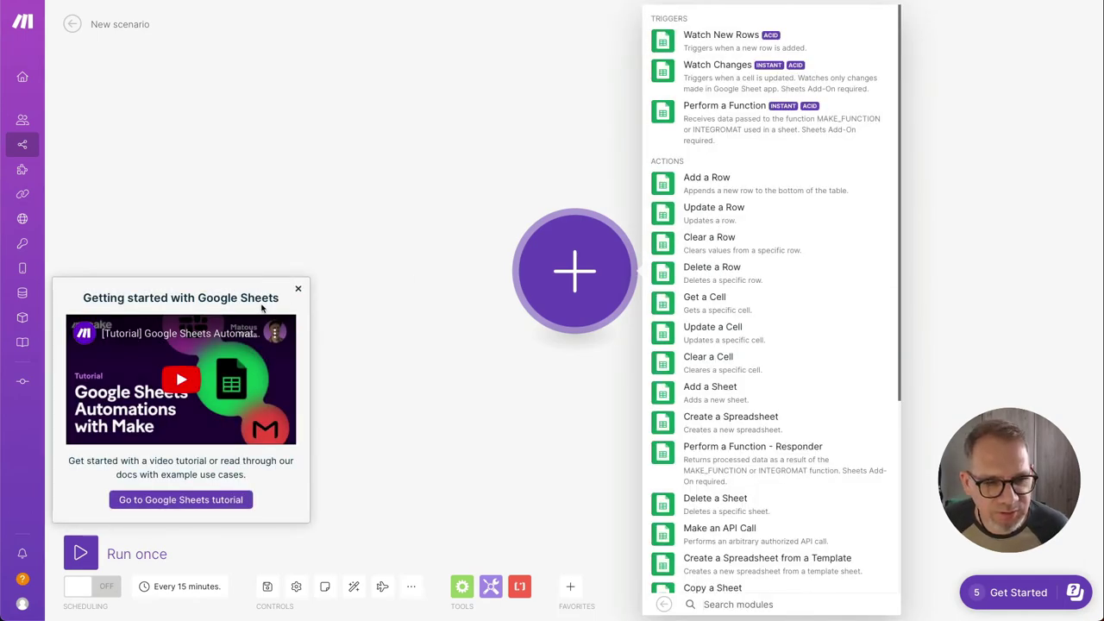
pyautogui.click(299, 290)
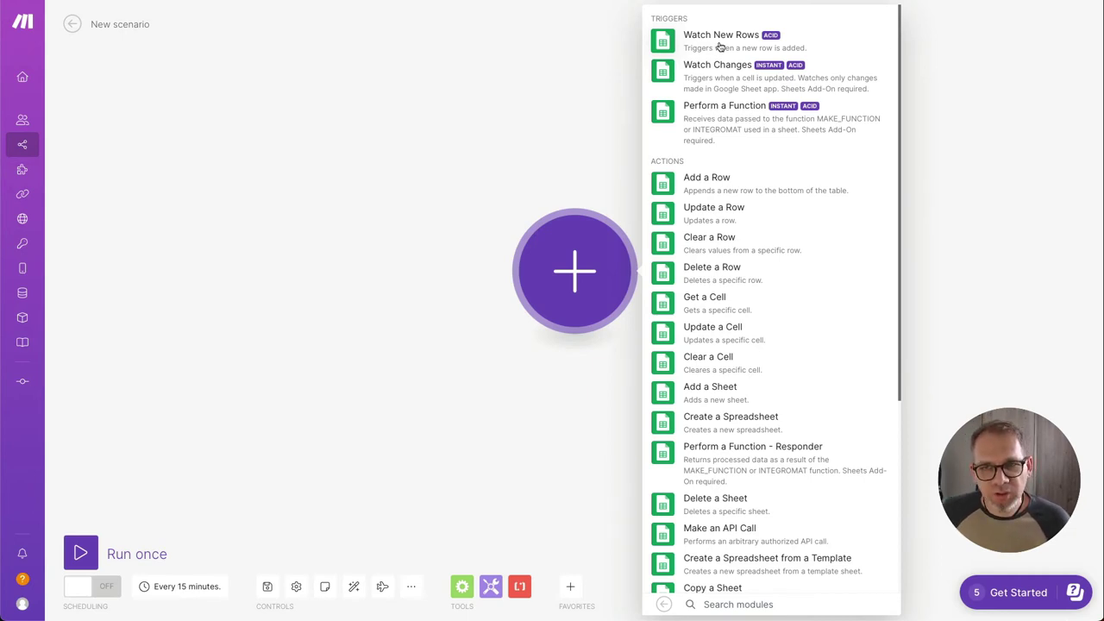
pyautogui.click(720, 39)
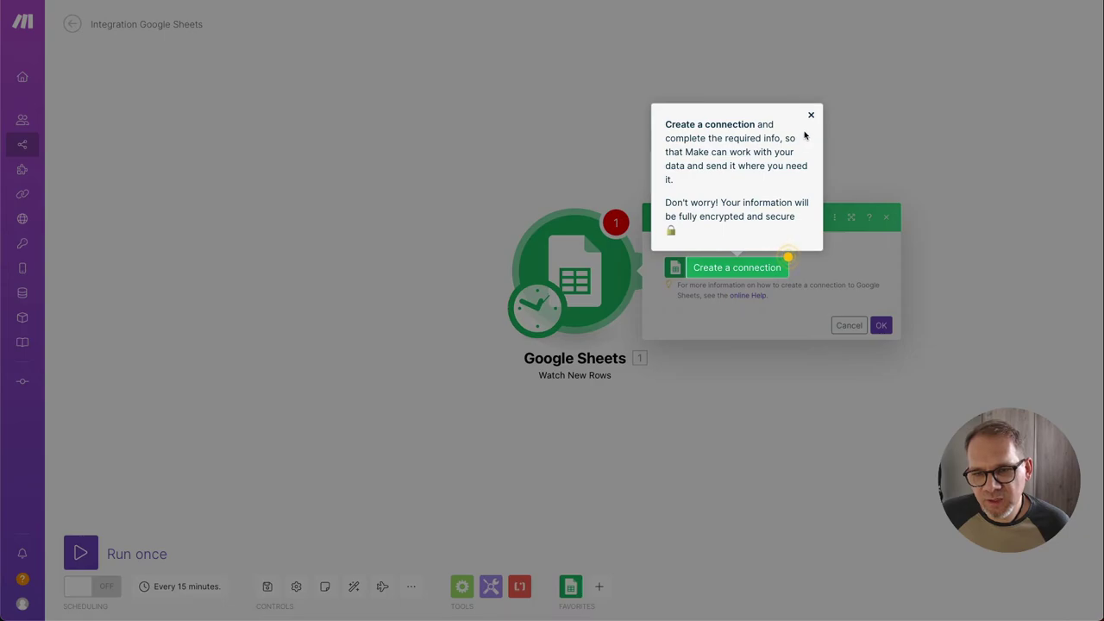
# Start a new Google connection, keeping the name My Google connection.
pyautogui.click(810, 115)
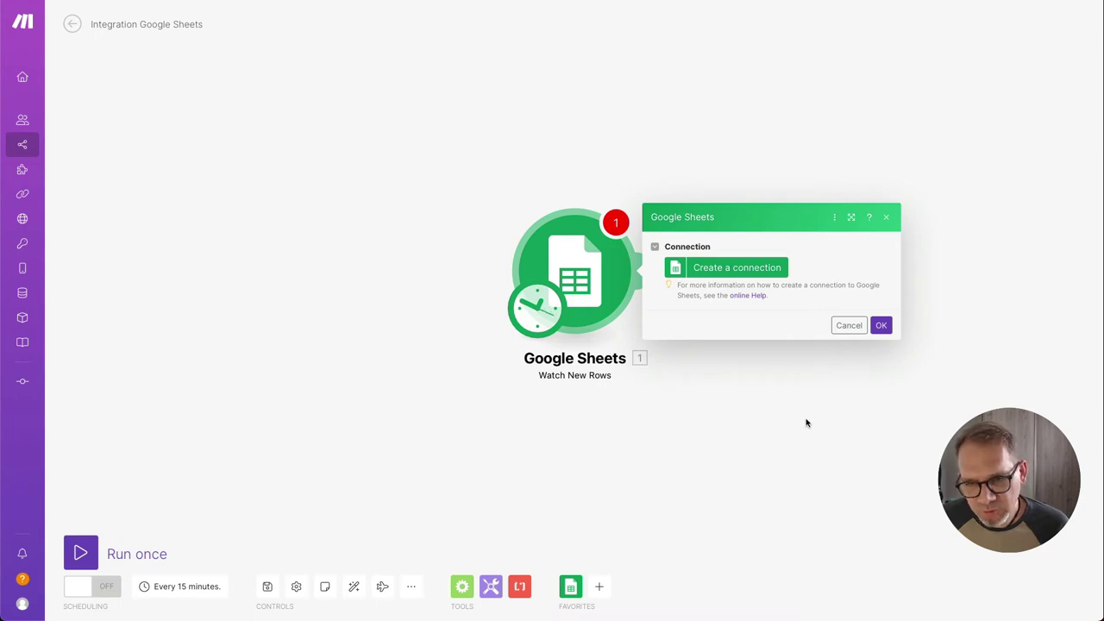
pyautogui.click(727, 269)
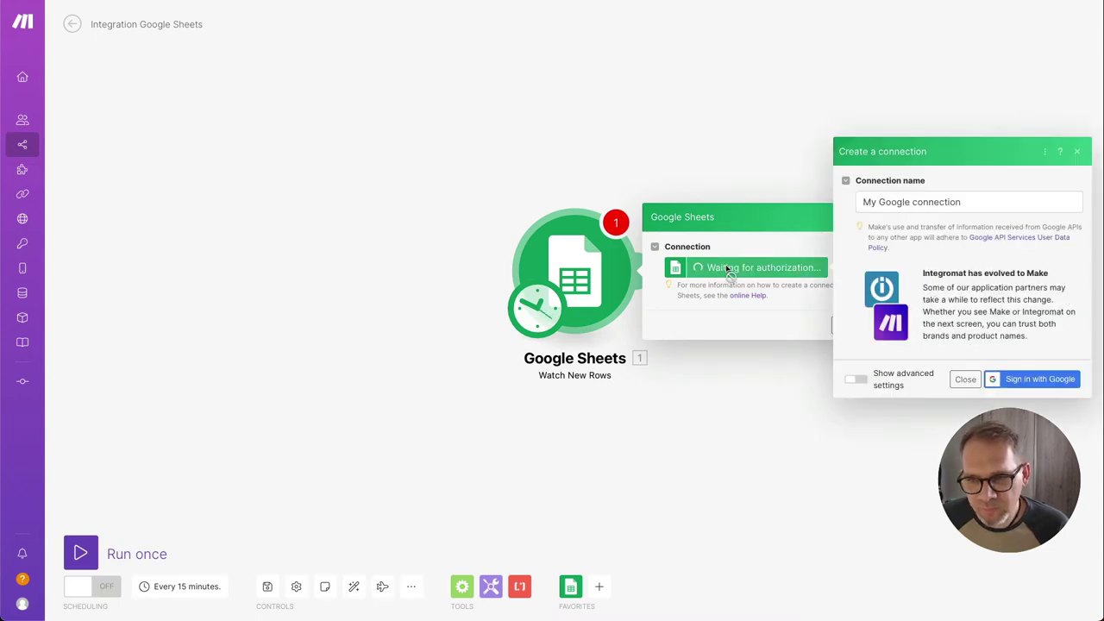
pyautogui.tripleClick(893, 204)
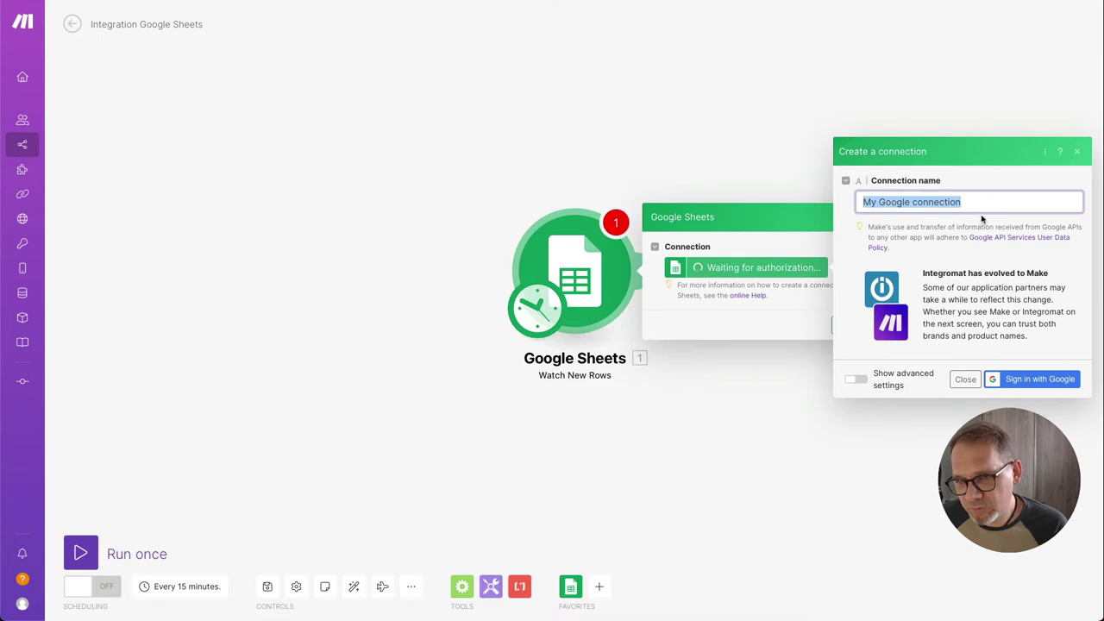
pyautogui.doubleClick(948, 201)
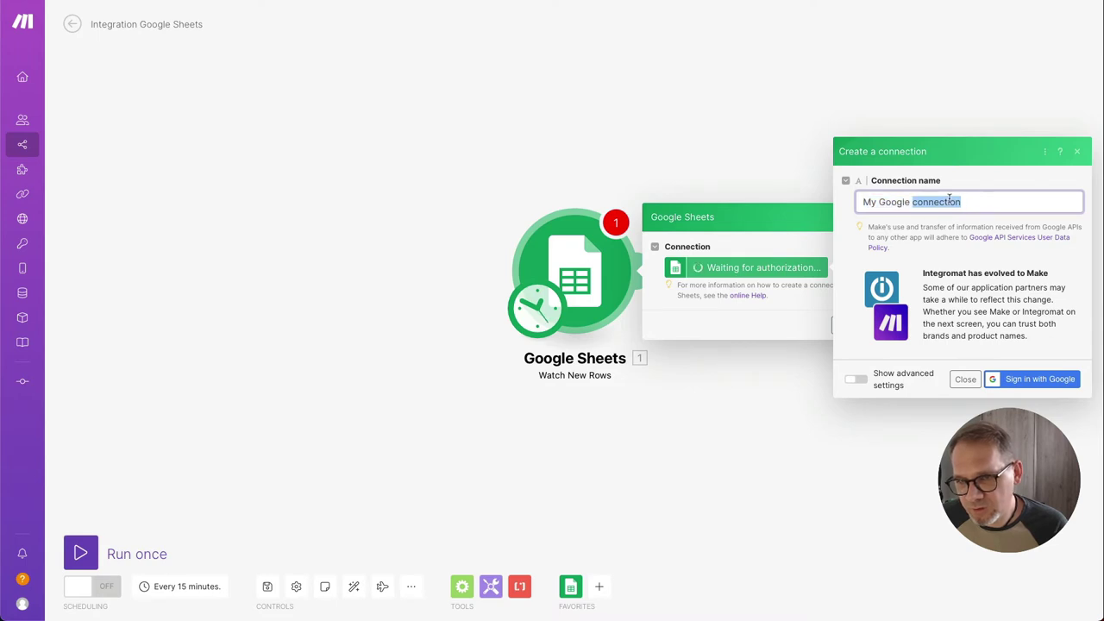
pyautogui.tripleClick(887, 202)
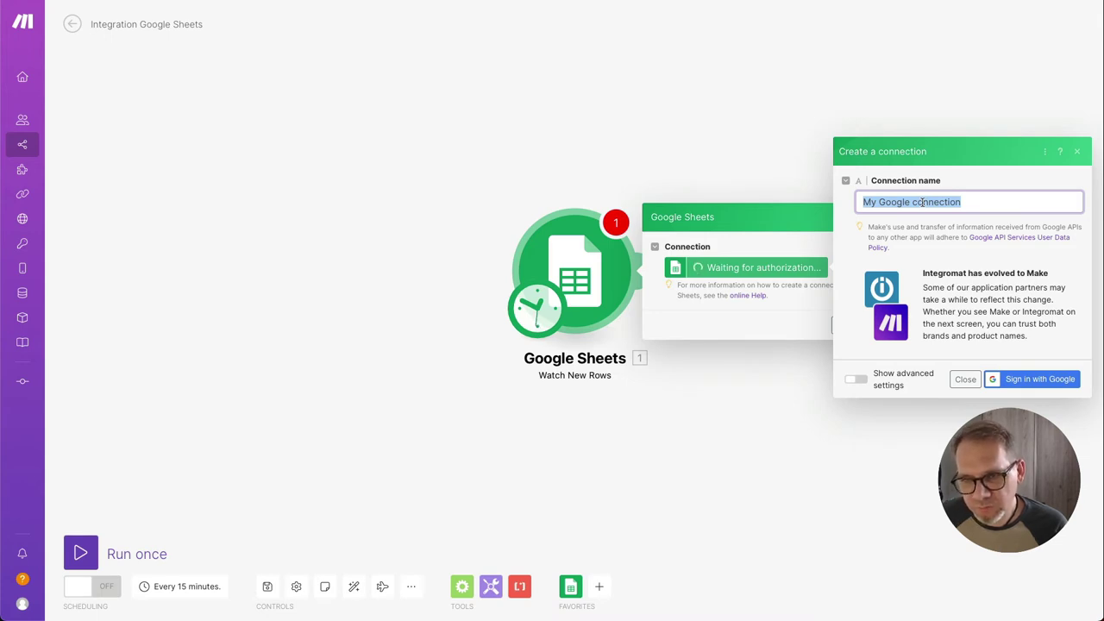
pyautogui.click(979, 203)
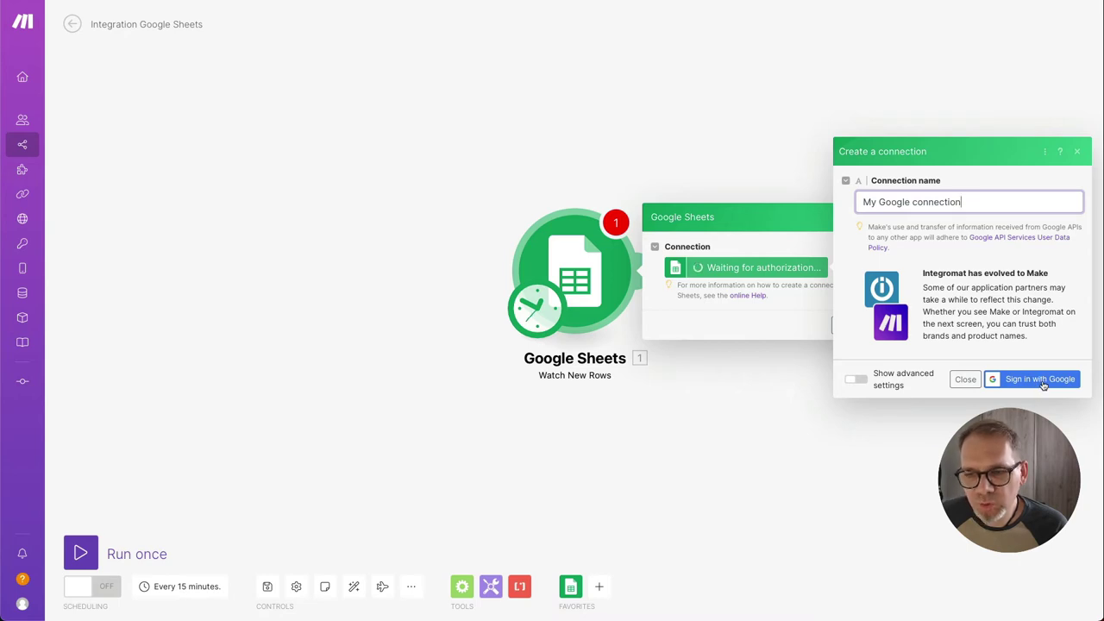
# Sign in with the Google account and allow Make access to Drive and Sheets.
pyautogui.click(1042, 380)
pyautogui.click(524, 264)
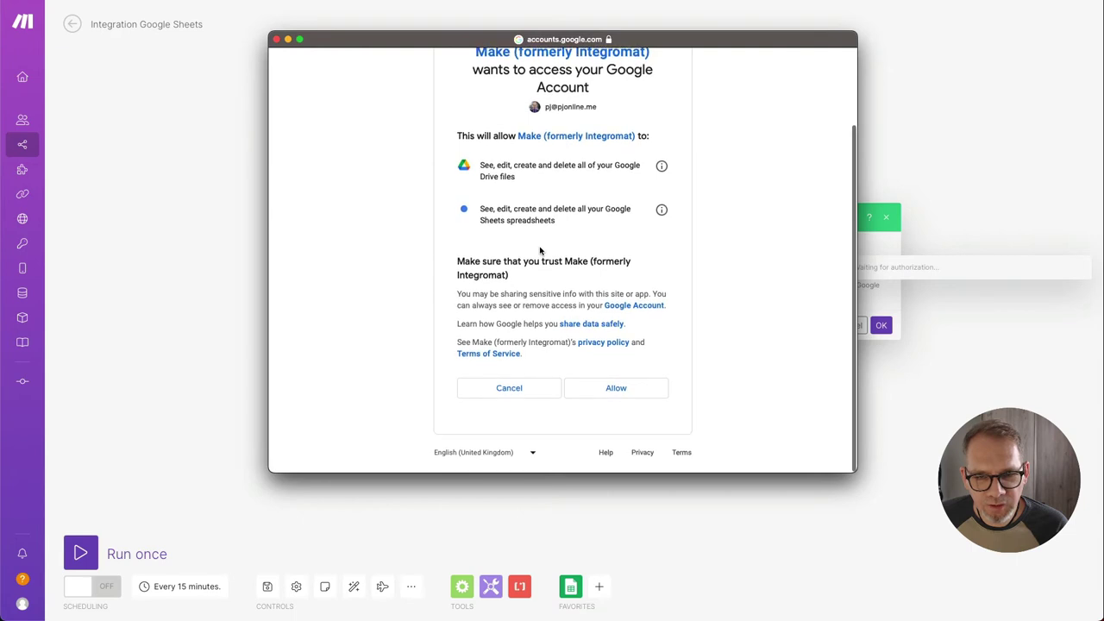
pyautogui.scroll(2, 556, 291)
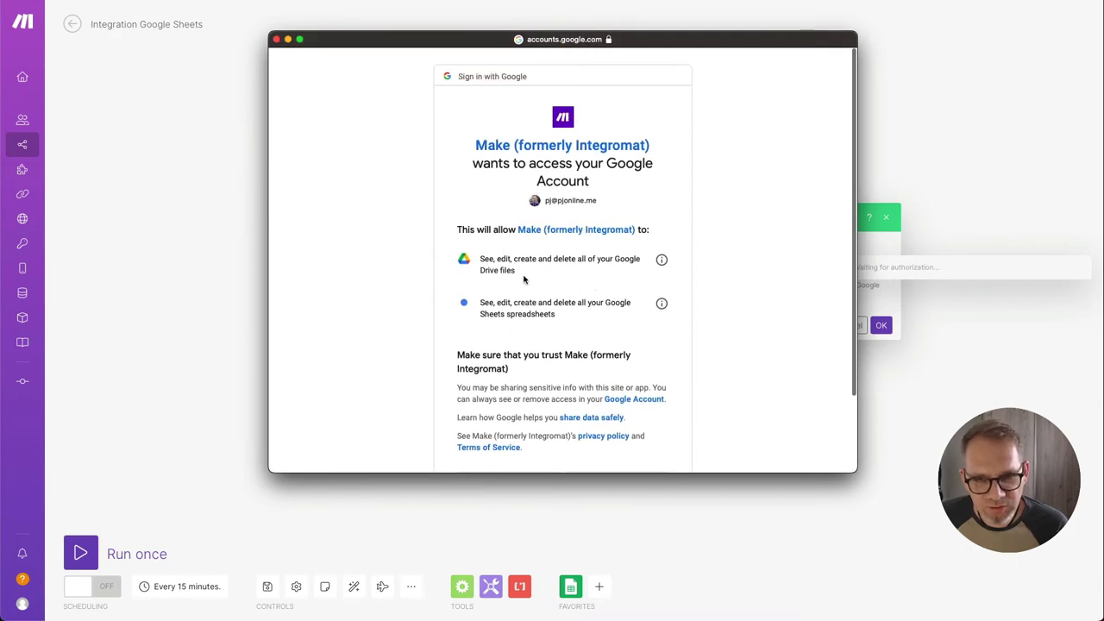
pyautogui.scroll(-3, 511, 293)
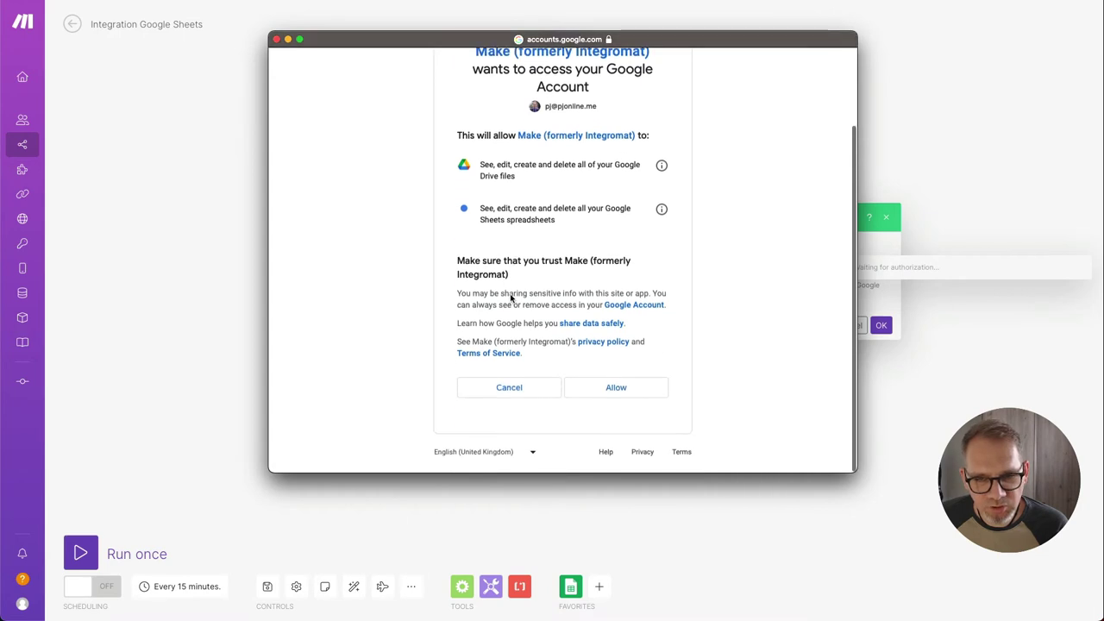
pyautogui.scroll(3, 511, 293)
pyautogui.scroll(-3, 510, 296)
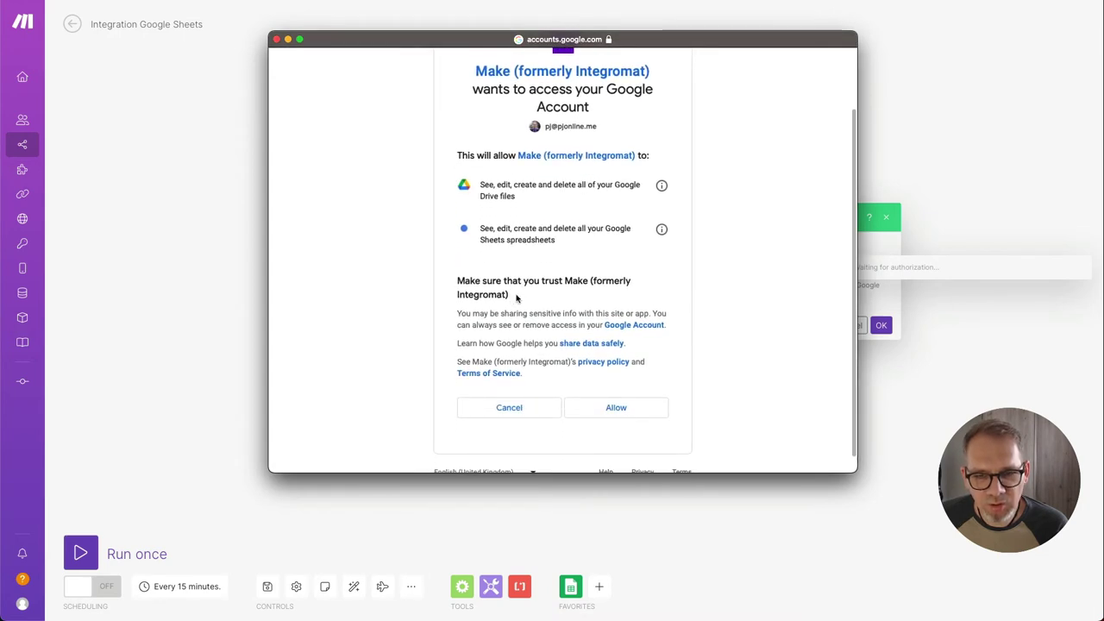
pyautogui.click(626, 418)
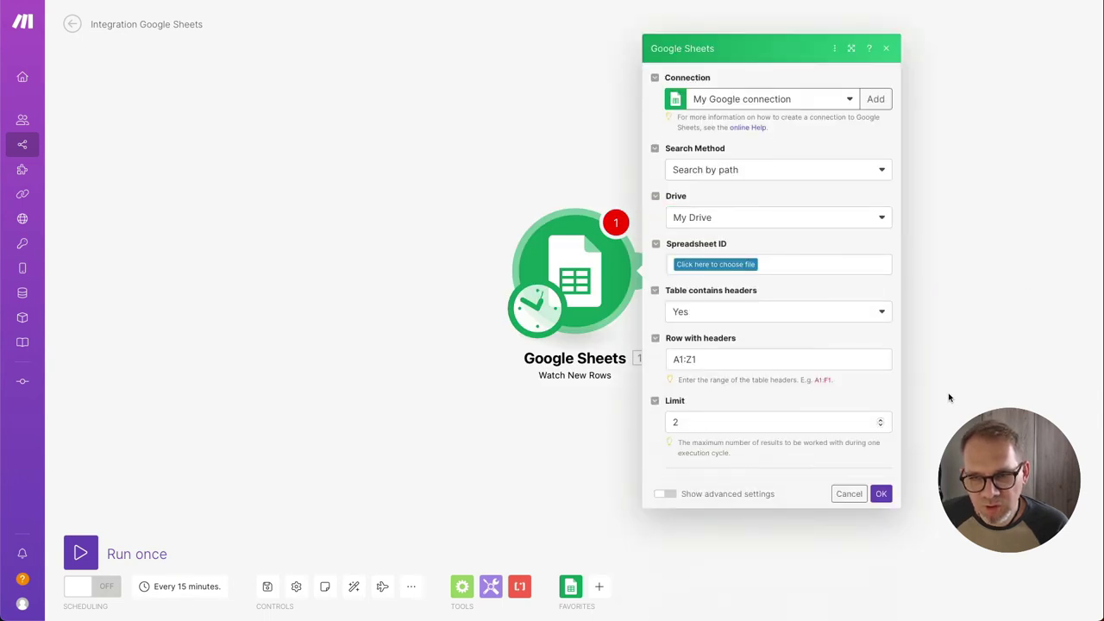
# Point the trigger by path at My Drive's Zgłoszenia YT (Responses), sheet Zgłoszenia.
pyautogui.click(726, 177)
pyautogui.click(759, 173)
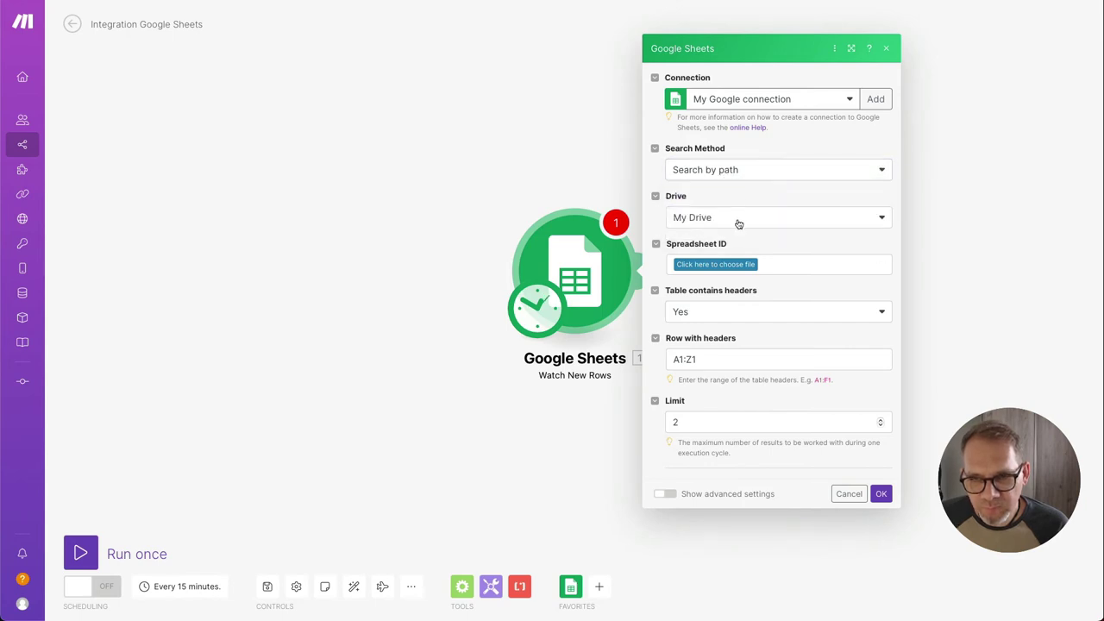
pyautogui.click(738, 222)
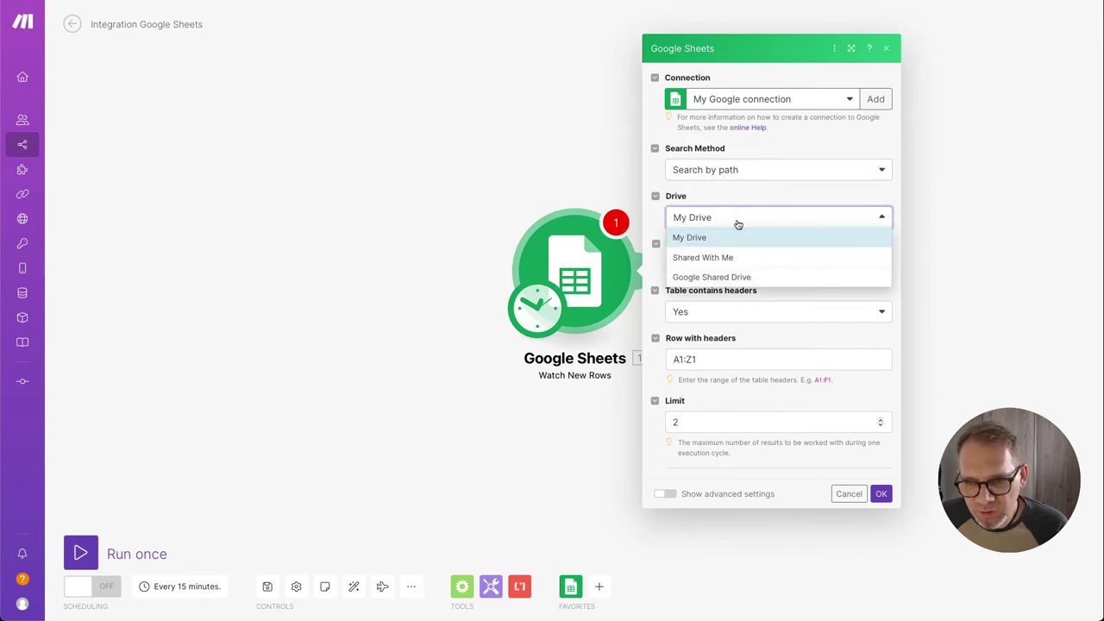
pyautogui.click(735, 237)
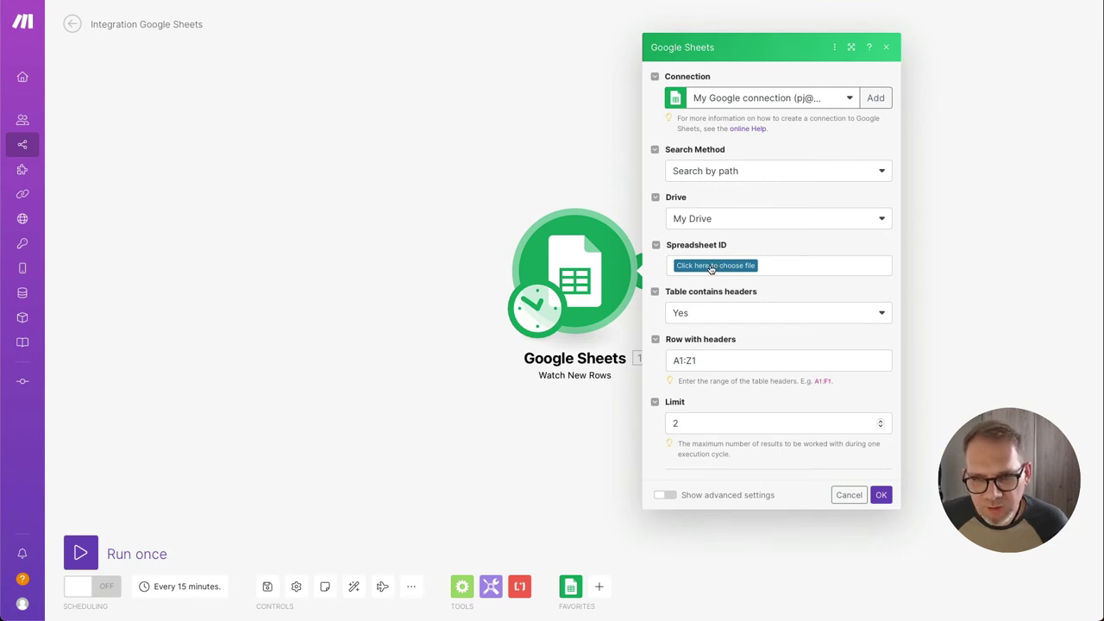
pyautogui.click(720, 268)
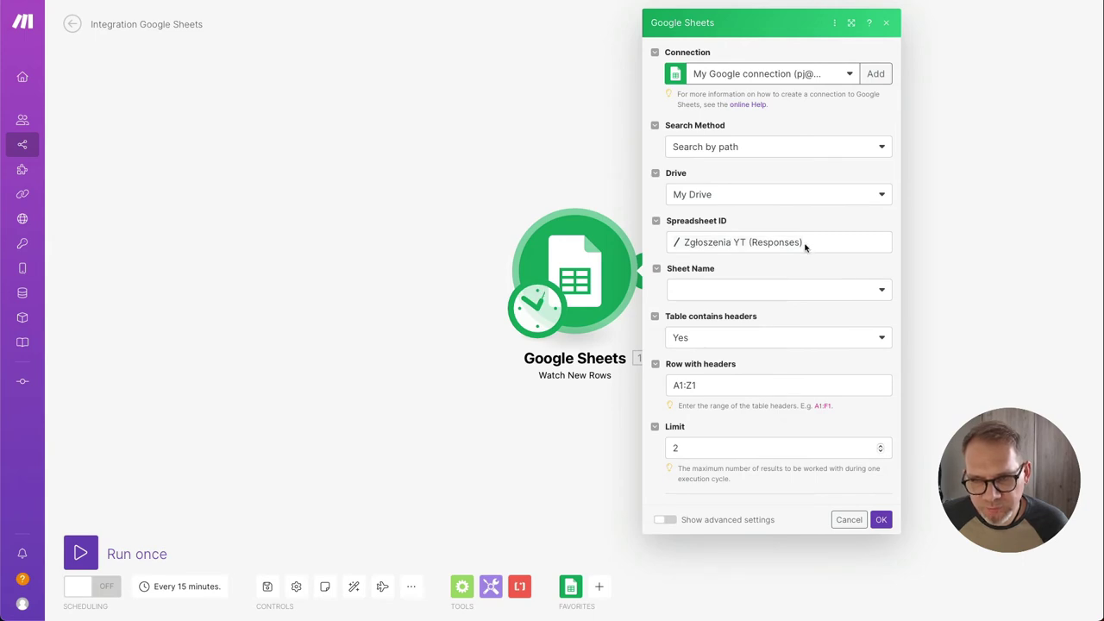
pyautogui.click(772, 289)
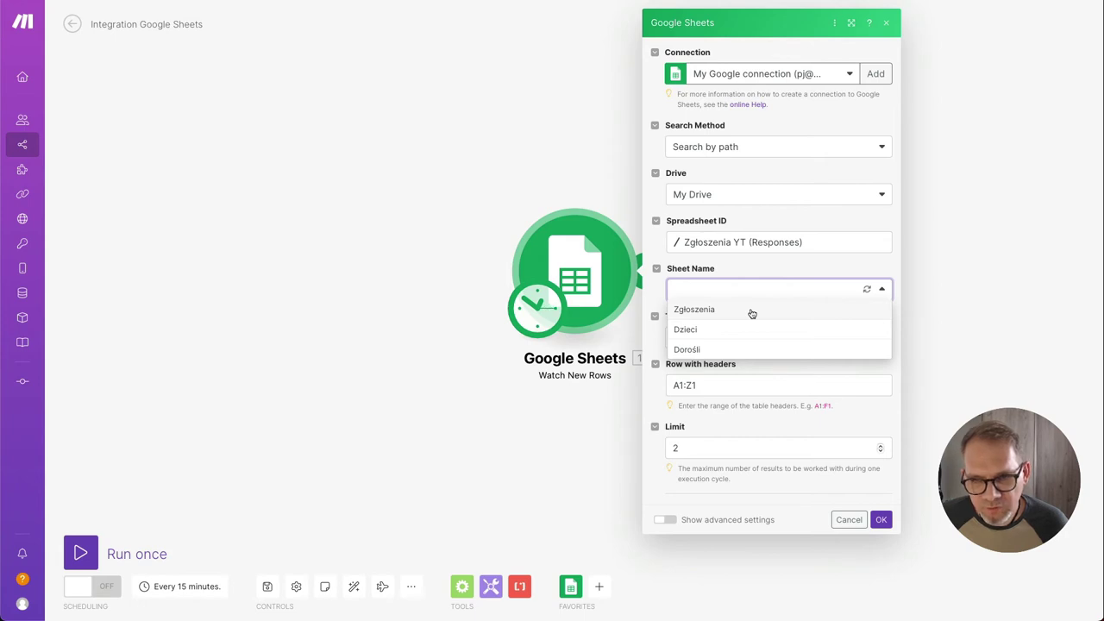
pyautogui.click(751, 311)
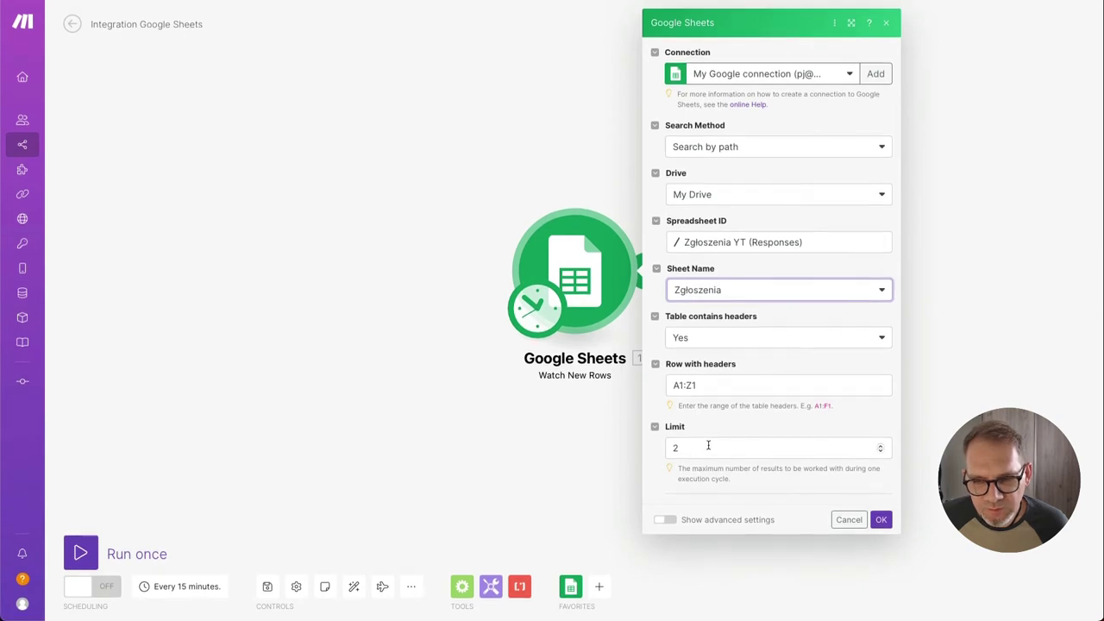
# Set the trigger's Limit to 1 and save the module settings.
pyautogui.doubleClick(708, 446)
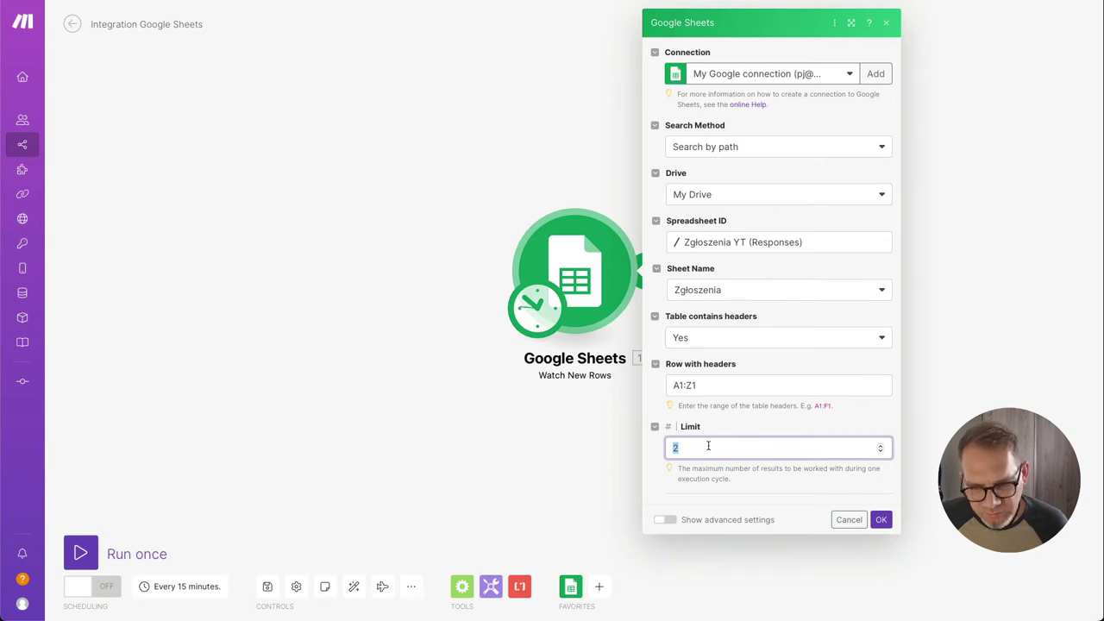
pyautogui.write('1')
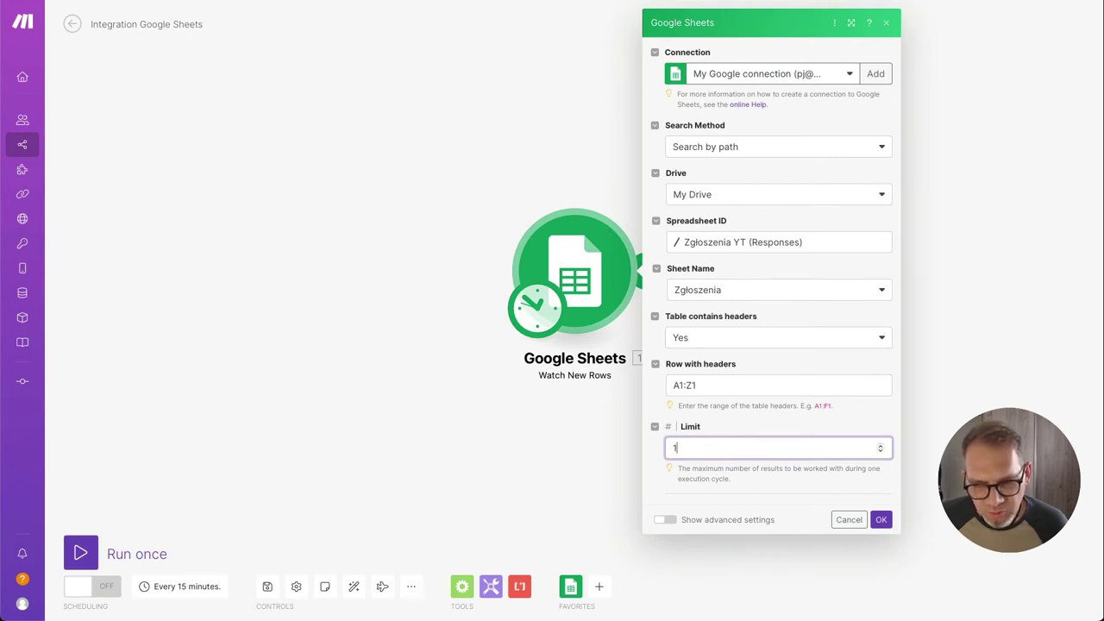
pyautogui.click(881, 519)
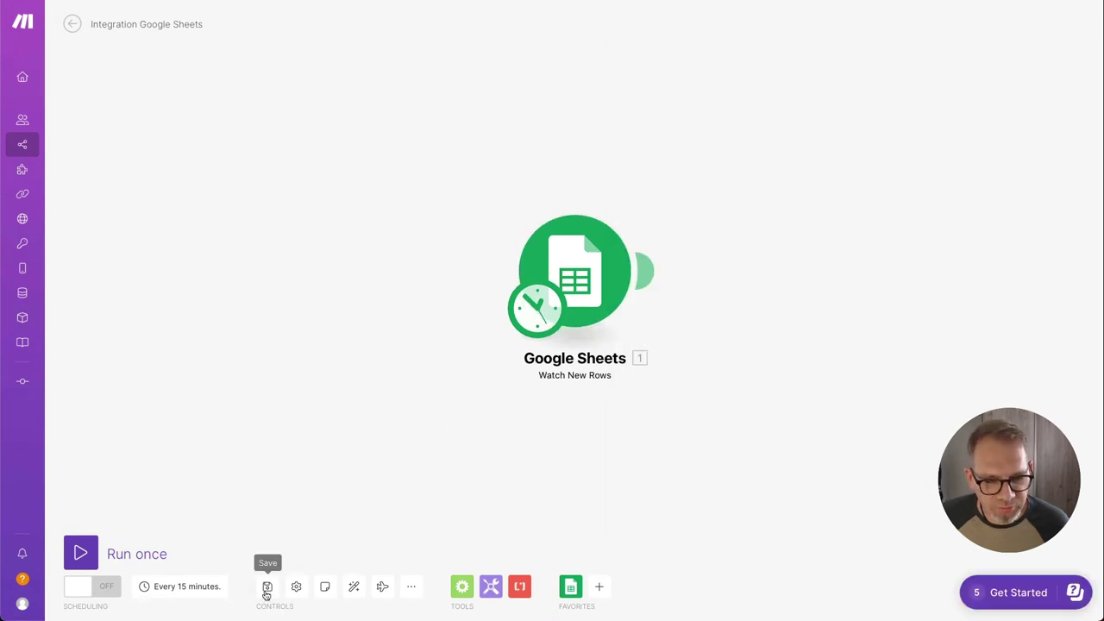
# Select the scenario title text in the header.
pyautogui.moveTo(138, 26); pyautogui.dragTo(190, 25)
pyautogui.click(147, 25)
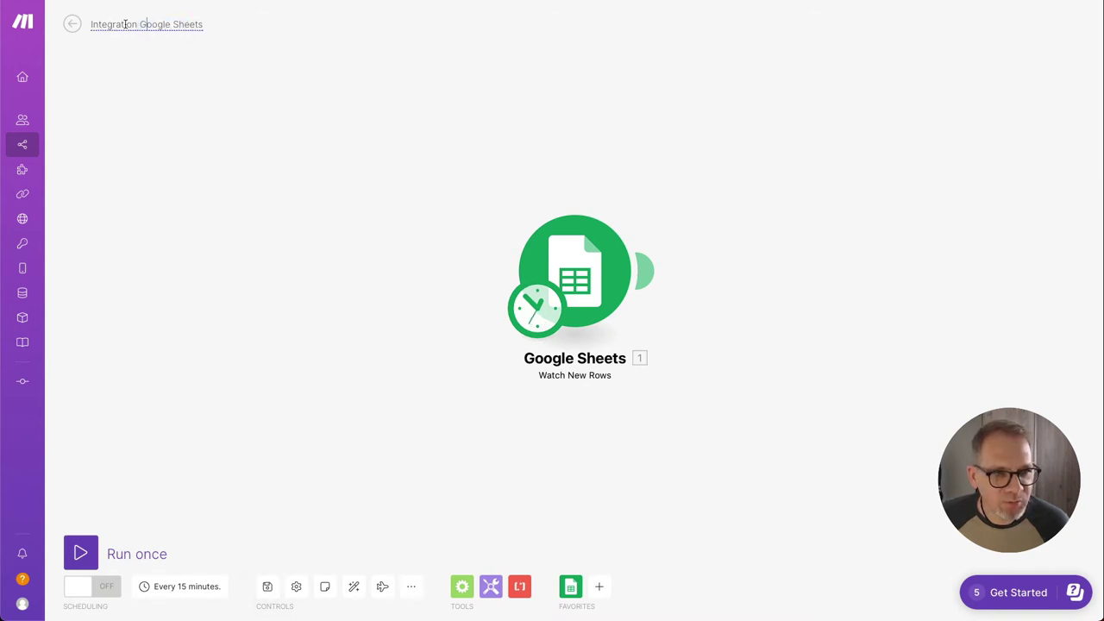
pyautogui.doubleClick(126, 25)
pyautogui.tripleClick(125, 25)
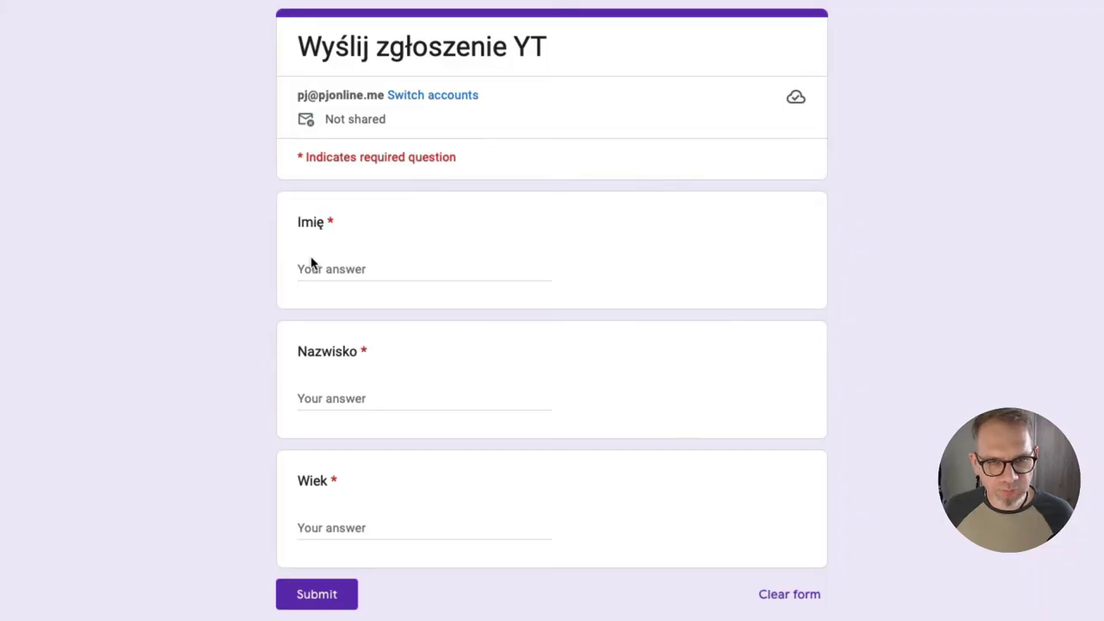
# Fill in a first name, surname and age 27, and submit the form response.
pyautogui.click(312, 265)
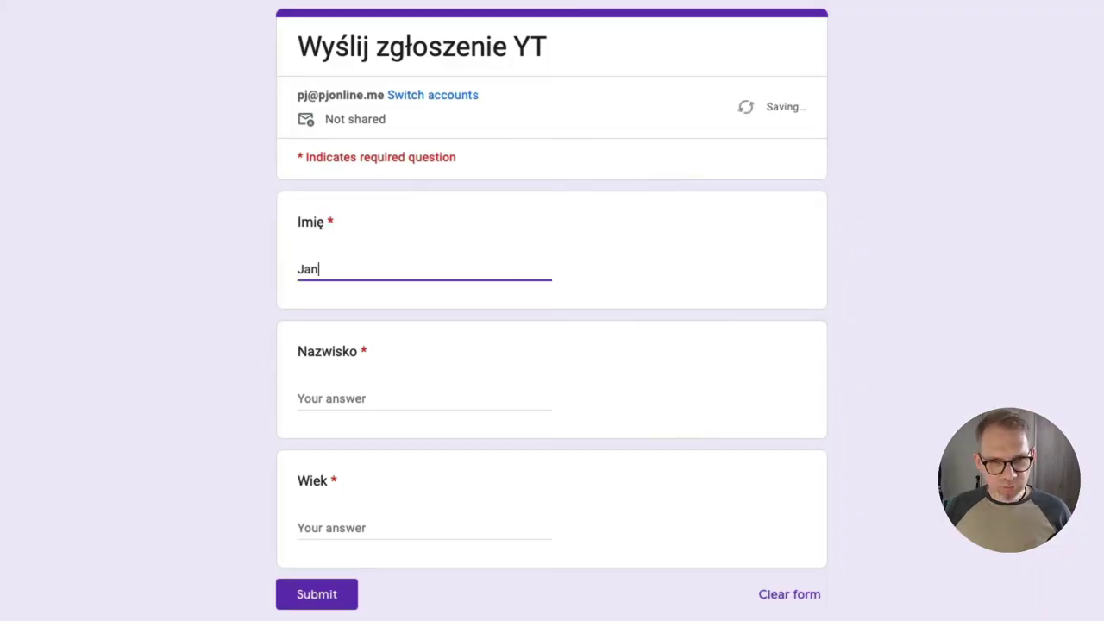
pyautogui.click(336, 399)
pyautogui.write('No')
pyautogui.press('BackSpace')
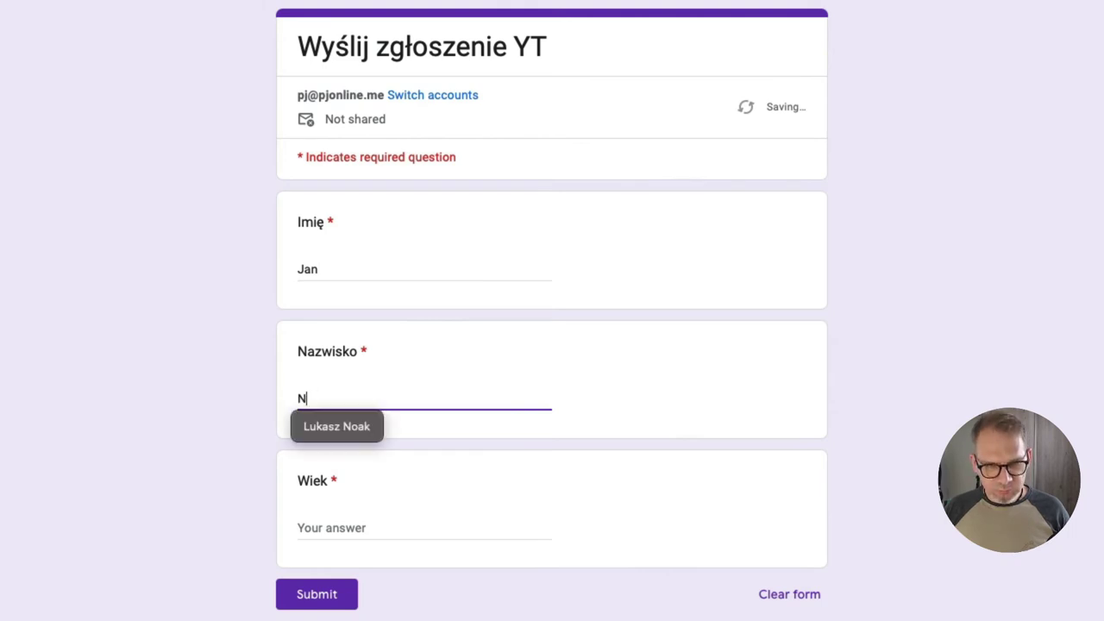
pyautogui.press('BackSpace')
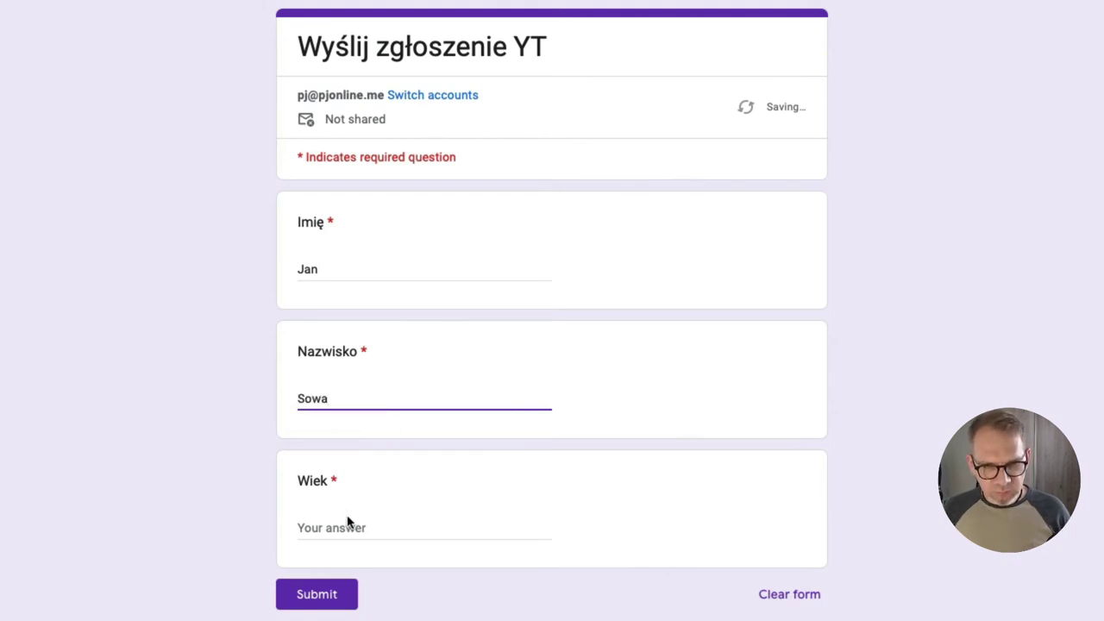
pyautogui.click(352, 527)
pyautogui.write('27')
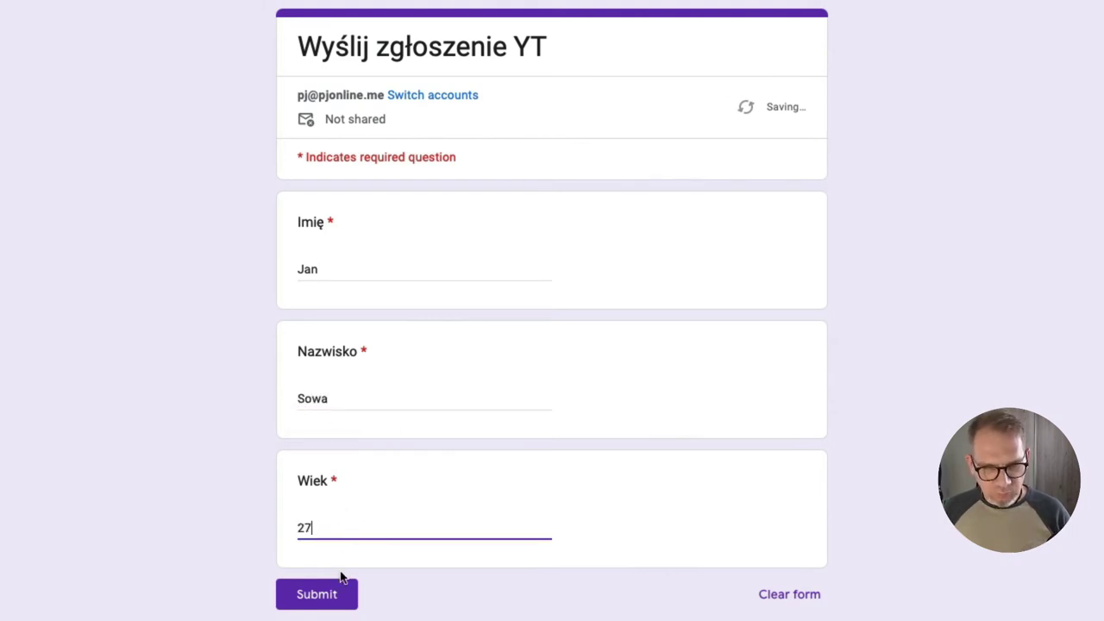
pyautogui.click(338, 593)
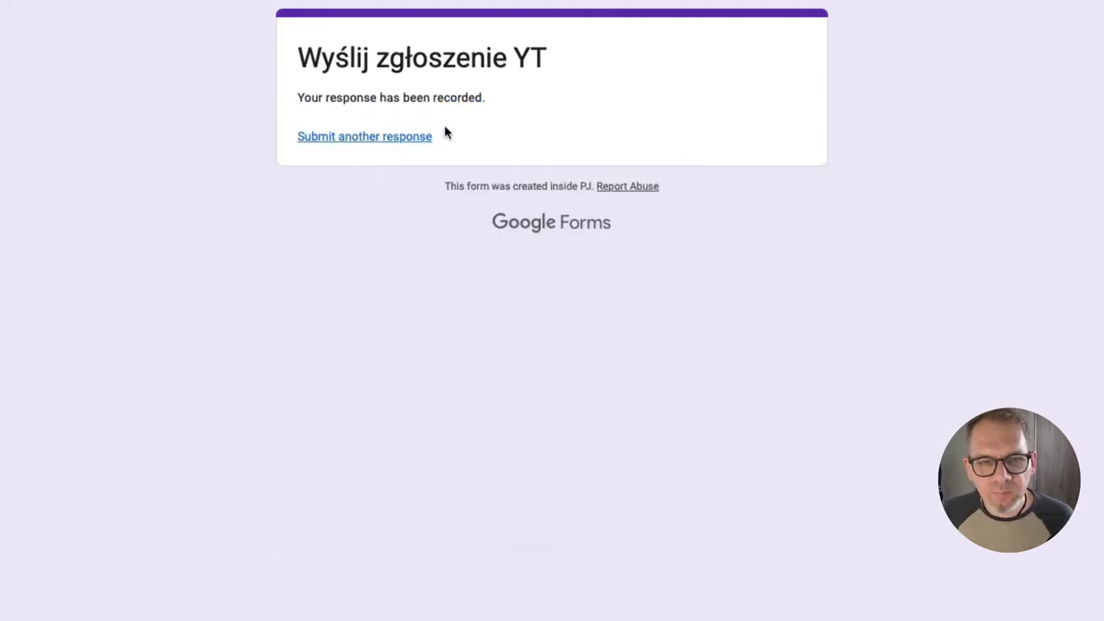
pyautogui.click(387, 138)
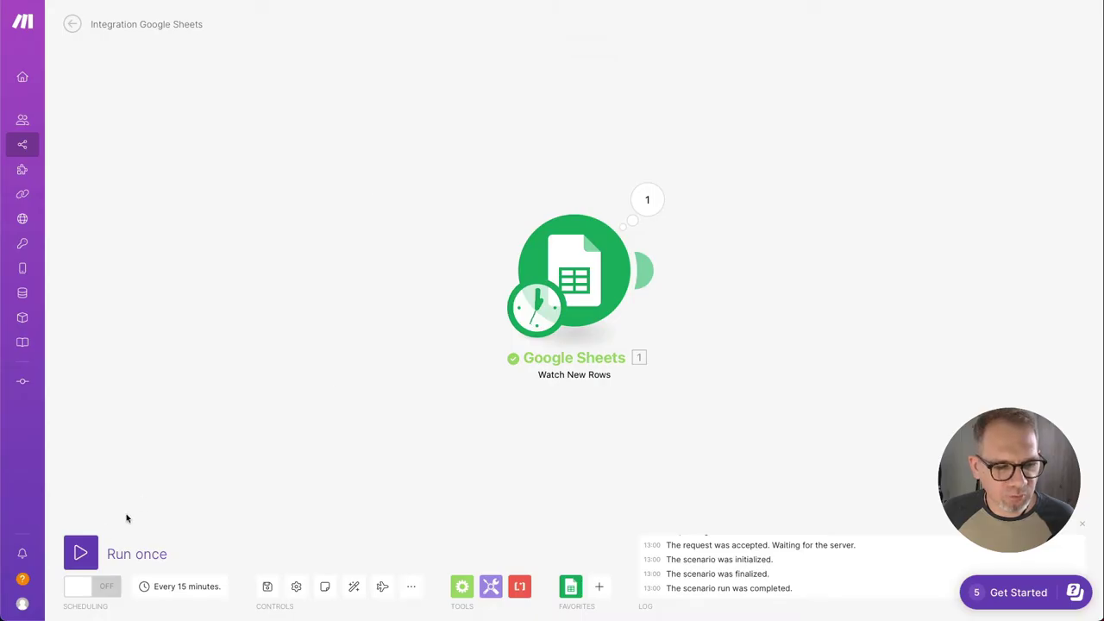
# Run the scenario once, check the fetched form row in Bundle 1, then start a module after the trigger.
pyautogui.click(81, 554)
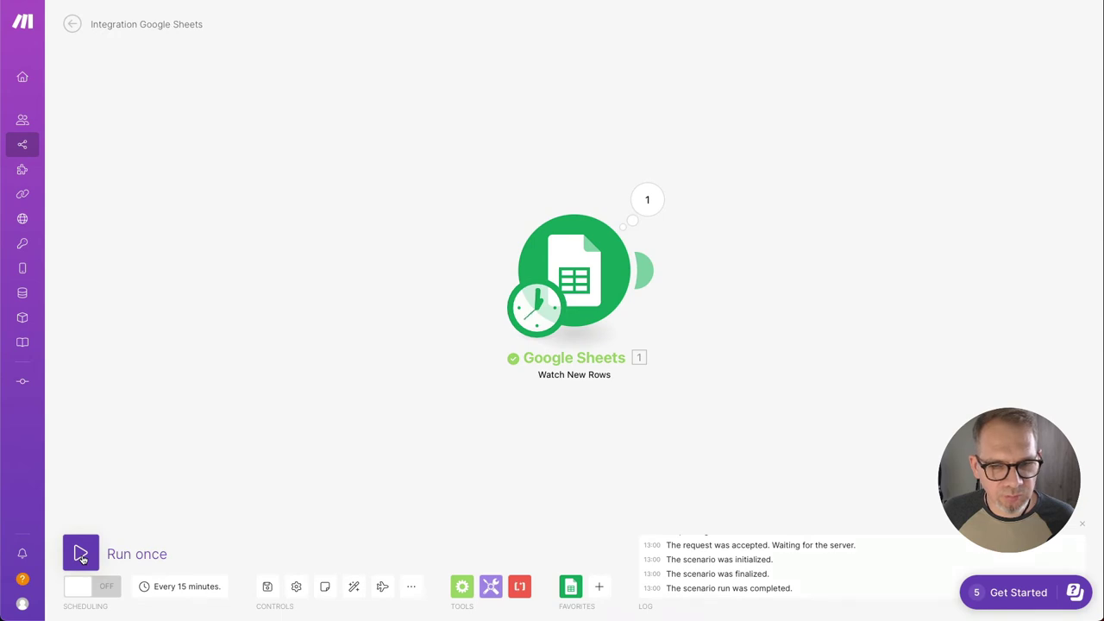
pyautogui.click(648, 200)
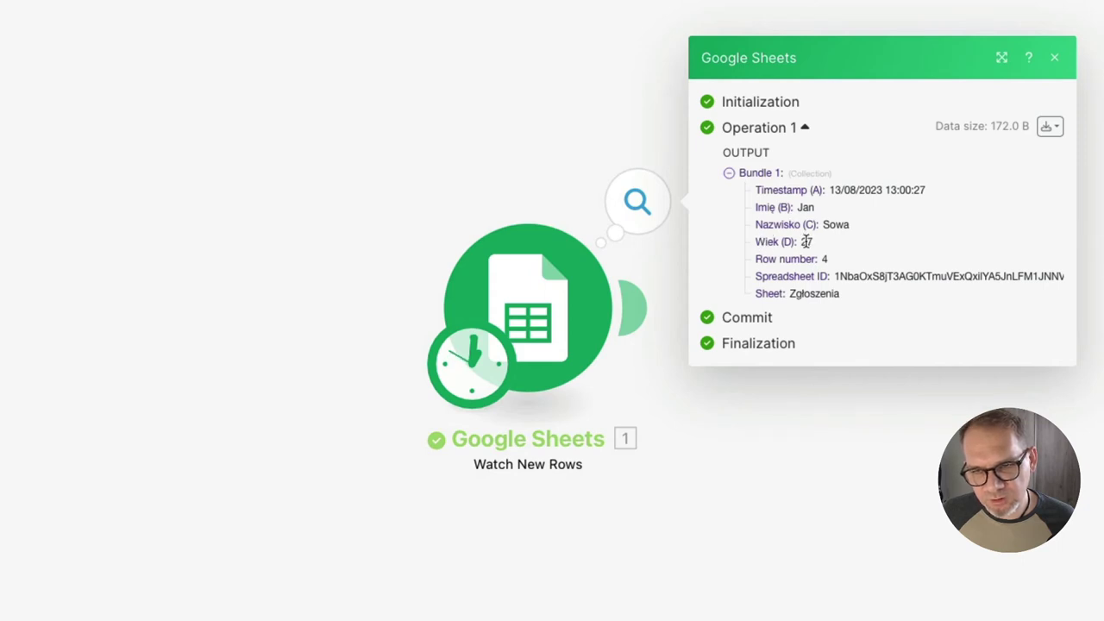
pyautogui.click(689, 460)
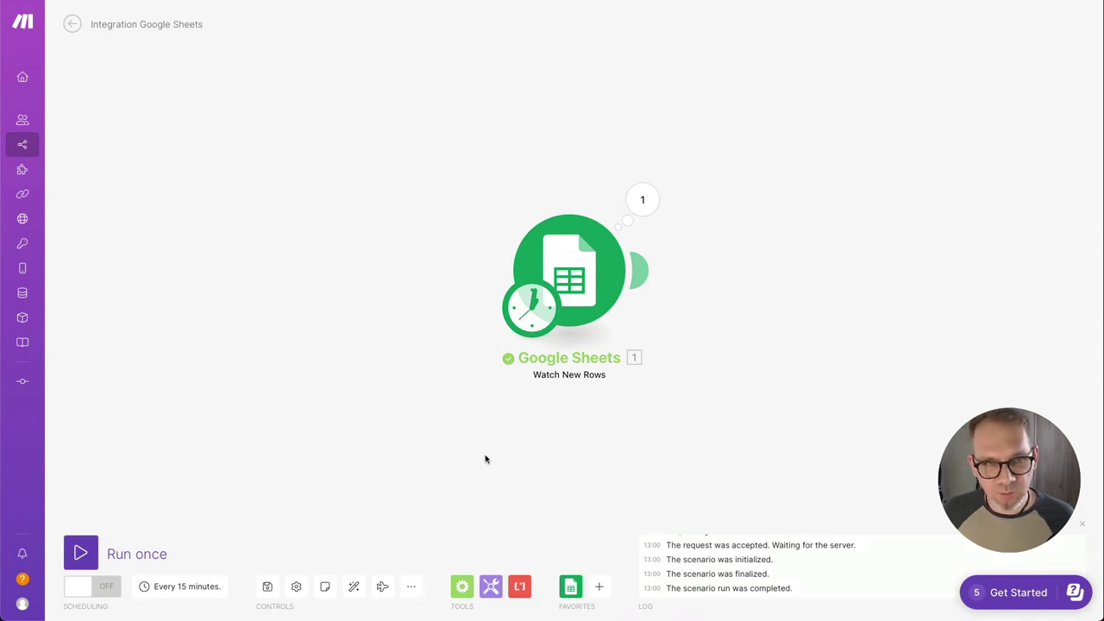
pyautogui.click(645, 270)
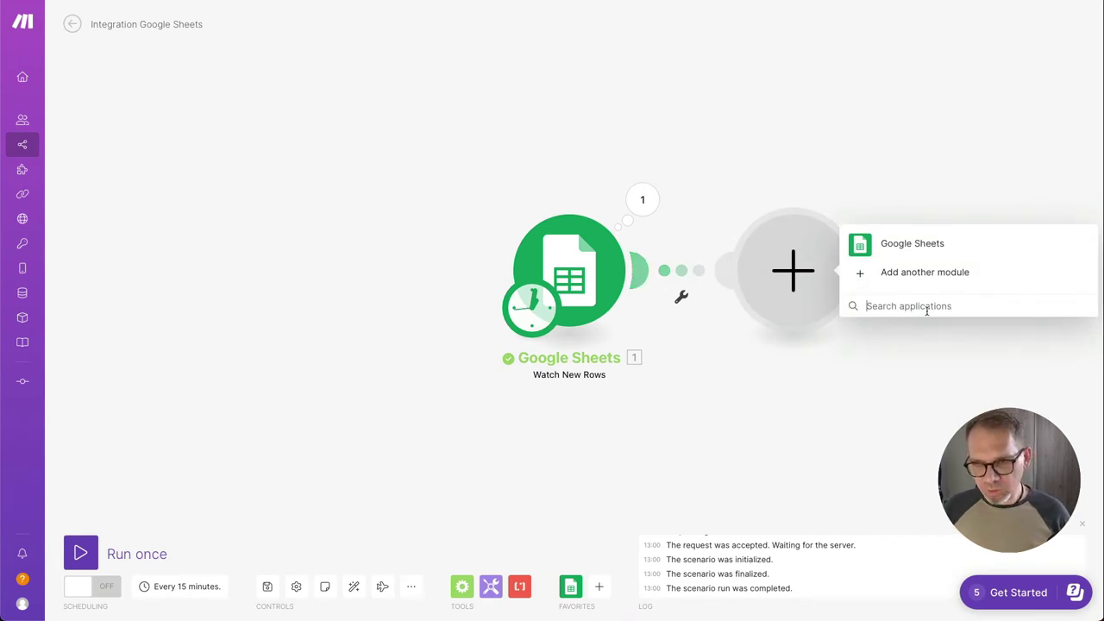
# Add a Flow Control Router after the Watch New Rows trigger, found by searching 'flow'.
pyautogui.write('flow')
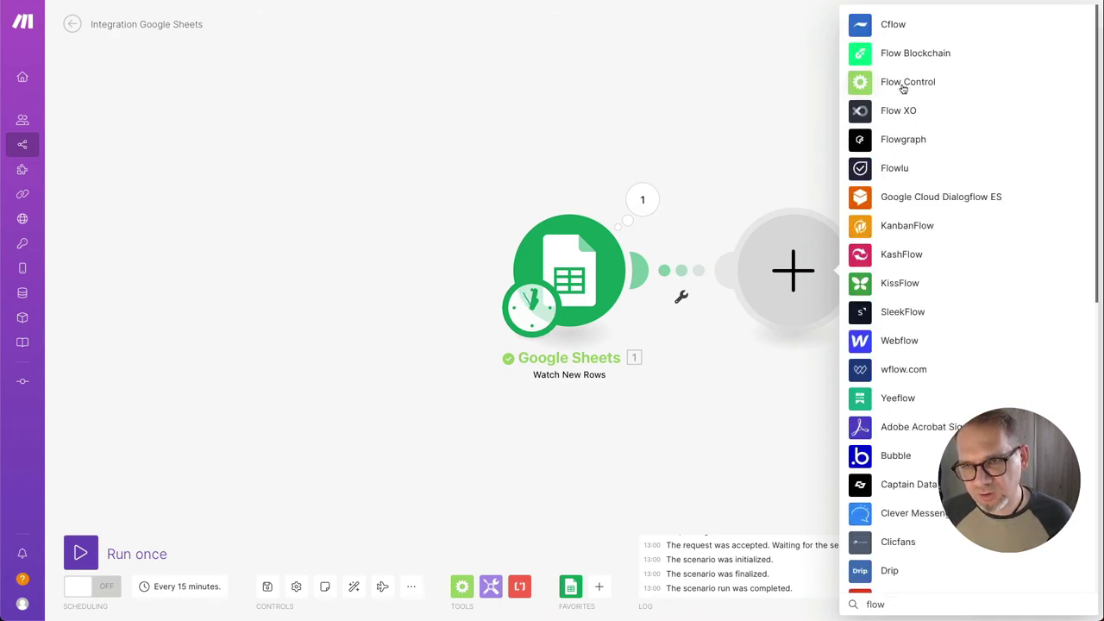
pyautogui.click(903, 83)
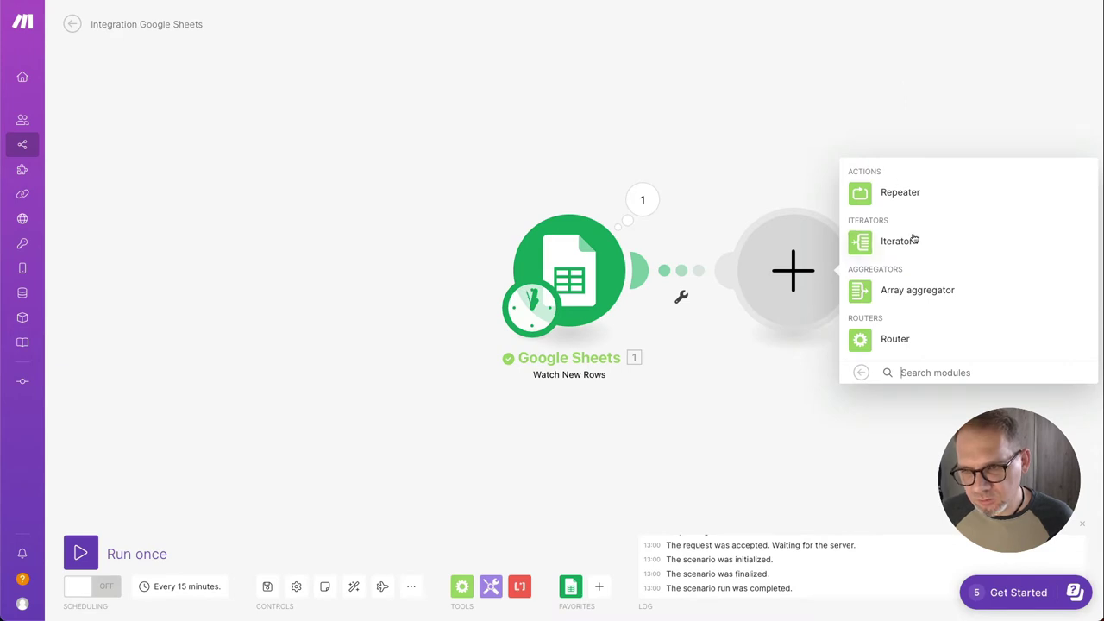
pyautogui.click(893, 339)
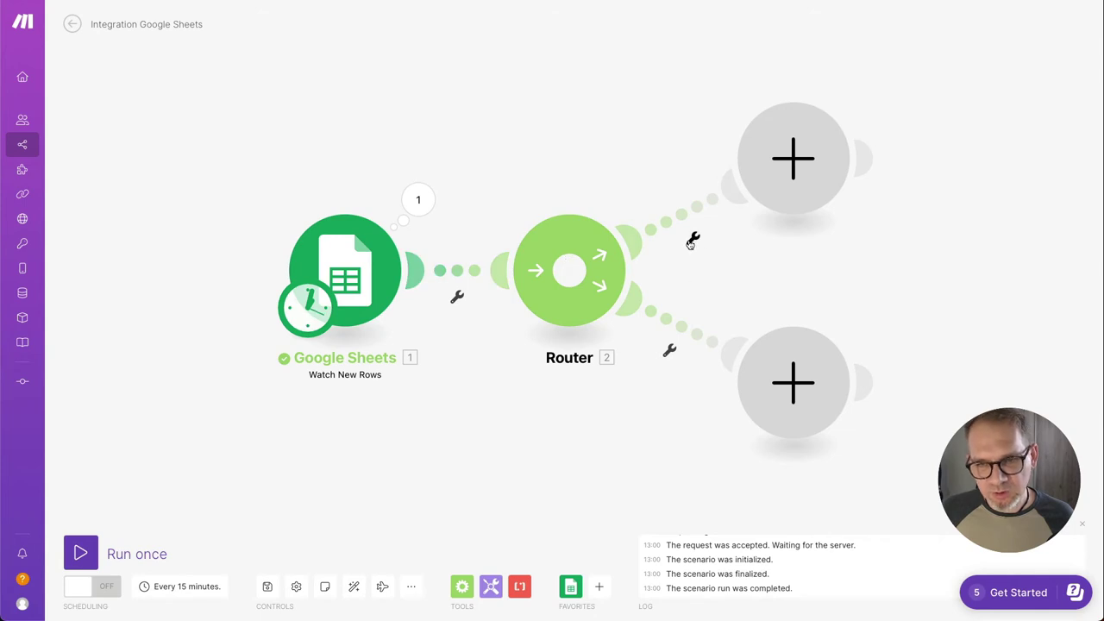
# Put a Google Sheets Add a Row module on the upper branch targeting the Dzieci sheet.
pyautogui.click(793, 159)
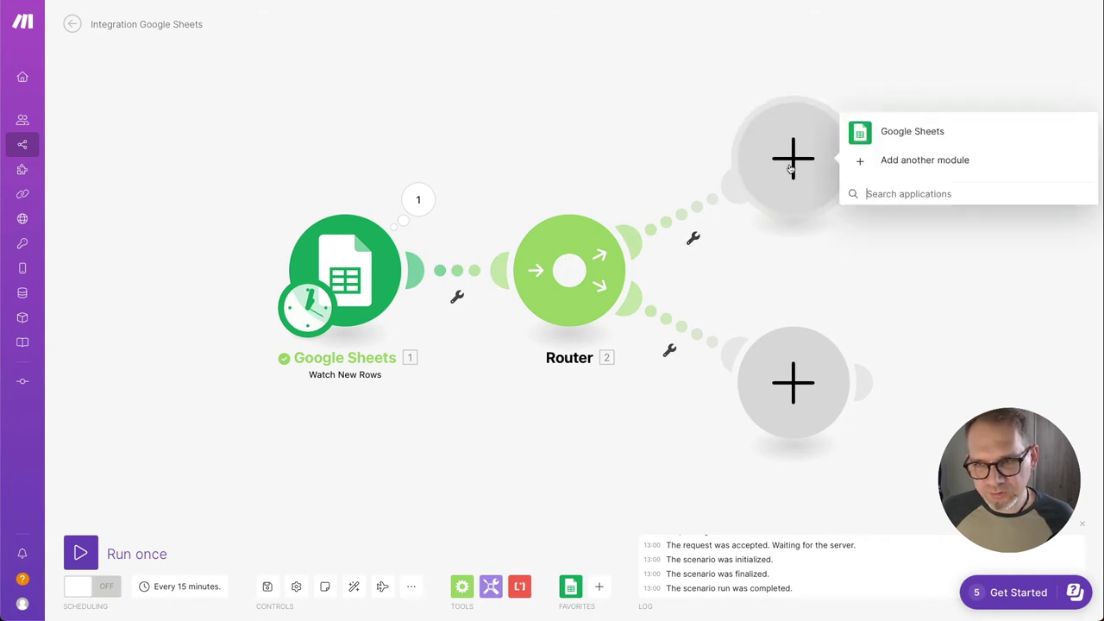
pyautogui.click(920, 135)
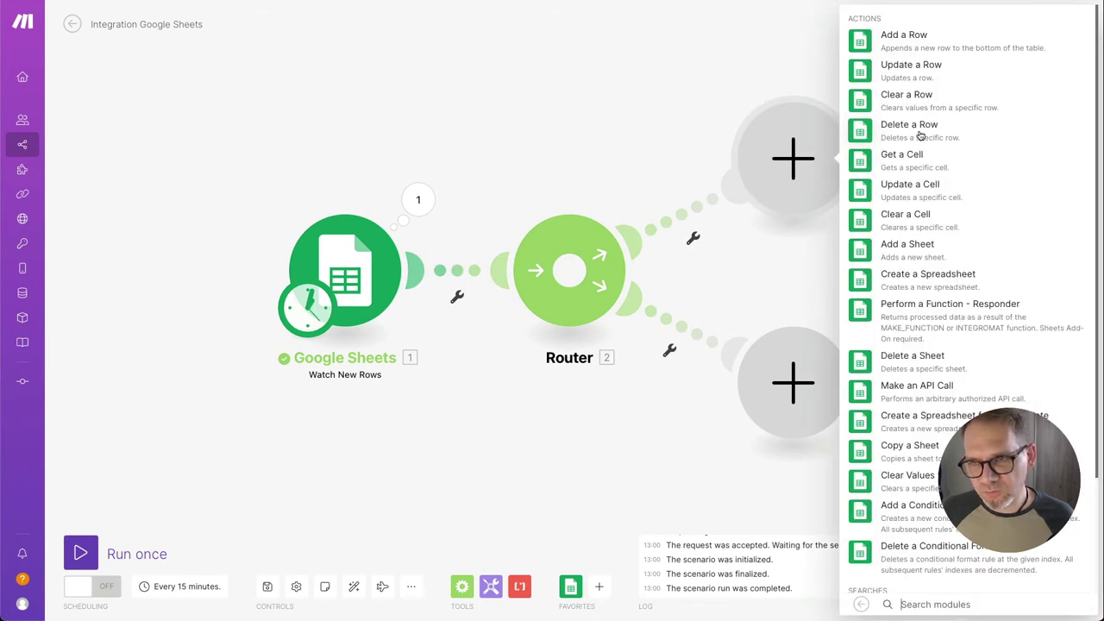
pyautogui.click(901, 41)
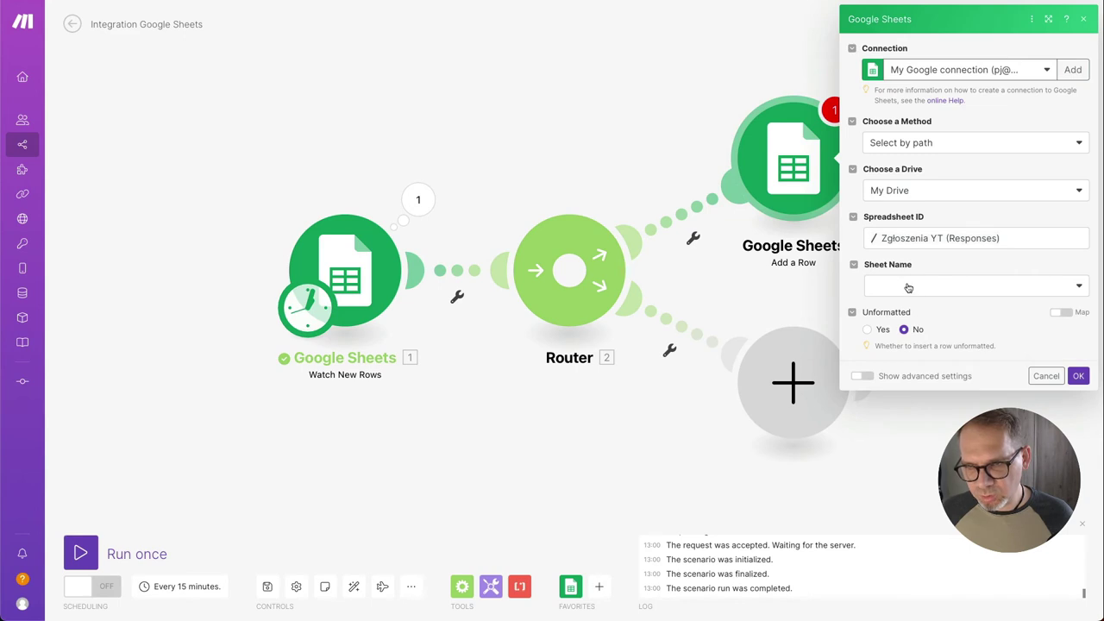
pyautogui.click(908, 287)
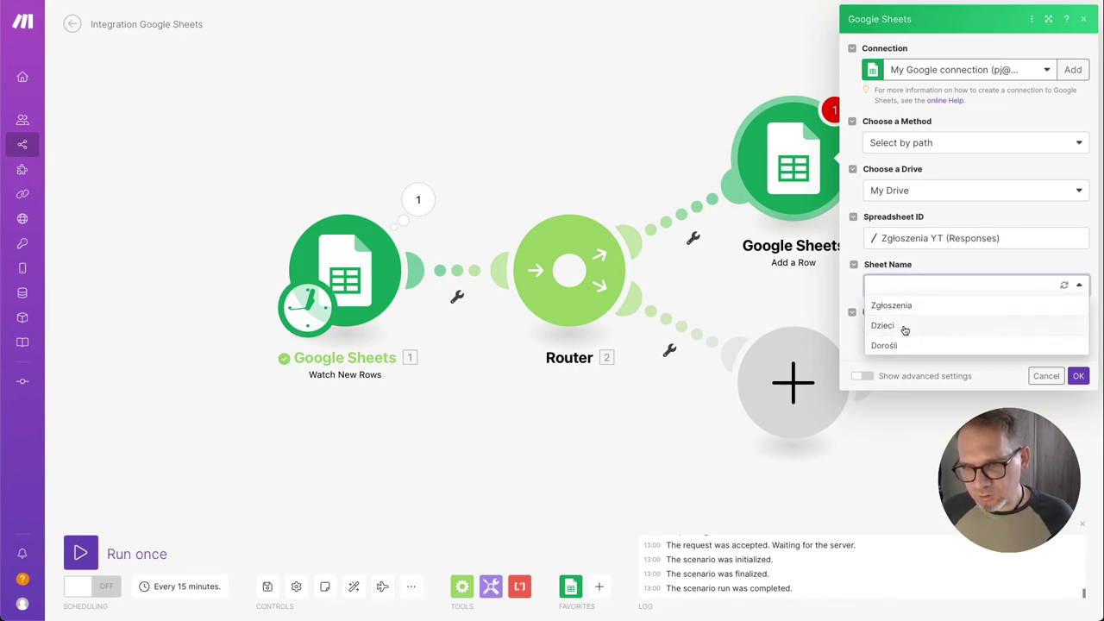
pyautogui.click(904, 327)
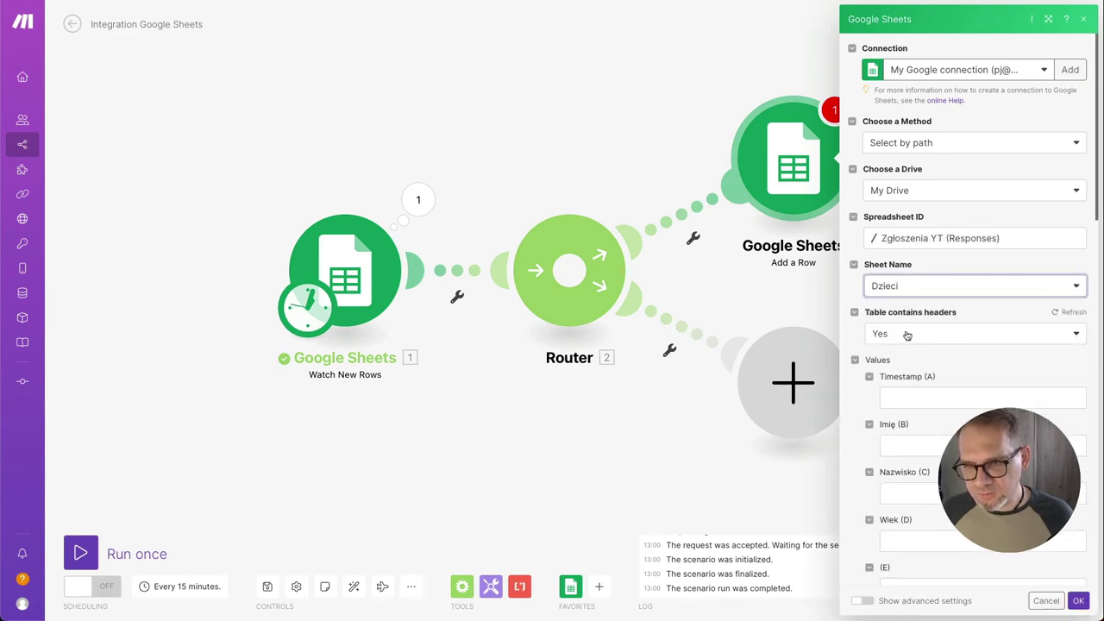
pyautogui.scroll(-2, 907, 340)
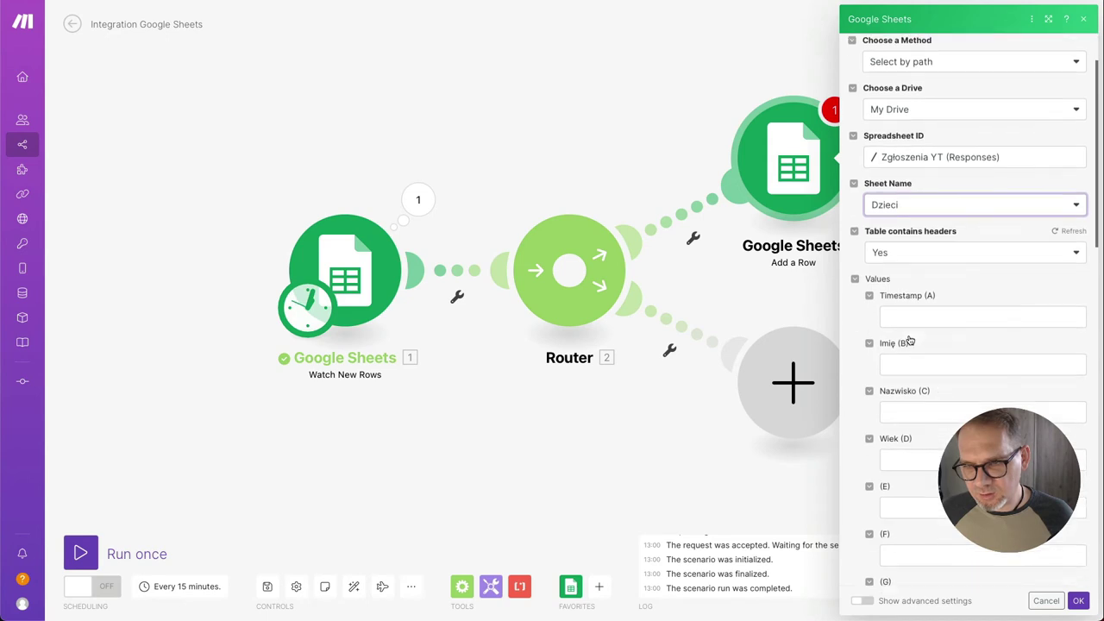
pyautogui.scroll(-1, 927, 269)
pyautogui.scroll(-2, 927, 269)
# Map the current timestamp plus module 1's Imię (B), Nazwisko (C) and Wiek (D), then confirm.
pyautogui.click(905, 210)
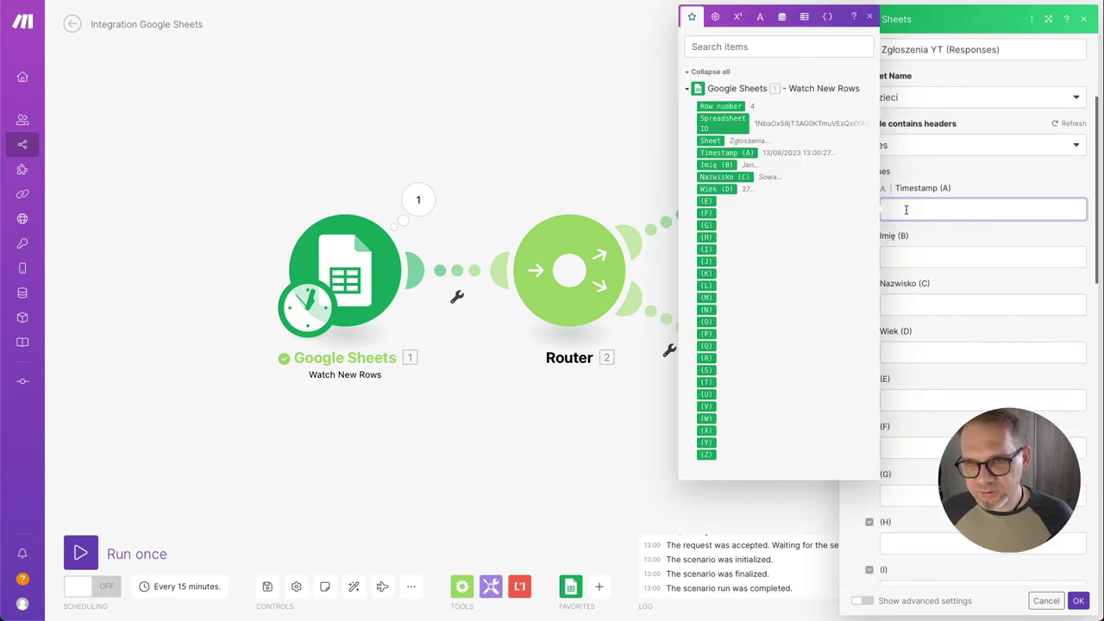
pyautogui.click(714, 17)
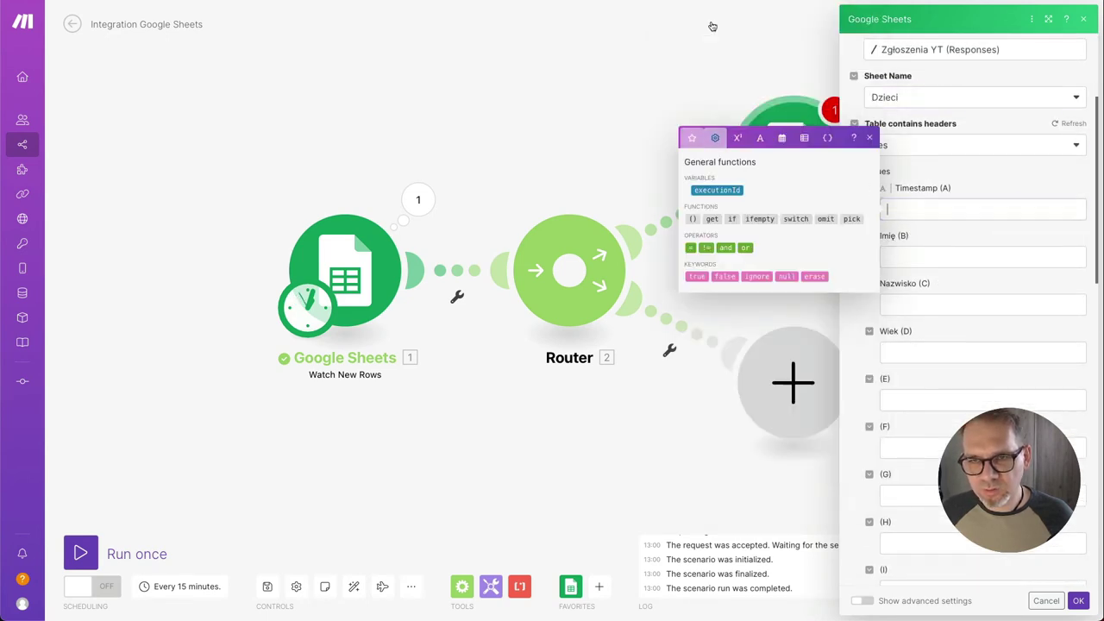
pyautogui.click(782, 138)
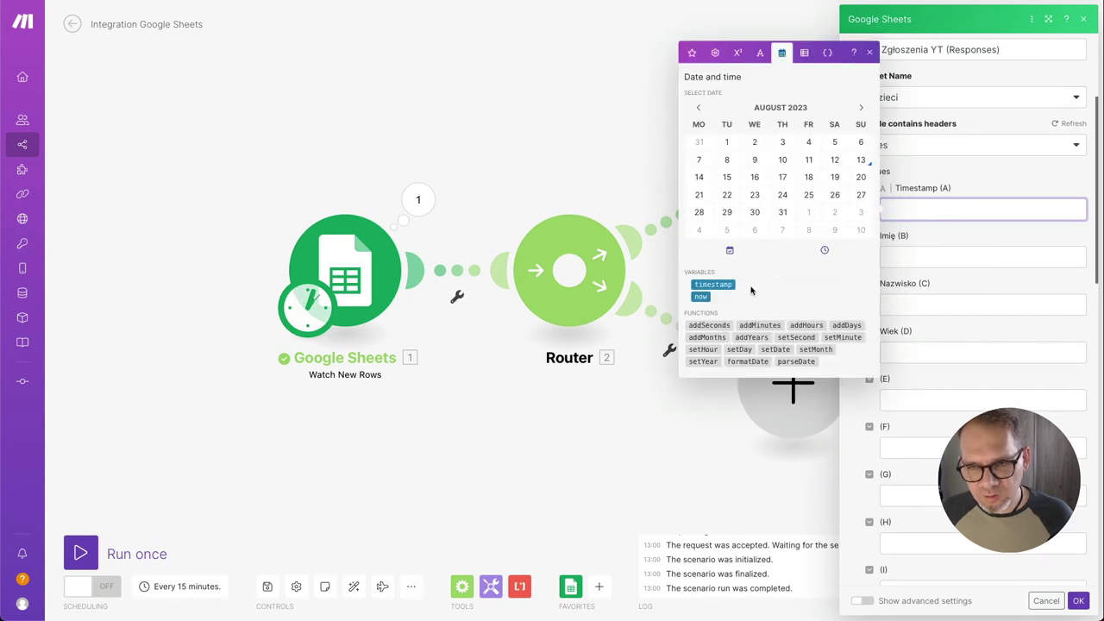
pyautogui.click(715, 284)
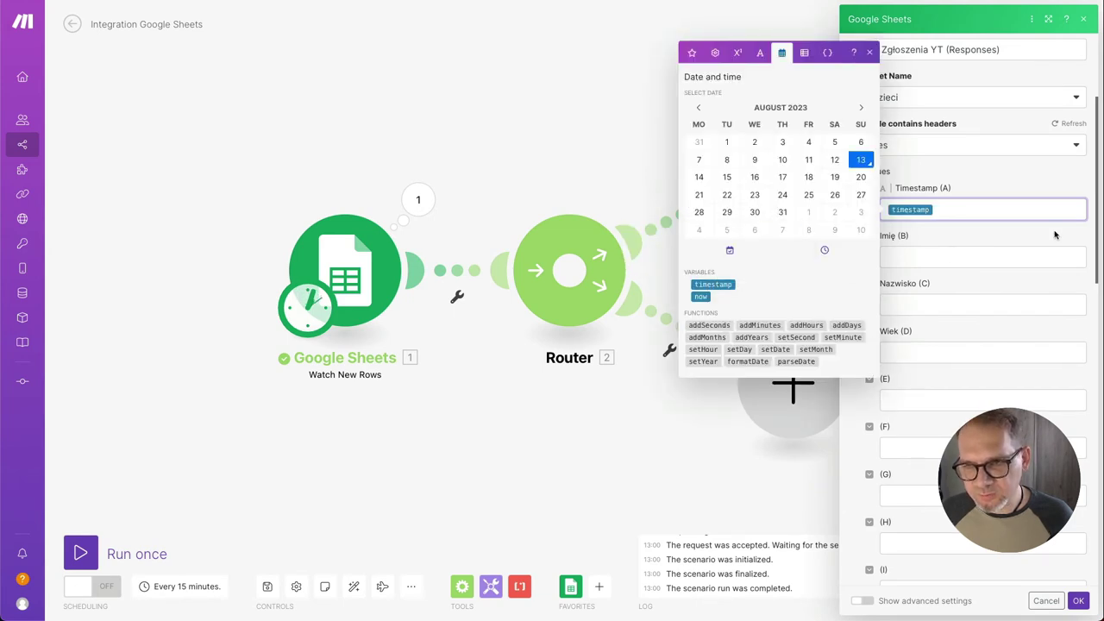
pyautogui.click(939, 251)
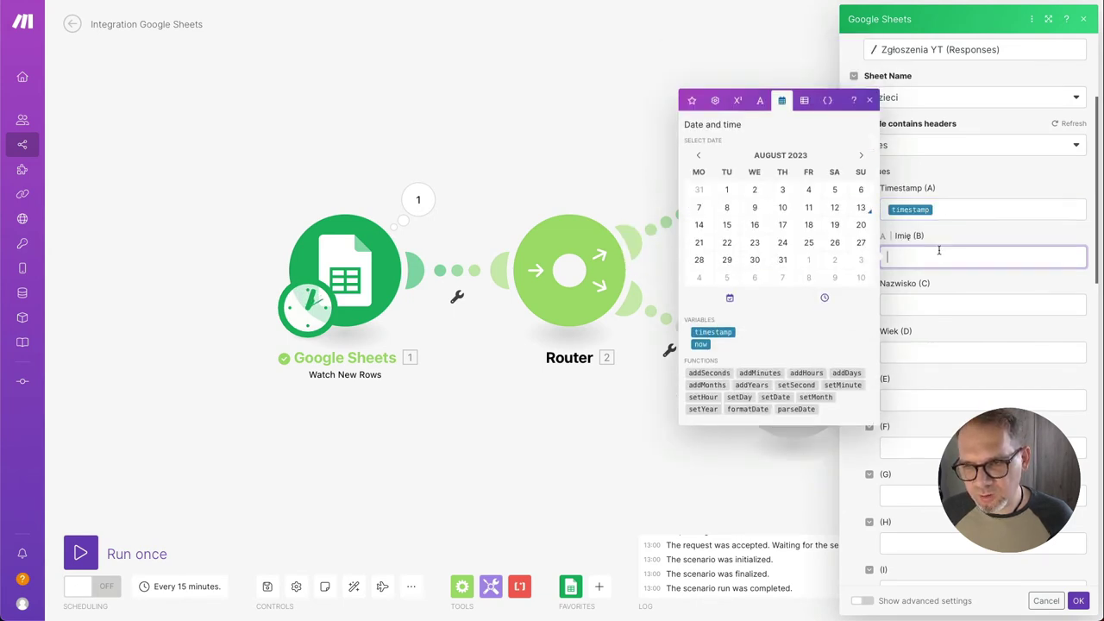
pyautogui.click(691, 100)
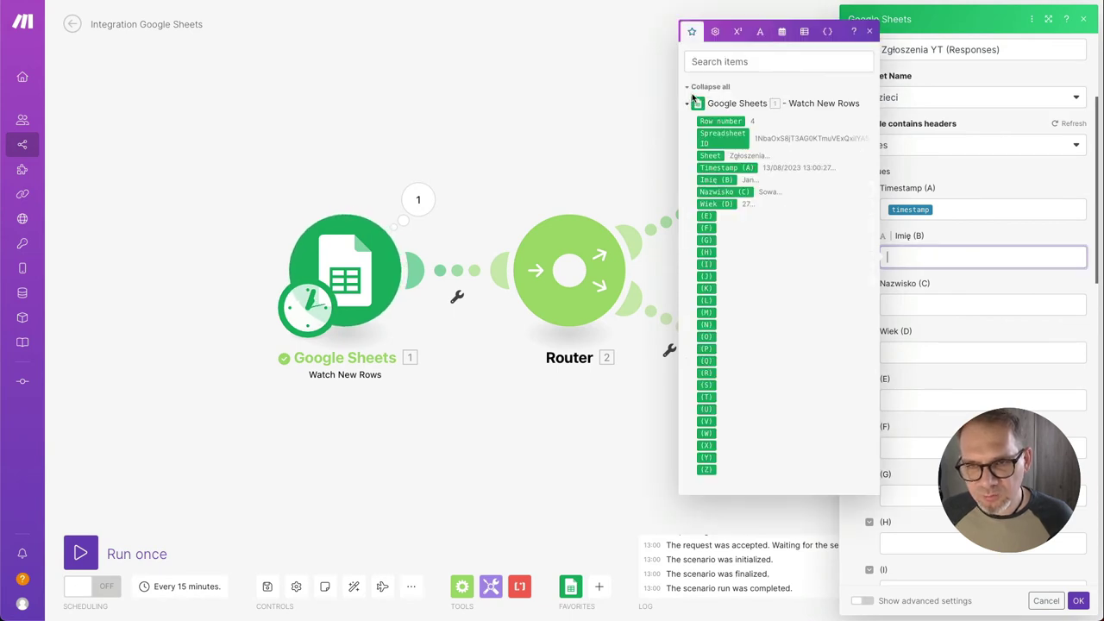
pyautogui.click(709, 179)
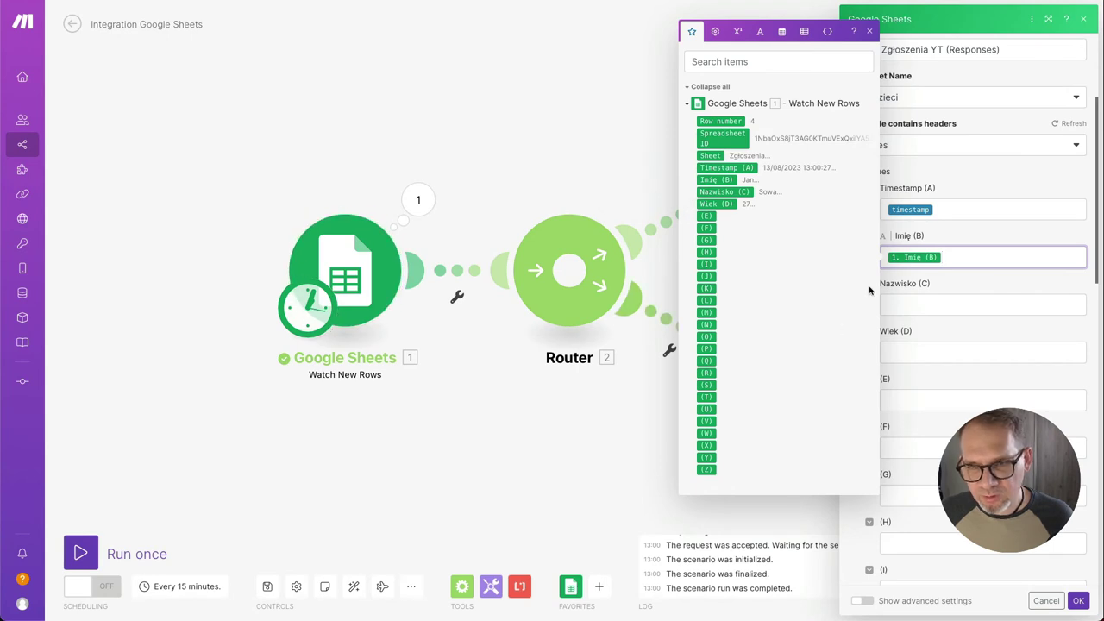
pyautogui.click(930, 302)
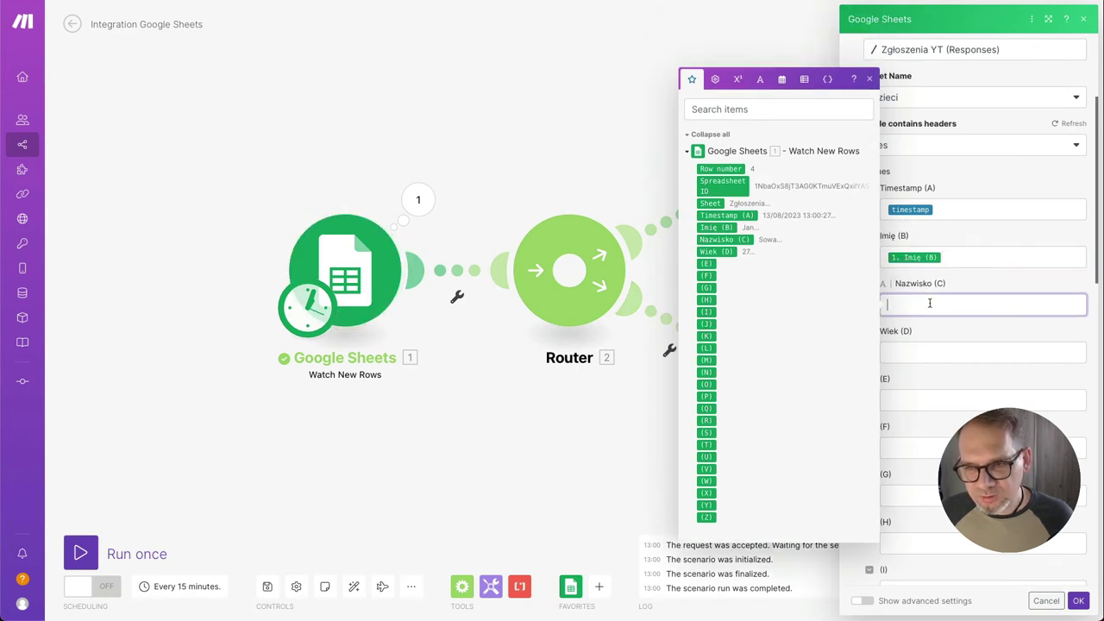
pyautogui.click(716, 240)
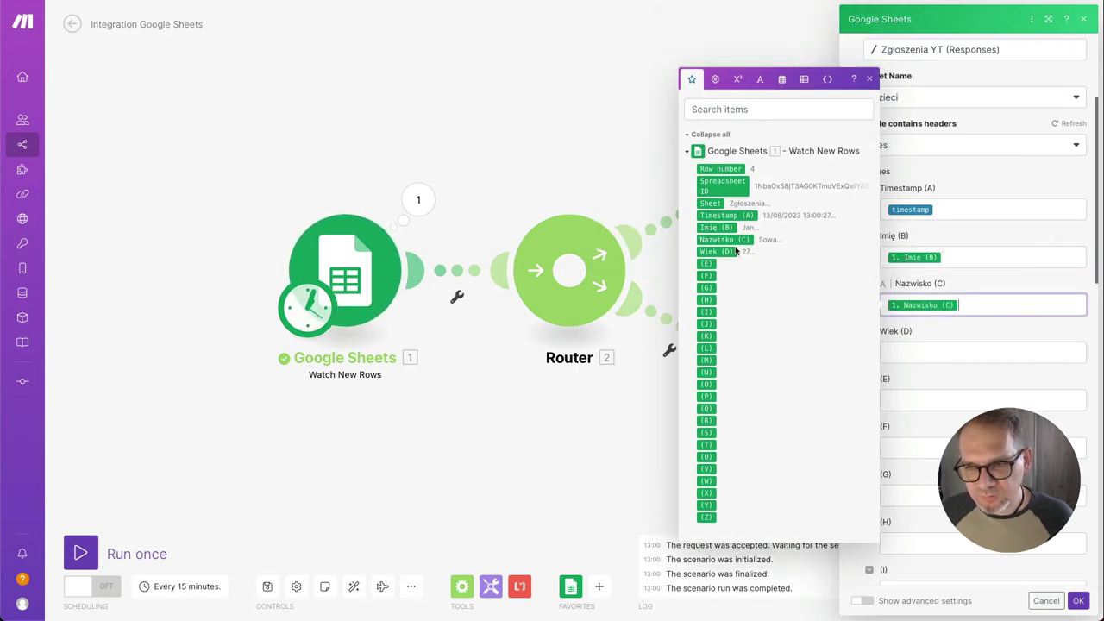
pyautogui.click(936, 353)
pyautogui.click(733, 300)
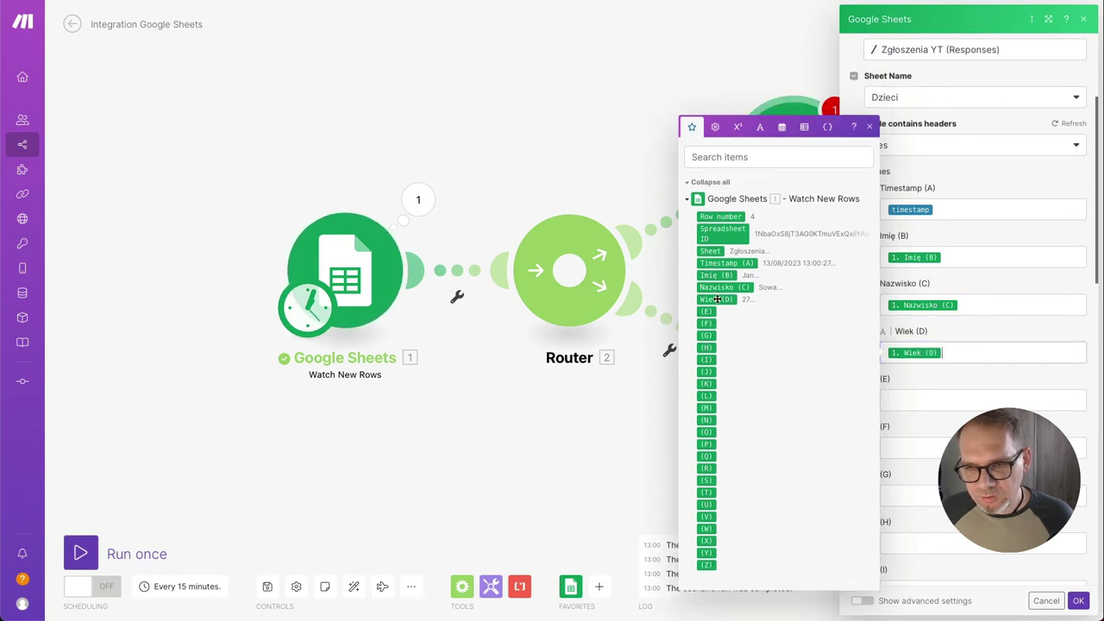
pyautogui.click(1078, 601)
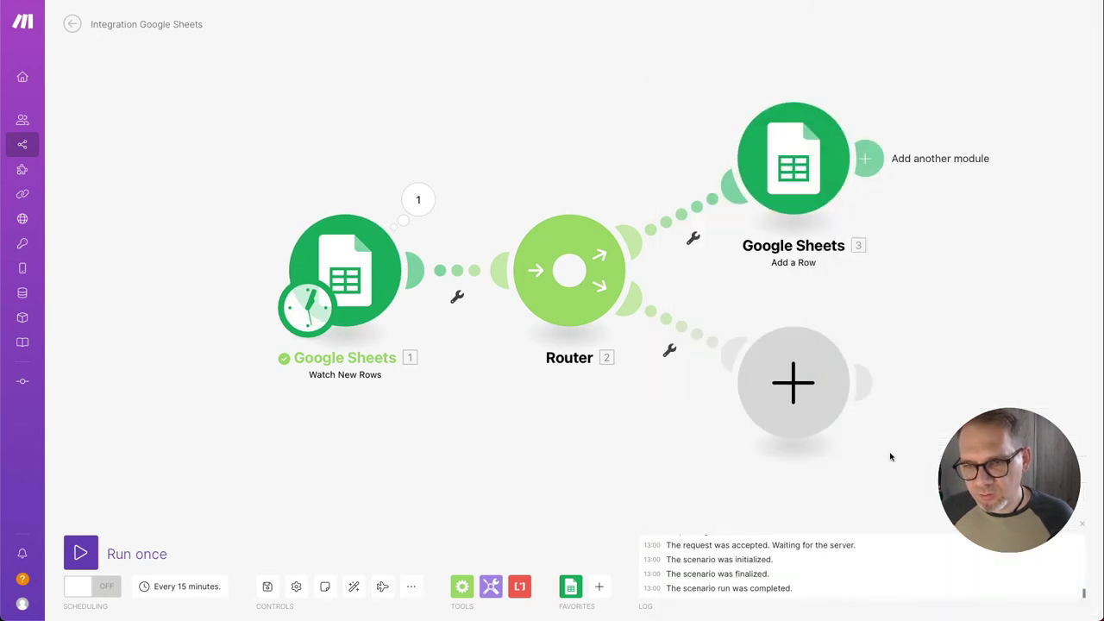
# Put a Google Sheets Add a Row module on the lower route targeting the Dorośli sheet.
pyautogui.click(795, 390)
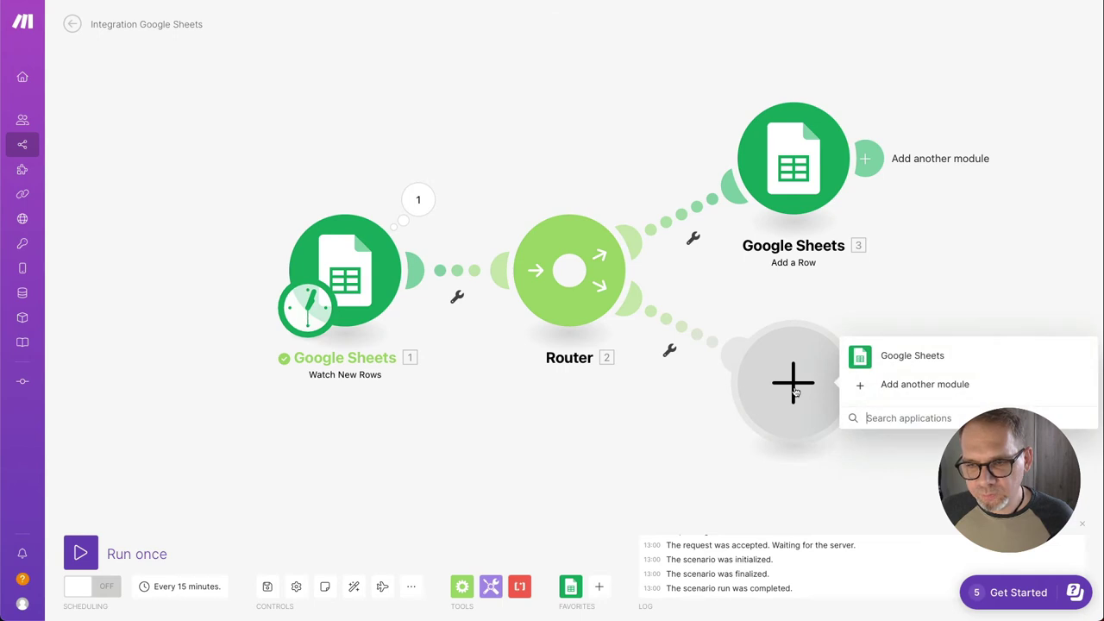
pyautogui.click(880, 368)
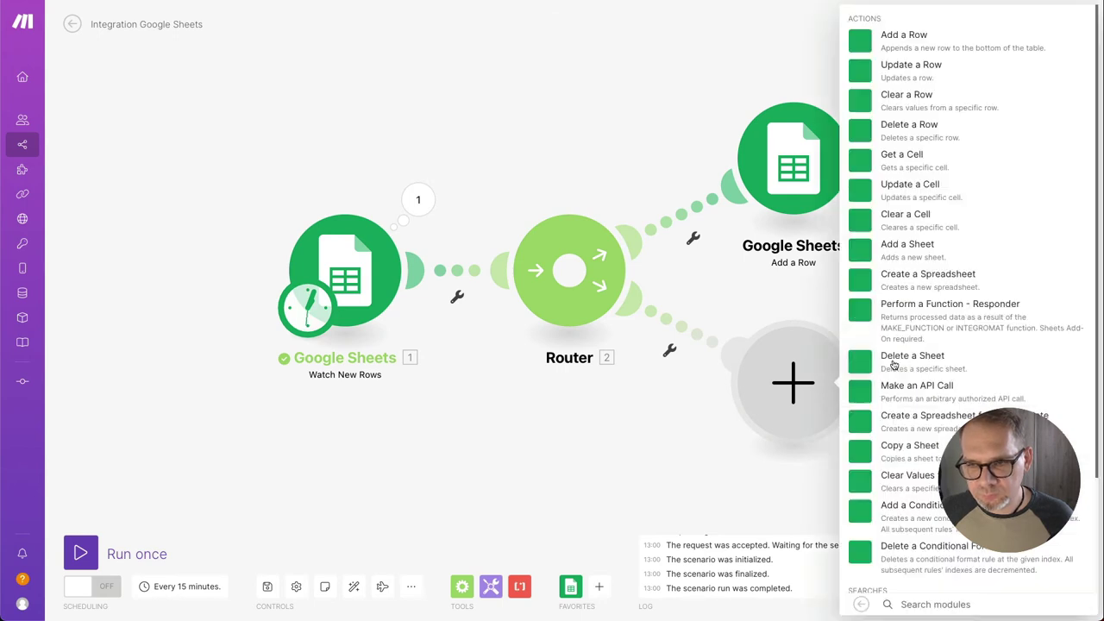
pyautogui.click(914, 43)
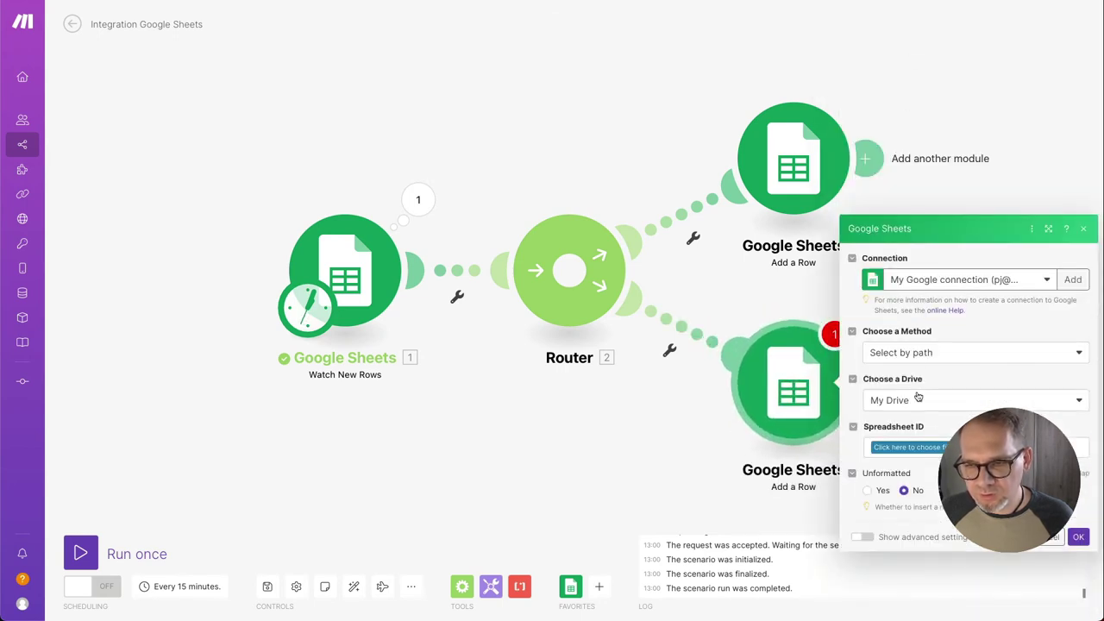
pyautogui.click(927, 479)
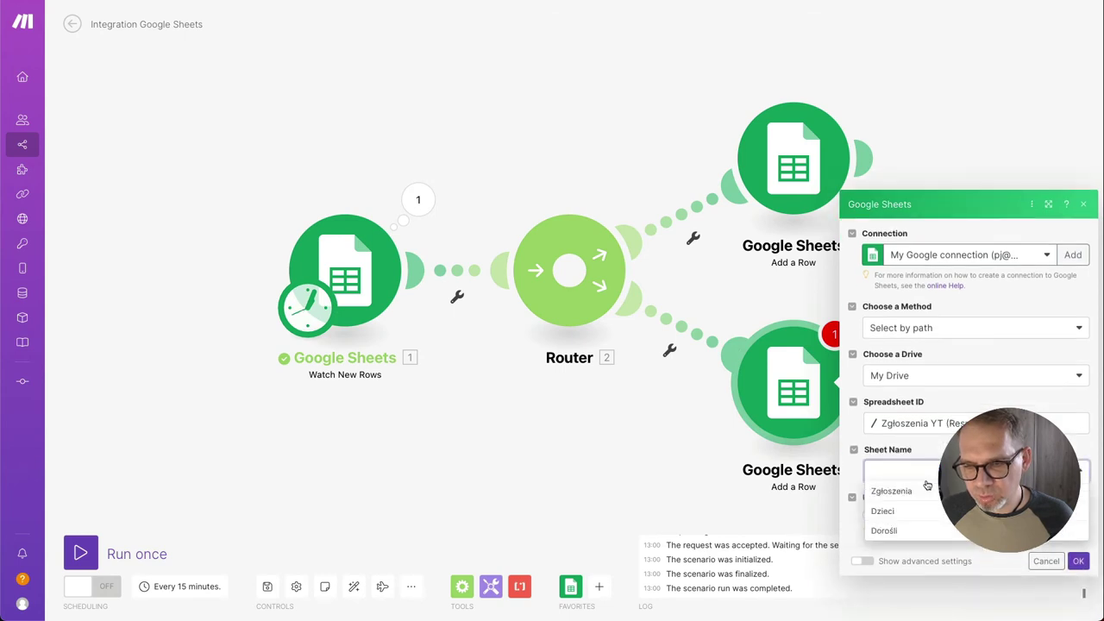
pyautogui.click(912, 530)
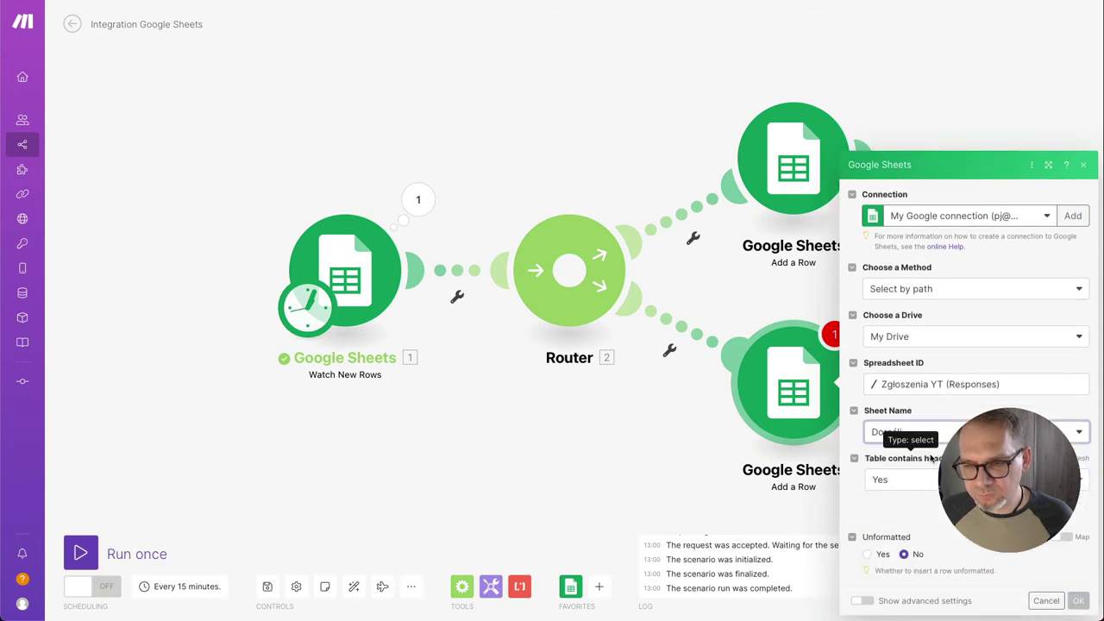
pyautogui.scroll(-3, 935, 488)
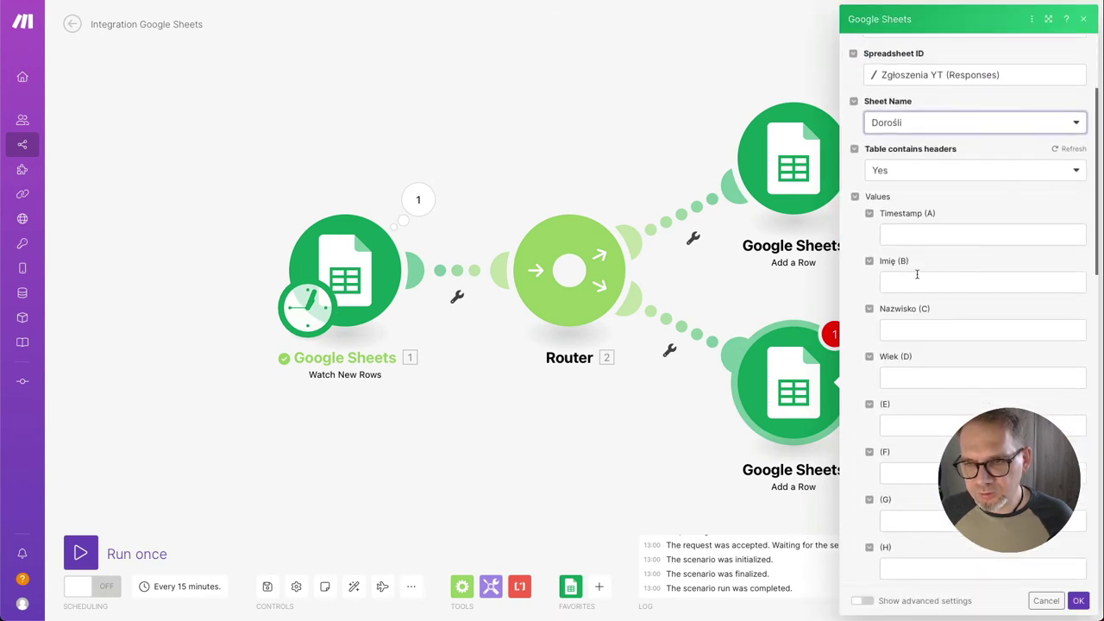
# Map the current timestamp, Imię (B) and Nazwisko (C) from the watched row, then confirm.
pyautogui.click(909, 236)
pyautogui.click(804, 17)
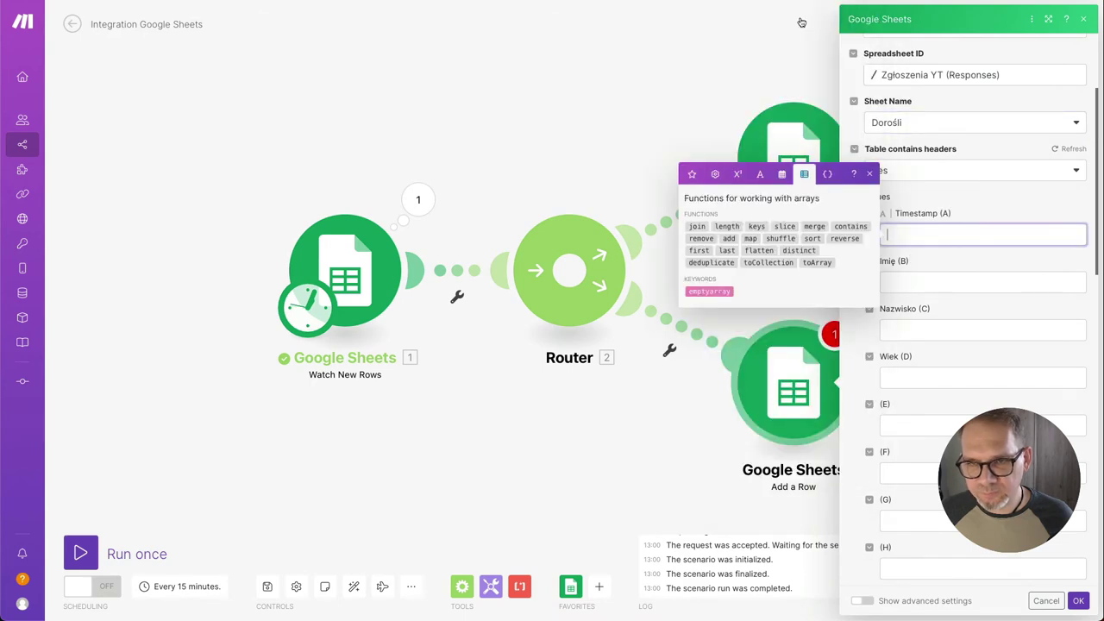
pyautogui.click(781, 174)
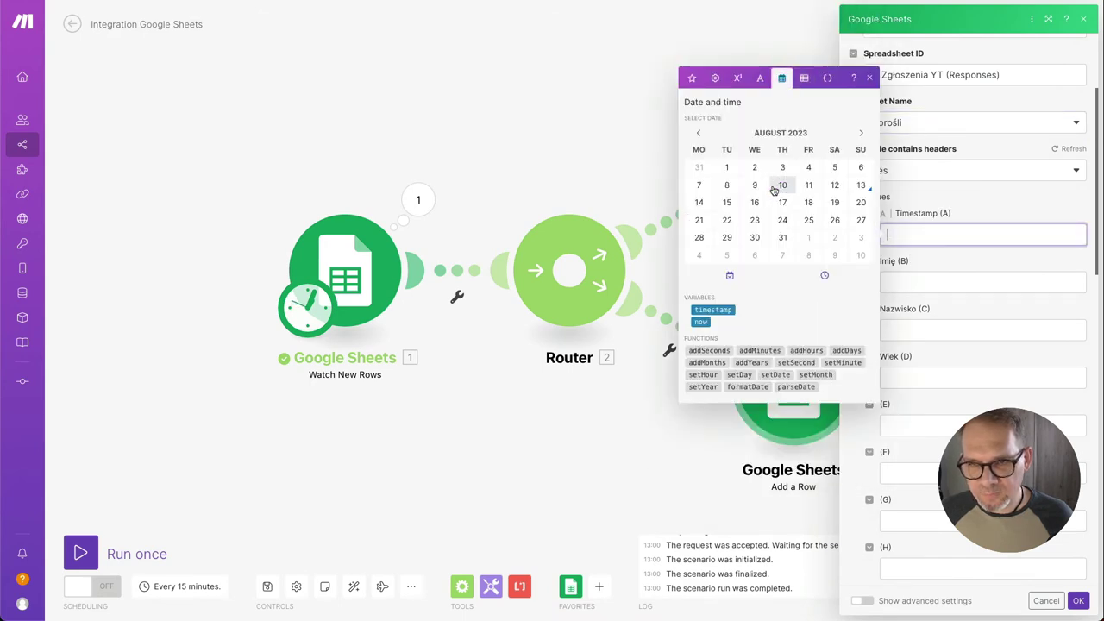
pyautogui.click(707, 311)
pyautogui.click(914, 276)
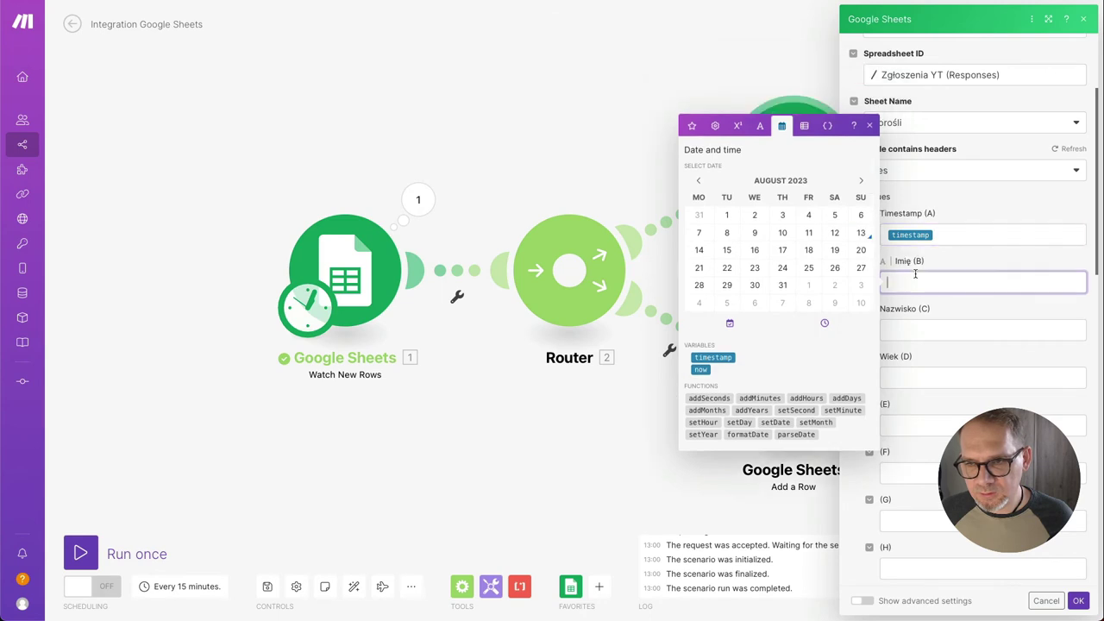
pyautogui.click(689, 126)
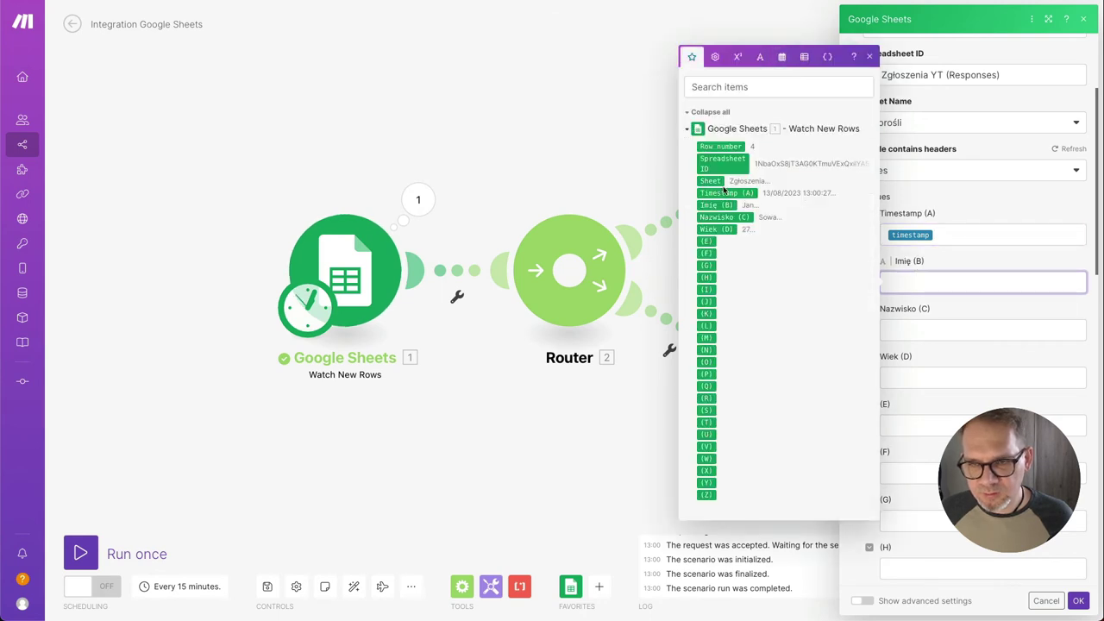
pyautogui.click(711, 205)
pyautogui.press('Tab')
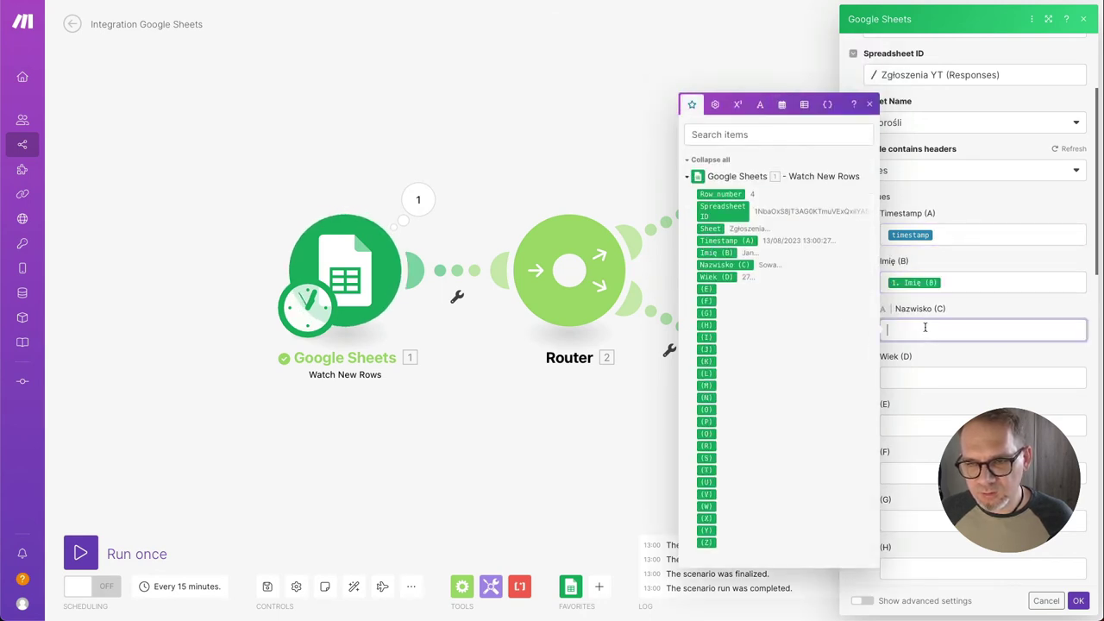
pyautogui.click(706, 264)
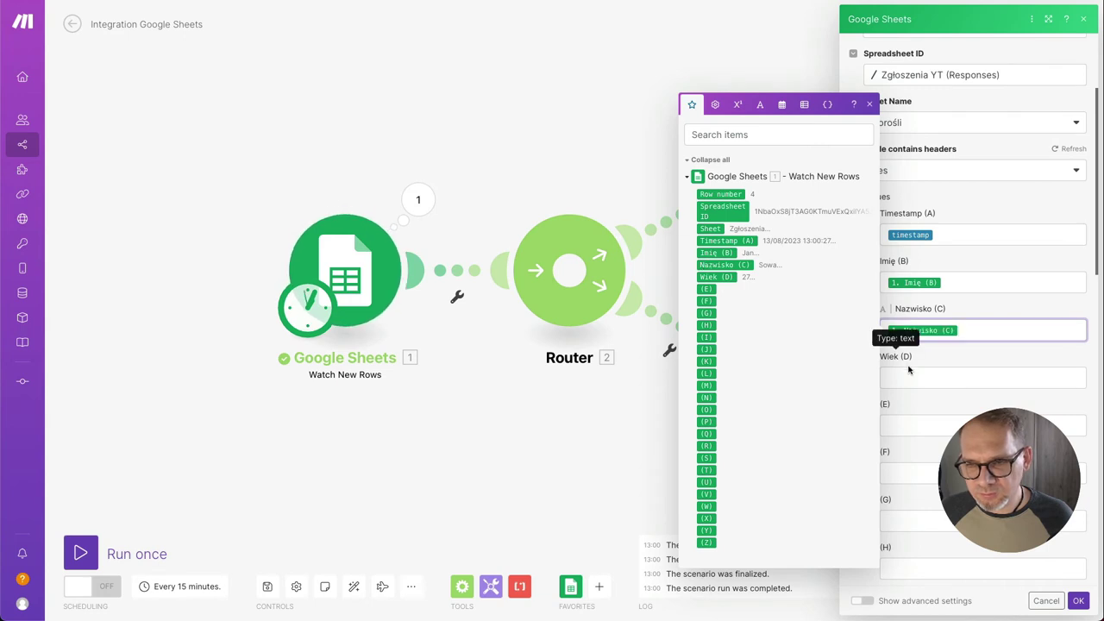
pyautogui.press('Tab')
pyautogui.scroll(-10, 1011, 376)
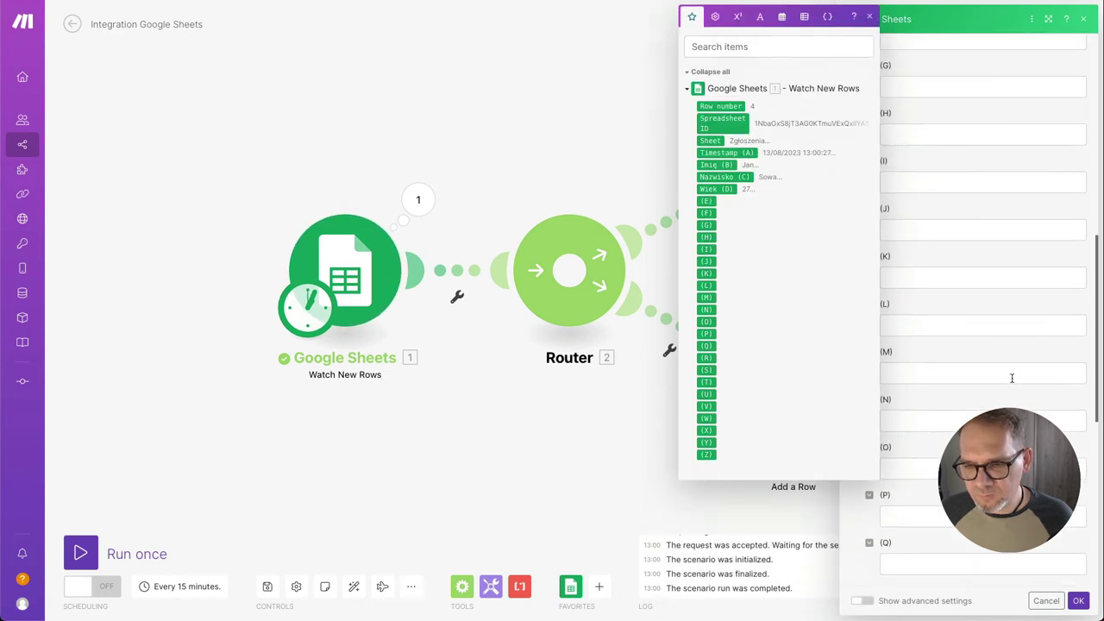
pyautogui.scroll(-5, 1011, 376)
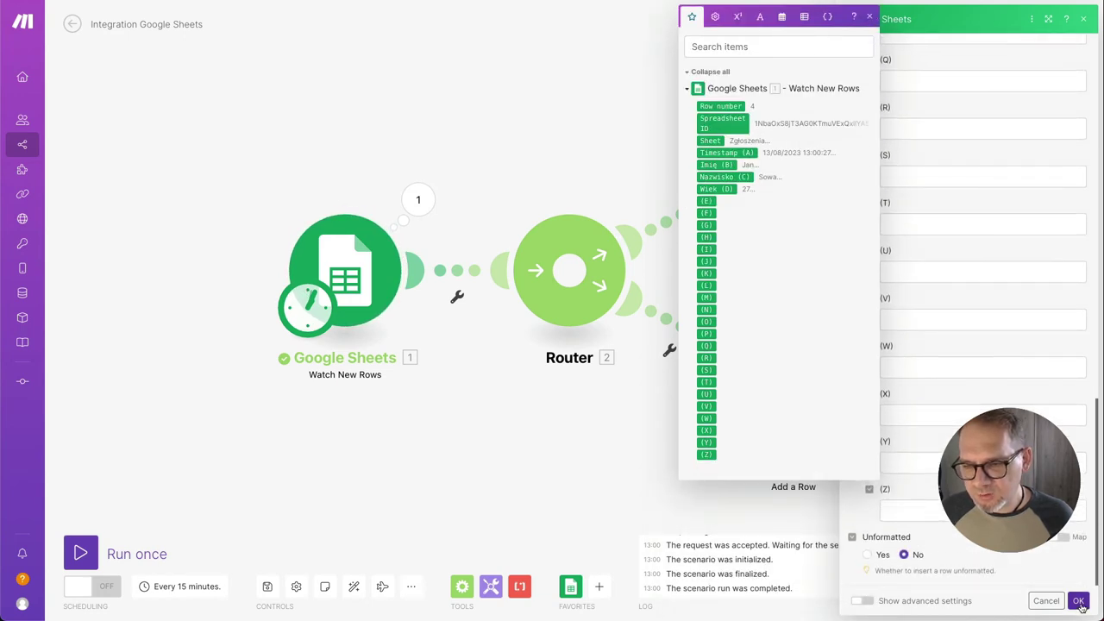
pyautogui.click(1080, 602)
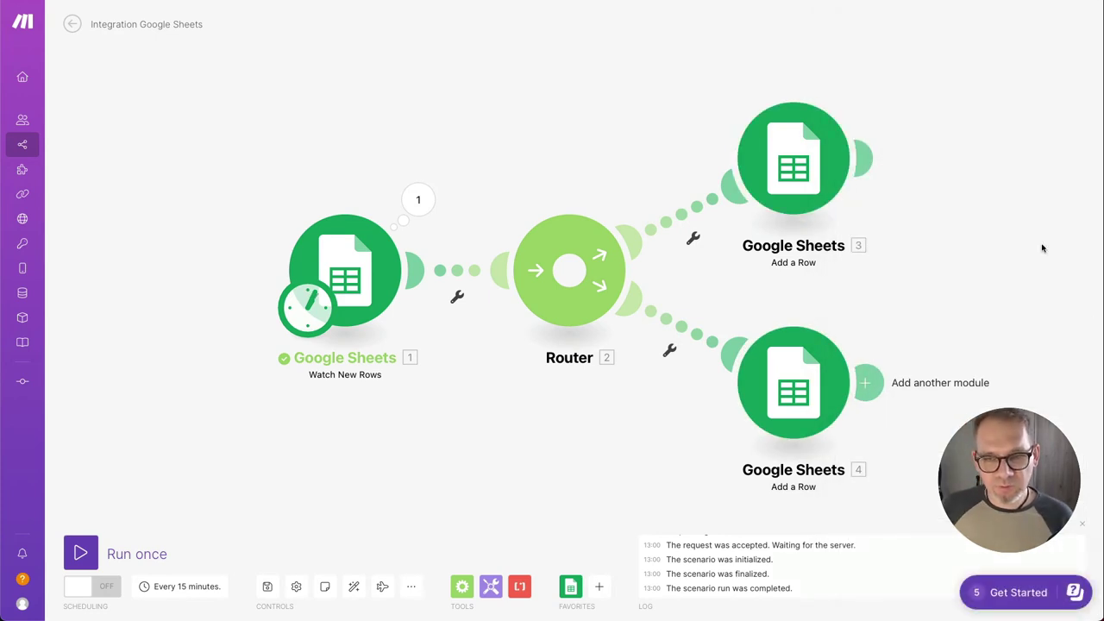
# Add a filter to the upper route and label it Dzieci.
pyautogui.click(694, 241)
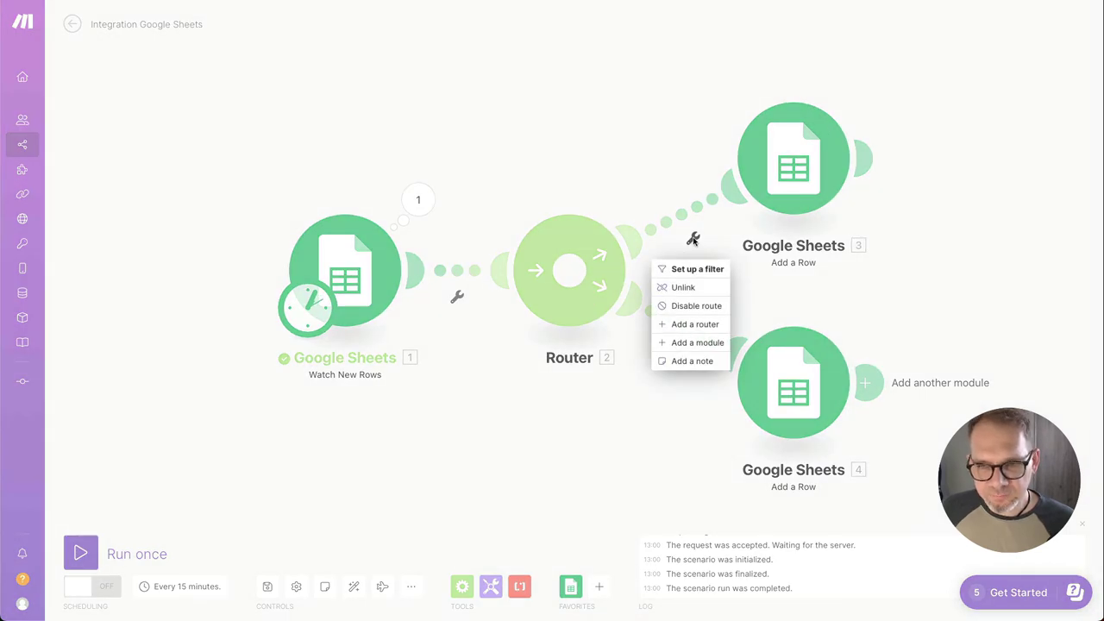
pyautogui.click(678, 245)
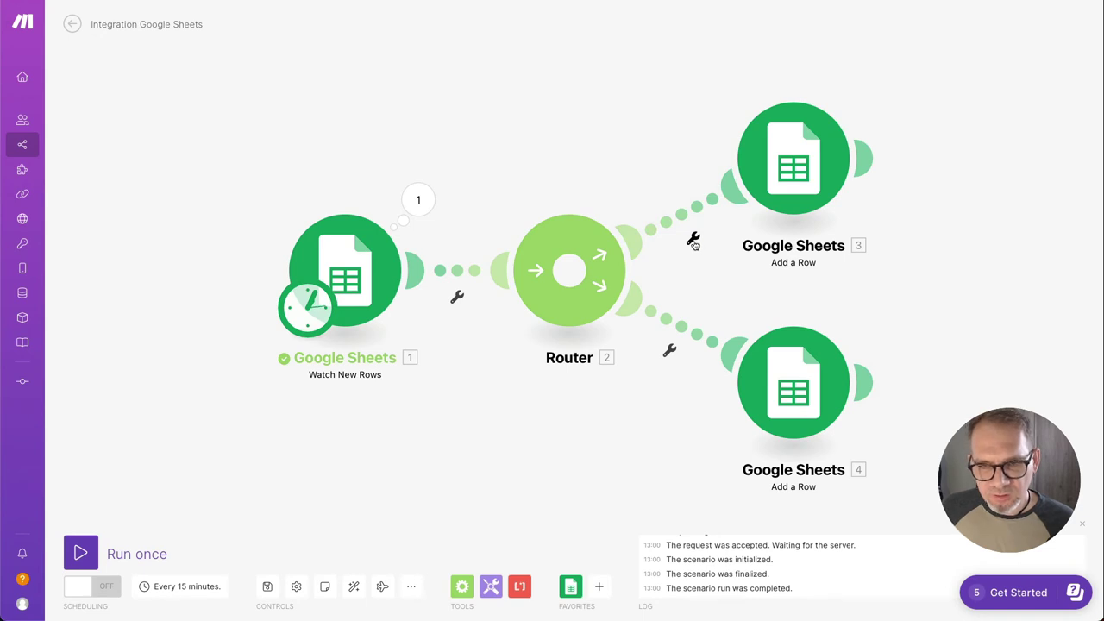
pyautogui.click(693, 241)
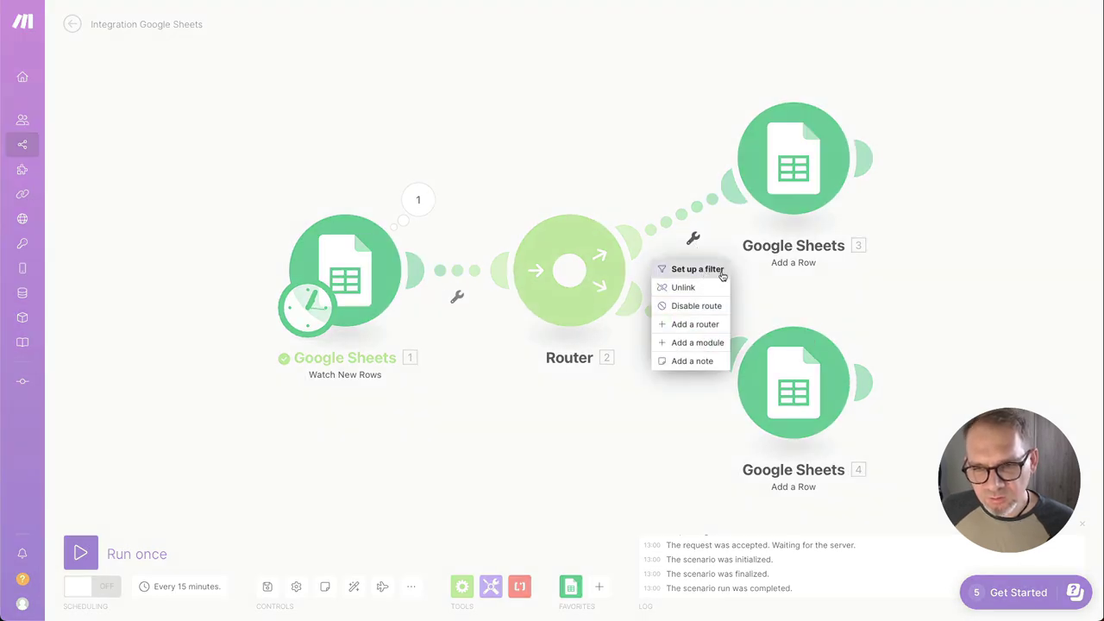
pyautogui.click(709, 270)
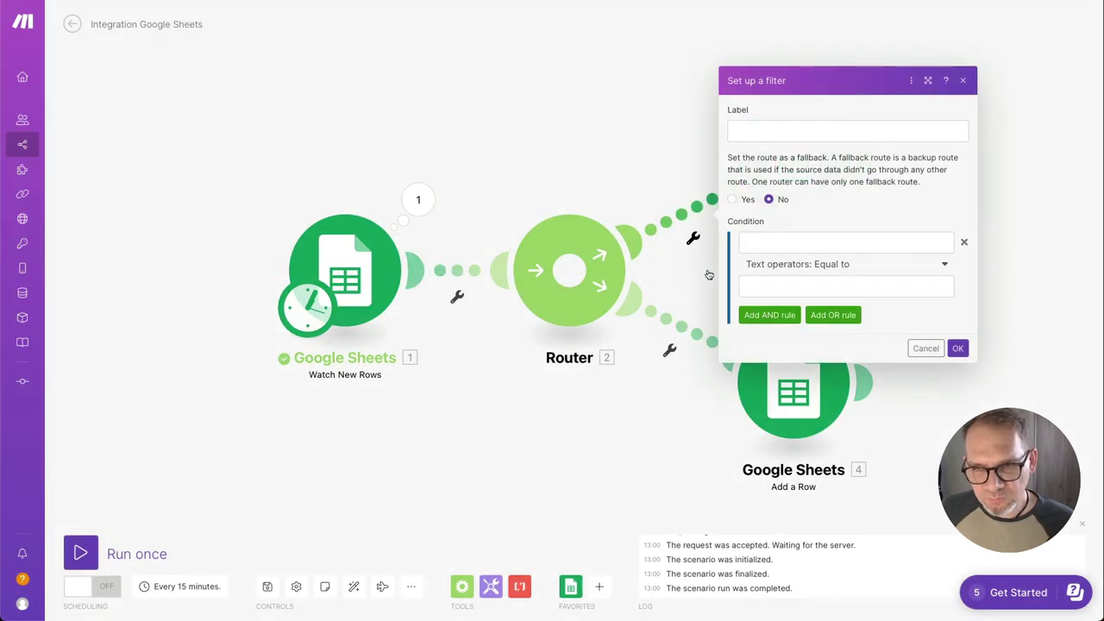
pyautogui.click(764, 129)
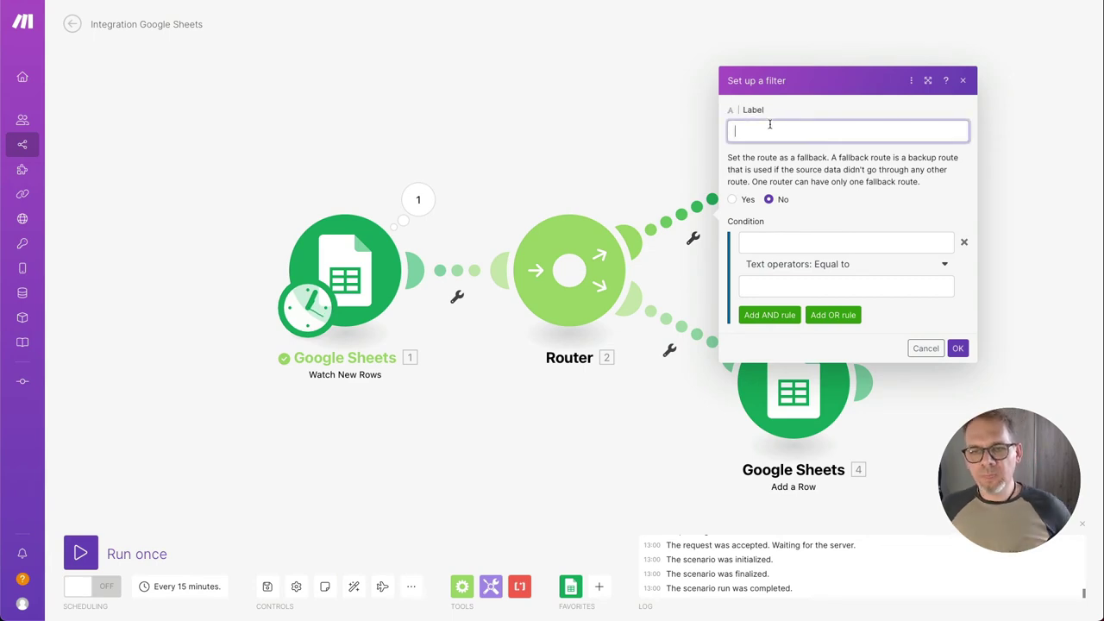
pyautogui.write('Dzieci')
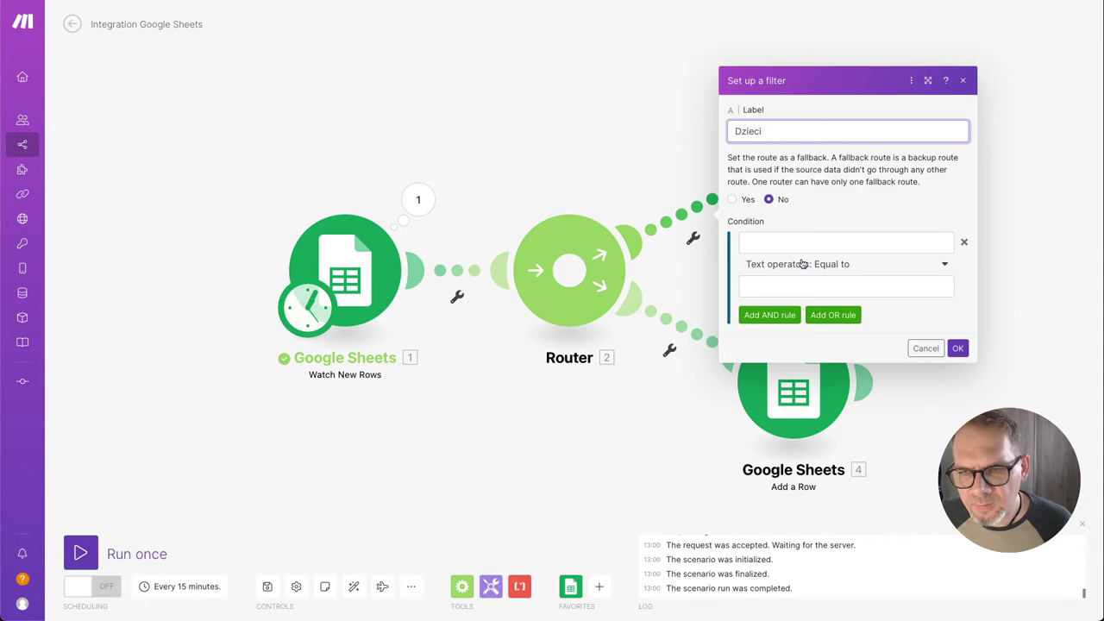
# Set the condition to Wiek (D) numerically less than 18 and save the filter.
pyautogui.click(777, 245)
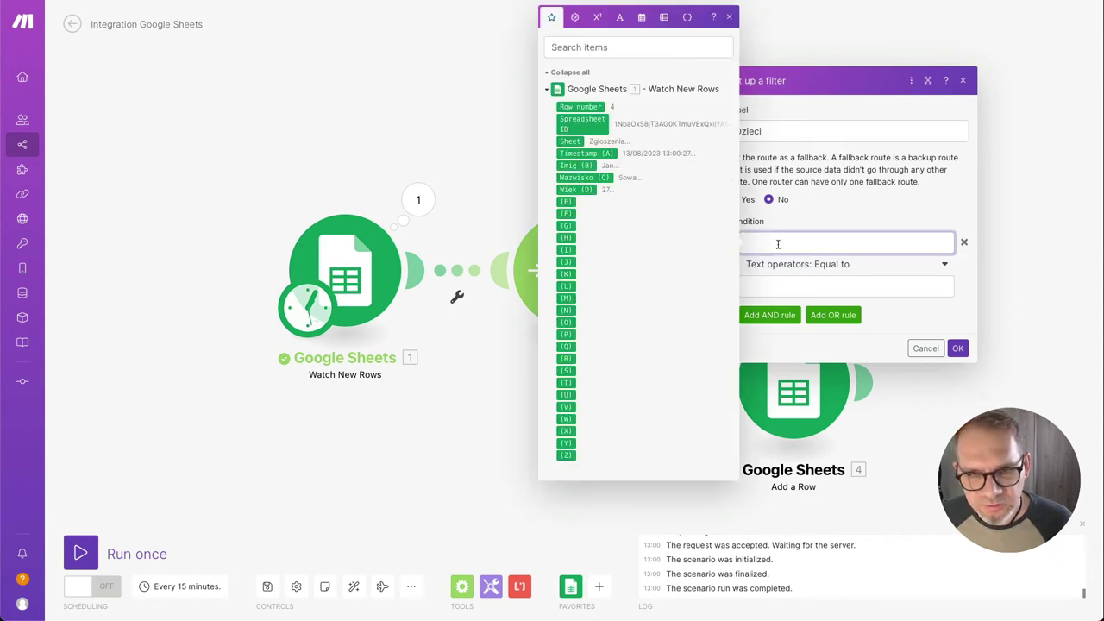
pyautogui.click(576, 189)
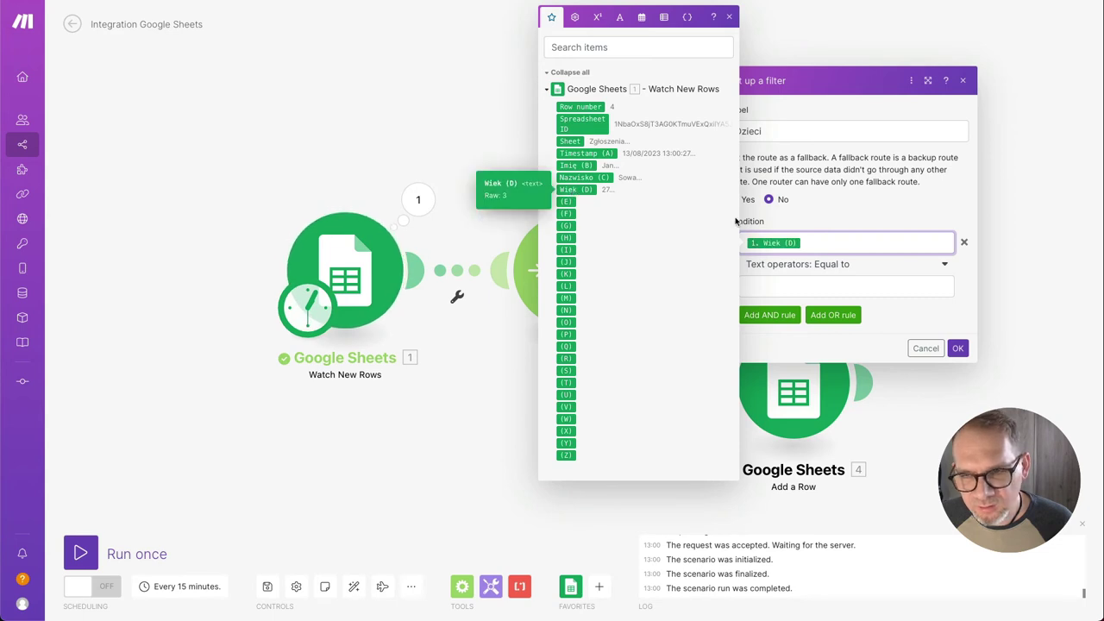
pyautogui.click(837, 267)
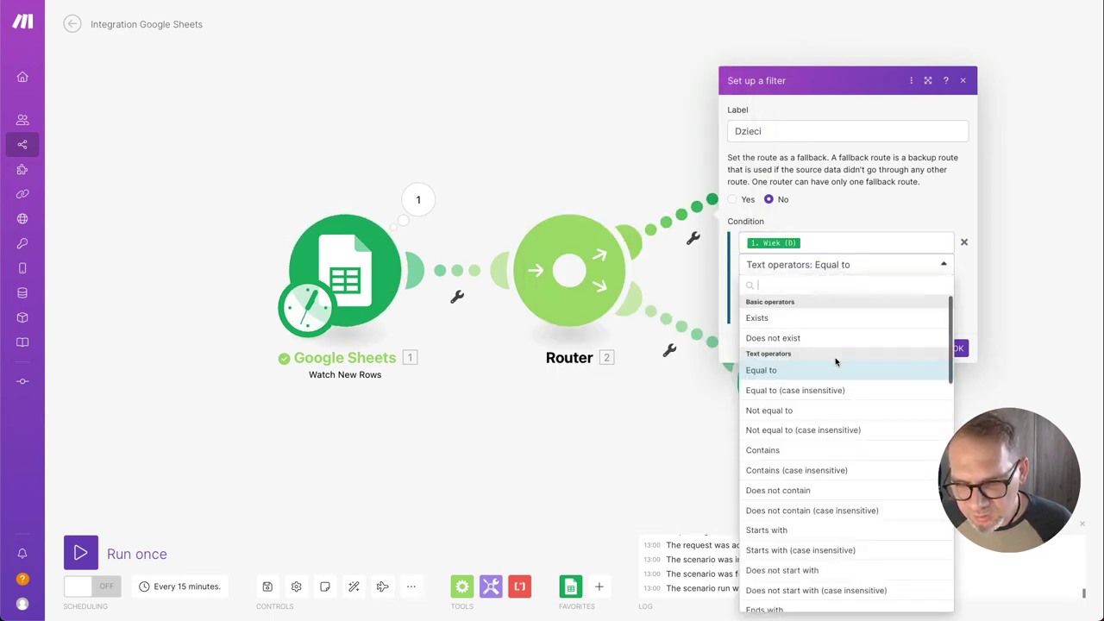
pyautogui.scroll(-1, 835, 362)
pyautogui.scroll(-1, 835, 362)
pyautogui.scroll(-2, 835, 363)
pyautogui.scroll(-2, 835, 362)
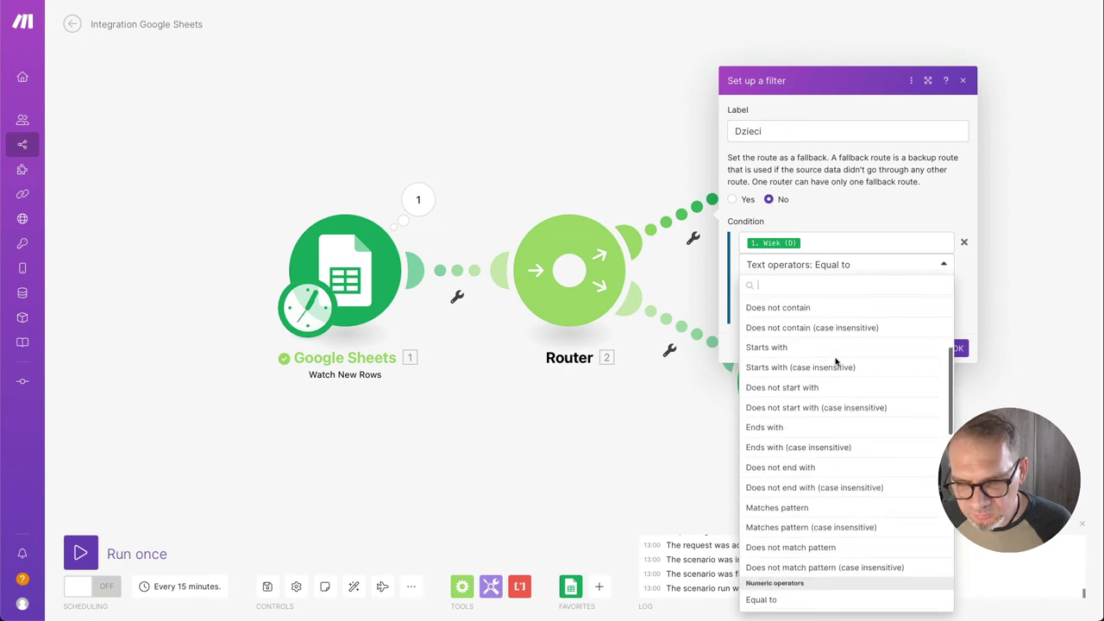
pyautogui.scroll(-2, 834, 363)
pyautogui.scroll(-2, 835, 362)
pyautogui.scroll(-1, 835, 363)
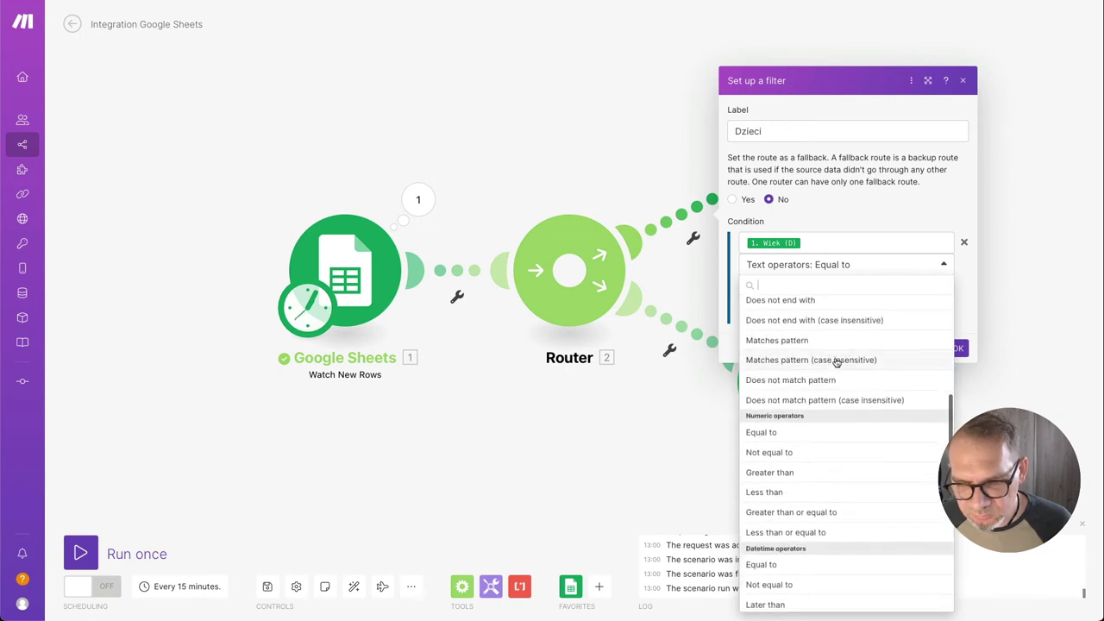
pyautogui.scroll(-1, 834, 362)
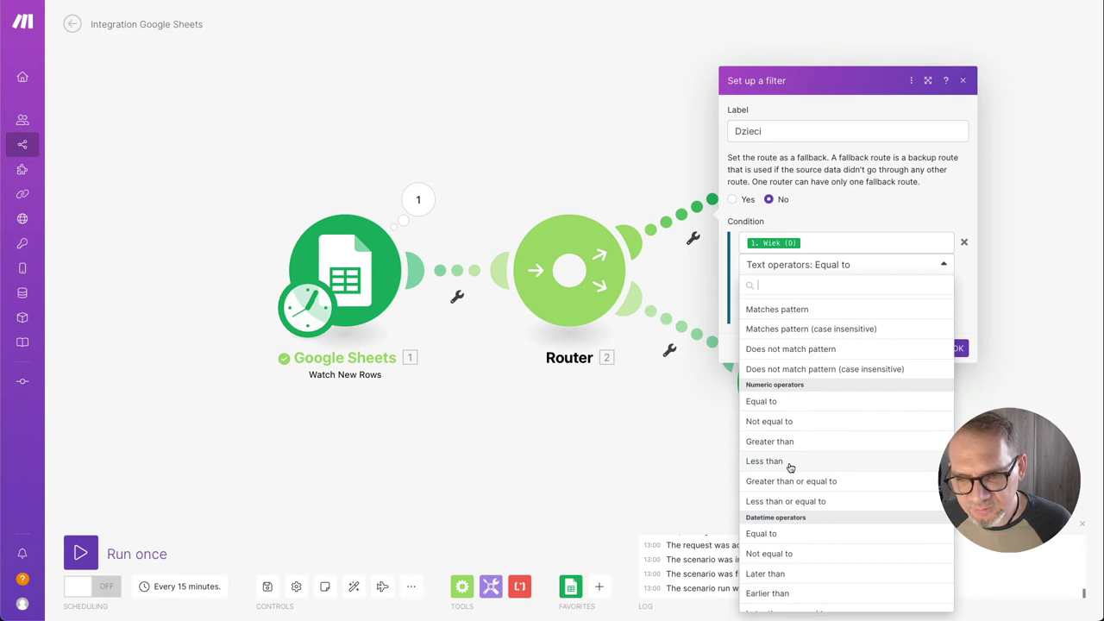
pyautogui.click(790, 468)
pyautogui.click(776, 285)
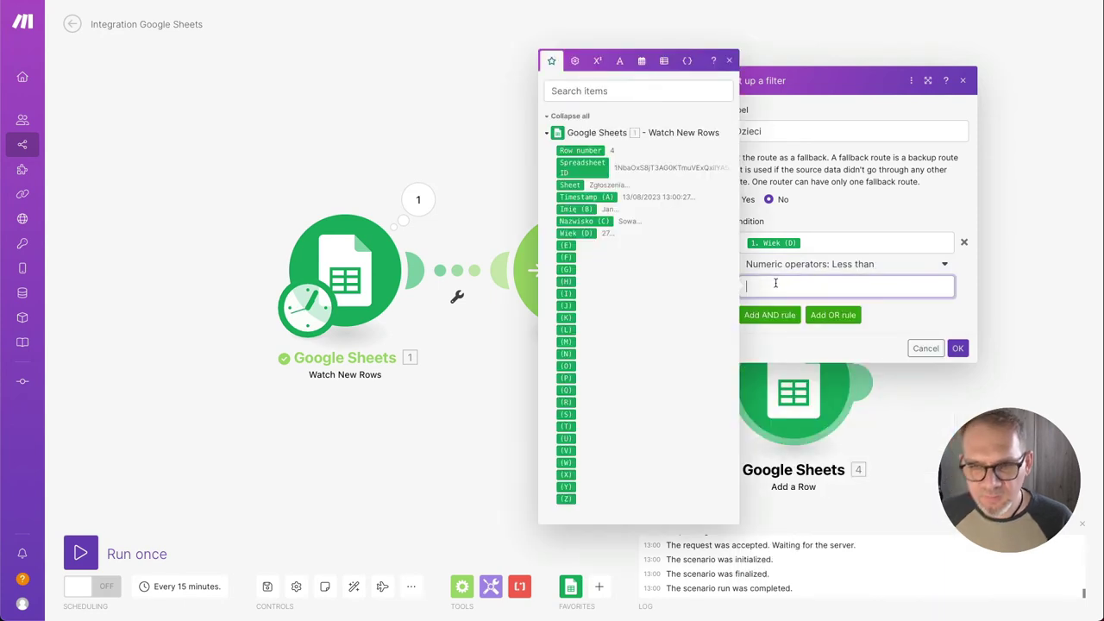
pyautogui.write('18')
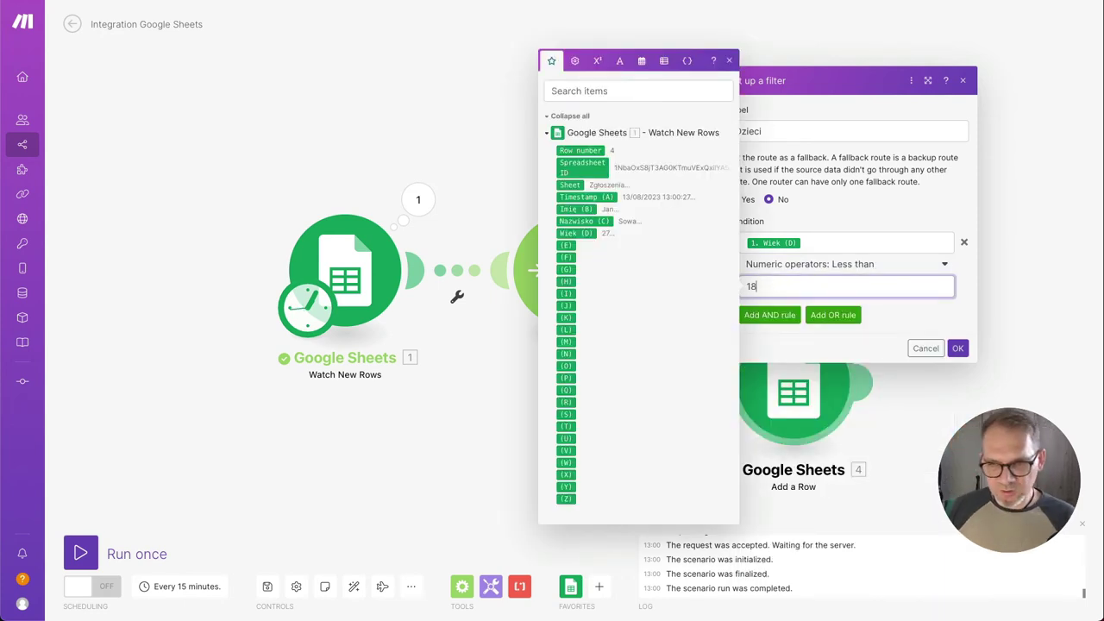
pyautogui.click(875, 214)
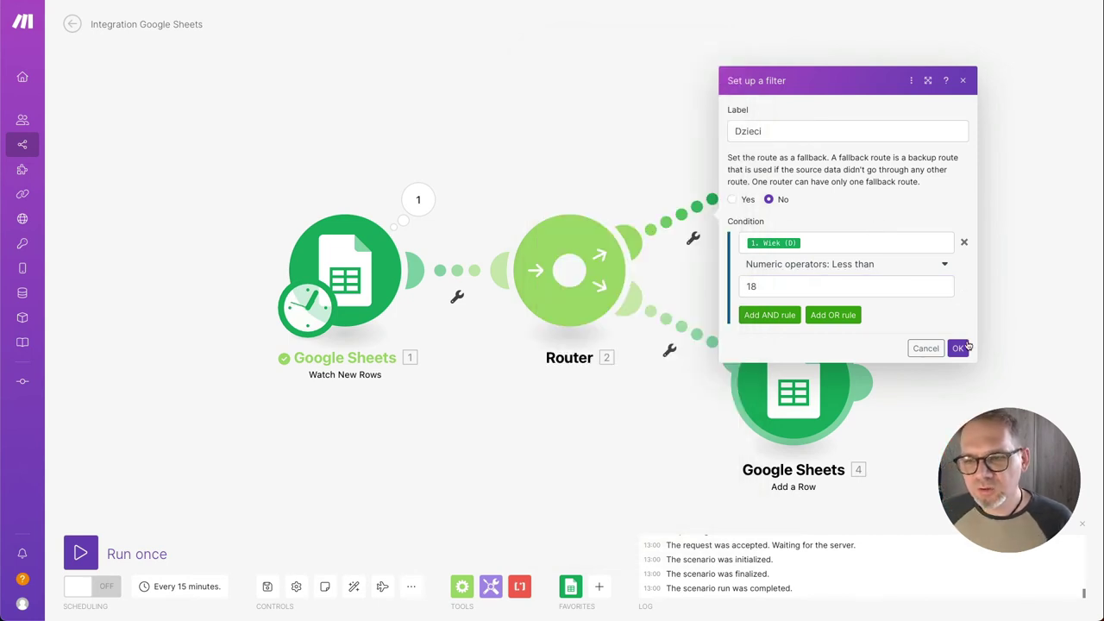
pyautogui.click(959, 349)
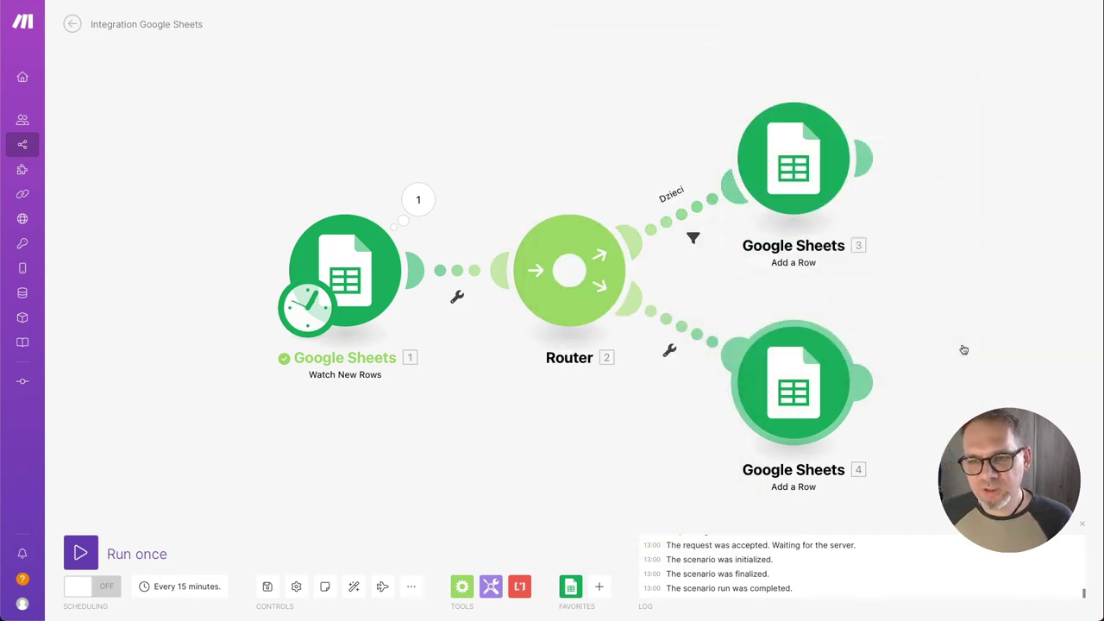
# Set up a filter on the lower route labelled Dorośli.
pyautogui.click(668, 351)
pyautogui.click(663, 382)
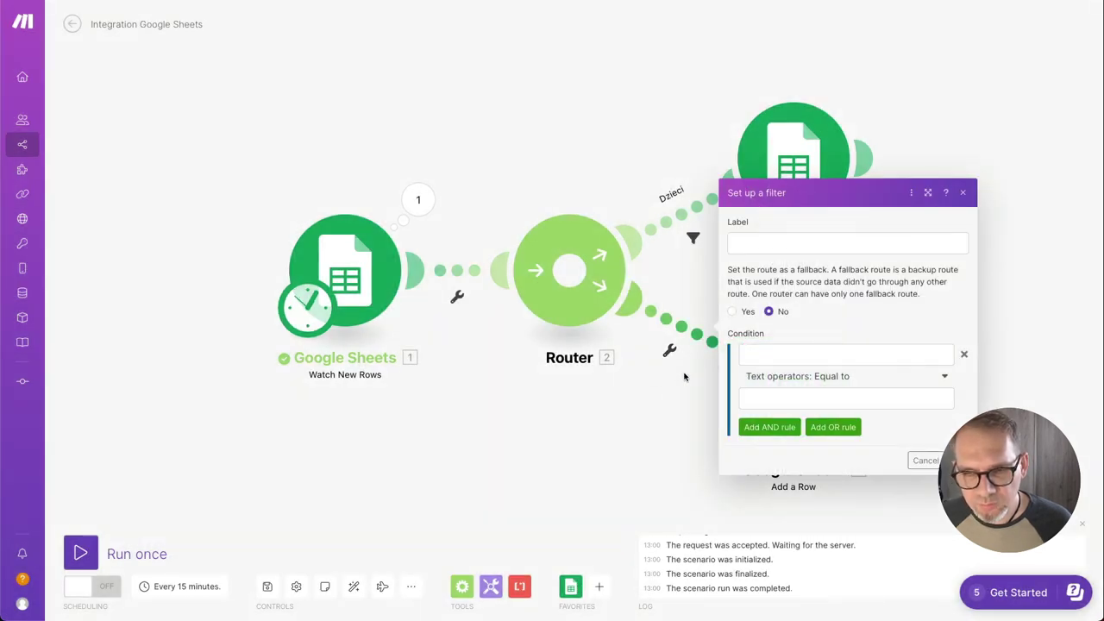
pyautogui.click(755, 246)
pyautogui.write('Do')
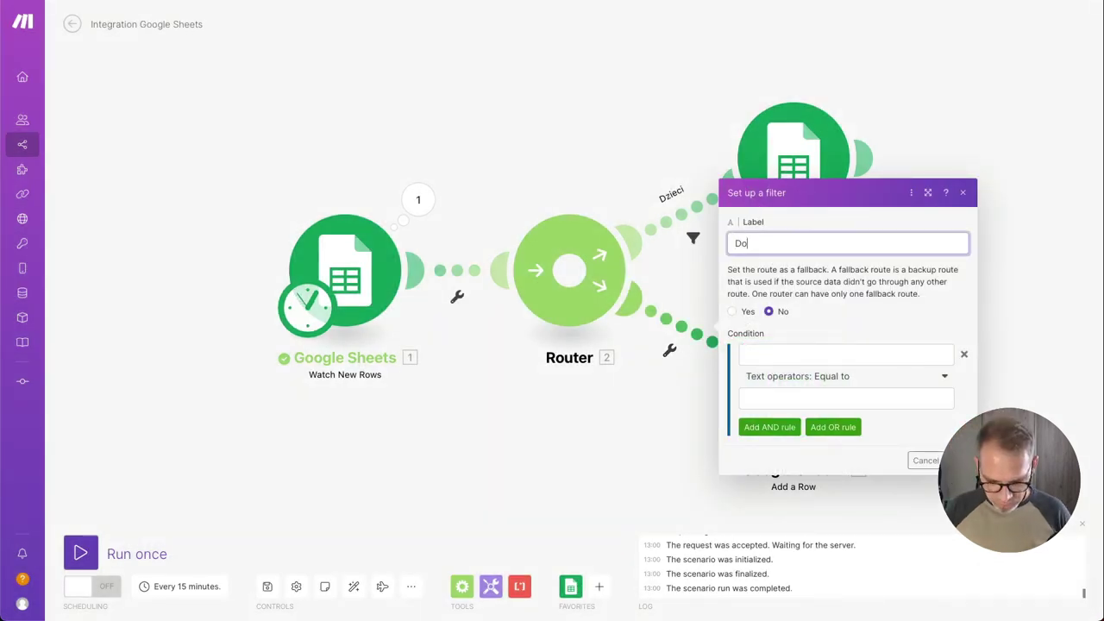
pyautogui.write('rośli')
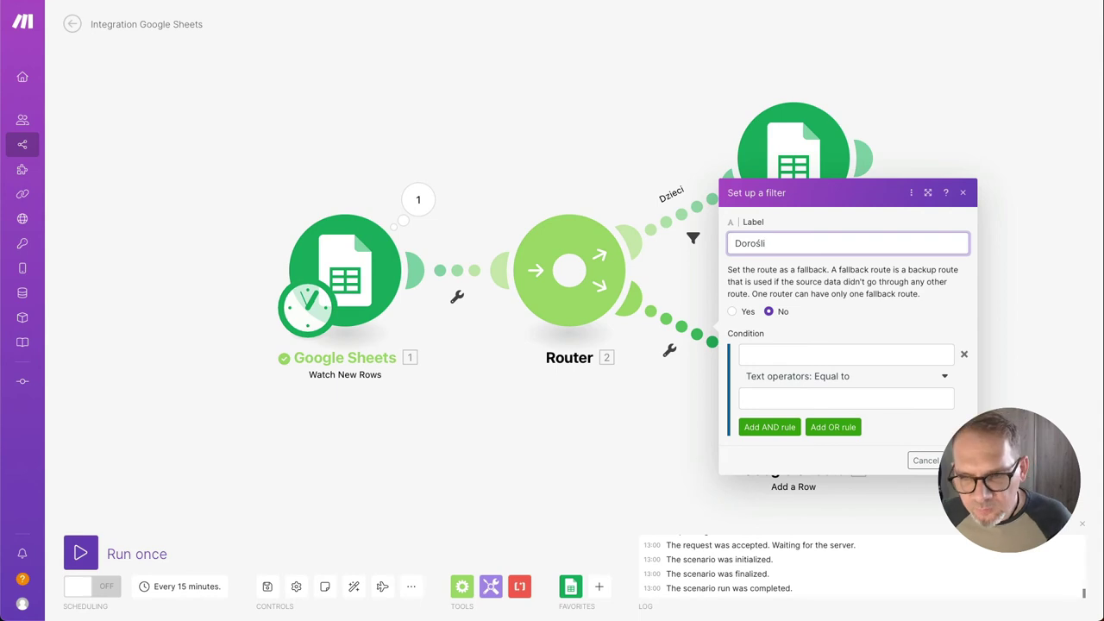
# Set the condition to Wiek (D) greater than or equal to 18 and save the filter.
pyautogui.click(805, 353)
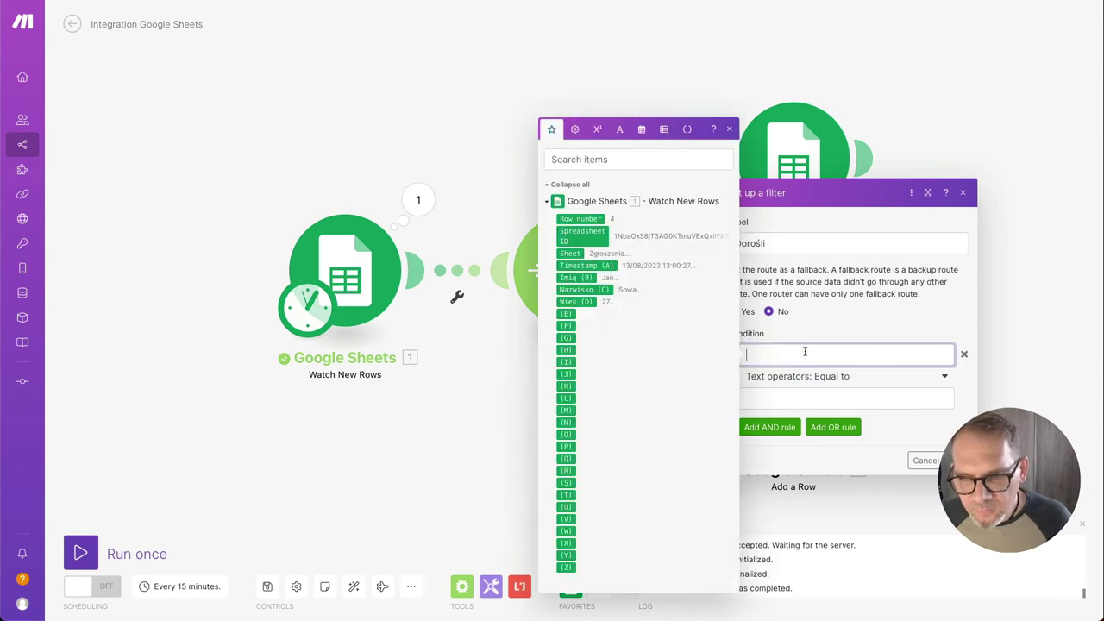
pyautogui.click(576, 301)
pyautogui.click(825, 393)
pyautogui.click(832, 380)
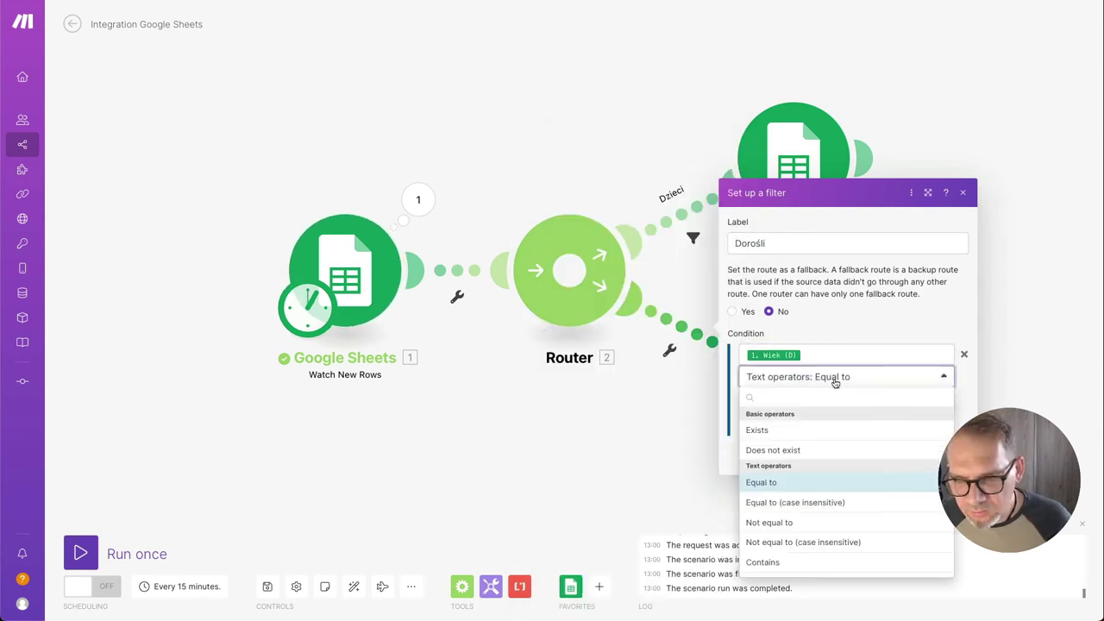
pyautogui.scroll(-3, 816, 463)
pyautogui.scroll(-3, 818, 466)
pyautogui.scroll(-3, 818, 466)
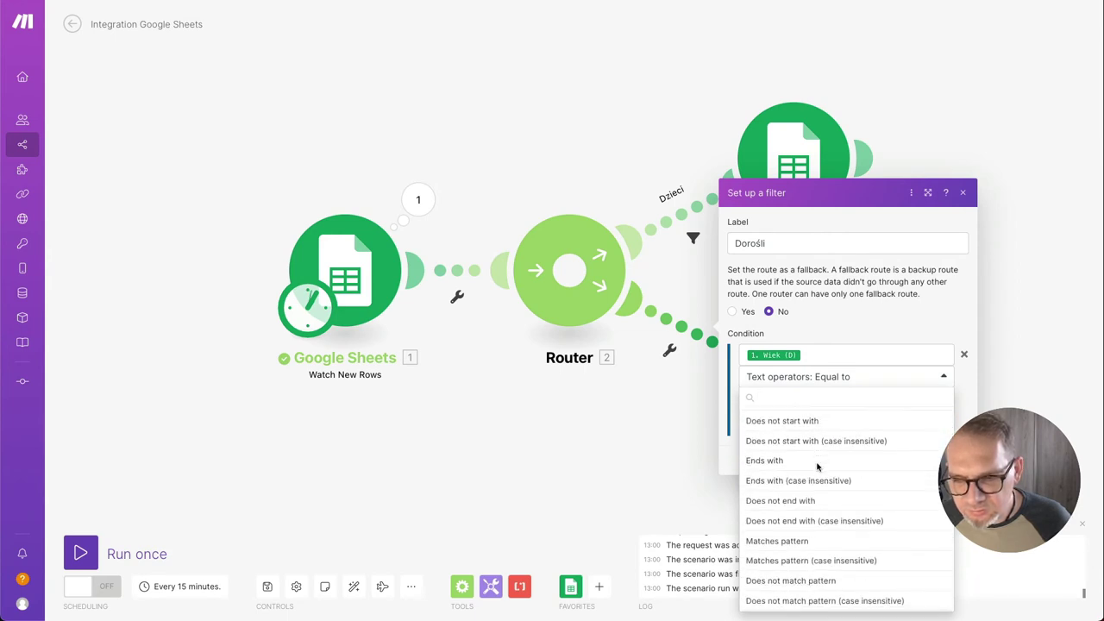
pyautogui.scroll(-3, 818, 466)
pyautogui.scroll(-2, 818, 466)
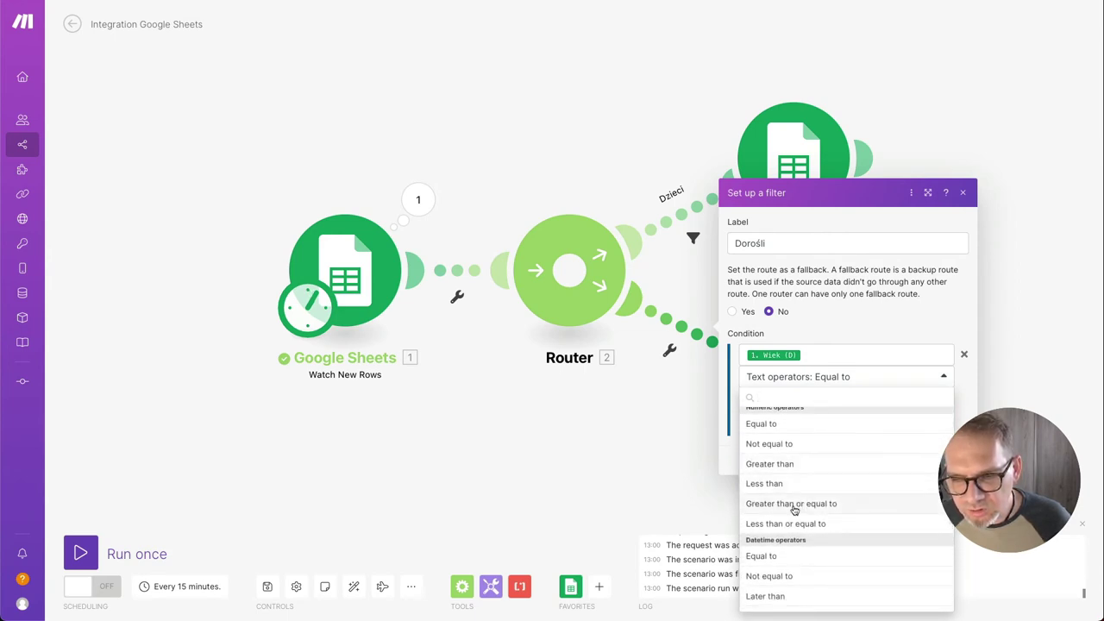
pyautogui.click(794, 504)
pyautogui.click(784, 399)
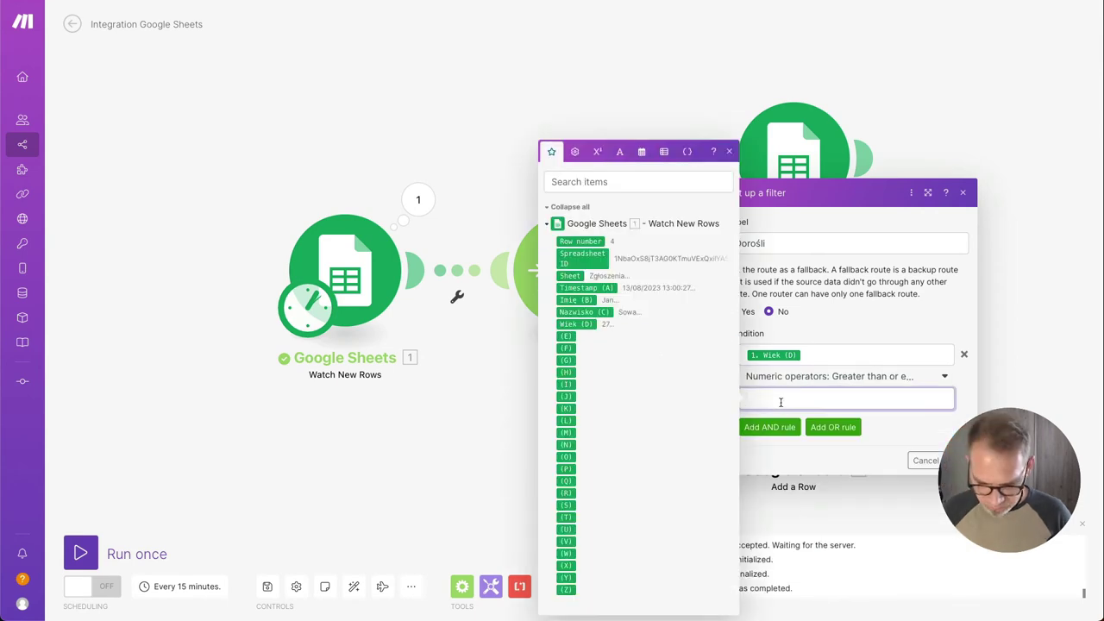
pyautogui.write('18')
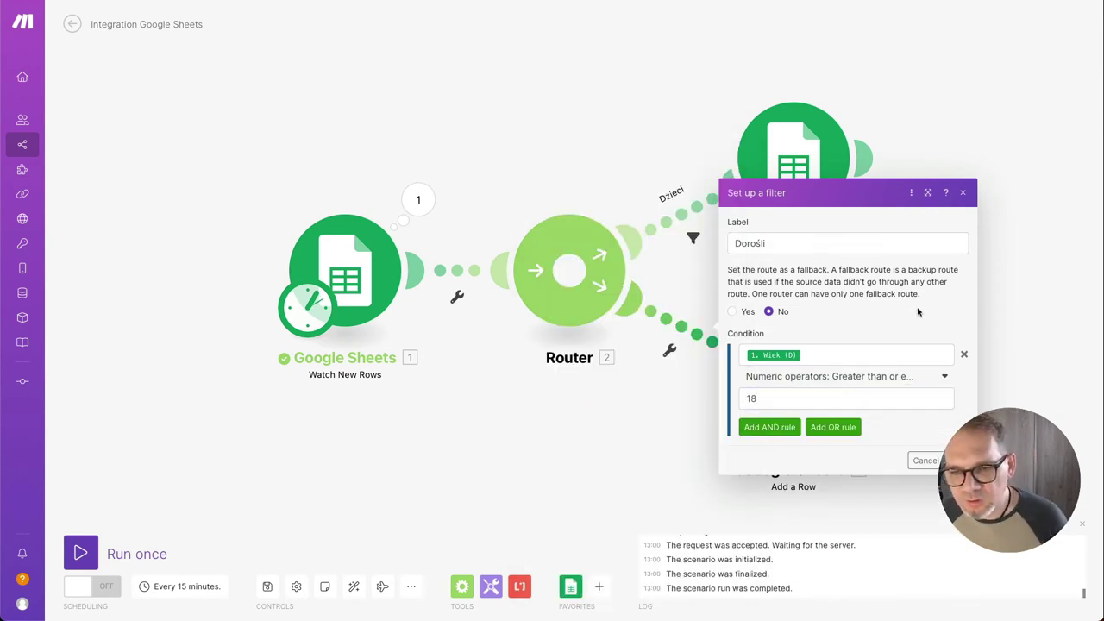
pyautogui.click(917, 312)
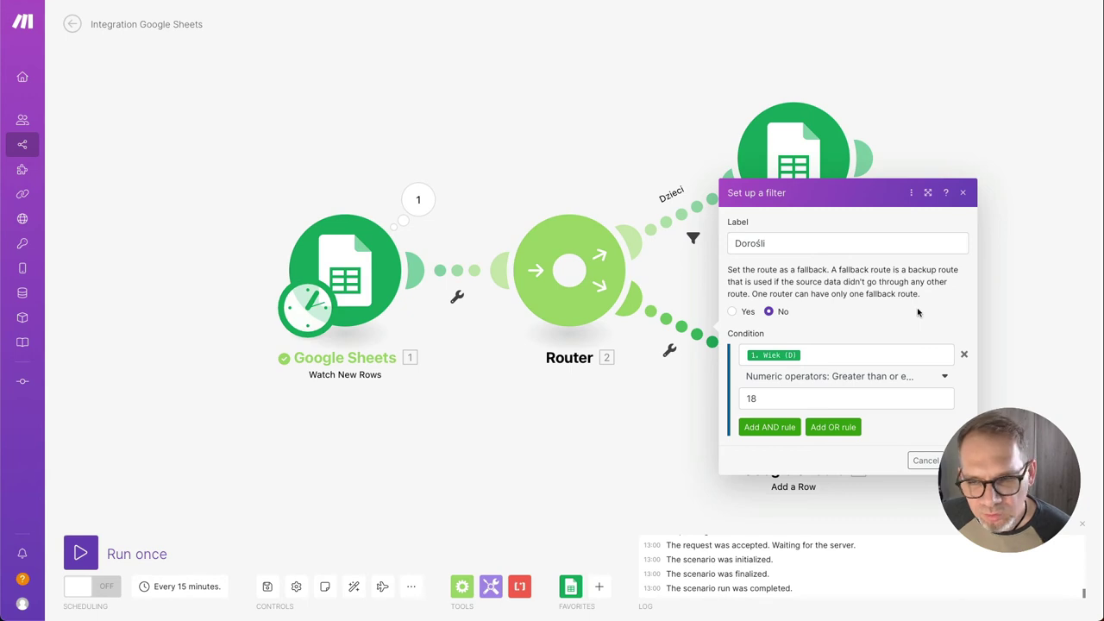
pyautogui.click(958, 460)
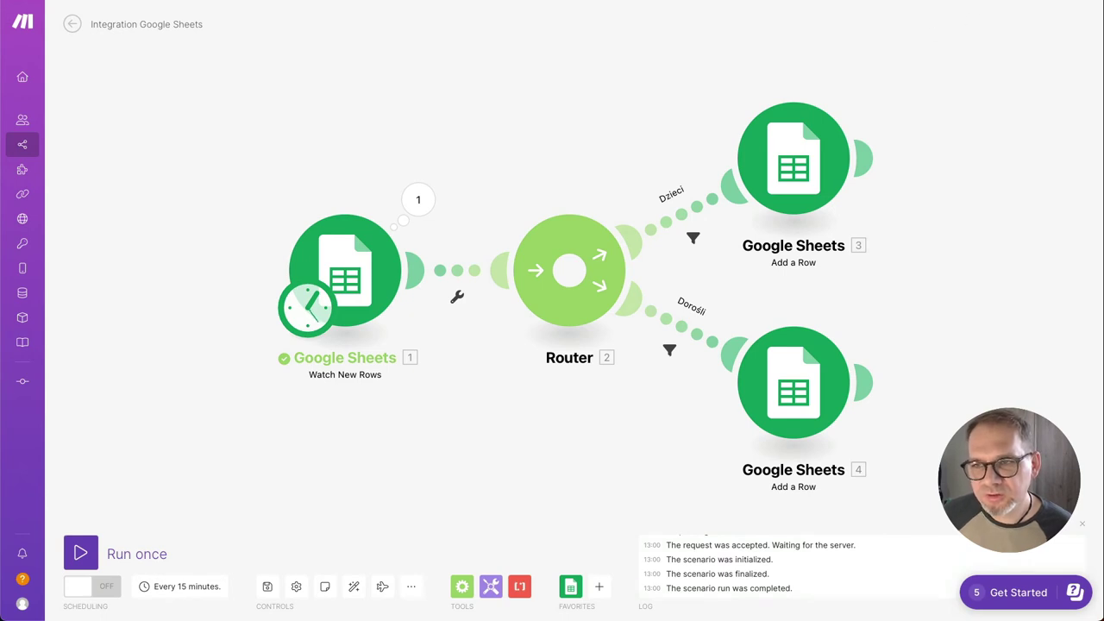
# In the Wyślij zgłoszenie YT form, enter a test first name, correcting a typo.
pyautogui.click(888, 6)
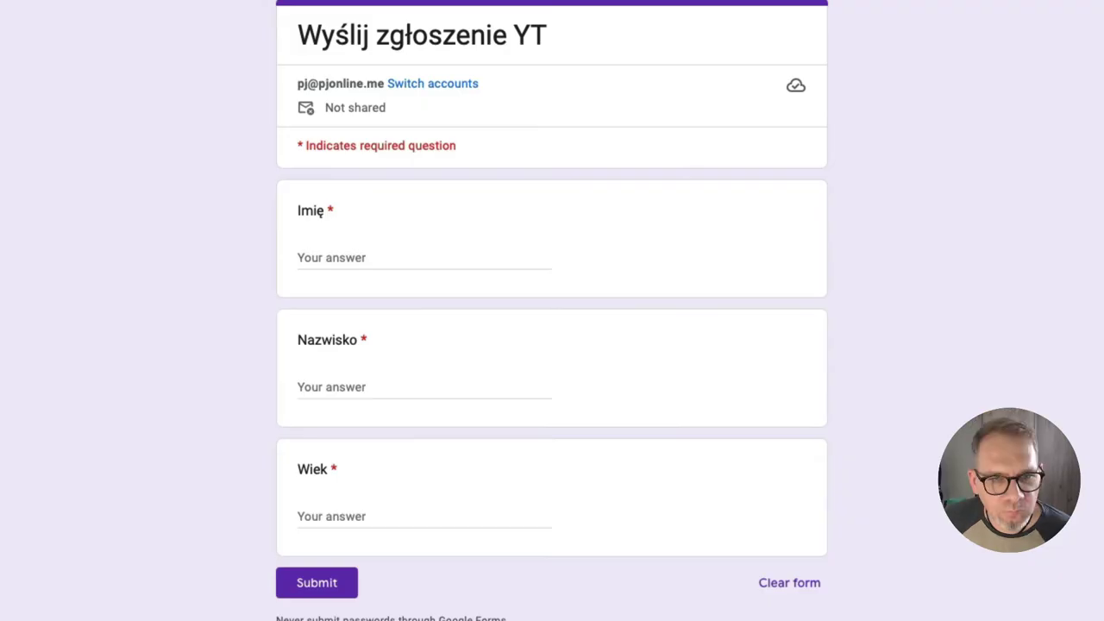
pyautogui.click(360, 255)
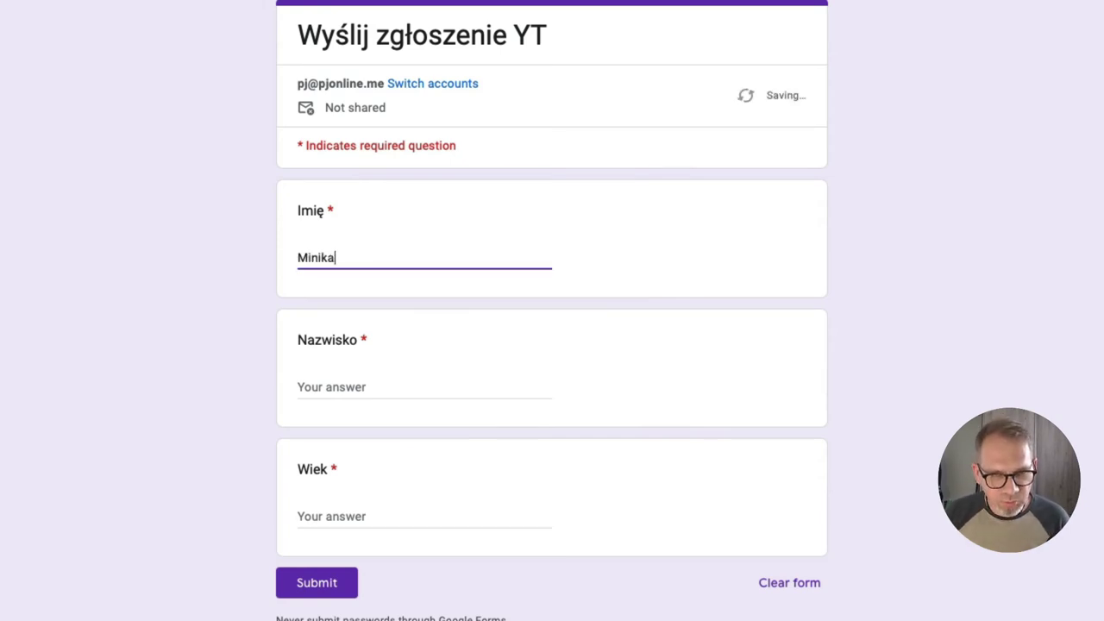
pyautogui.press('Tab')
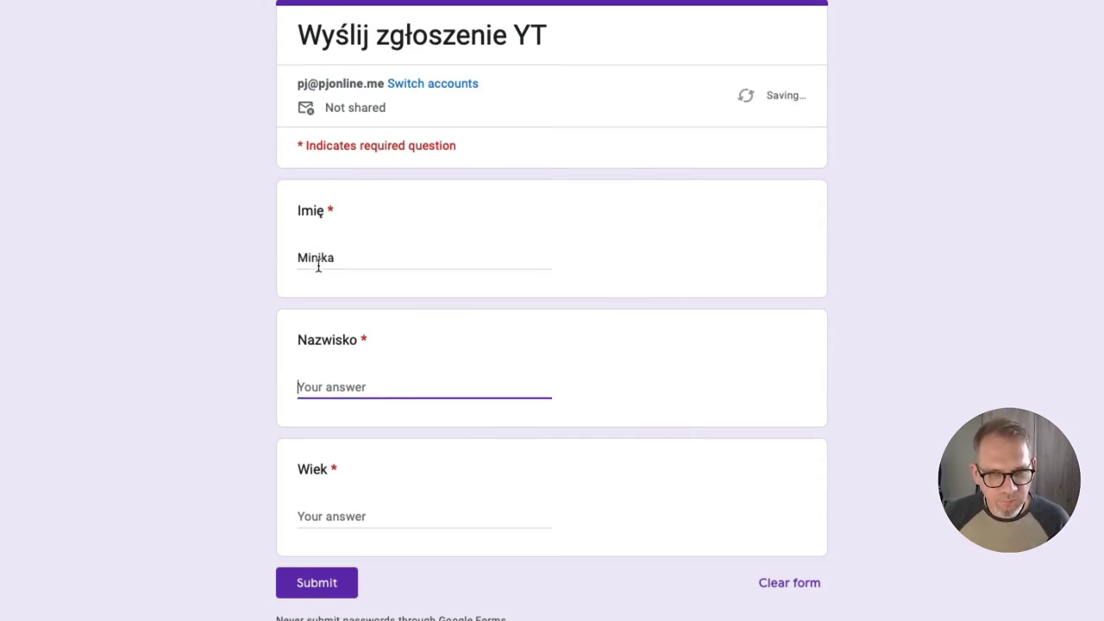
pyautogui.click(318, 265)
pyautogui.doubleClick(320, 257)
pyautogui.write('Mon')
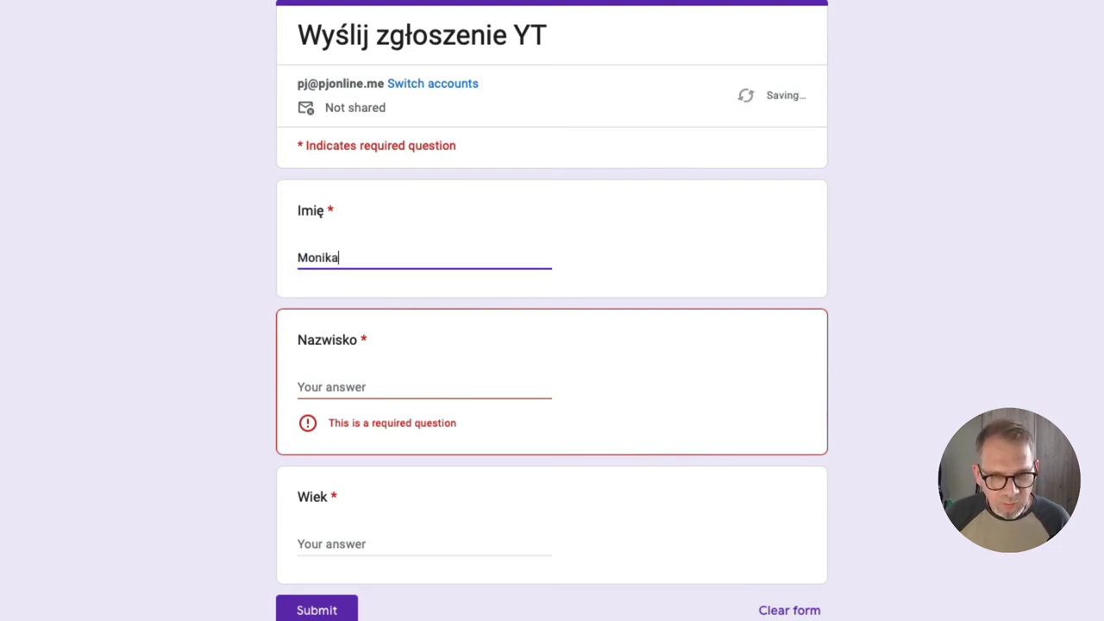
# Fill in a surname and age 17, submit, and run the Make scenario once.
pyautogui.press('Tab')
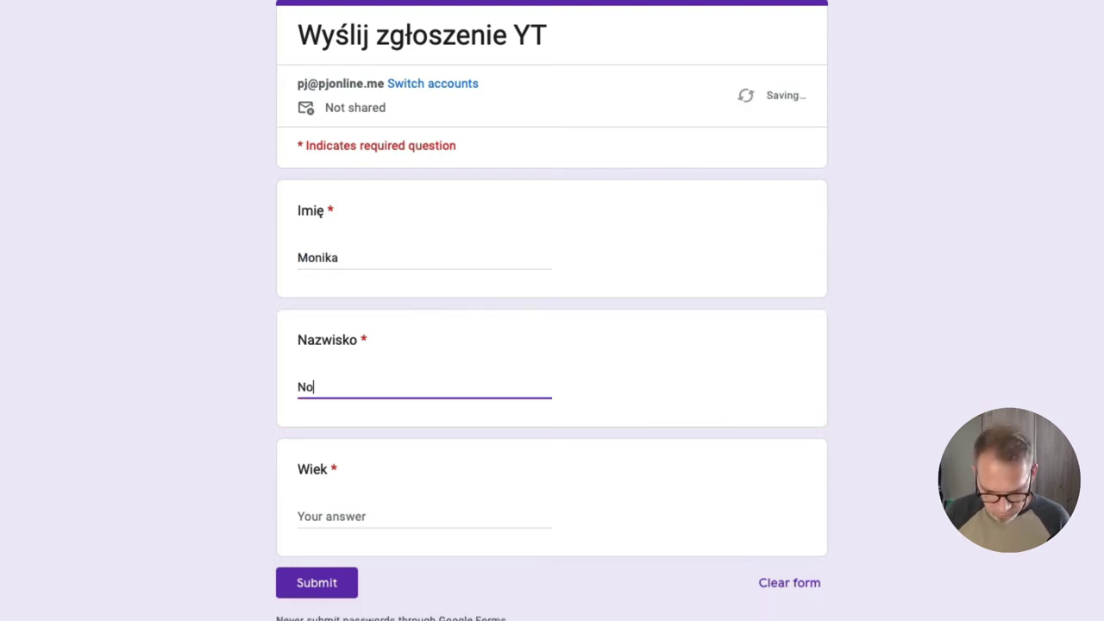
pyautogui.press('Tab')
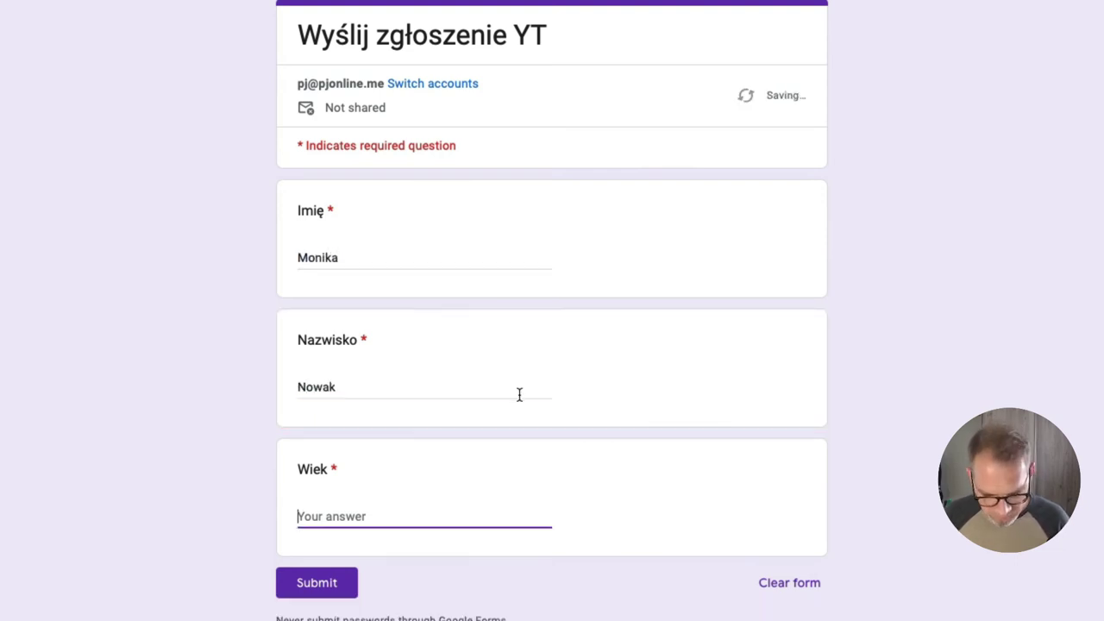
pyautogui.write('17')
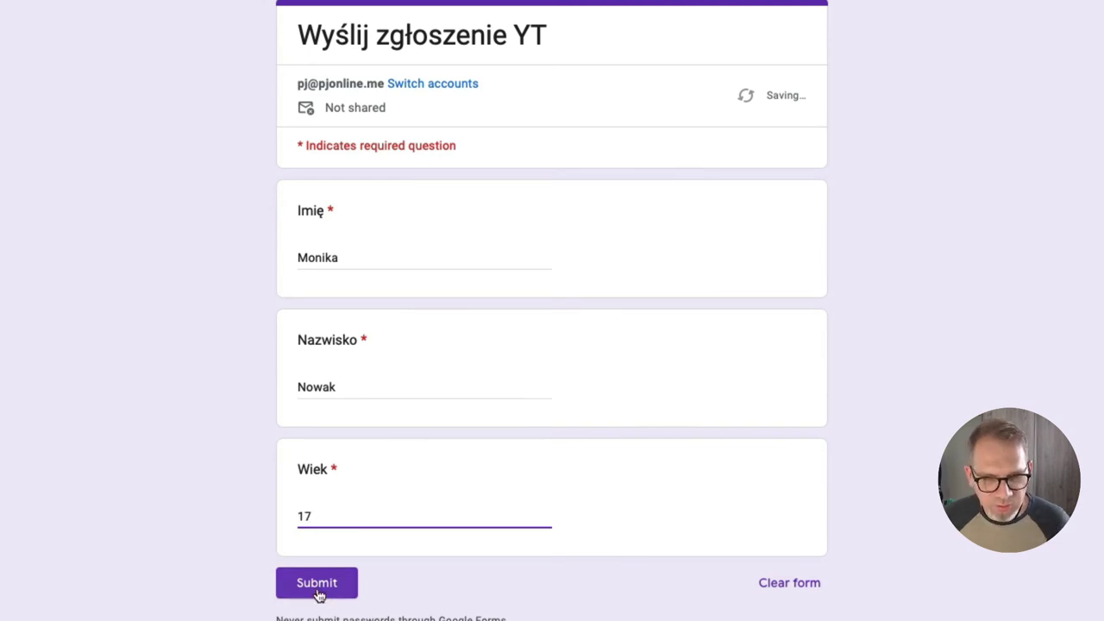
pyautogui.click(318, 592)
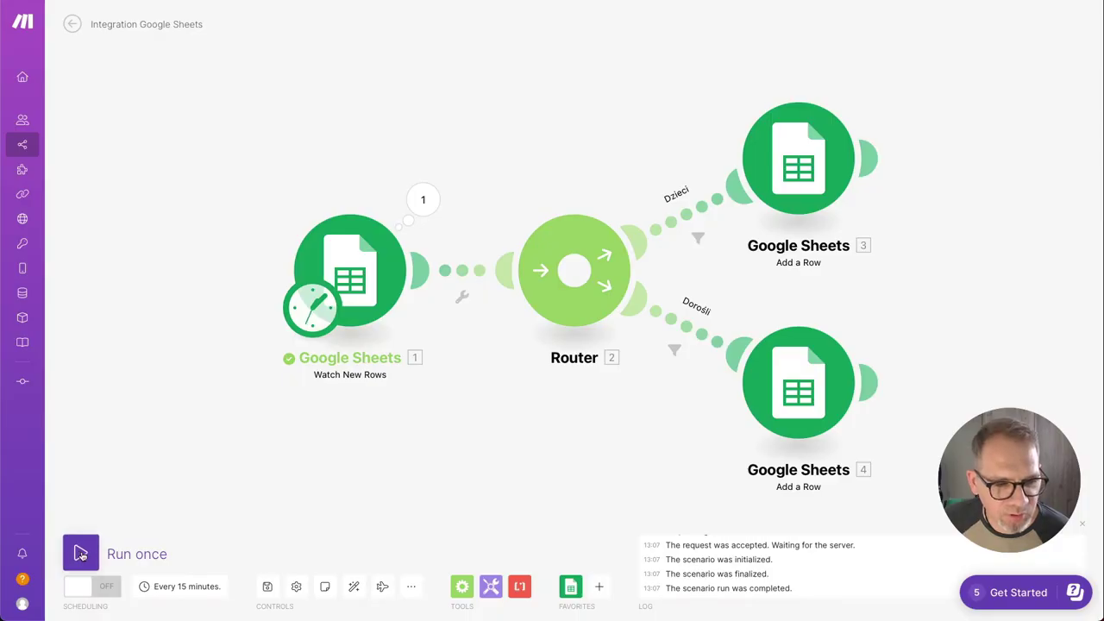
pyautogui.click(81, 553)
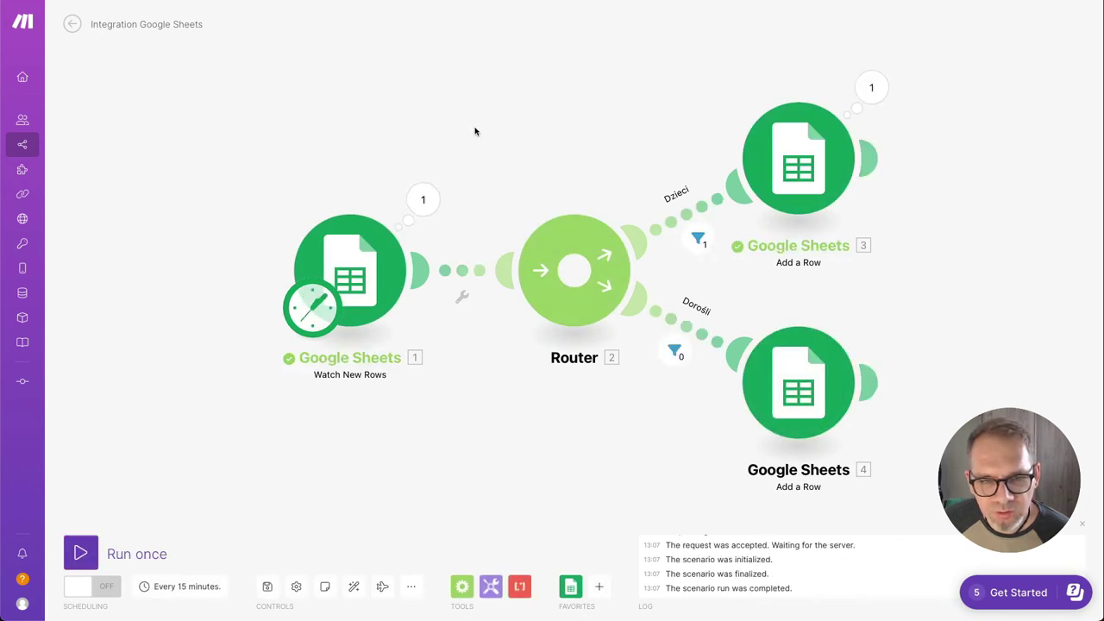
pyautogui.click(423, 199)
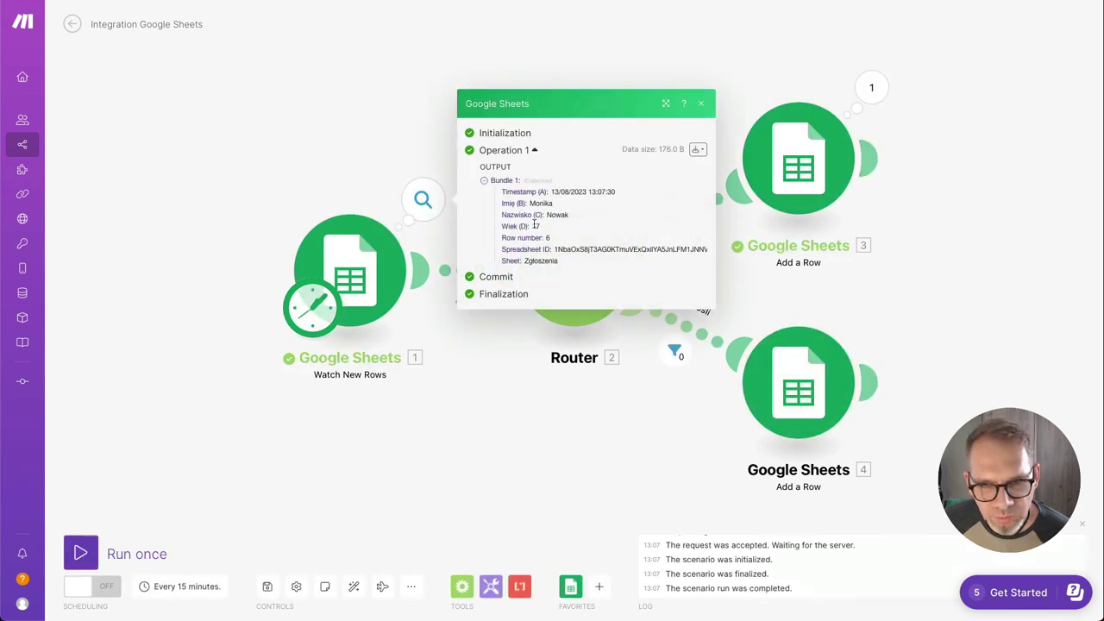
pyautogui.click(389, 143)
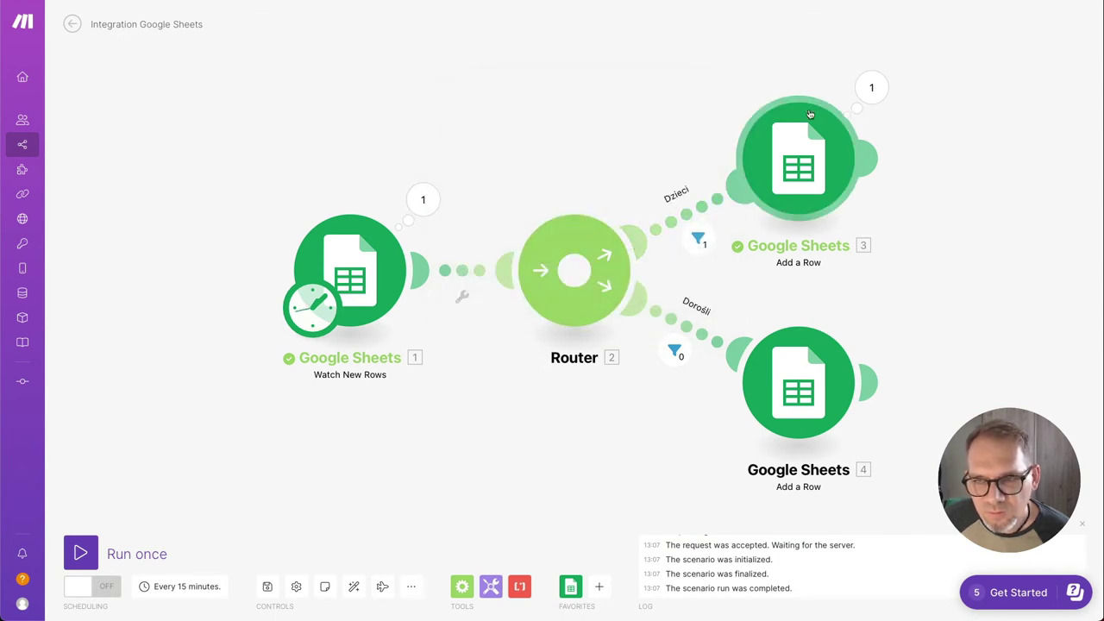
pyautogui.click(871, 90)
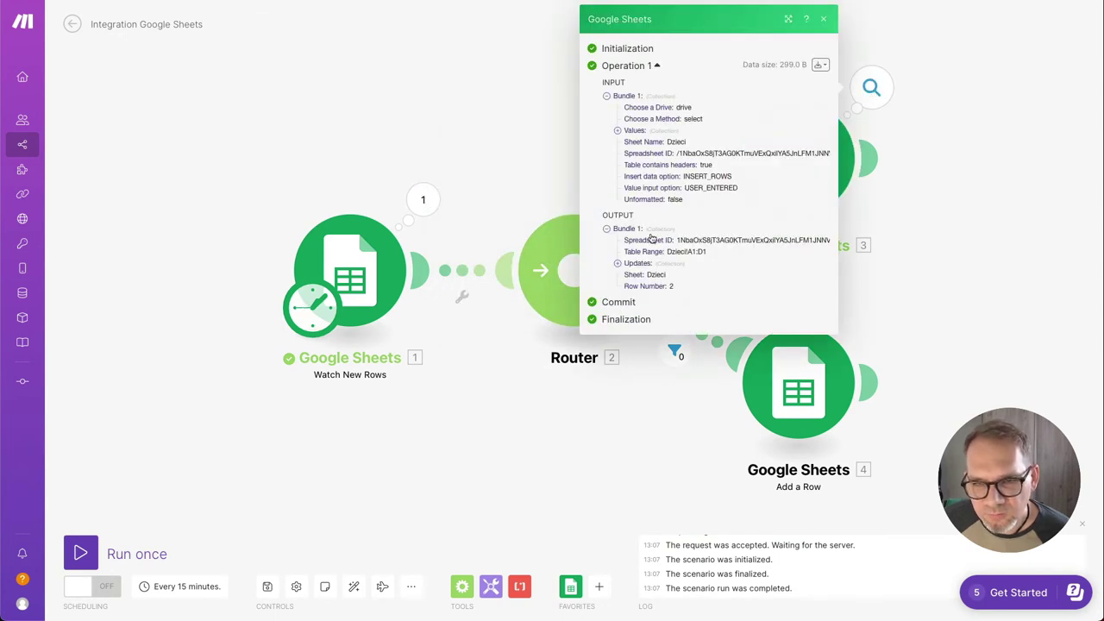
pyautogui.click(505, 125)
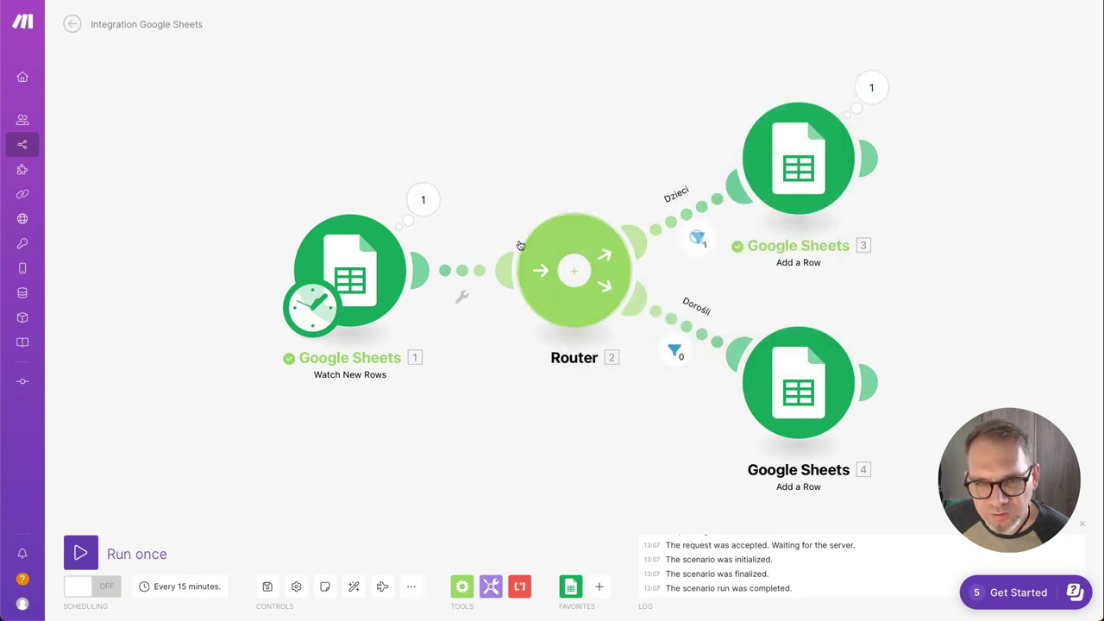
pyautogui.click(871, 87)
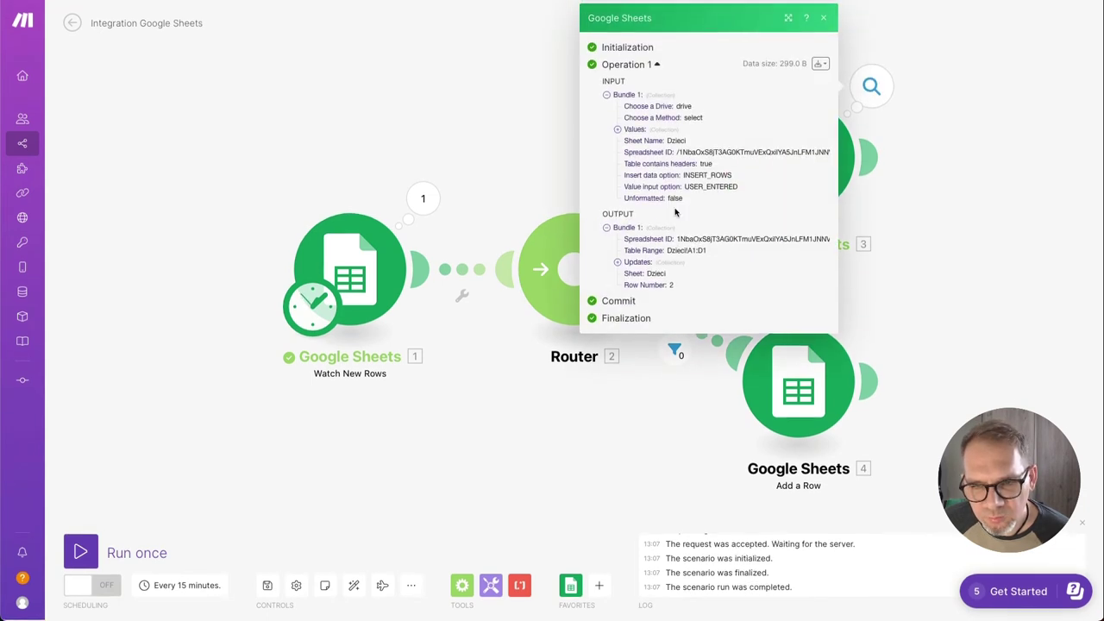
pyautogui.click(618, 263)
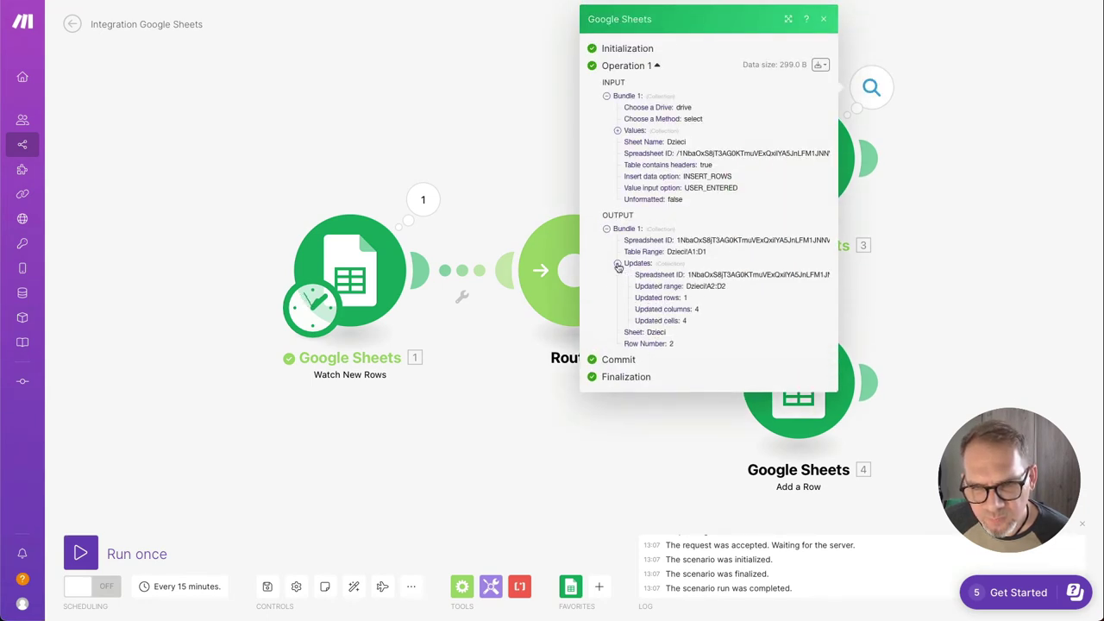
pyautogui.click(525, 121)
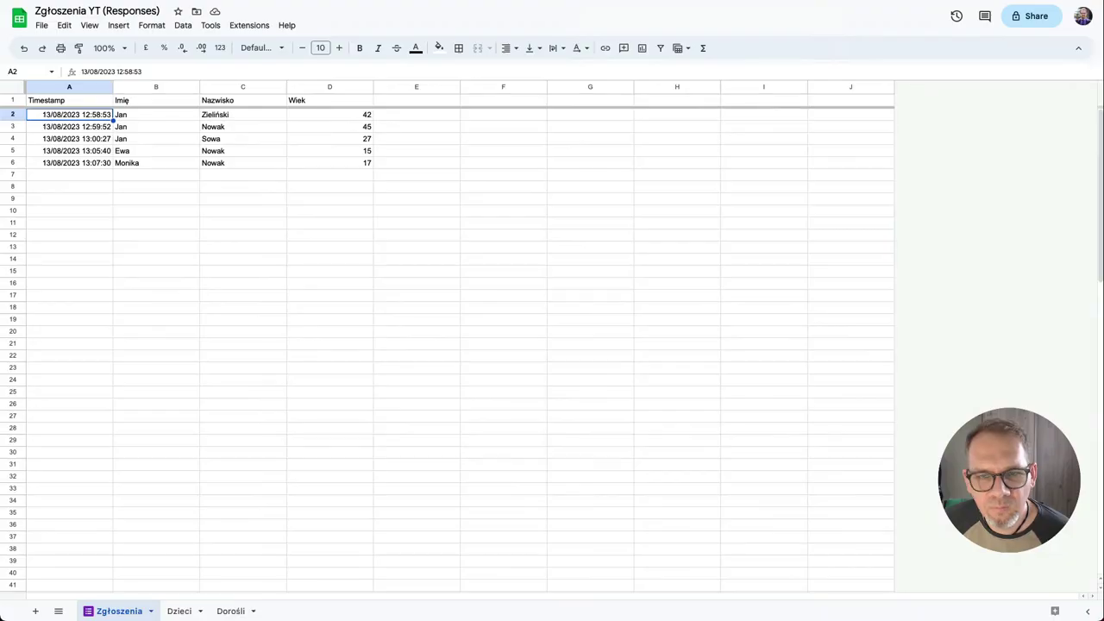
pyautogui.click(179, 610)
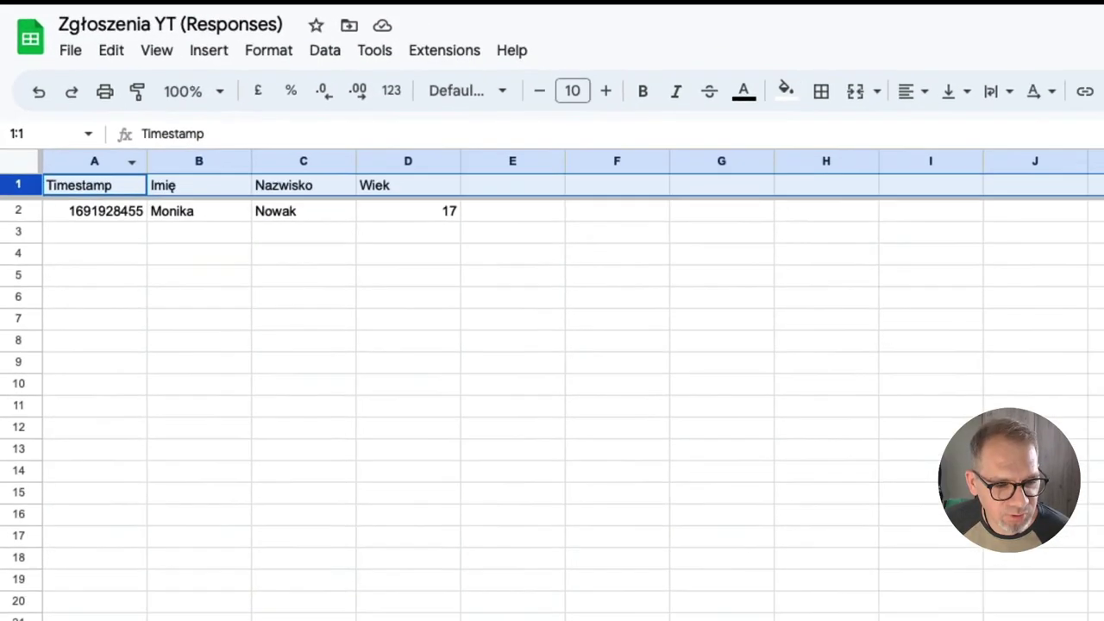
pyautogui.click(230, 611)
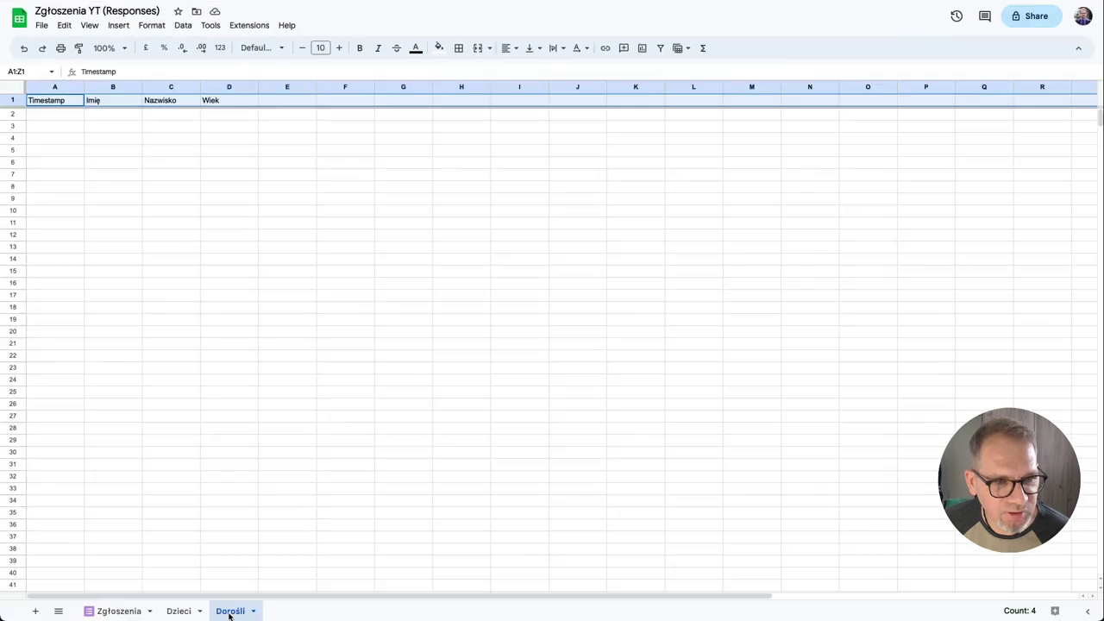
pyautogui.click(179, 610)
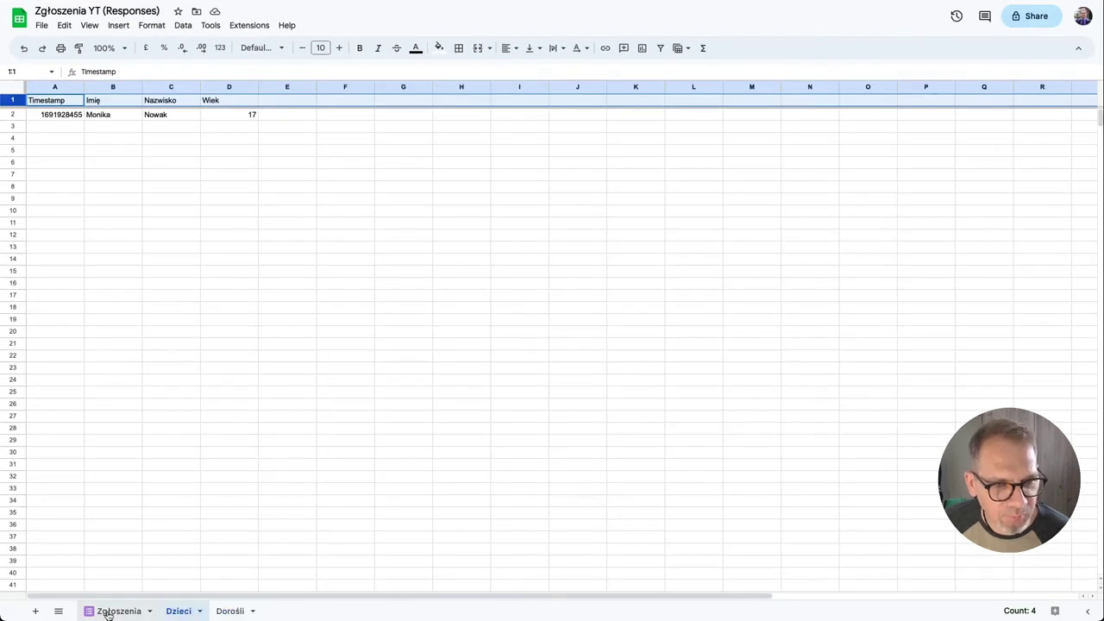
pyautogui.click(108, 611)
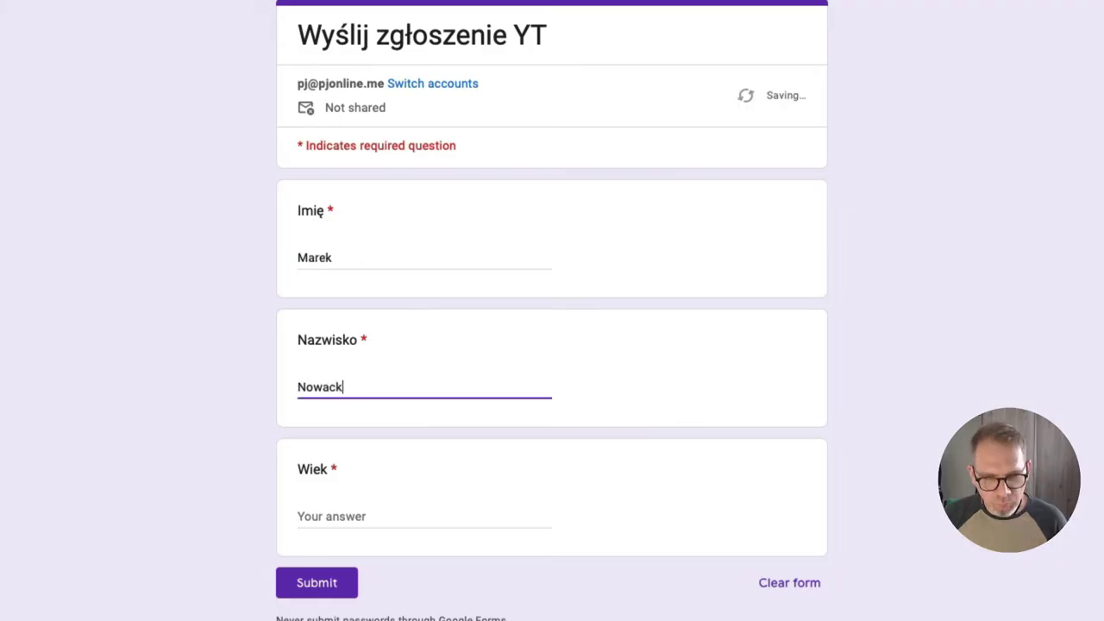
# Finish the form response with age 56, submit it, and run the scenario once.
pyautogui.write('i')
pyautogui.press('Tab')
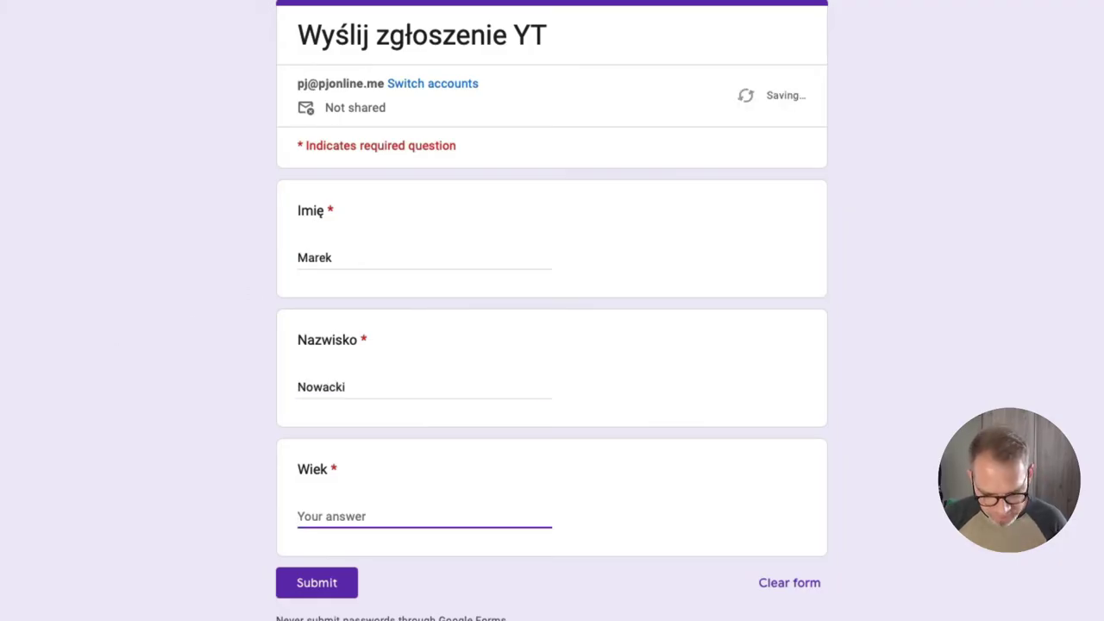
pyautogui.write('56')
pyautogui.click(323, 584)
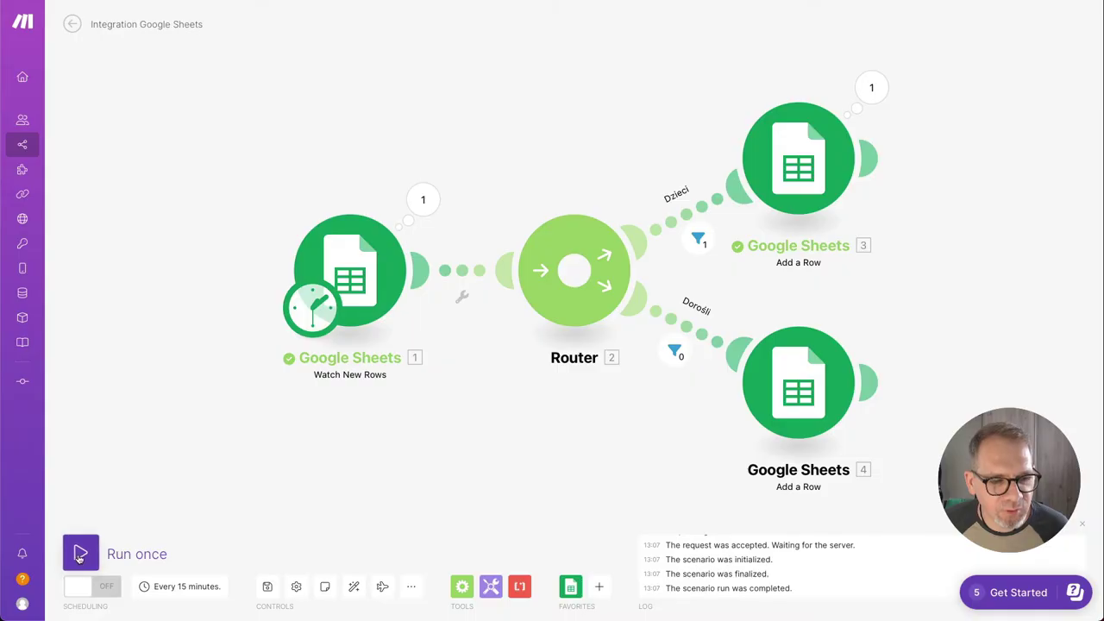
pyautogui.click(81, 557)
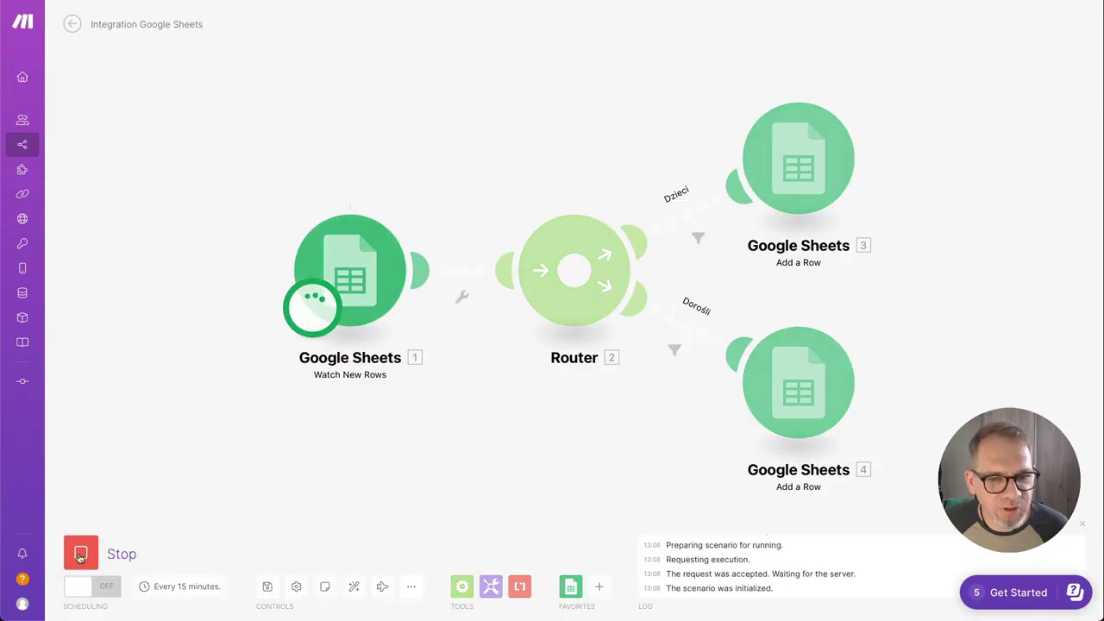
# Check the Dorośli filter and row-adding module outputs from the run.
pyautogui.click(672, 350)
pyautogui.click(929, 282)
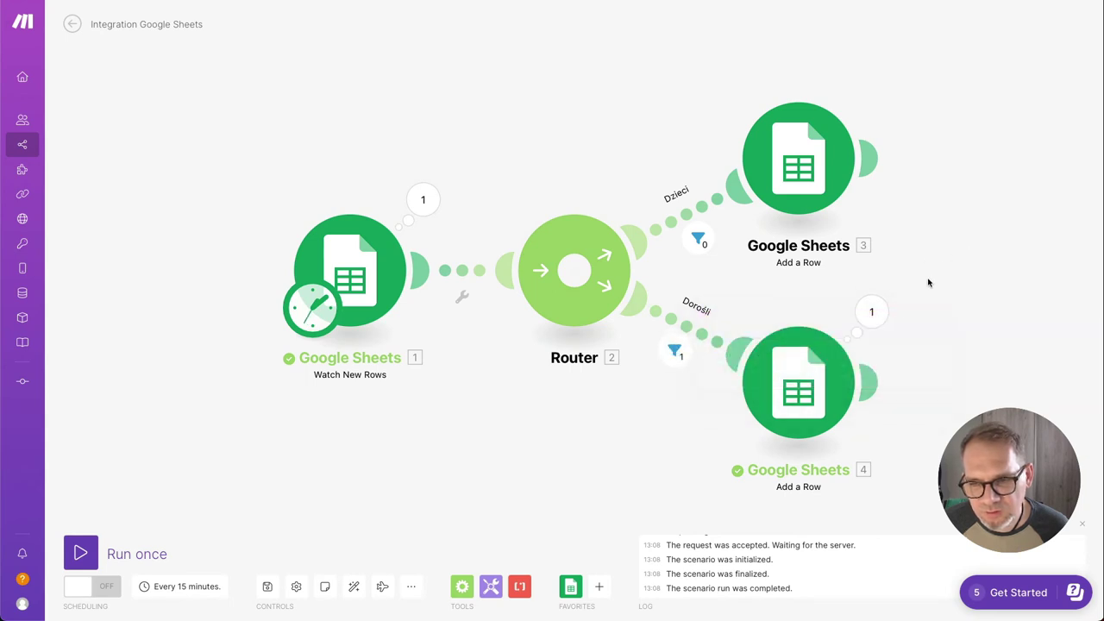
pyautogui.click(872, 312)
pyautogui.click(912, 299)
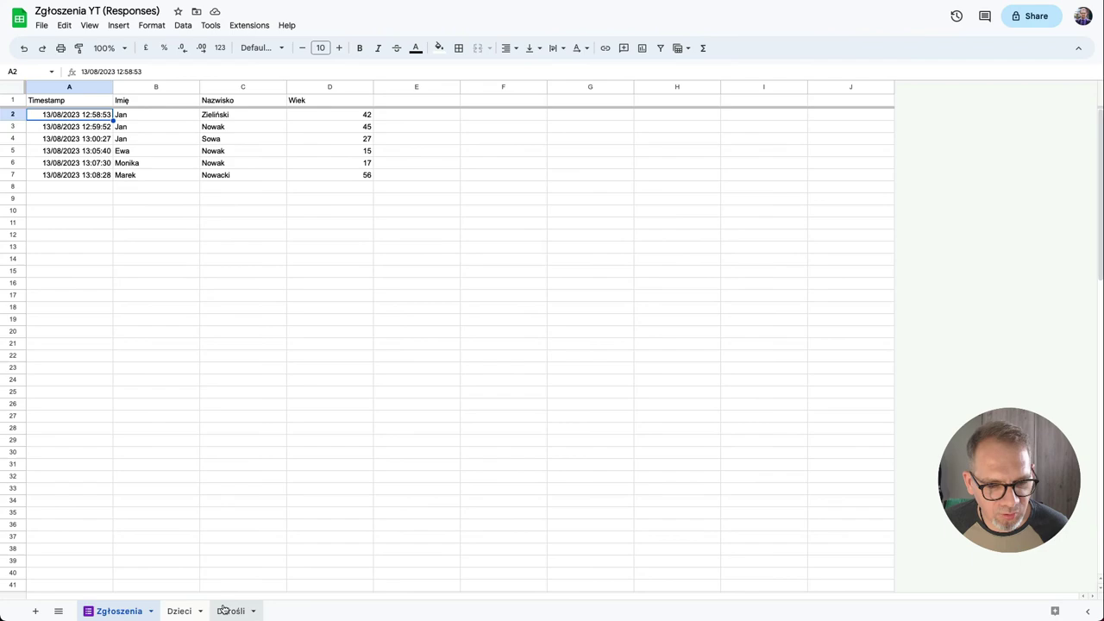
pyautogui.click(230, 611)
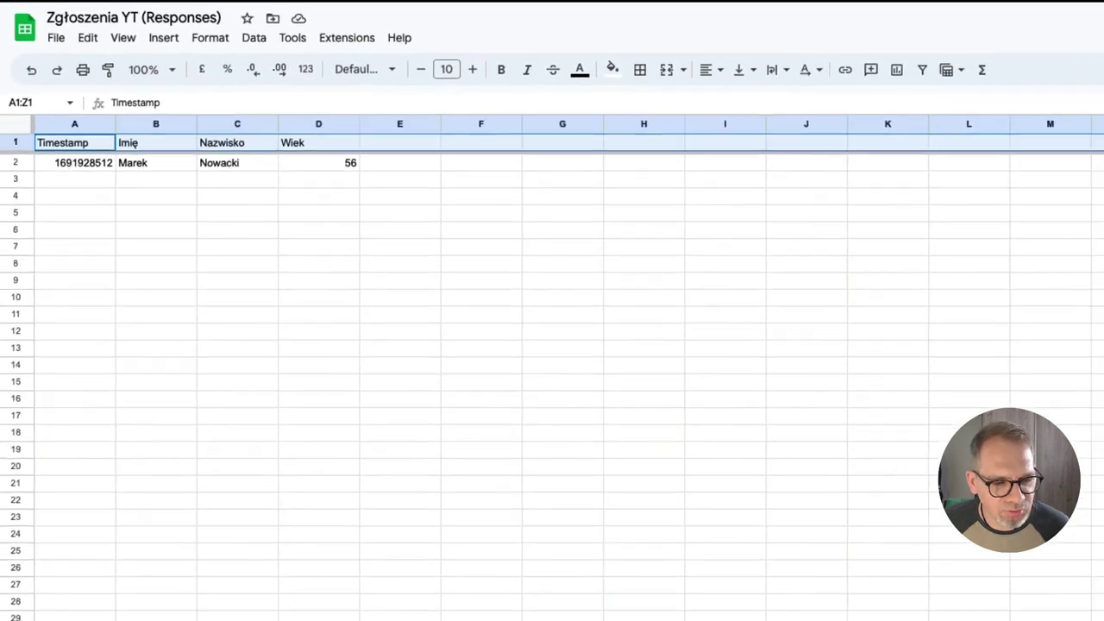
pyautogui.click(179, 611)
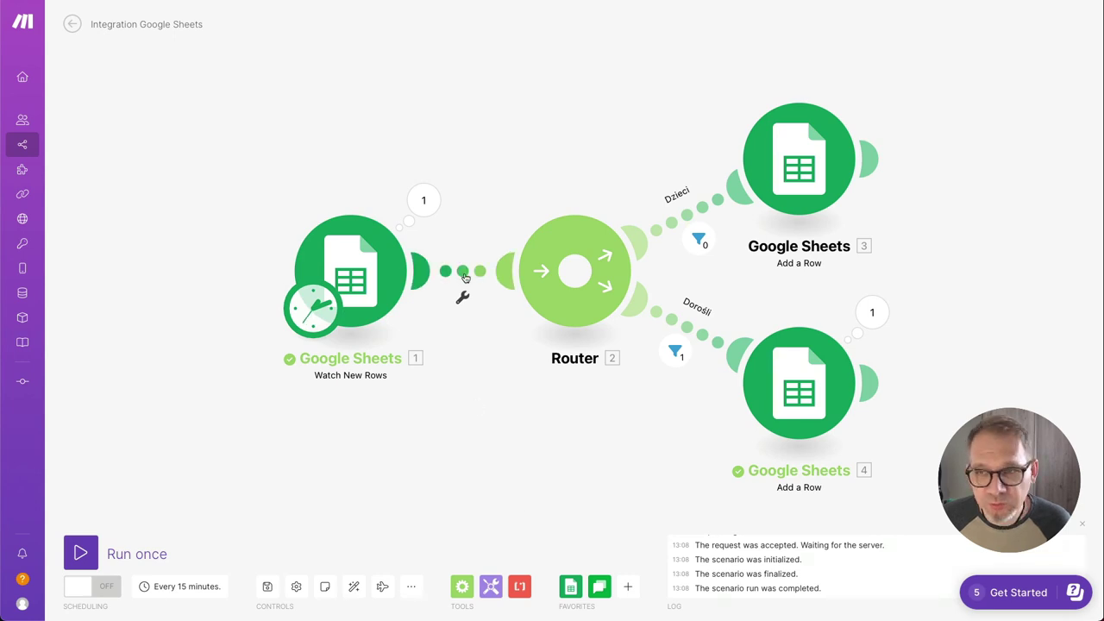
# Insert a Google Chat Inject Message Into Room module before the Router and begin a new connection.
pyautogui.click(463, 296)
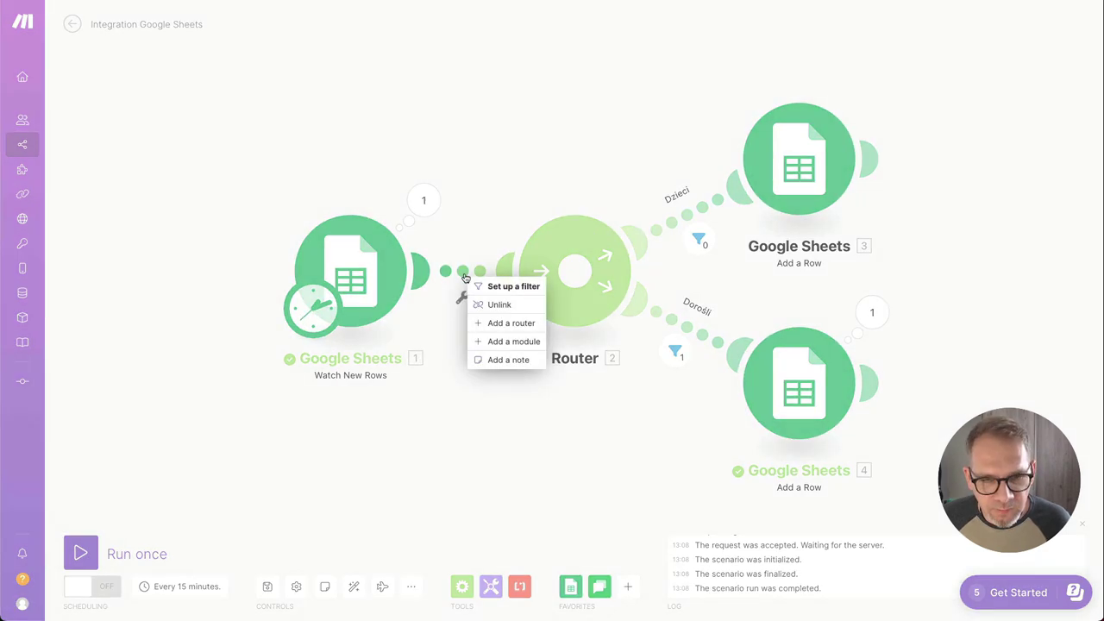
pyautogui.click(525, 340)
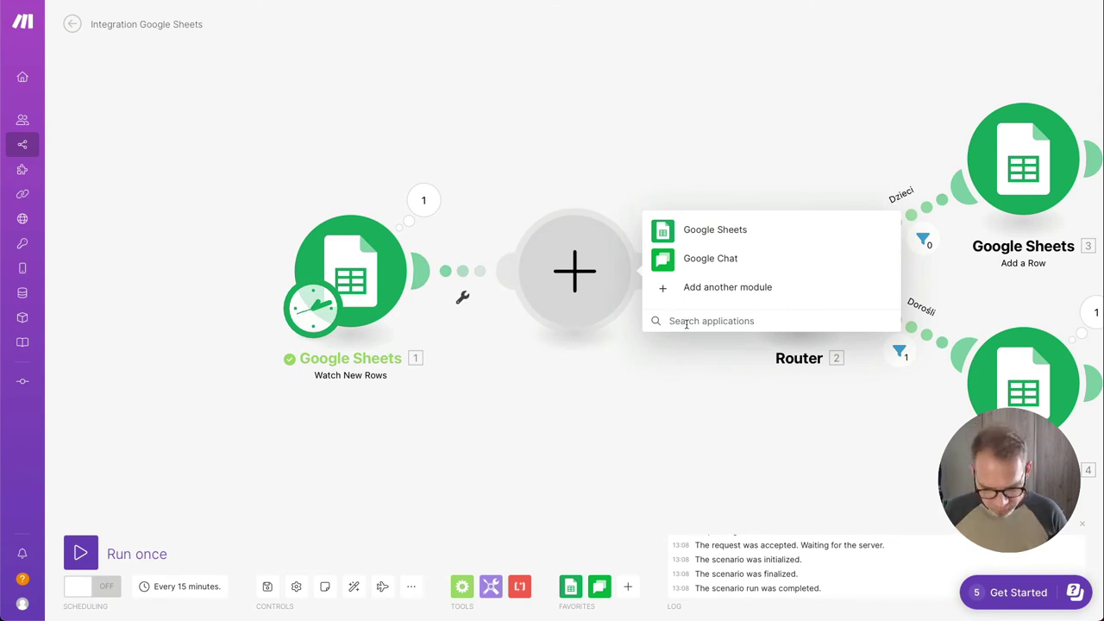
pyautogui.write('google ')
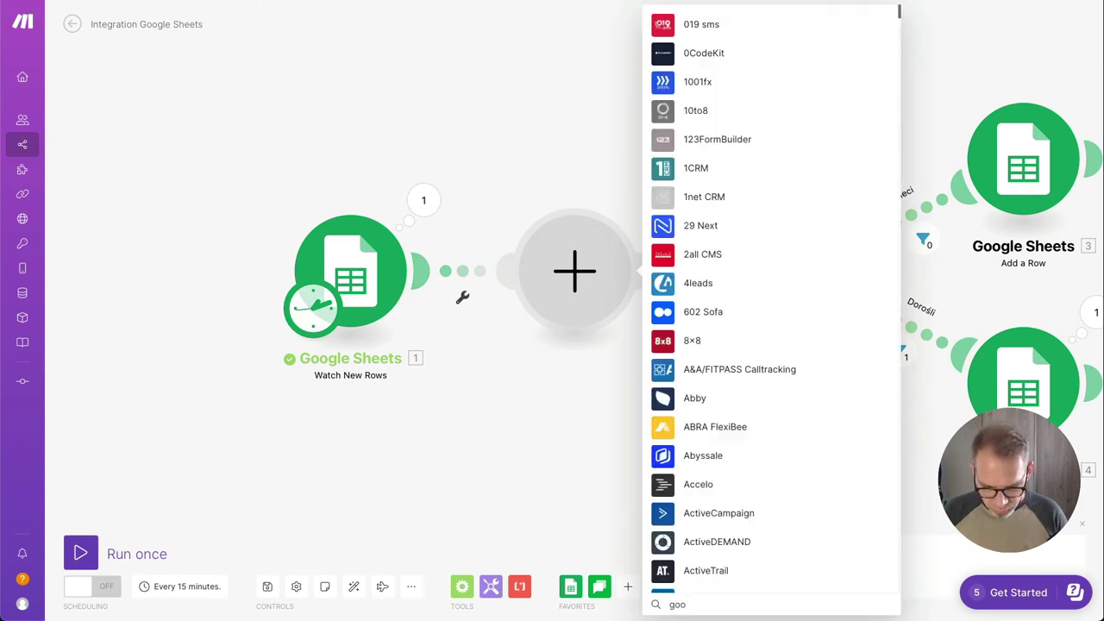
pyautogui.write('chat')
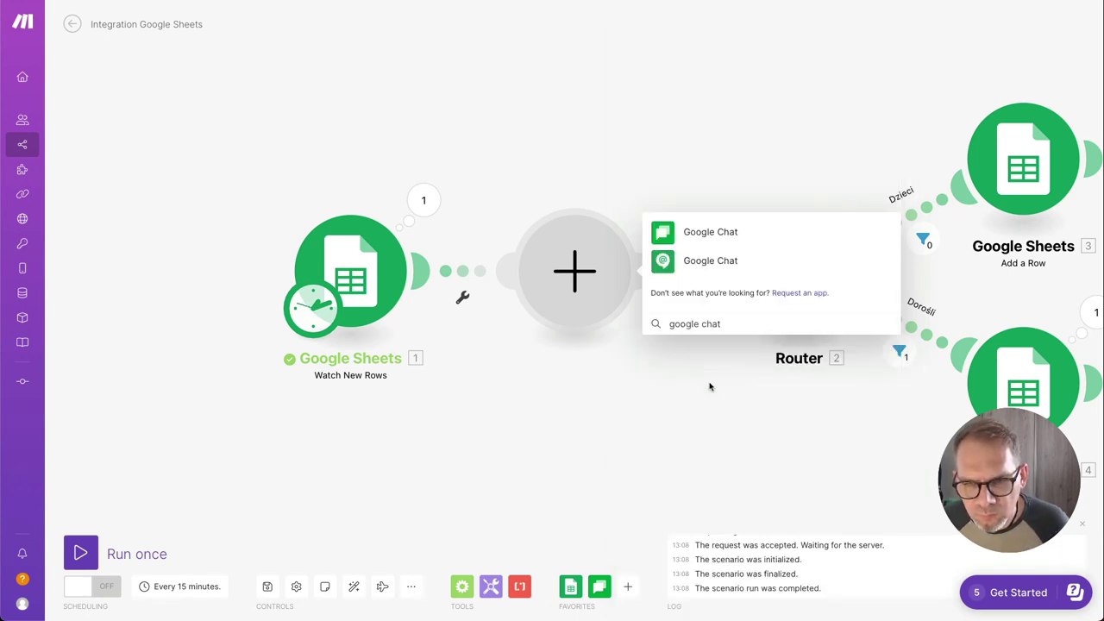
pyautogui.click(702, 271)
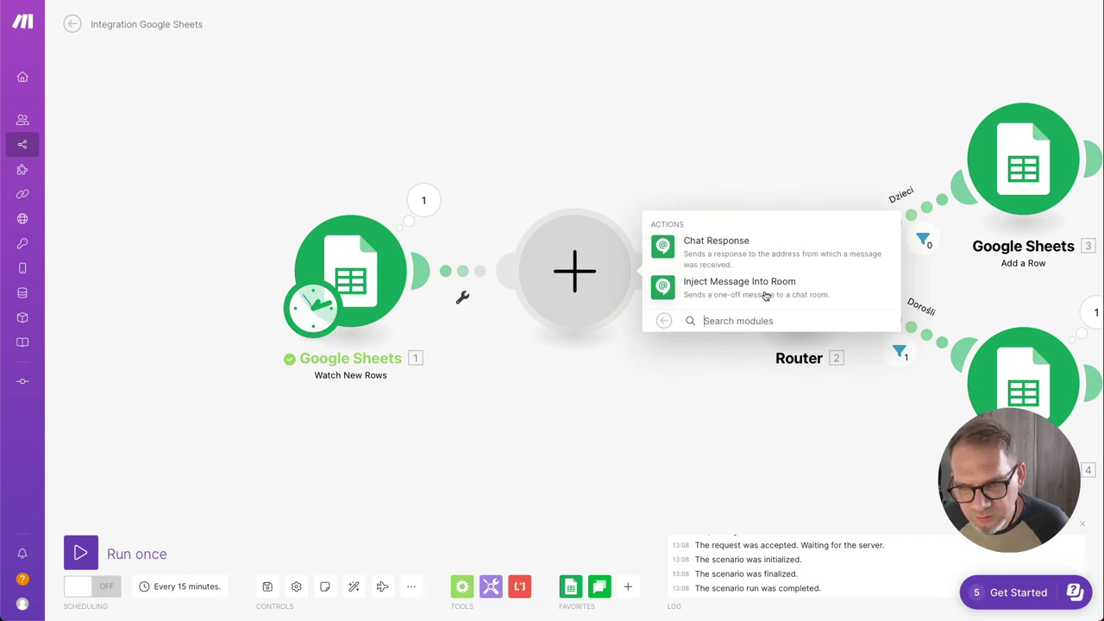
pyautogui.click(766, 296)
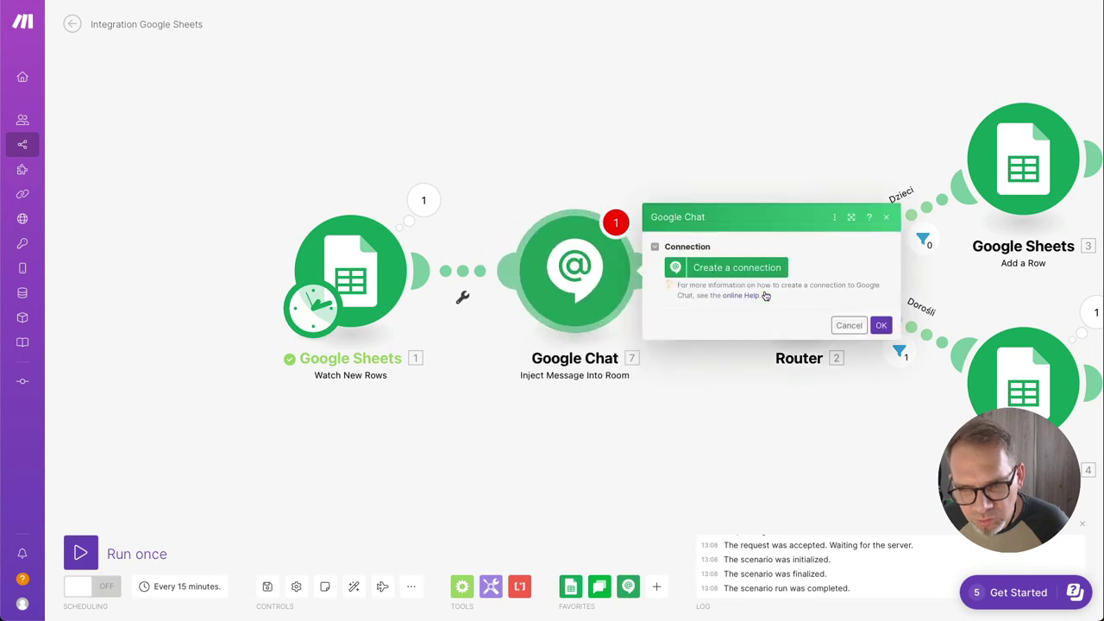
pyautogui.click(722, 268)
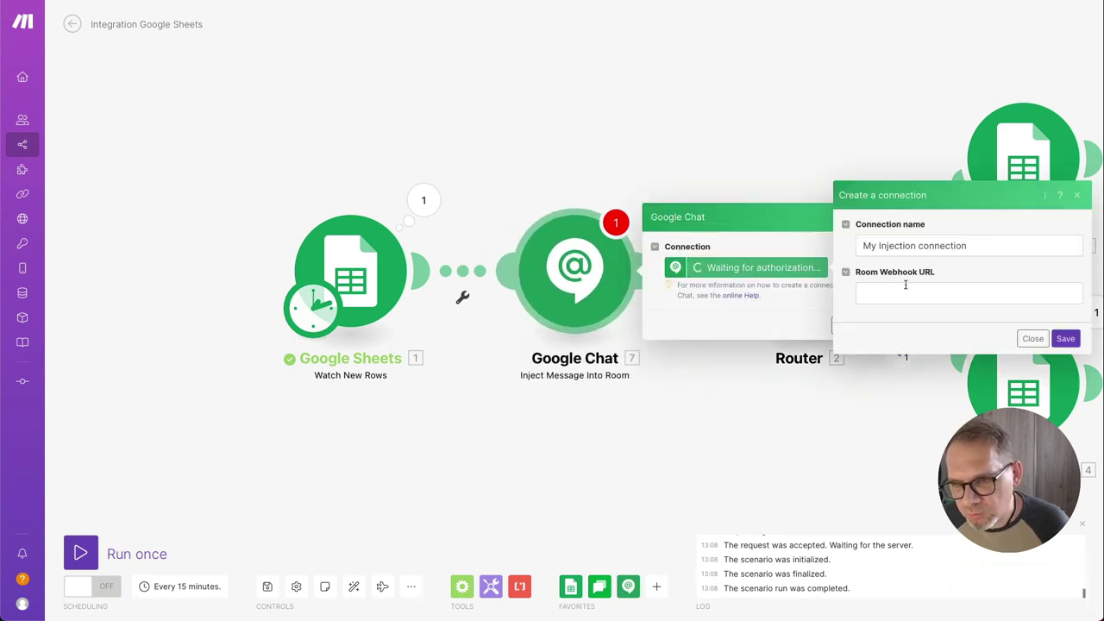
pyautogui.click(880, 245)
pyautogui.click(897, 300)
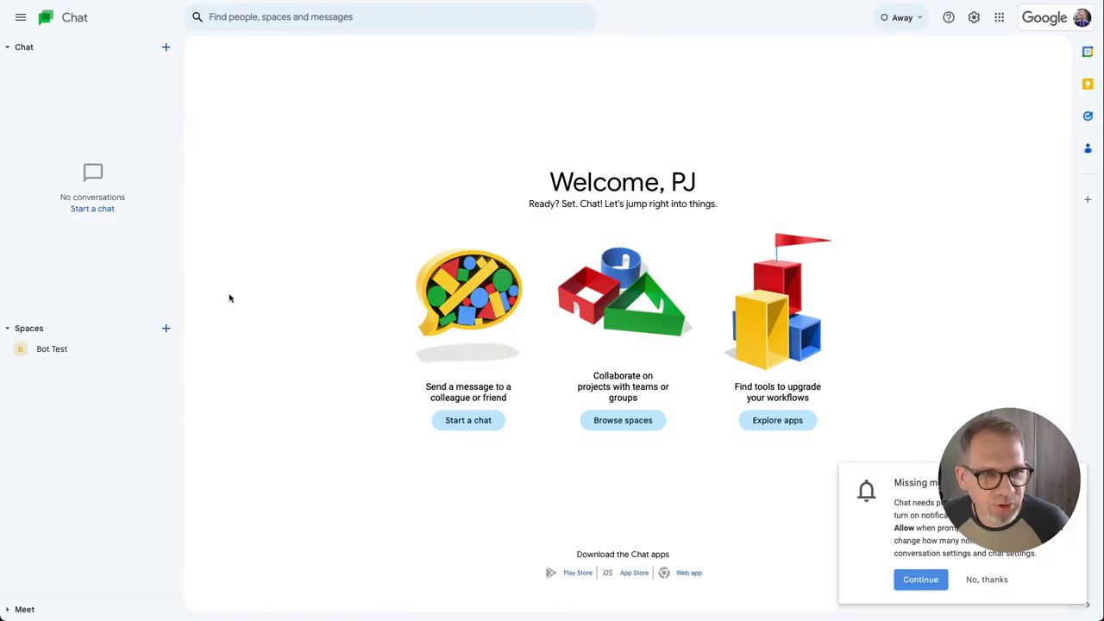
# Display the Bot Test space's incoming webhooks, showing the GchatBot webhook URL.
pyautogui.click(51, 349)
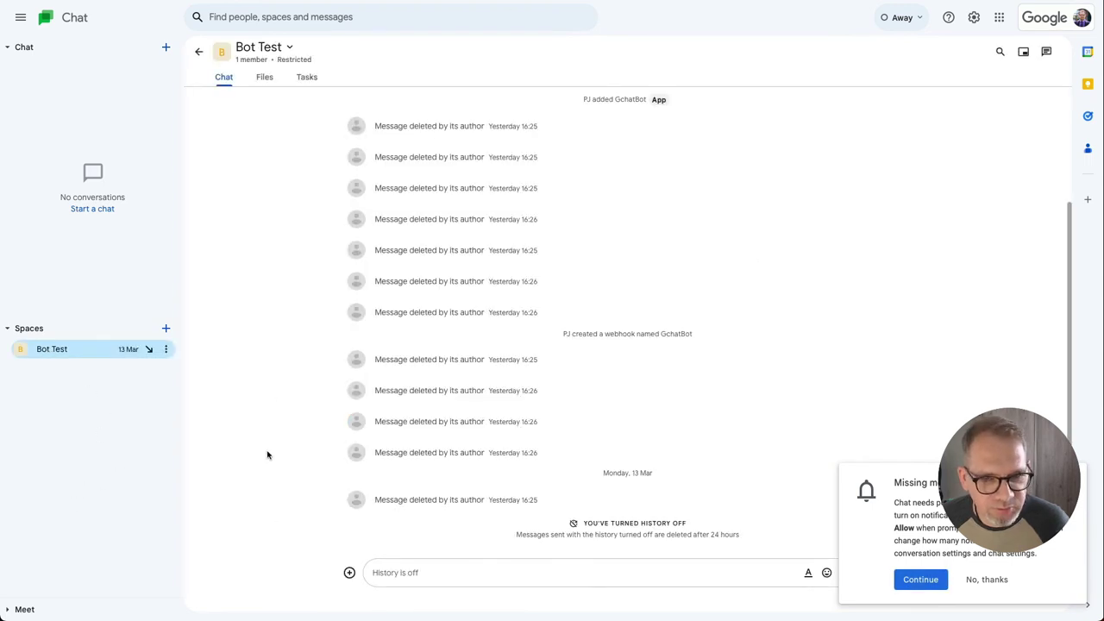
pyautogui.click(247, 54)
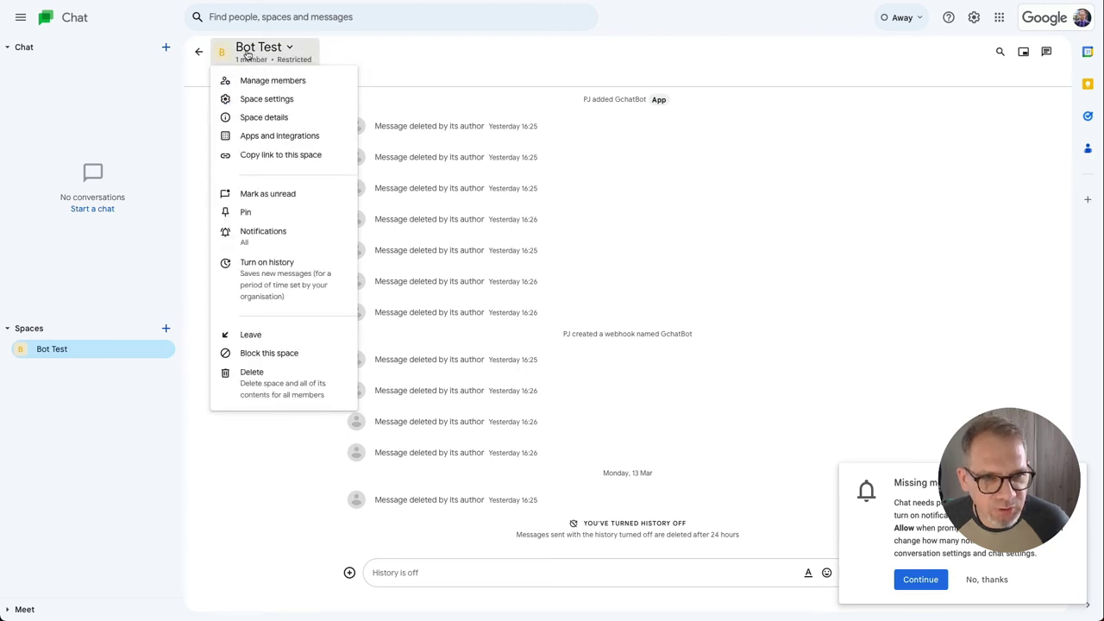
pyautogui.click(276, 138)
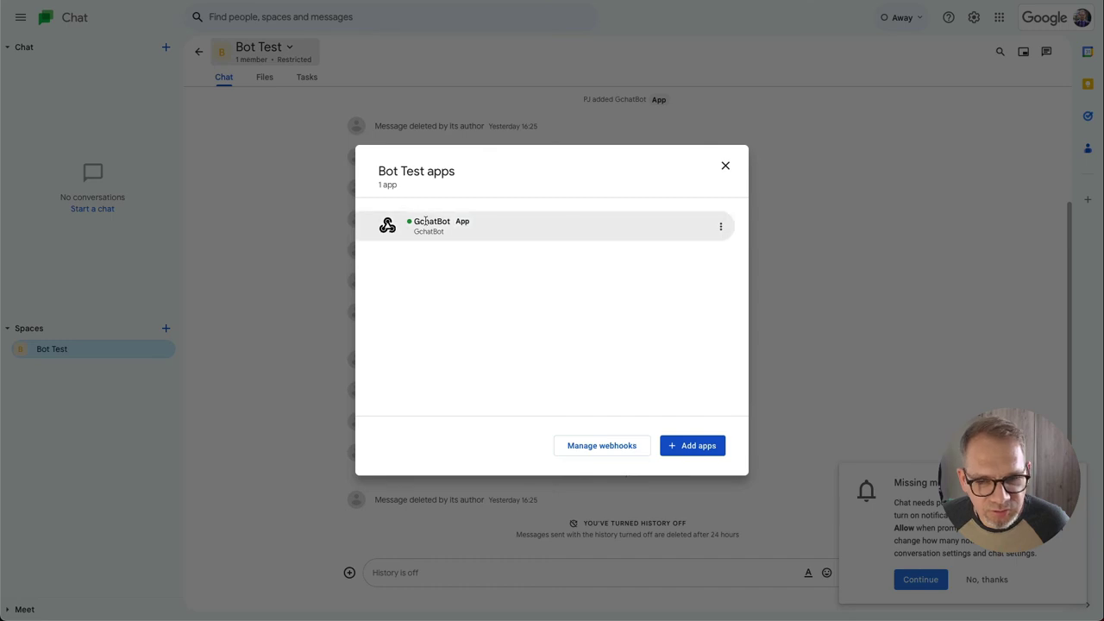
pyautogui.click(607, 454)
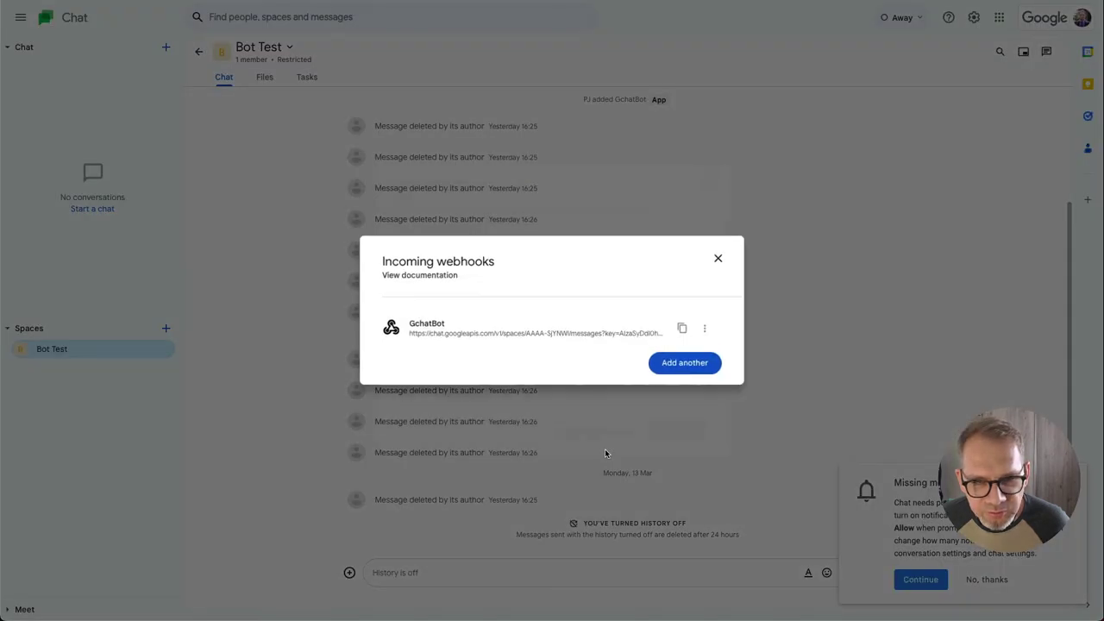
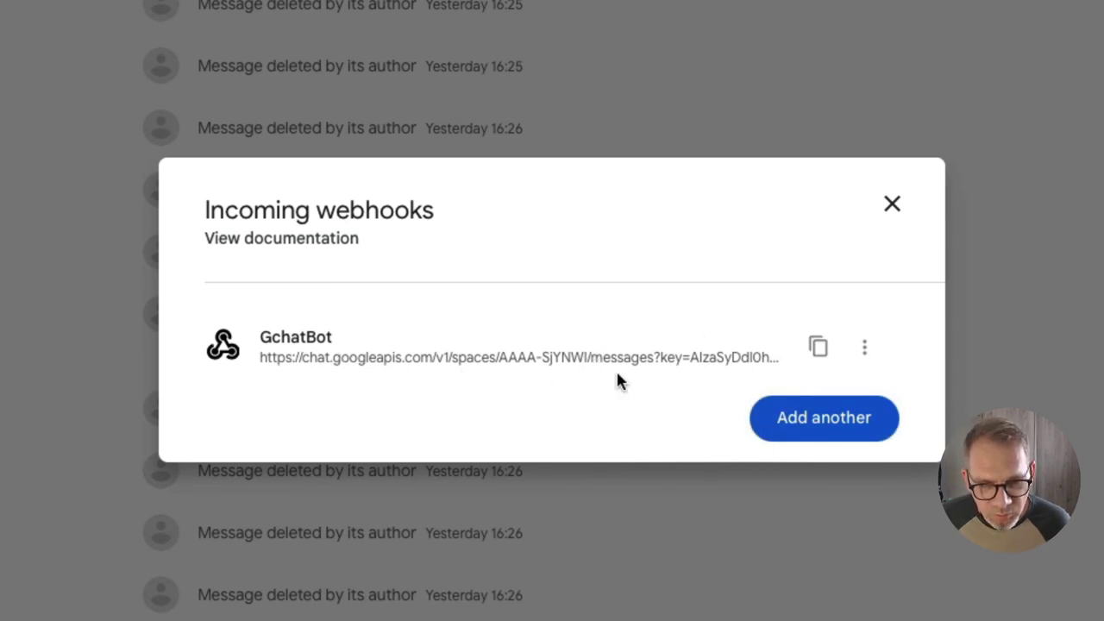
# Copy GchatBot's webhook URL, then close the Incoming webhooks list.
pyautogui.click(819, 347)
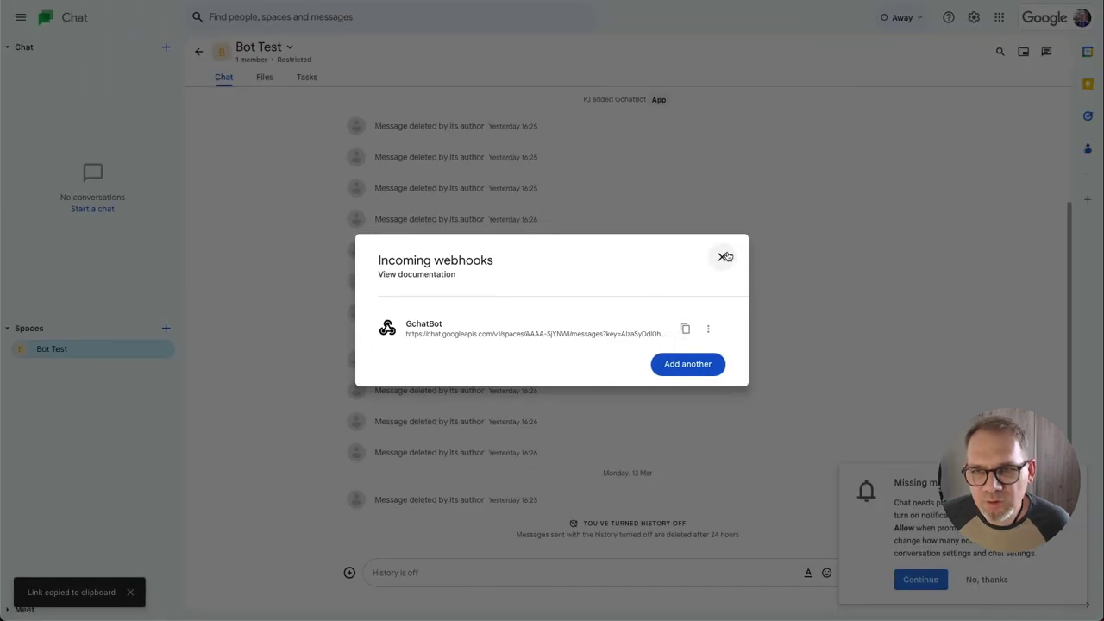
pyautogui.click(892, 204)
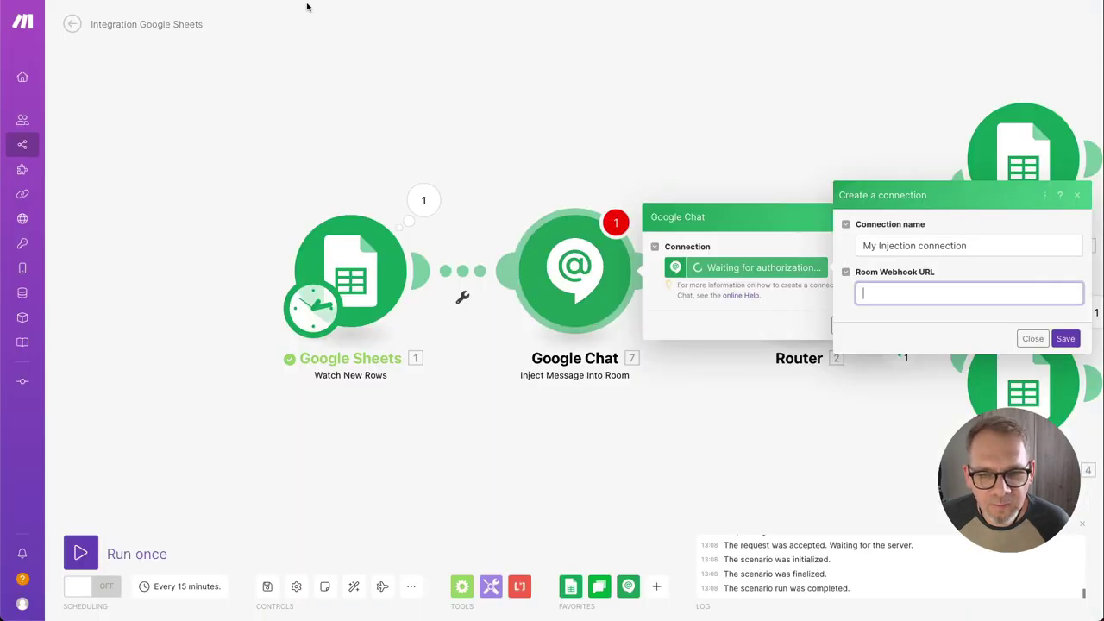
# Create a Google Chat connection named 'Bot Test Chat' from the pasted webhook URL.
pyautogui.hotkey('ctrl', 'v')
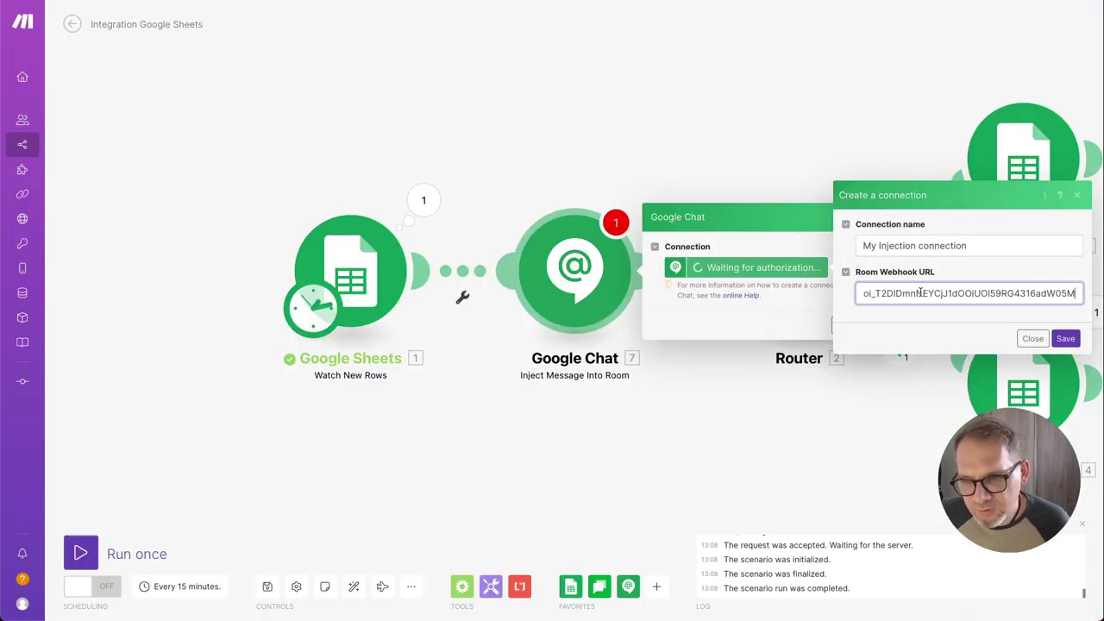
pyautogui.hotkey('shift', 'Tab')
pyautogui.write('Bot ')
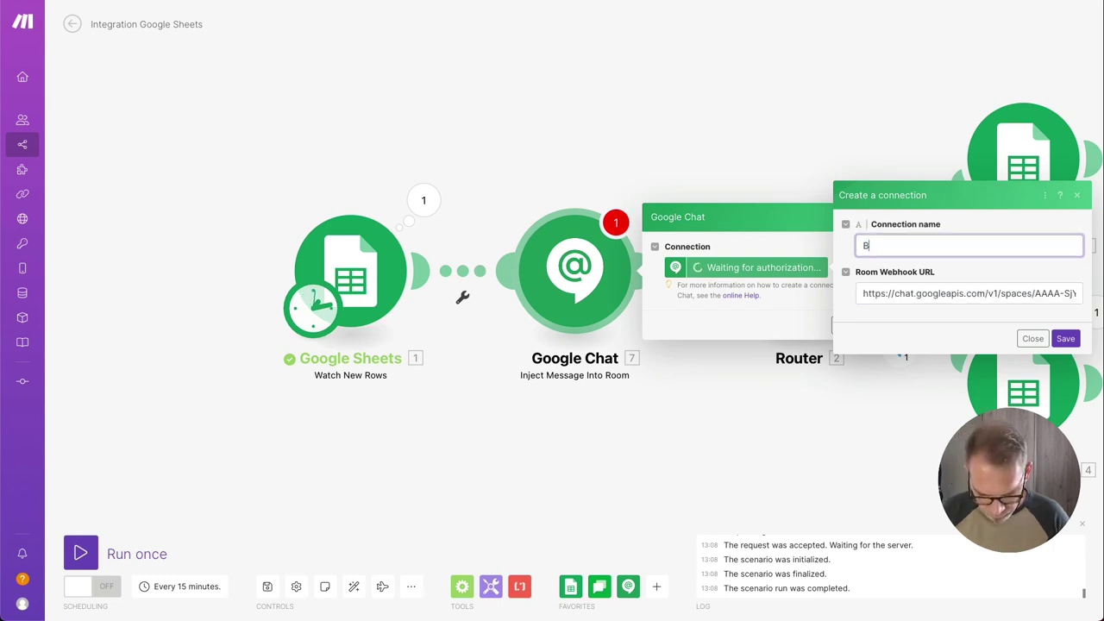
pyautogui.write('Test Ch')
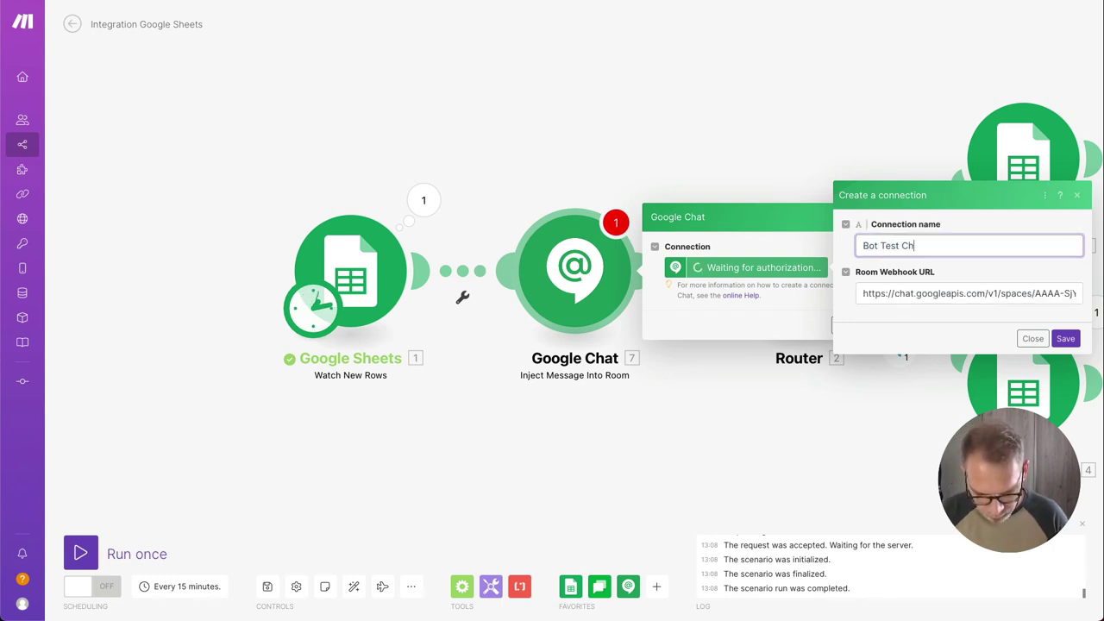
pyautogui.write('at')
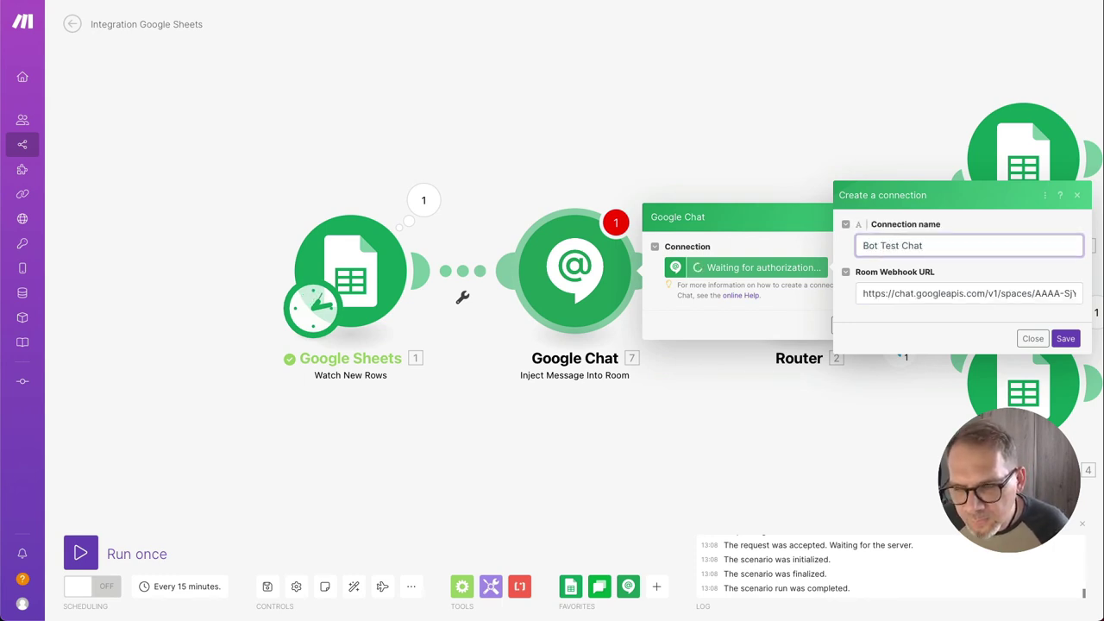
pyautogui.click(1067, 339)
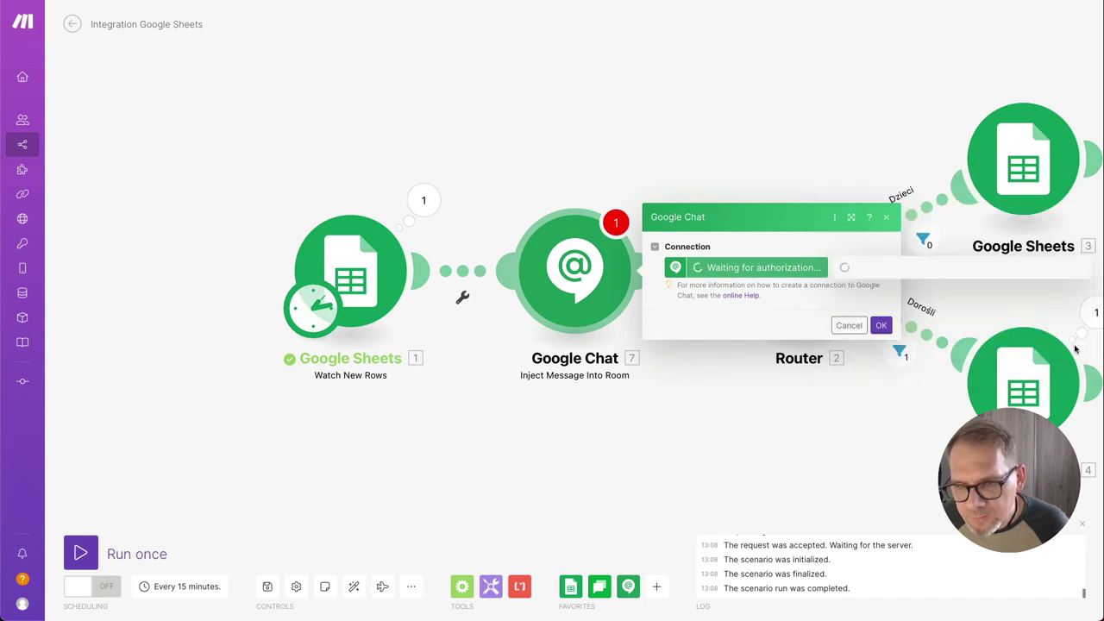
# Set the message to 'Nowe zgłoszenie (Imię (B) Nazwisko (C))' and confirm the module.
pyautogui.click(711, 308)
pyautogui.write('Nowe z')
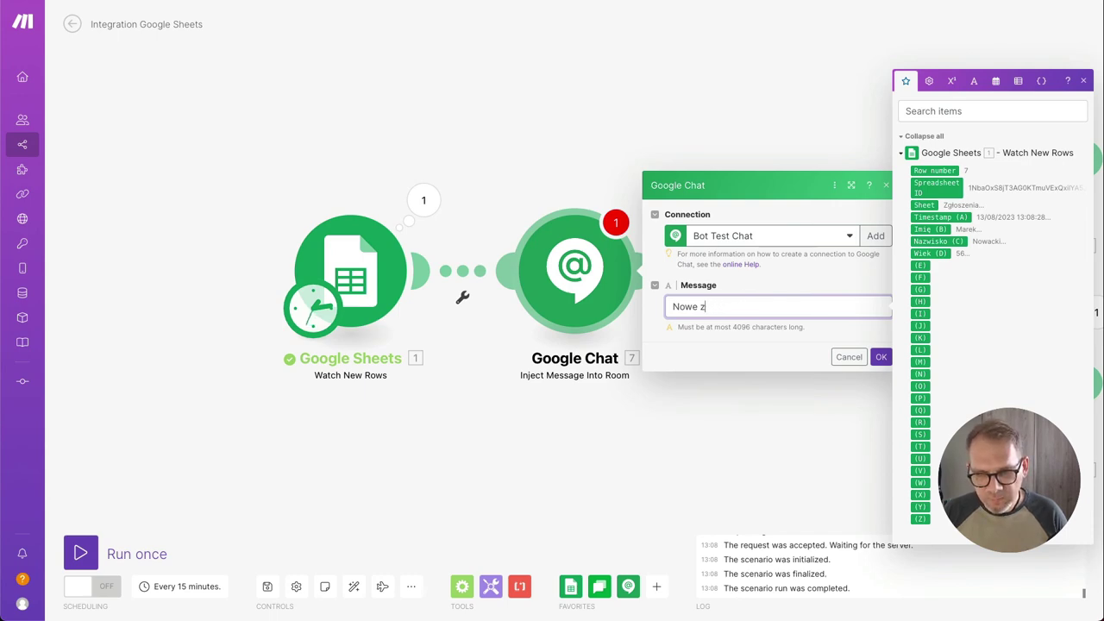
pyautogui.write('głoszenie')
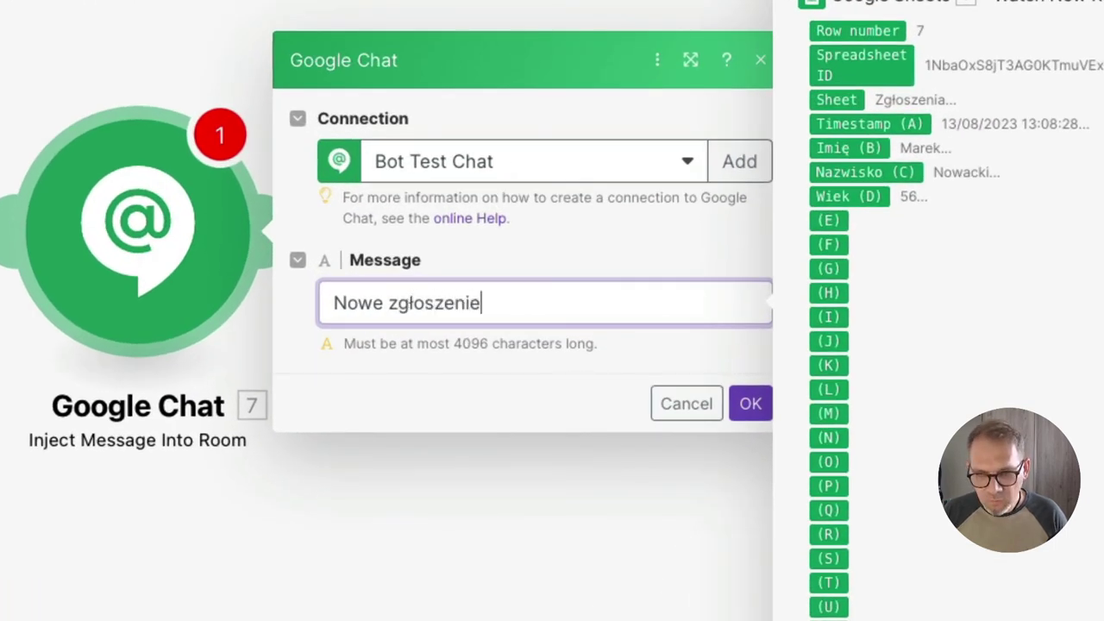
pyautogui.write(' ()')
pyautogui.press('Left')
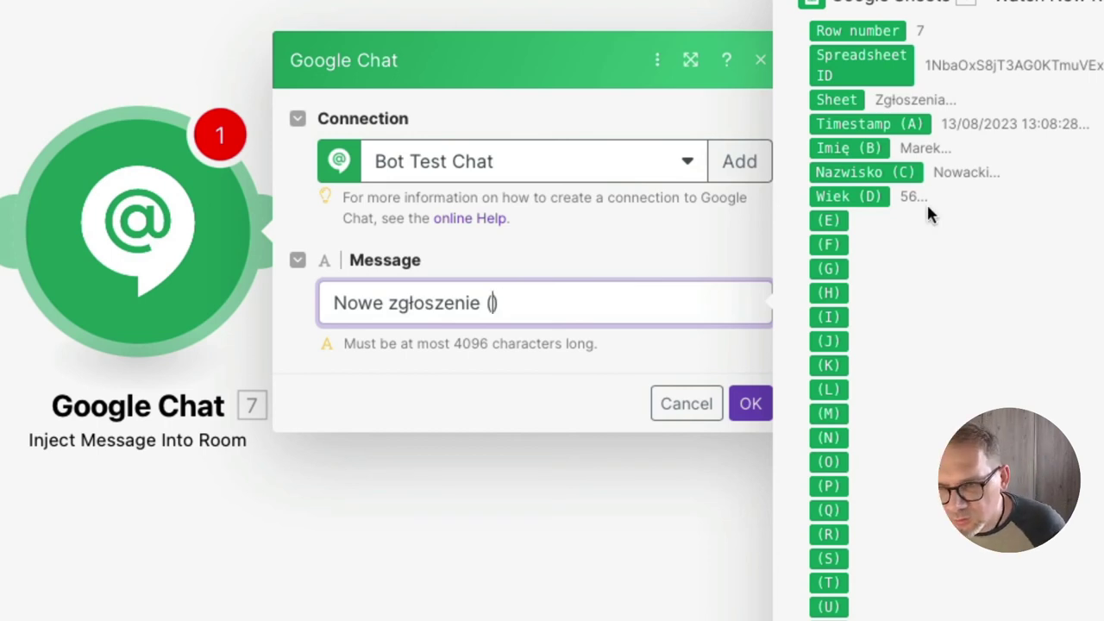
pyautogui.click(833, 148)
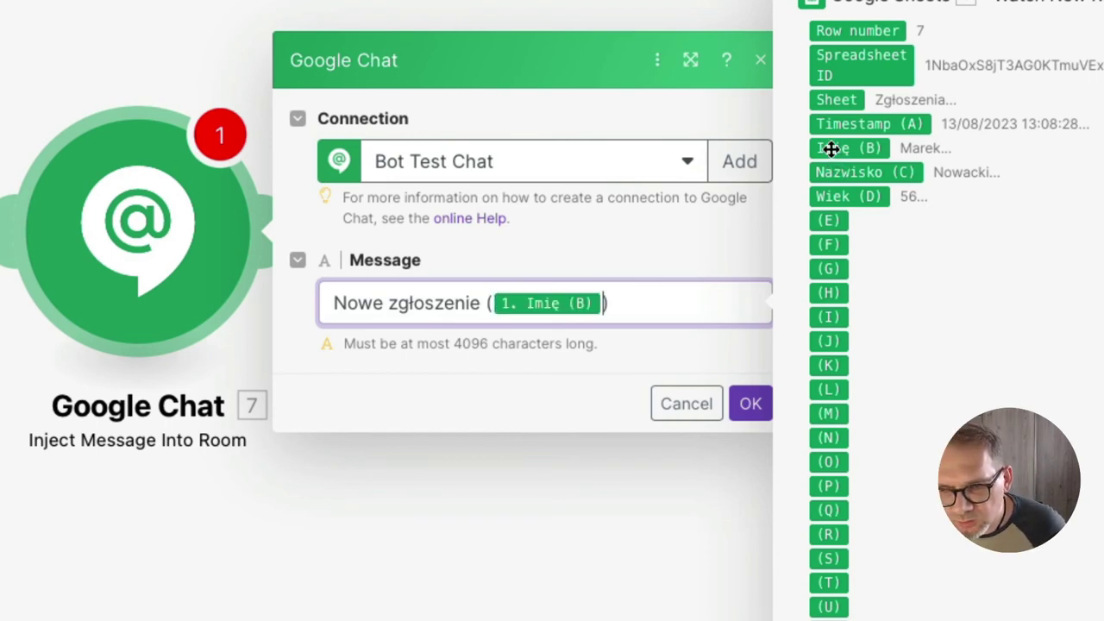
pyautogui.click(873, 173)
pyautogui.click(749, 400)
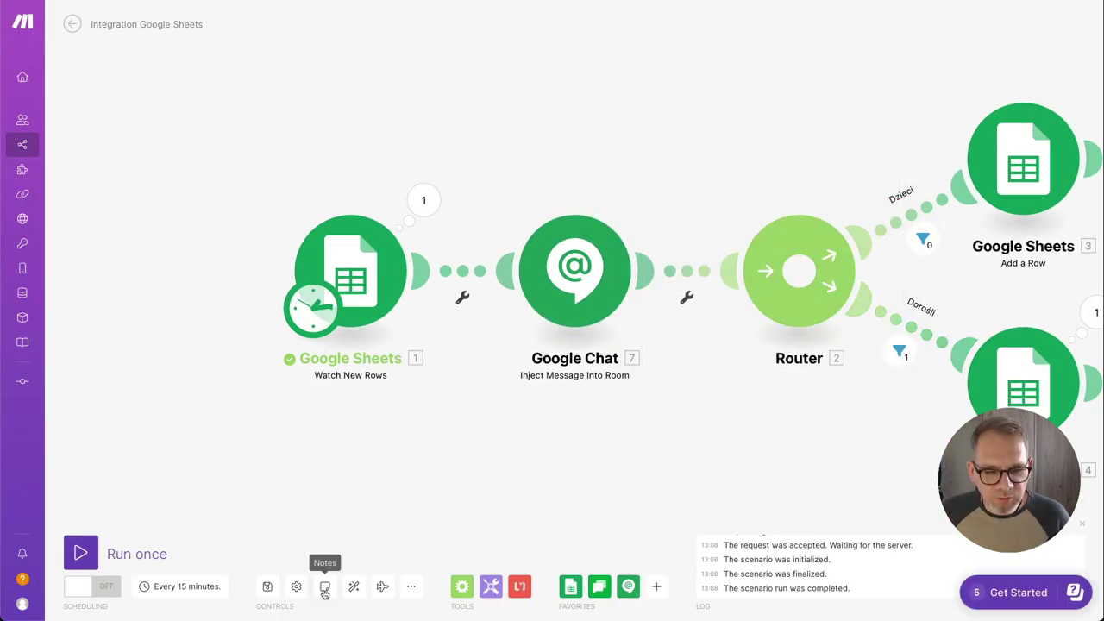
# Clone the Google Chat module and attach the copy after the Dorośli Add a Row module.
pyautogui.click(353, 590)
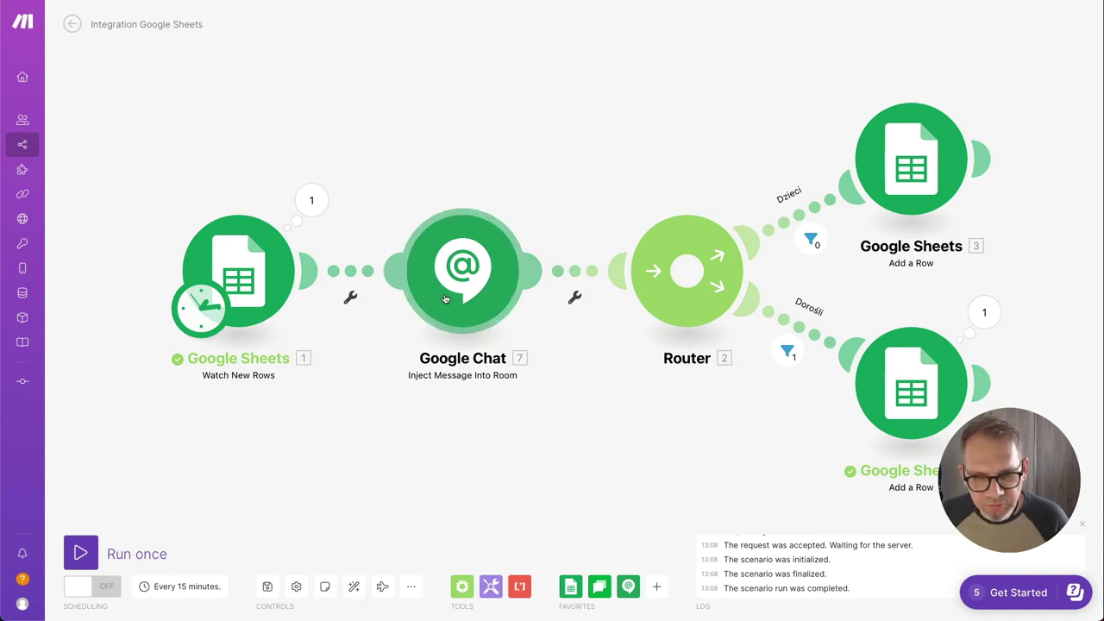
pyautogui.moveTo(443, 301)
pyautogui.mouseDown()
pyautogui.moveTo(520, 340)
pyautogui.moveTo(424, 263)
pyautogui.mouseUp()
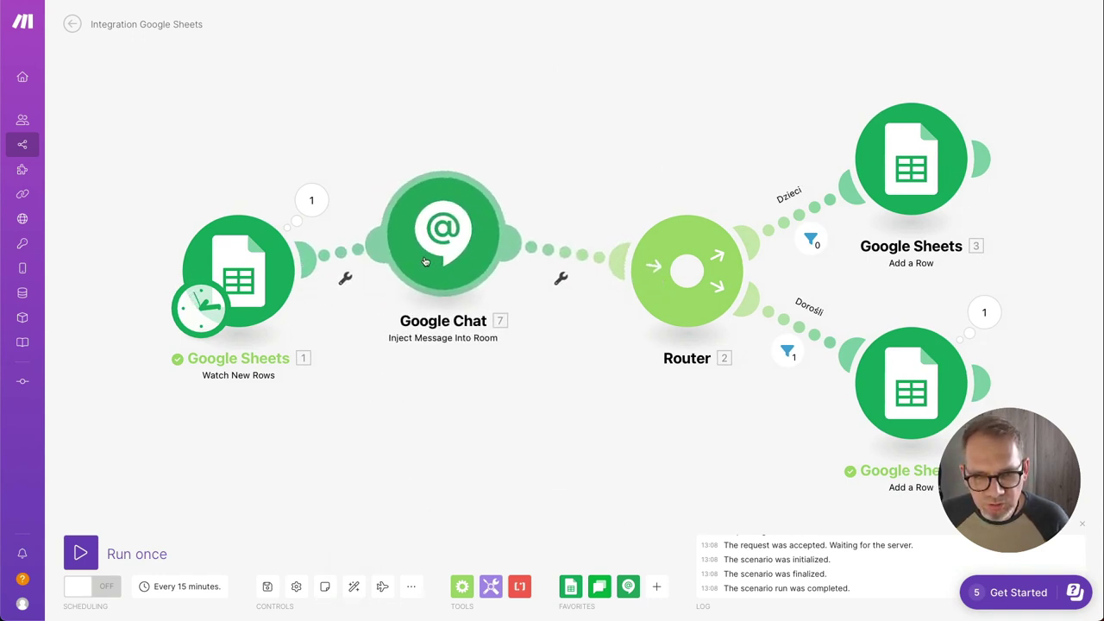
pyautogui.rightClick(424, 263)
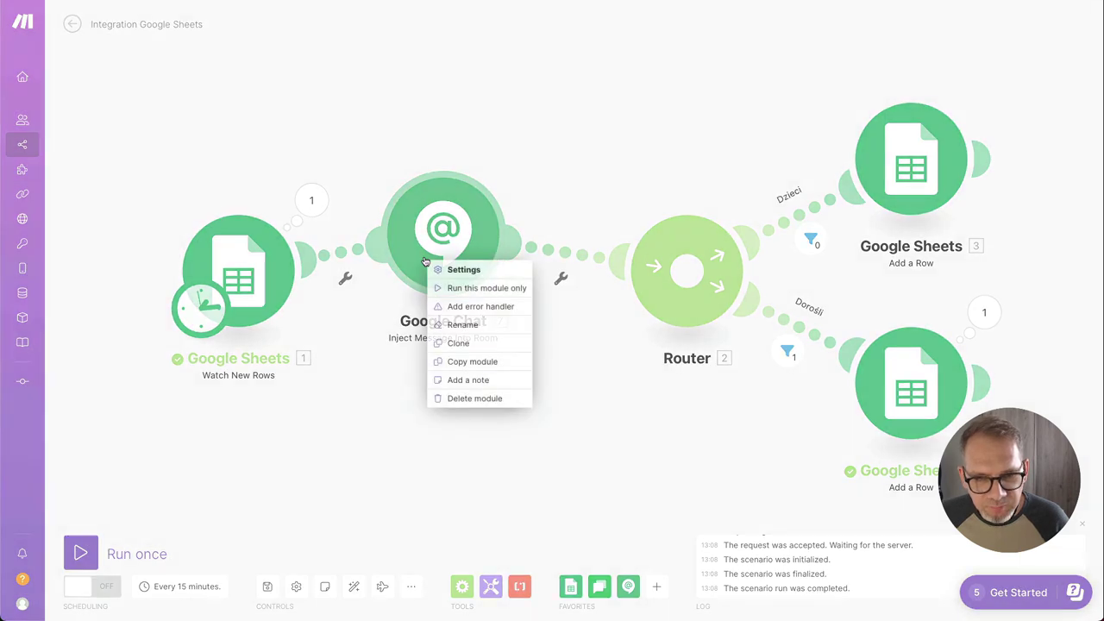
pyautogui.click(468, 343)
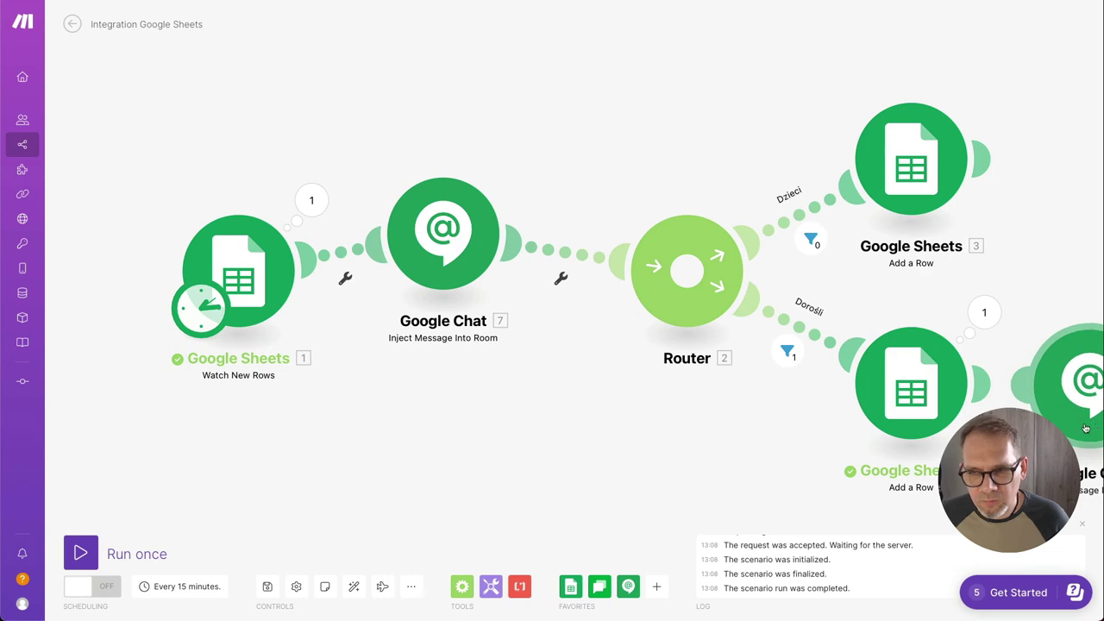
pyautogui.click(1090, 428)
# Delete the original Google Chat module before the Router and auto-align the scenario.
pyautogui.click(352, 587)
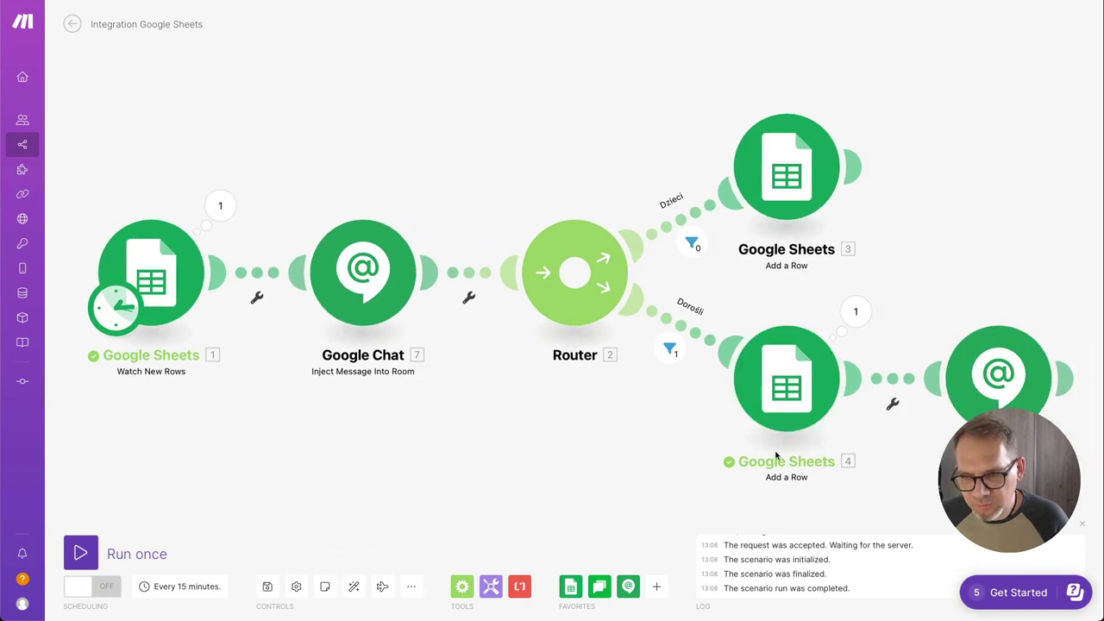
pyautogui.rightClick(361, 297)
pyautogui.click(388, 433)
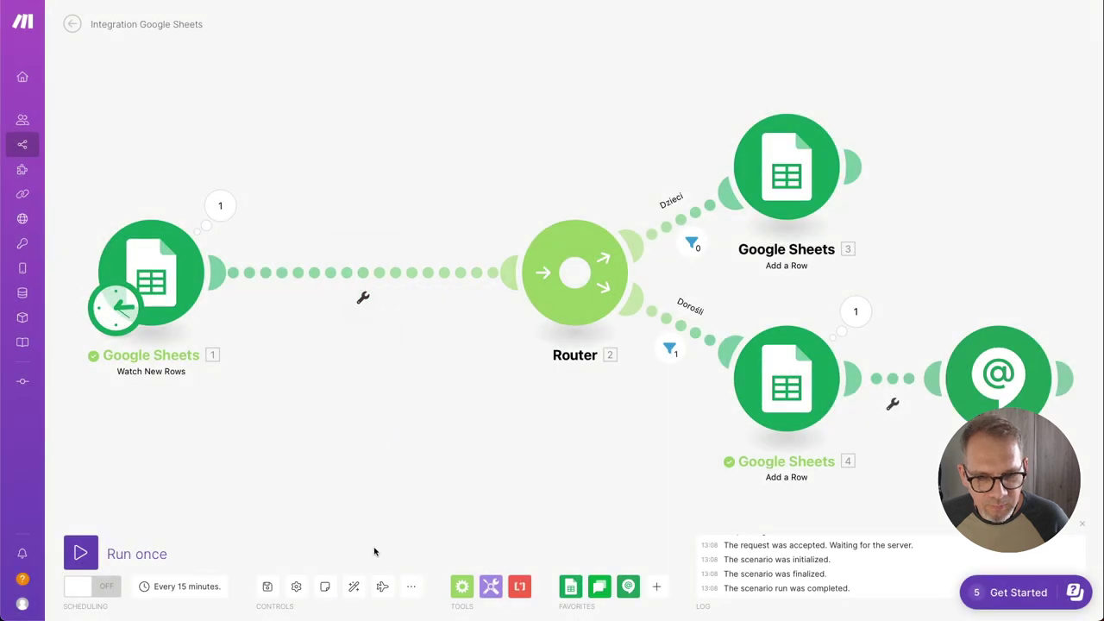
pyautogui.click(353, 586)
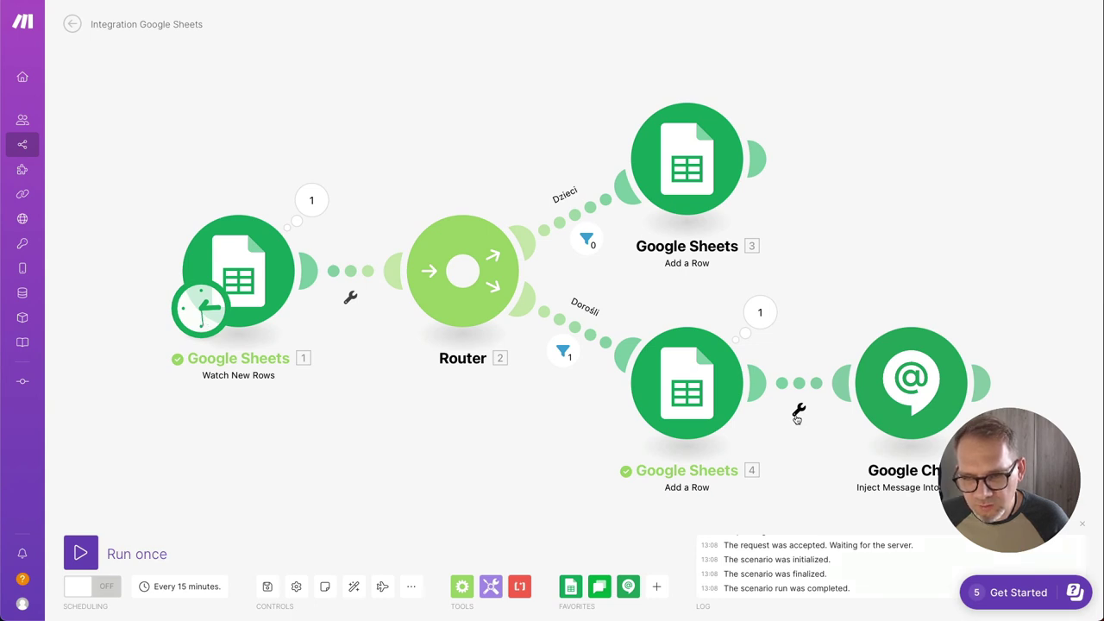
# Add a filter labelled 'Janek' before Google Chat with Imię (B) equal to Jan.
pyautogui.click(799, 413)
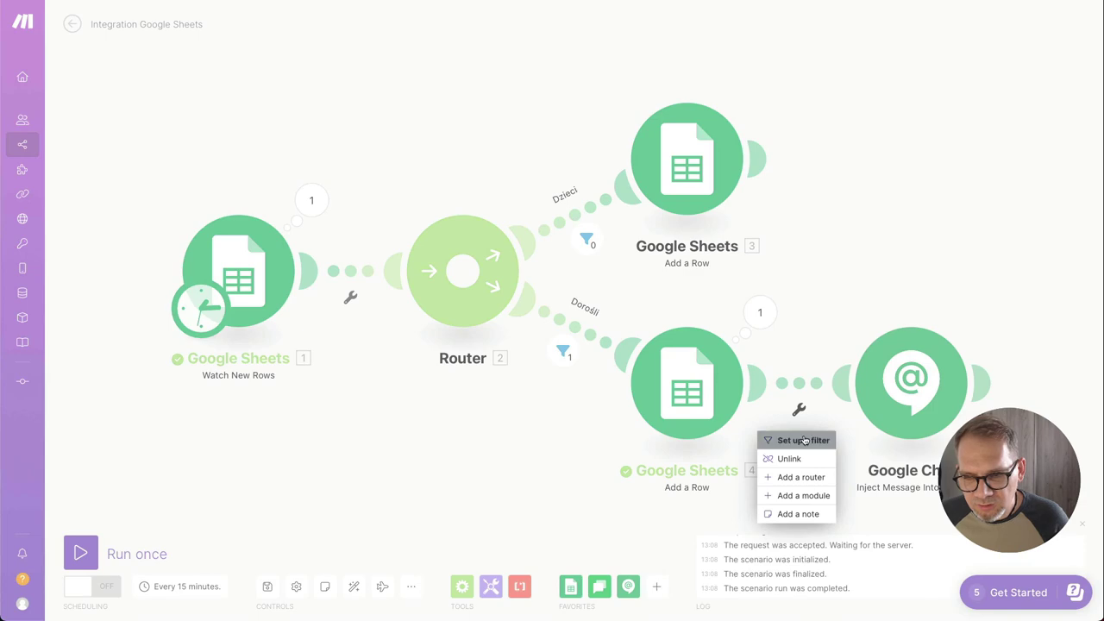
pyautogui.click(805, 439)
pyautogui.click(880, 335)
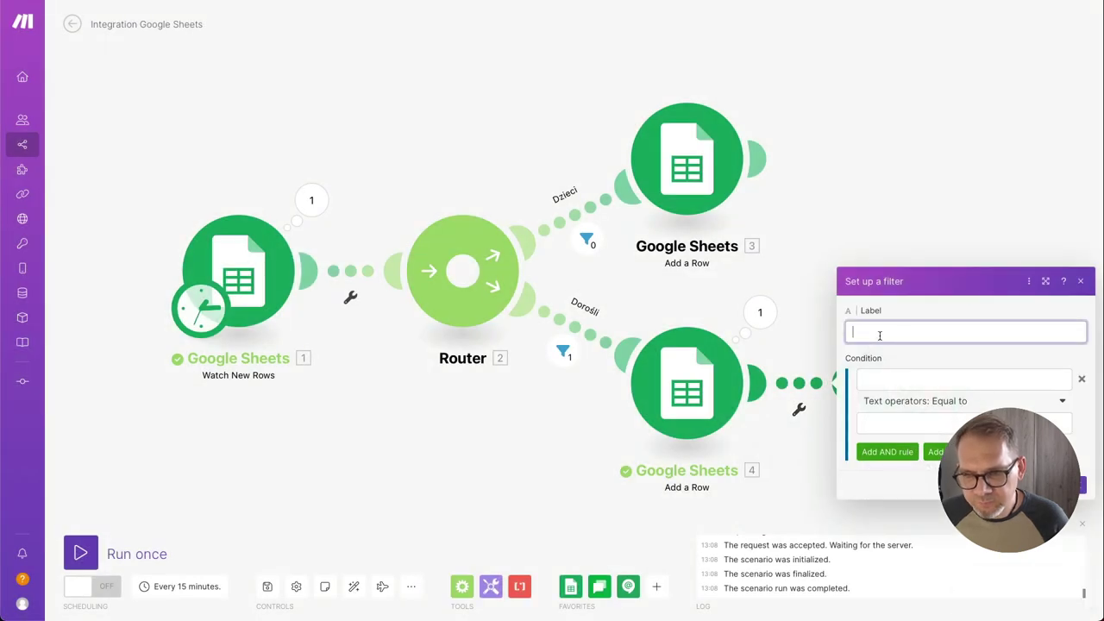
pyautogui.write('Jan')
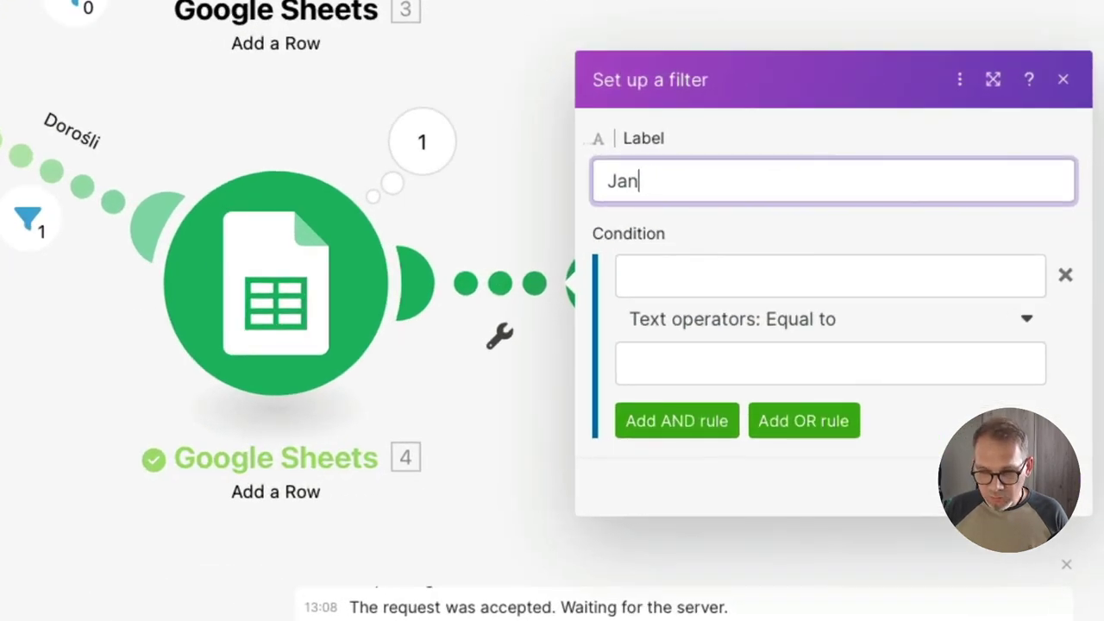
pyautogui.write('ek')
pyautogui.click(820, 290)
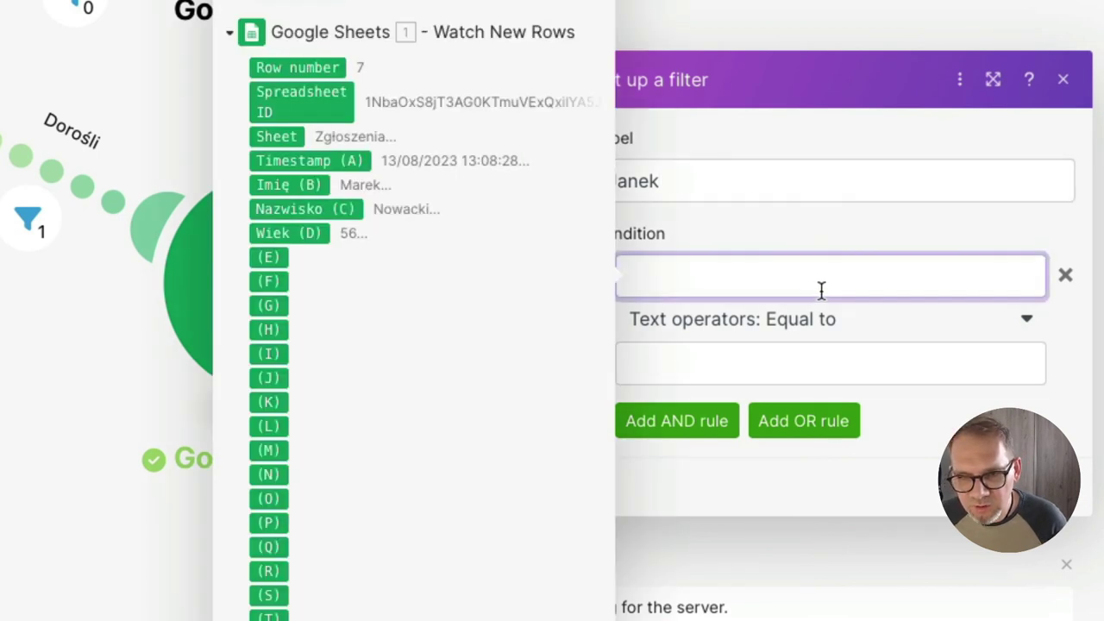
pyautogui.scroll(-1, 414, 345)
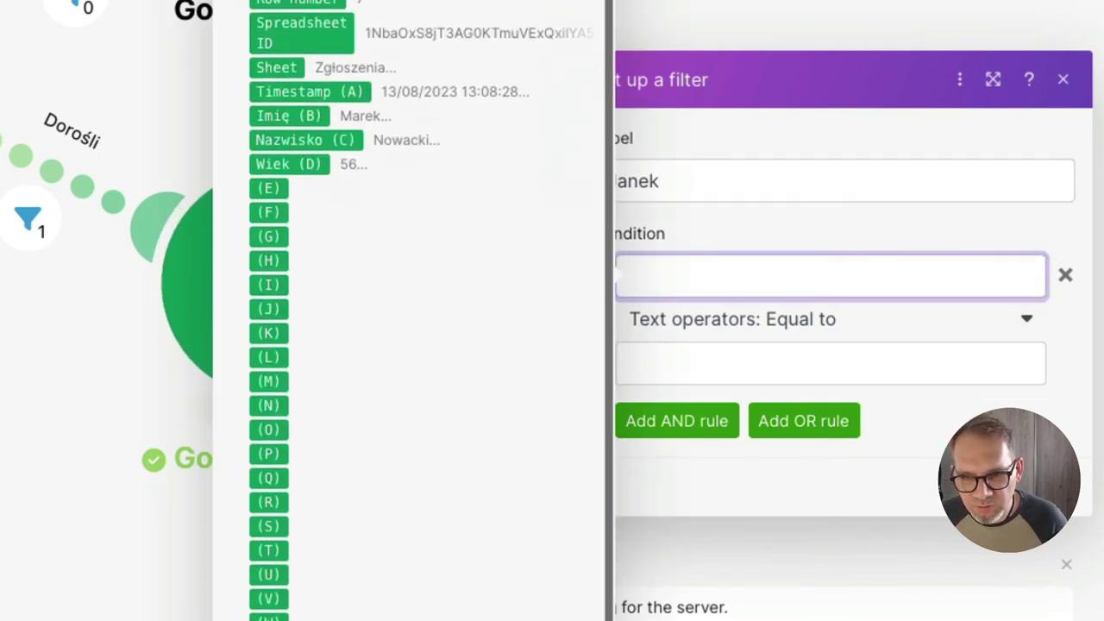
pyautogui.click(285, 115)
pyautogui.click(726, 372)
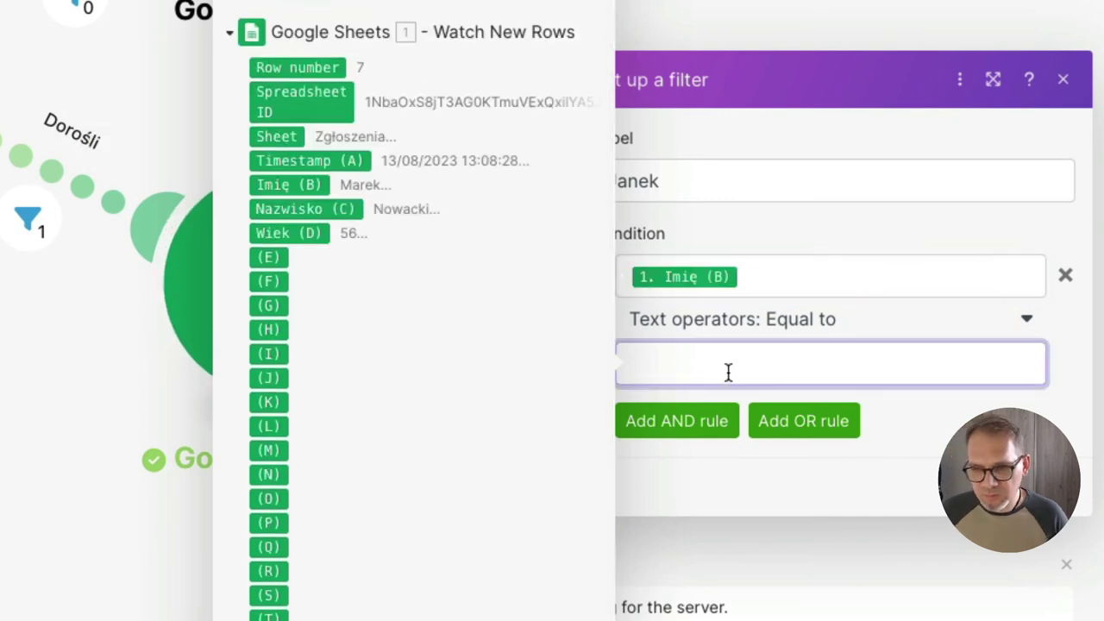
pyautogui.write('Jan')
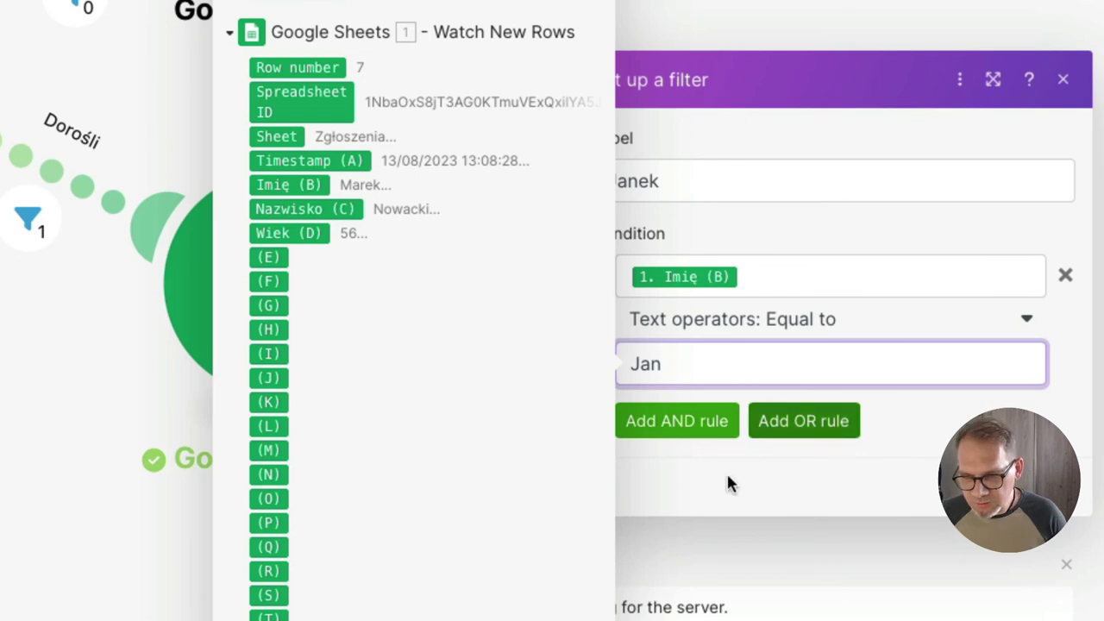
pyautogui.click(664, 459)
# Add an AND condition Nazwisko (C) equal to Kowalski and save the filter.
pyautogui.click(665, 426)
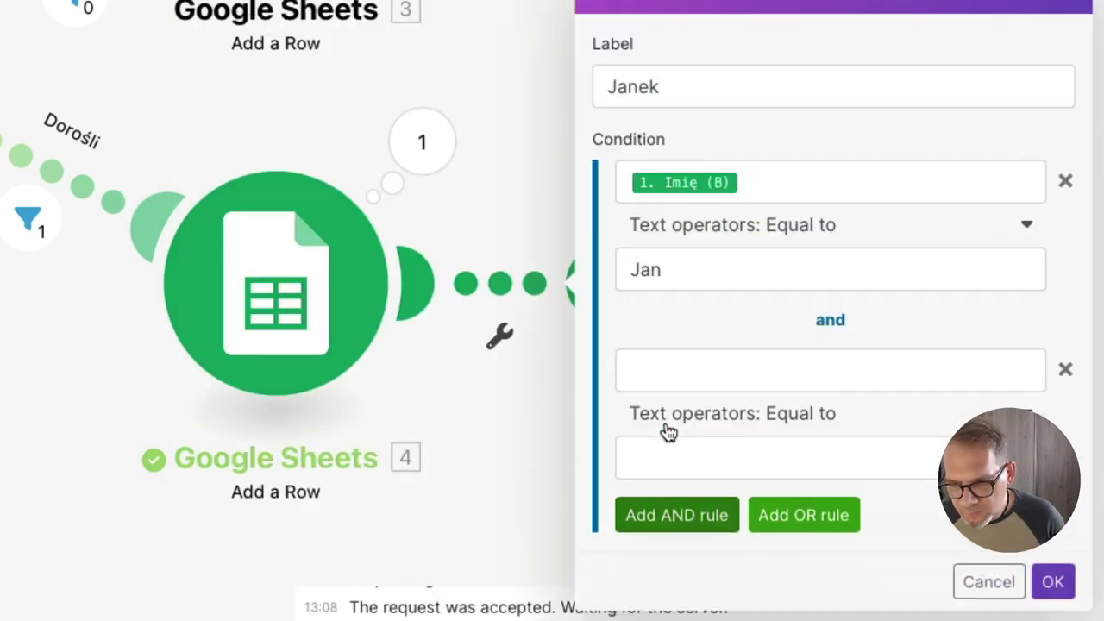
pyautogui.click(692, 366)
pyautogui.click(296, 209)
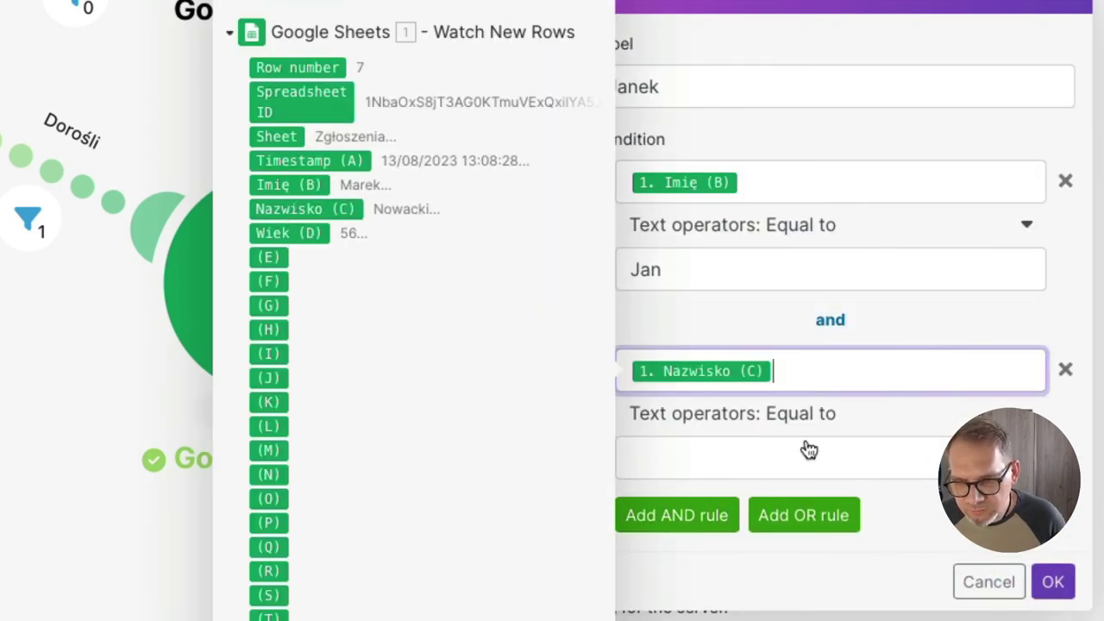
pyautogui.click(725, 449)
pyautogui.write('Kowa')
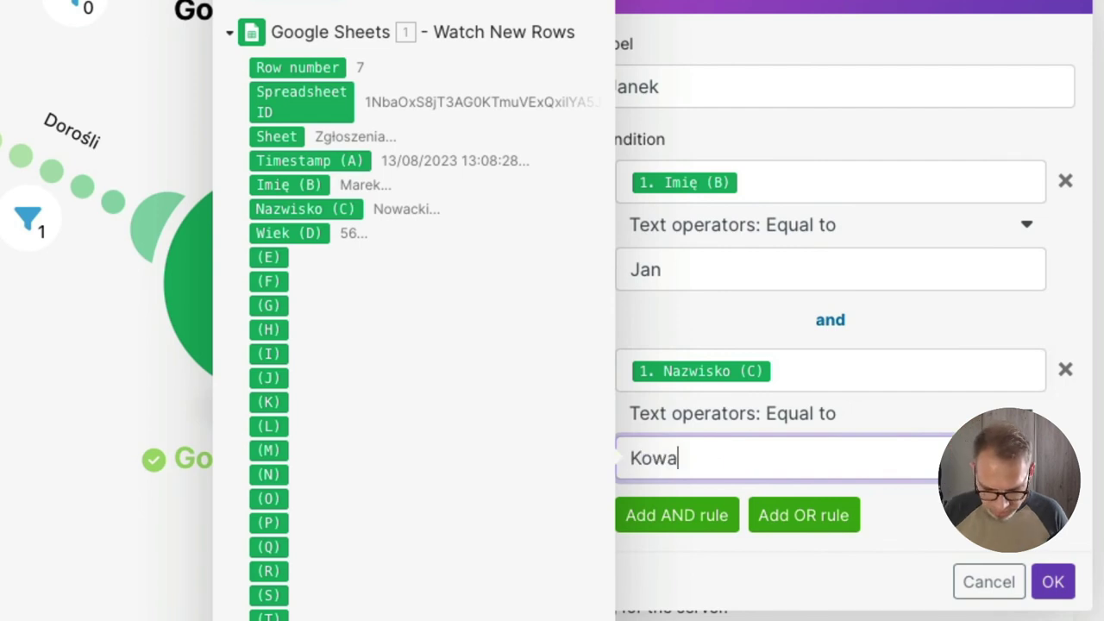
pyautogui.write('lski')
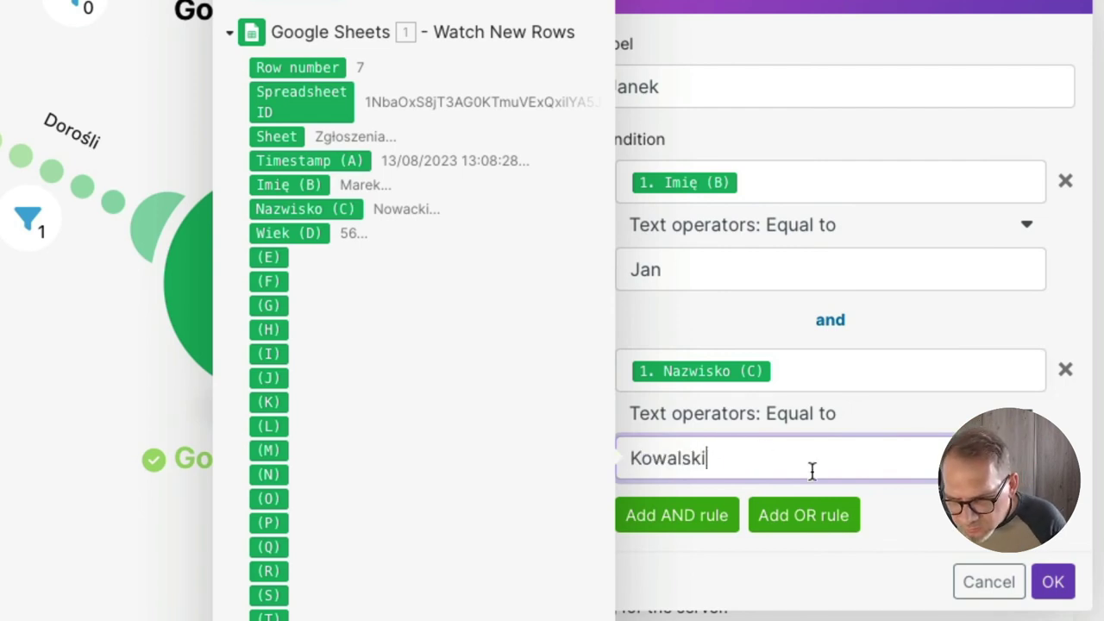
pyautogui.click(946, 423)
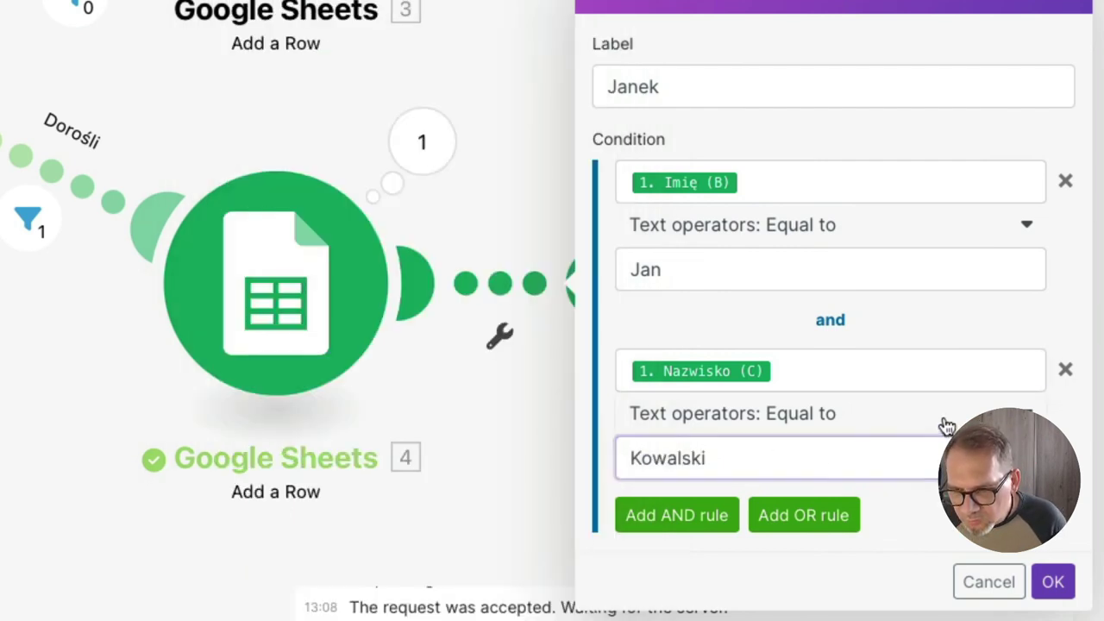
pyautogui.click(739, 94)
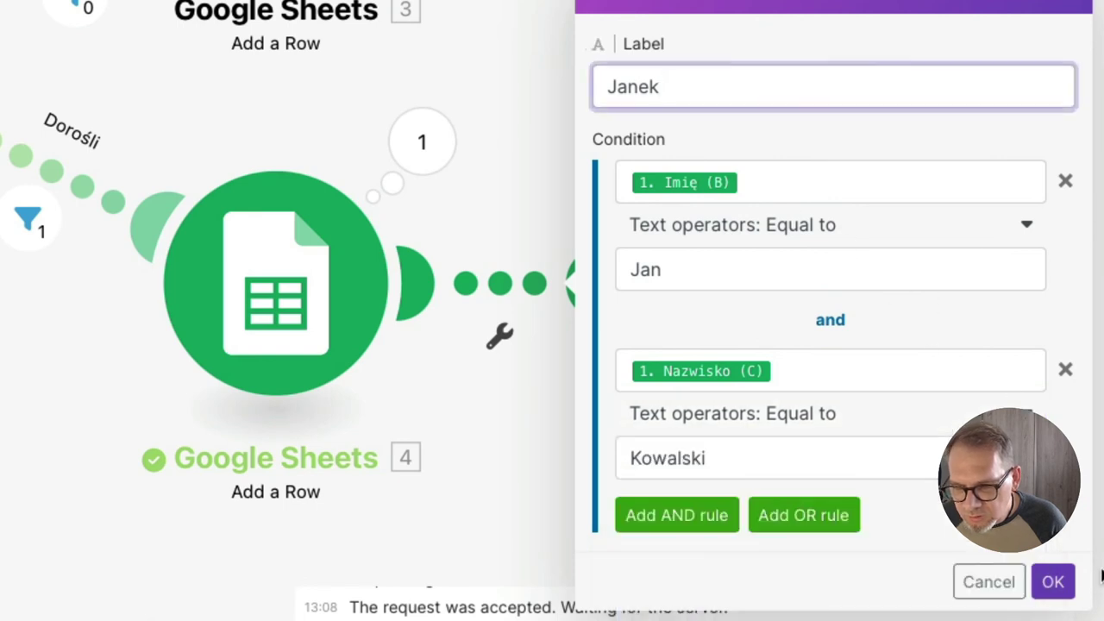
pyautogui.click(1053, 582)
# Replace the Google Chat message with 'Janek się zarejestrował!', then reopen the Janek filter.
pyautogui.click(692, 365)
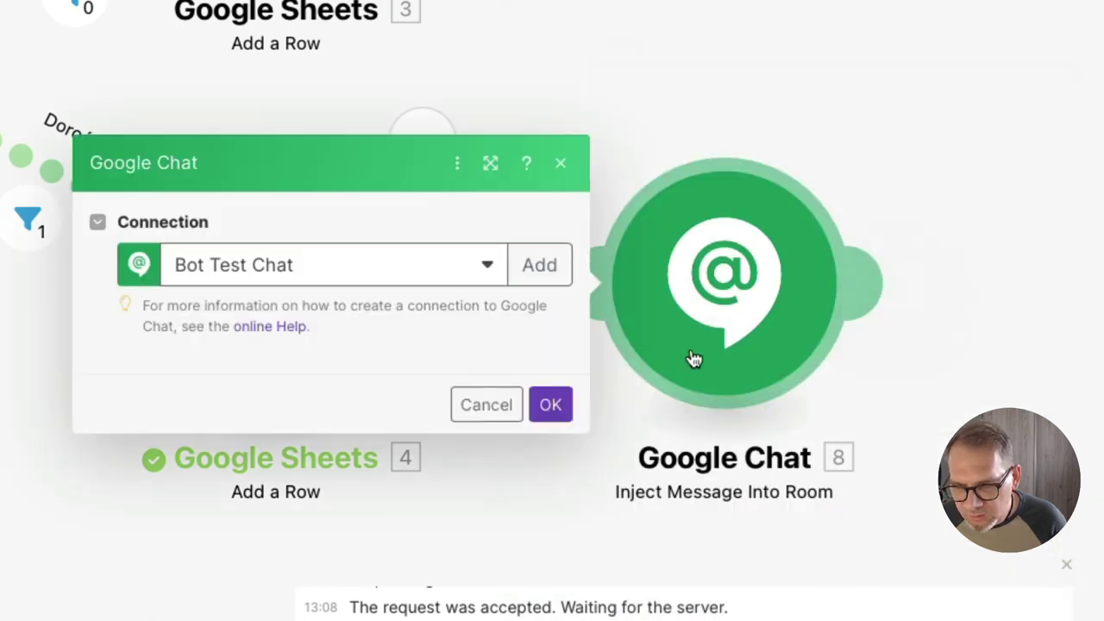
pyautogui.click(292, 356)
pyautogui.click(559, 357)
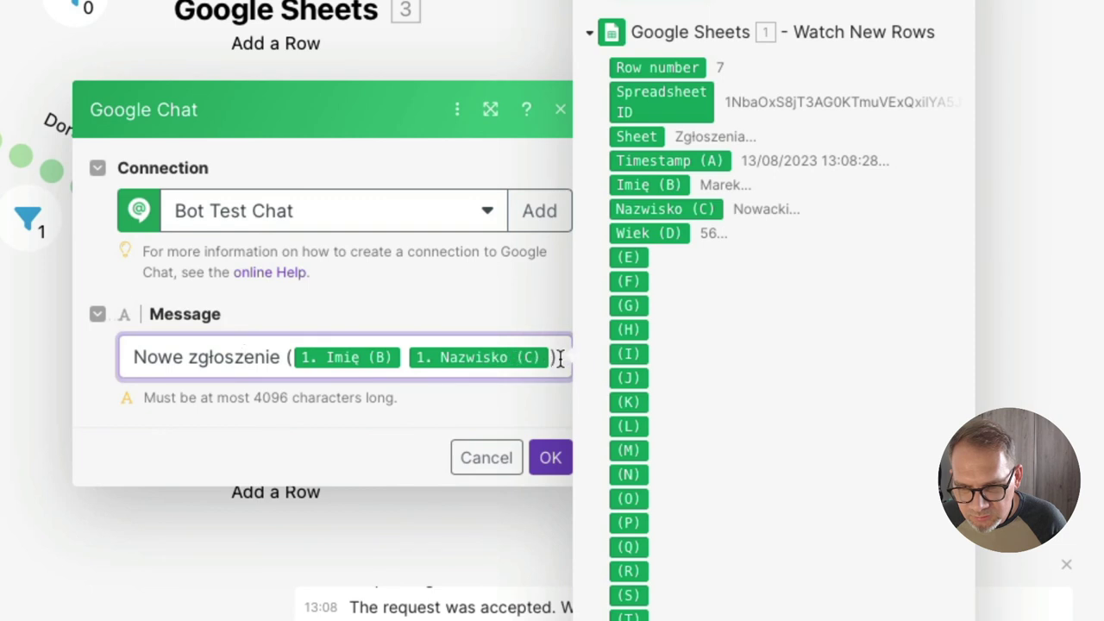
pyautogui.press('BackSpace')
pyautogui.press('BackSpace')
pyautogui.press('BackSpace')
pyautogui.press('BackSpace')
pyautogui.press('BackSpace')
pyautogui.press('BackSpace')
pyautogui.press('BackSpace')
pyautogui.press('BackSpace')
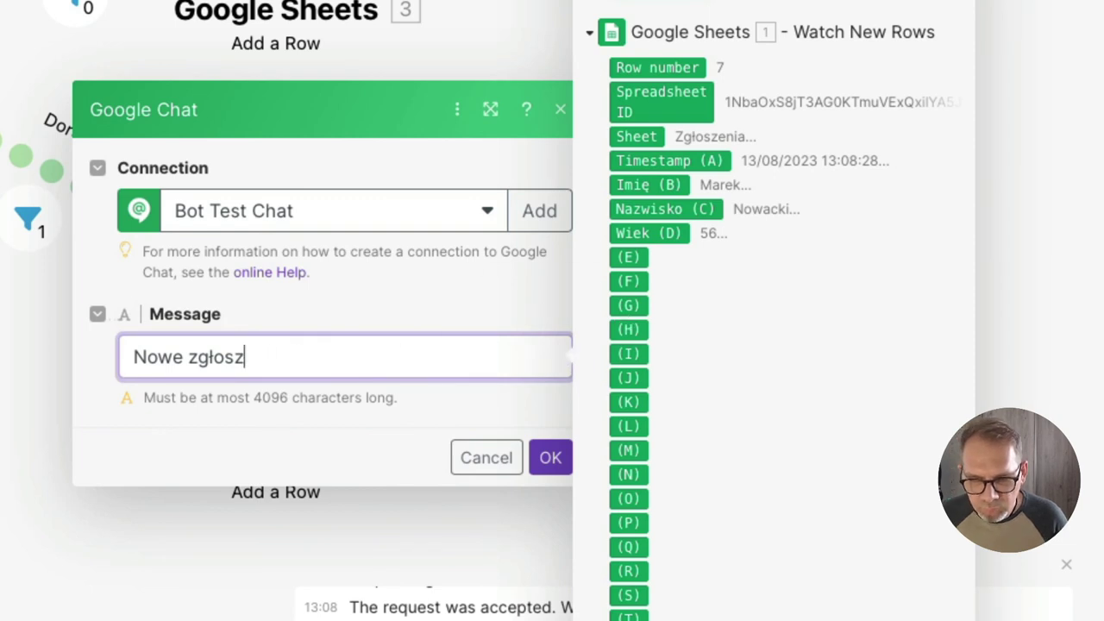
pyautogui.press('BackSpace')
pyautogui.press('BackSpace')
pyautogui.press('BackSpace')
pyautogui.press('BackSpace')
pyautogui.press('BackSpace')
pyautogui.press('BackSpace')
pyautogui.press('BackSpace')
pyautogui.press('BackSpace')
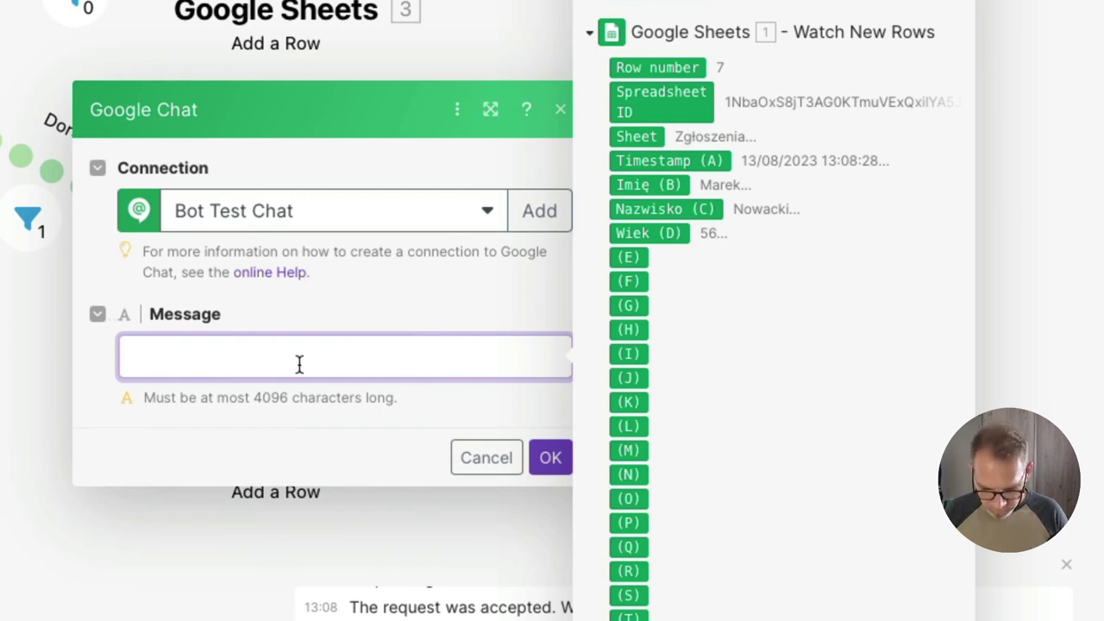
pyautogui.write('Janek się z')
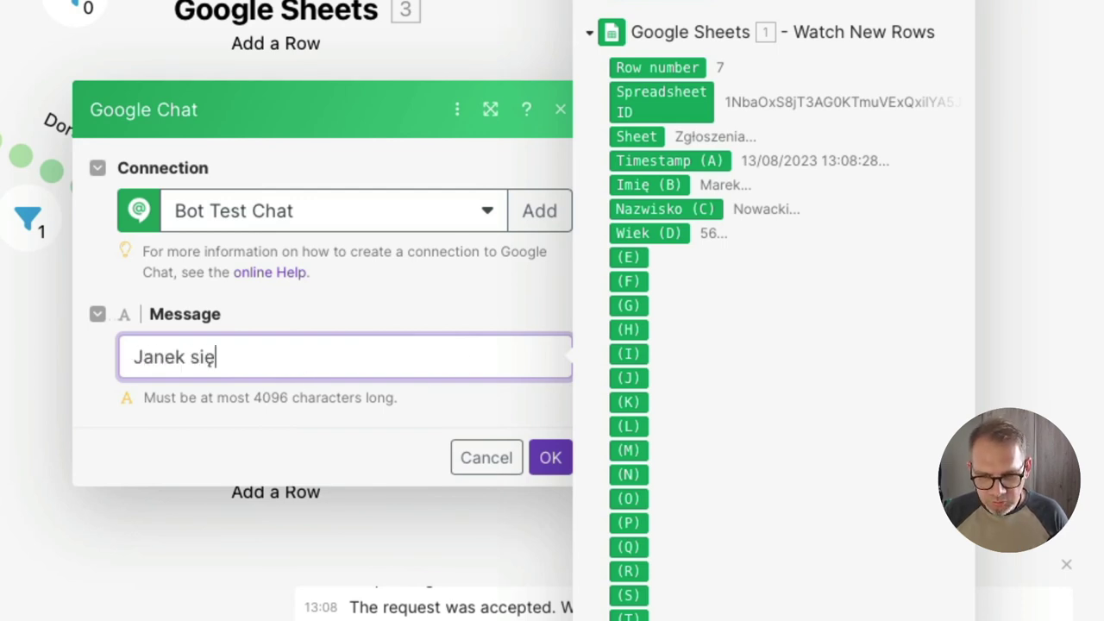
pyautogui.write('arejestr')
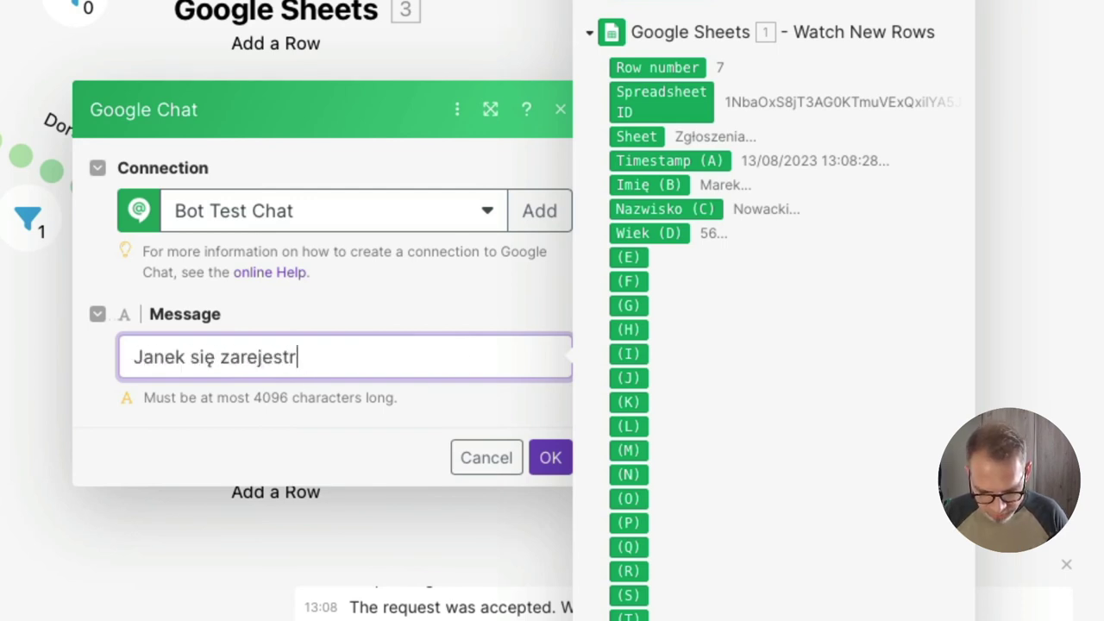
pyautogui.write('ował!')
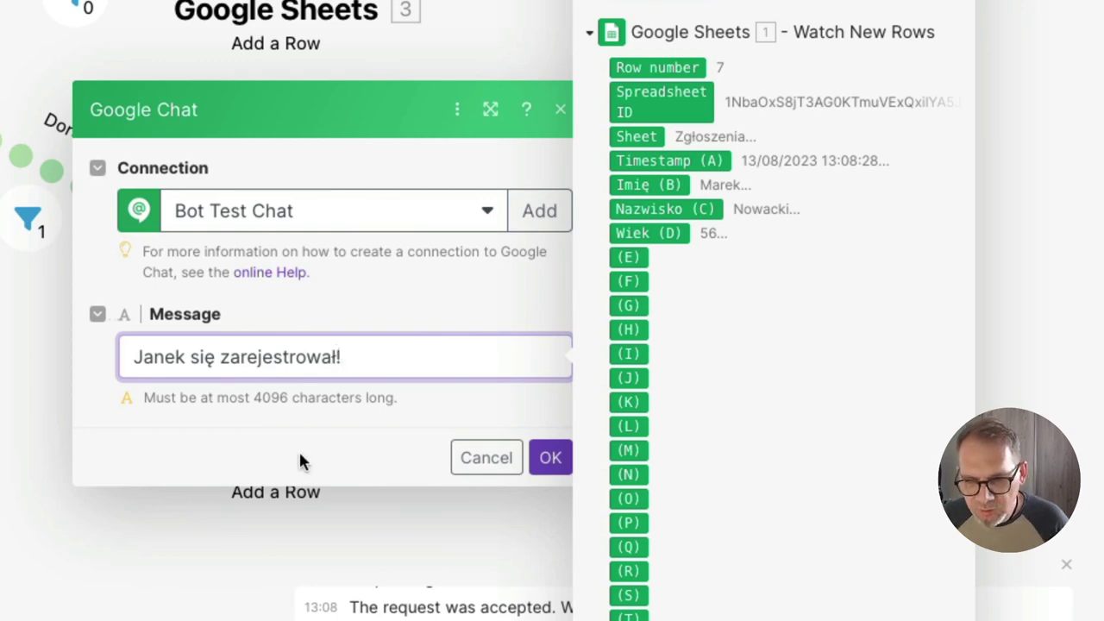
pyautogui.click(551, 457)
pyautogui.click(500, 336)
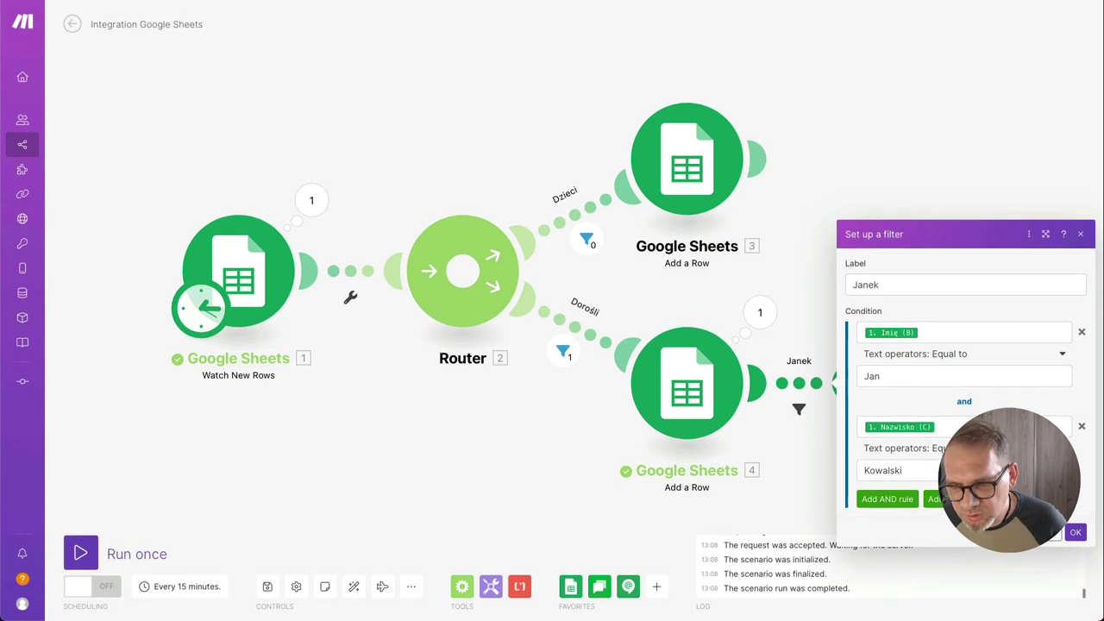
# Save the scenario, then submit a test form response with a first name, surname, and age 45.
pyautogui.click(1075, 532)
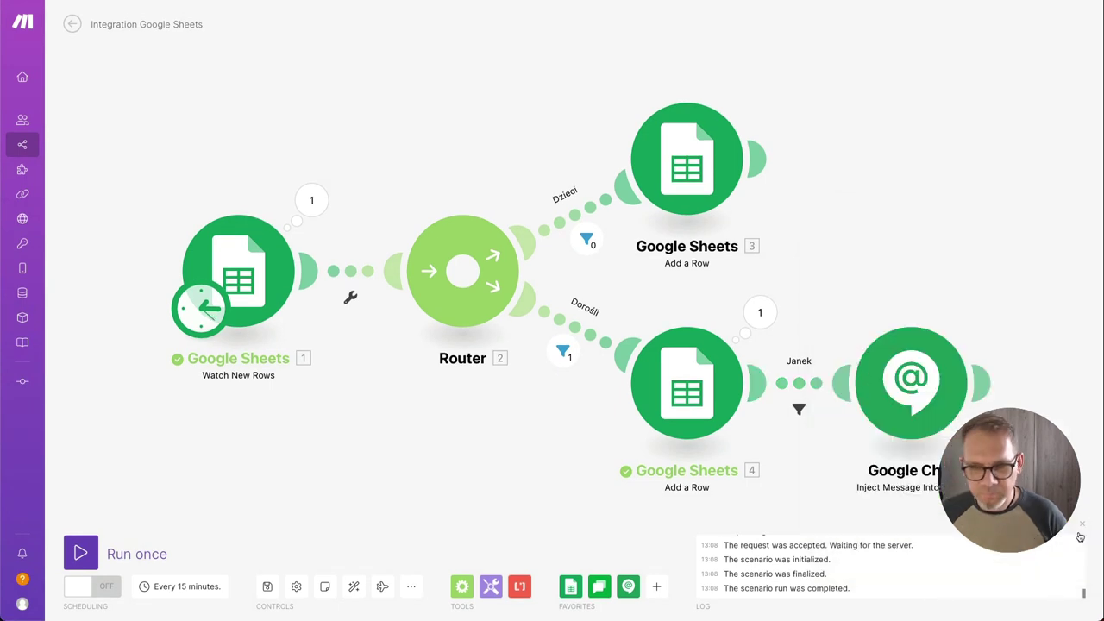
pyautogui.click(268, 588)
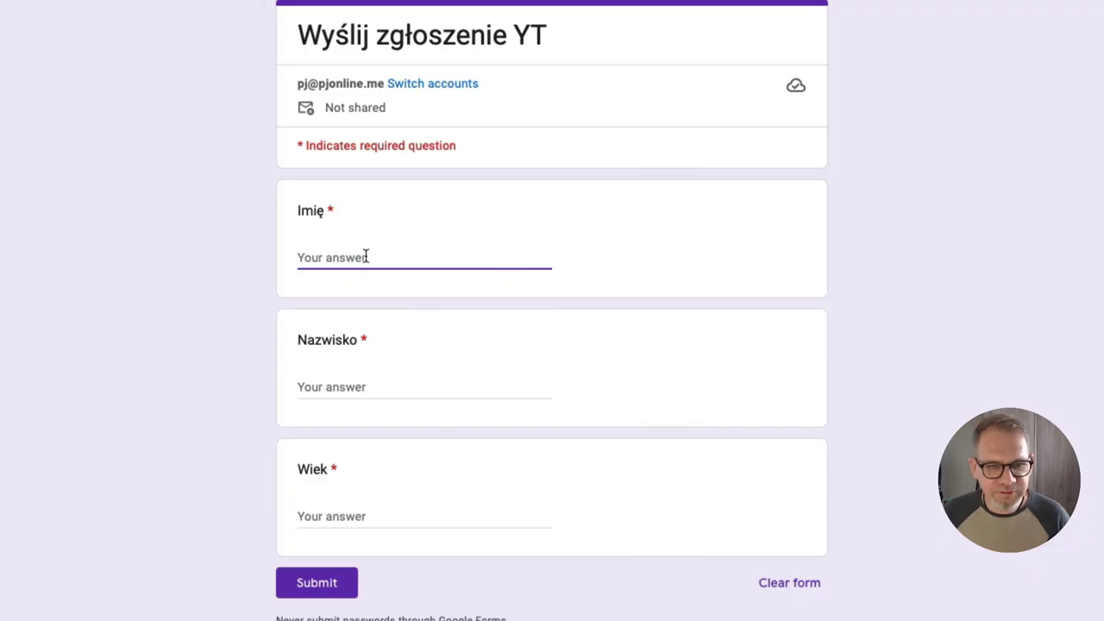
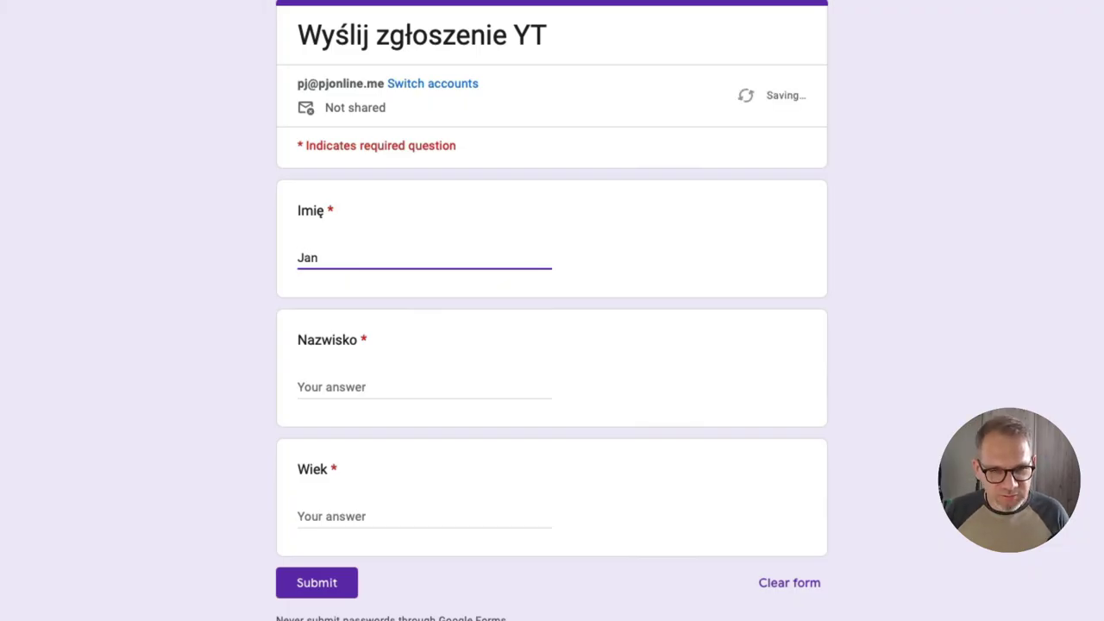
pyautogui.click(345, 387)
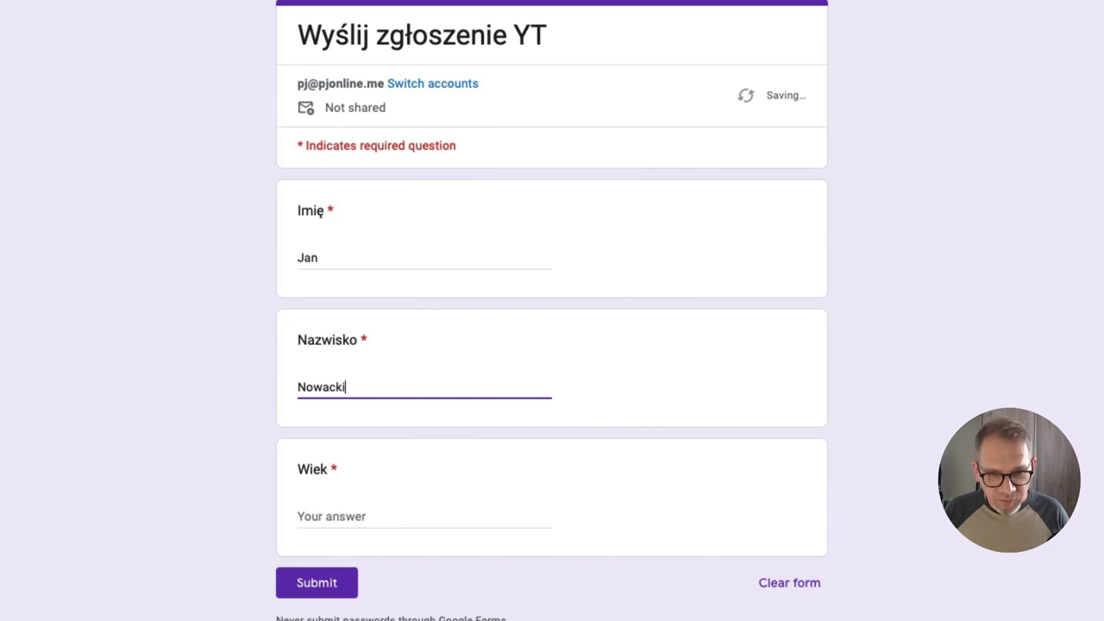
pyautogui.click(345, 517)
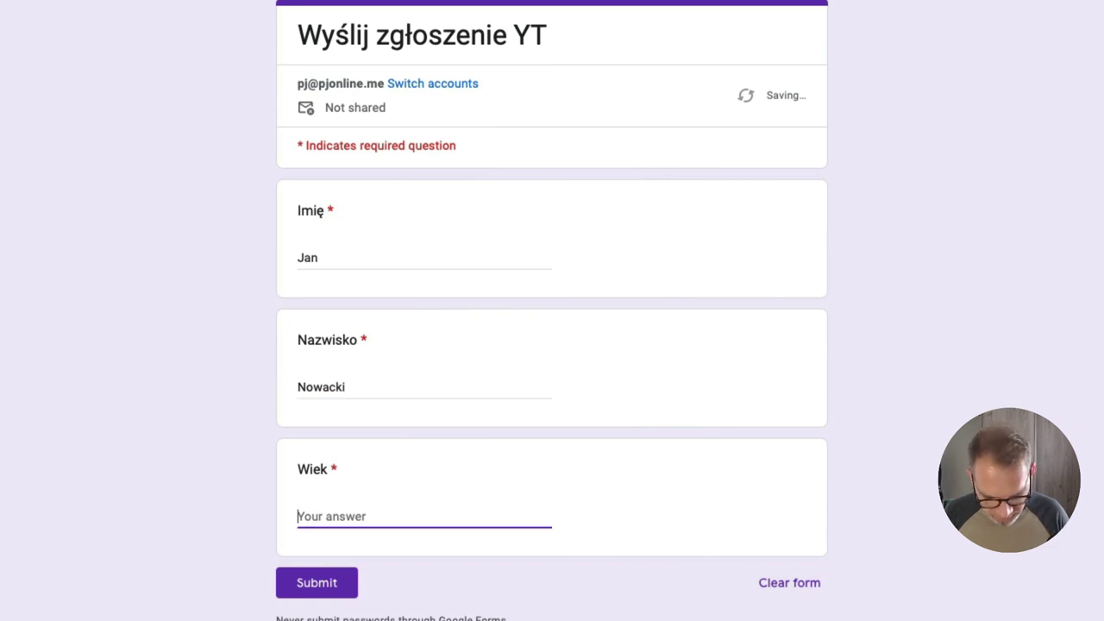
pyautogui.write('45')
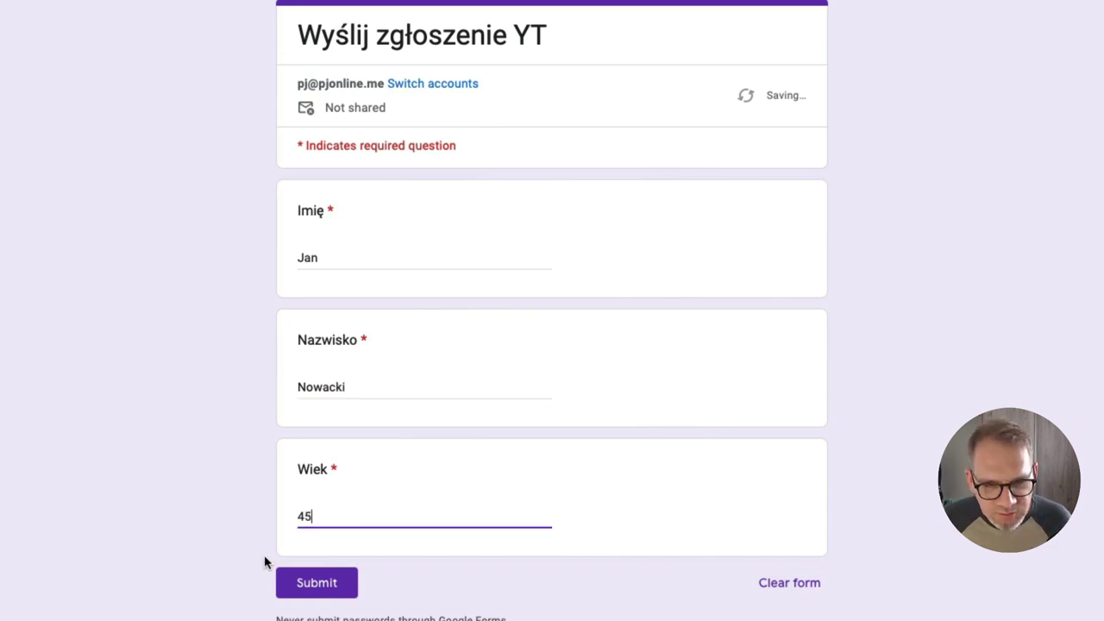
pyautogui.click(324, 592)
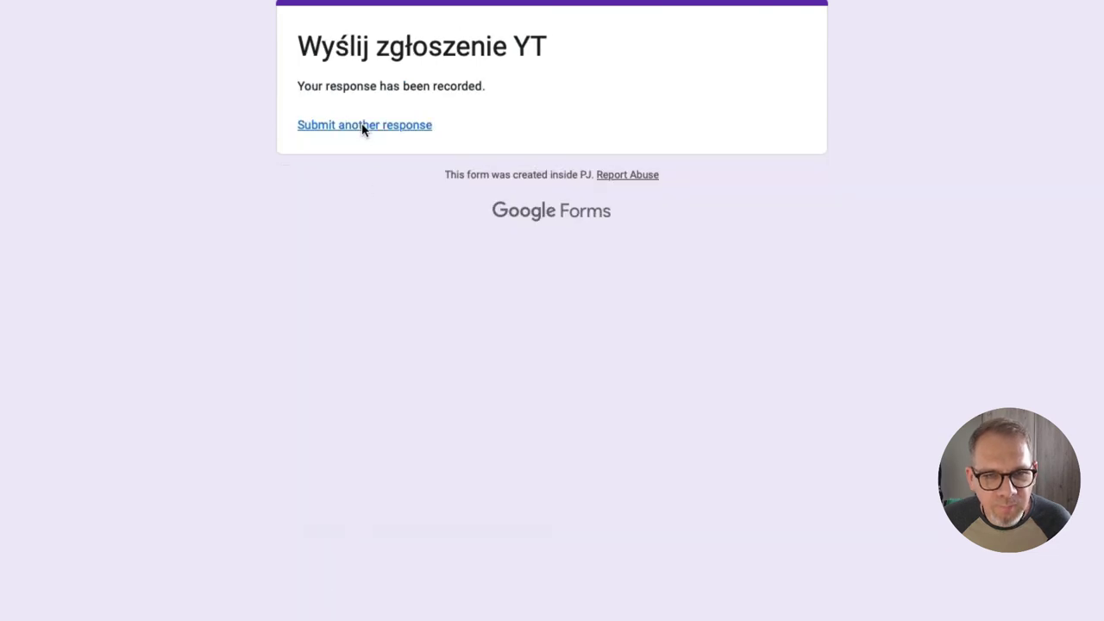
pyautogui.click(363, 126)
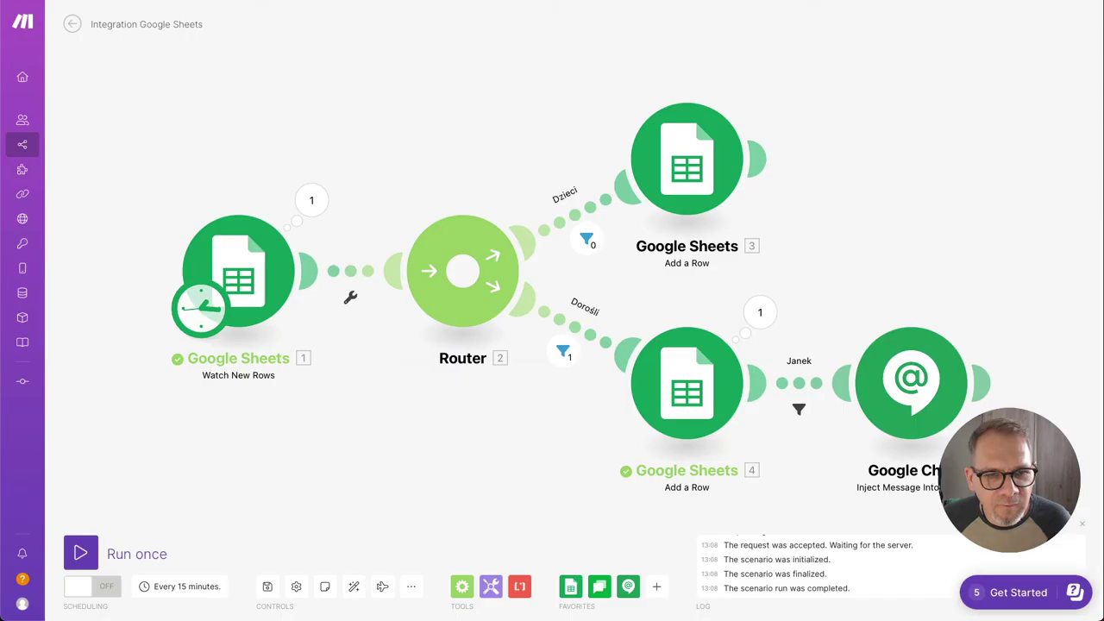
# Run the scenario once and check the new row in the Dorośli sheet.
pyautogui.click(93, 544)
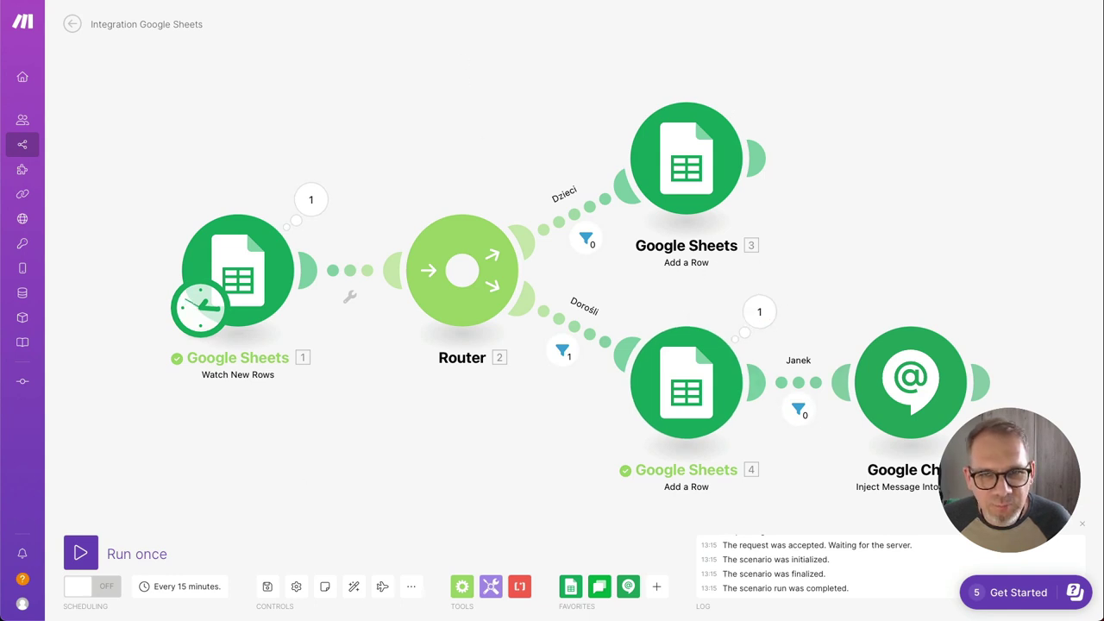
pyautogui.click(241, 610)
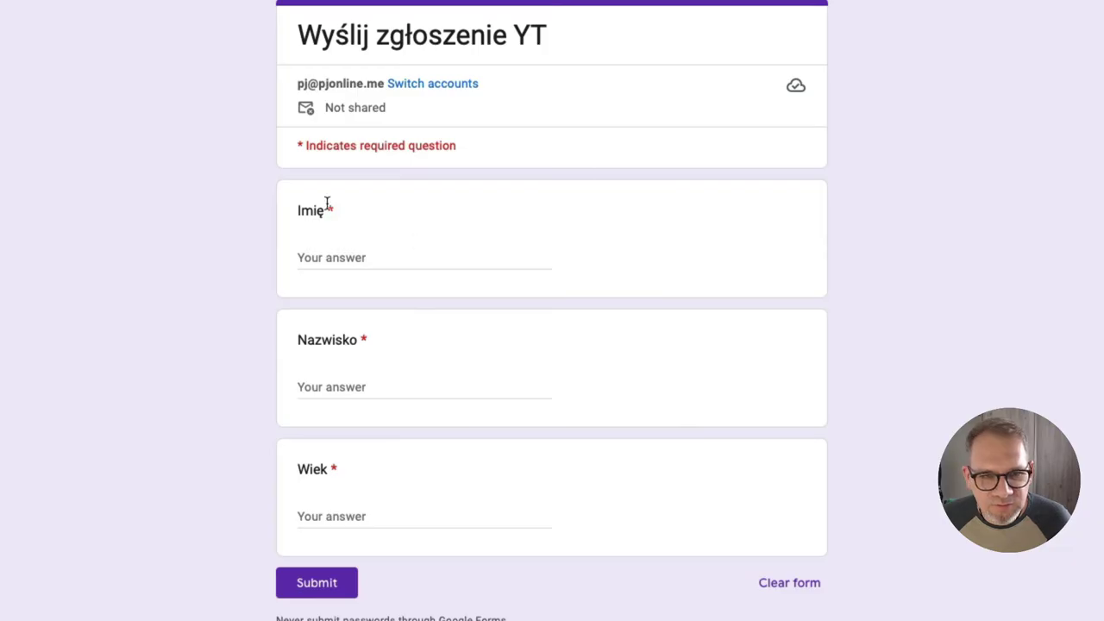
# Submit a second, Janek-matching test response with age 34, then run the scenario again.
pyautogui.click(330, 250)
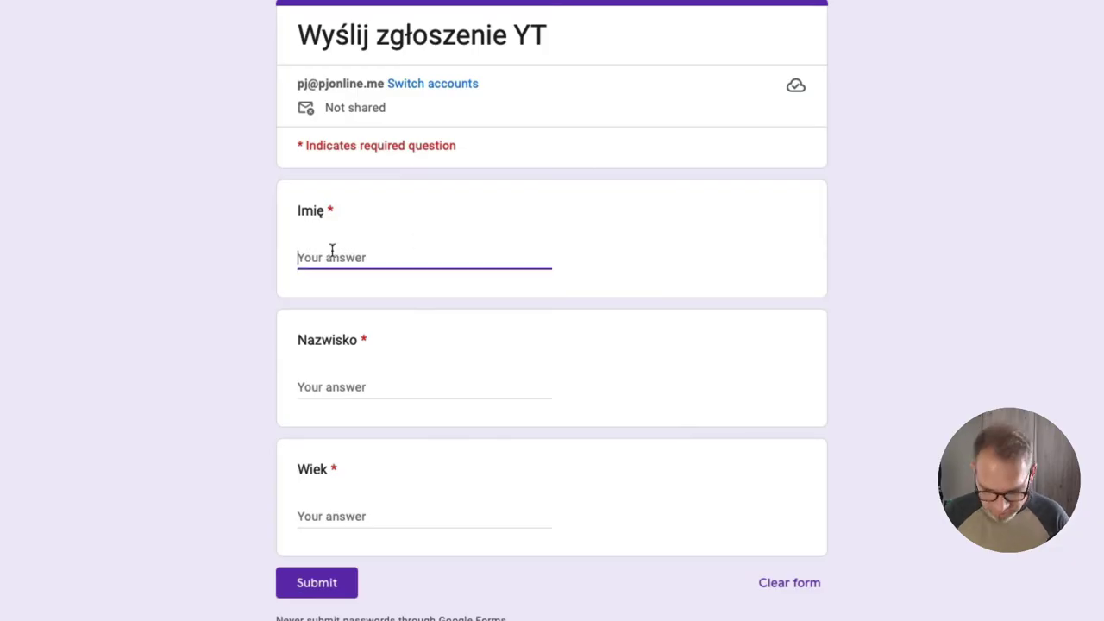
pyautogui.write('Jan')
pyautogui.click(363, 387)
pyautogui.write('Kowalski')
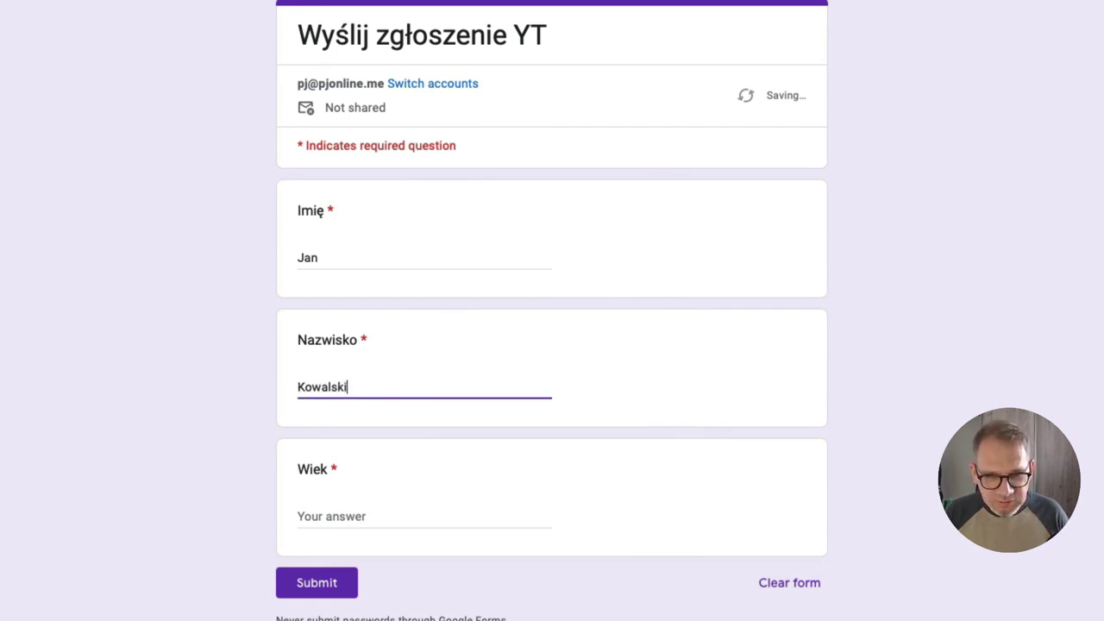
pyautogui.click(337, 516)
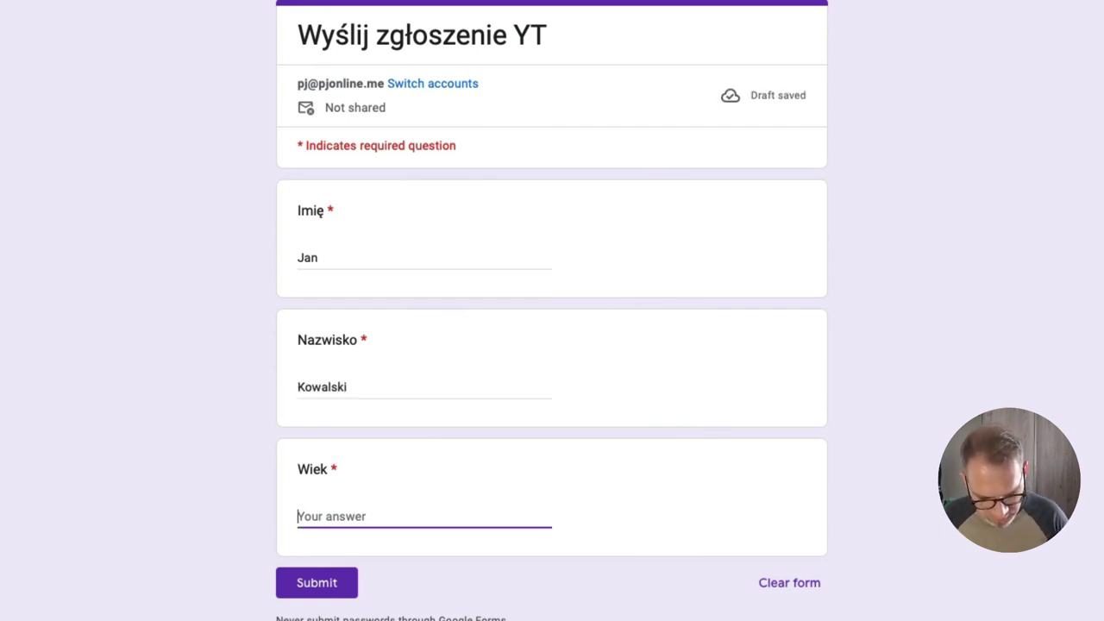
pyautogui.write('34')
pyautogui.click(322, 582)
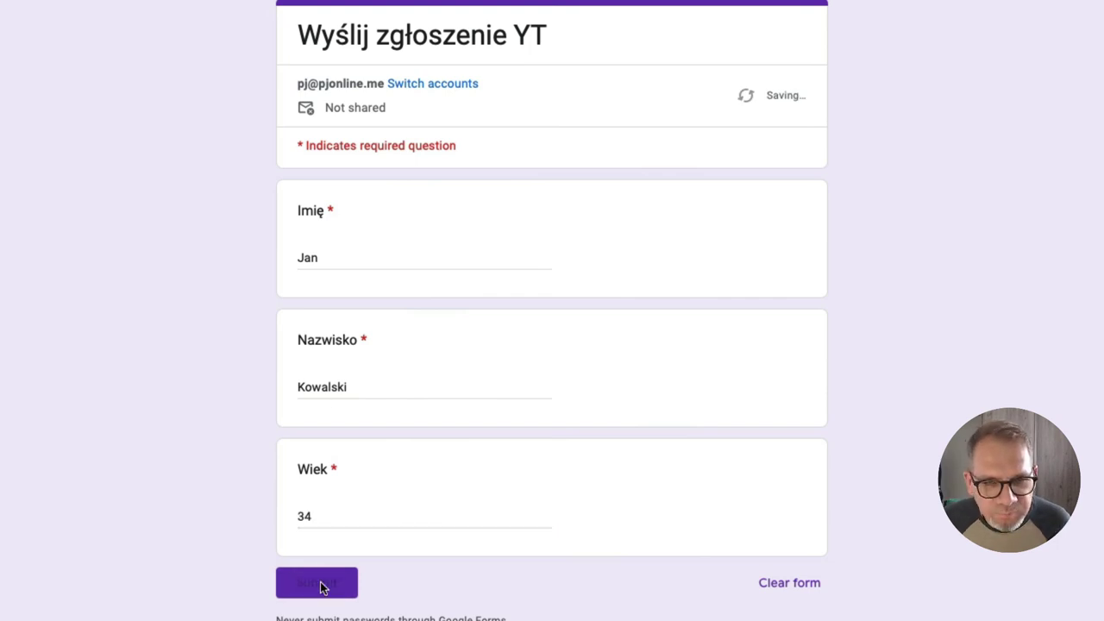
pyautogui.click(337, 127)
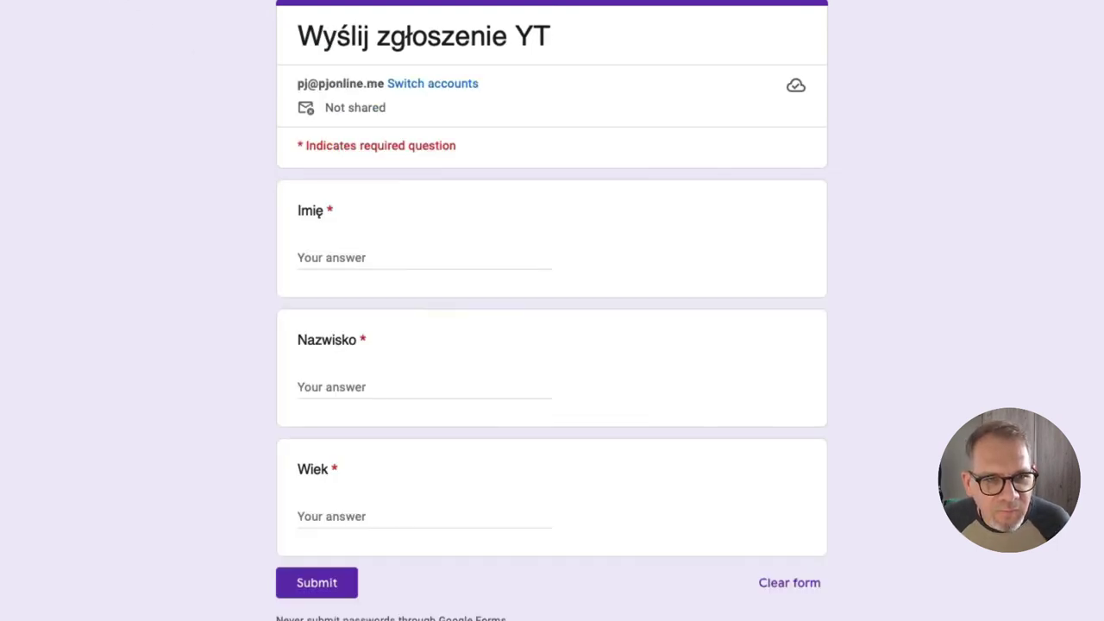
pyautogui.click(81, 553)
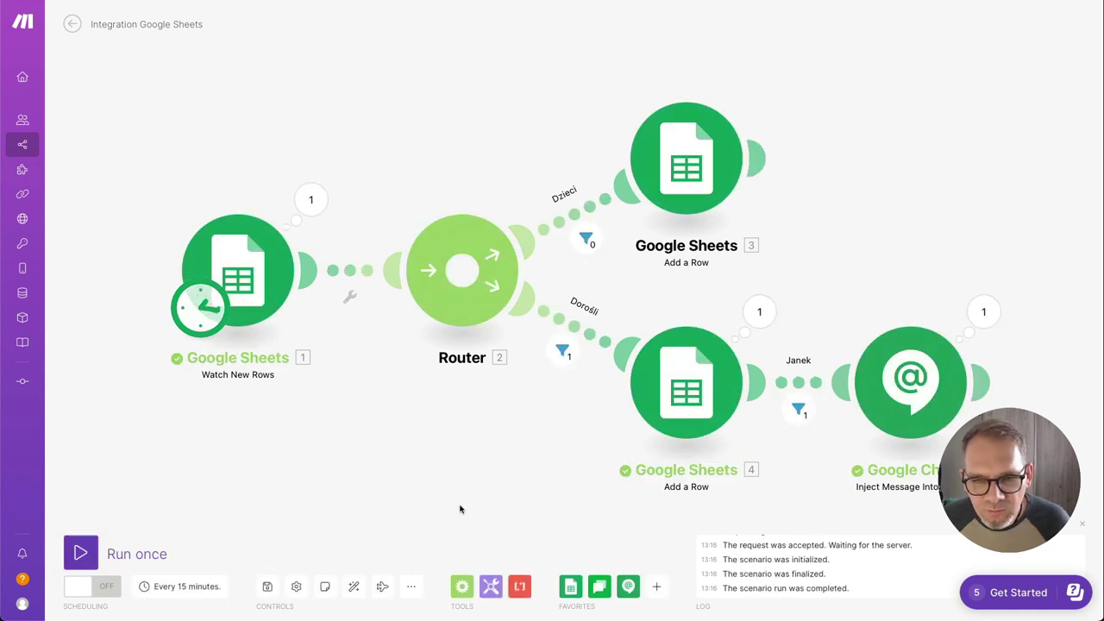
# Inspect the operation outputs of module 4 and the Google Chat module.
pyautogui.click(761, 312)
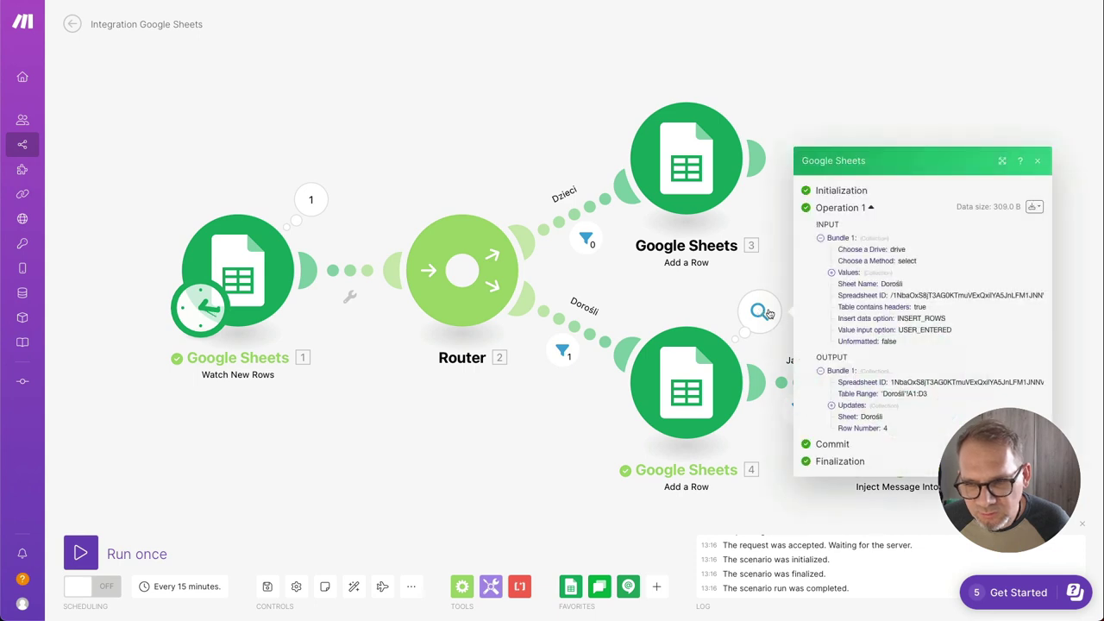
pyautogui.click(672, 293)
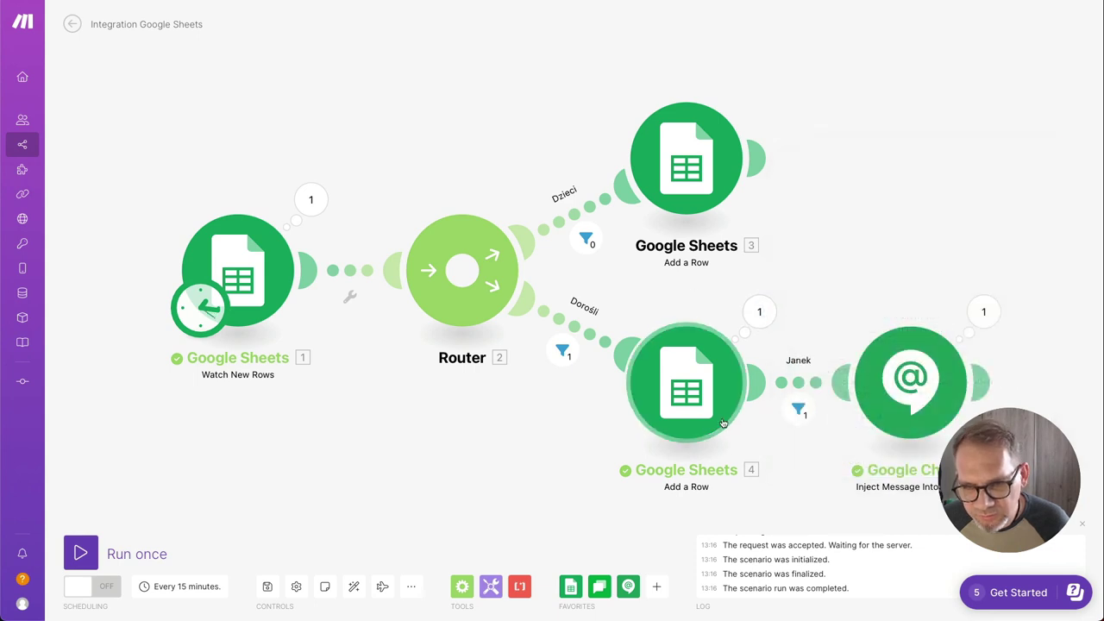
pyautogui.click(984, 312)
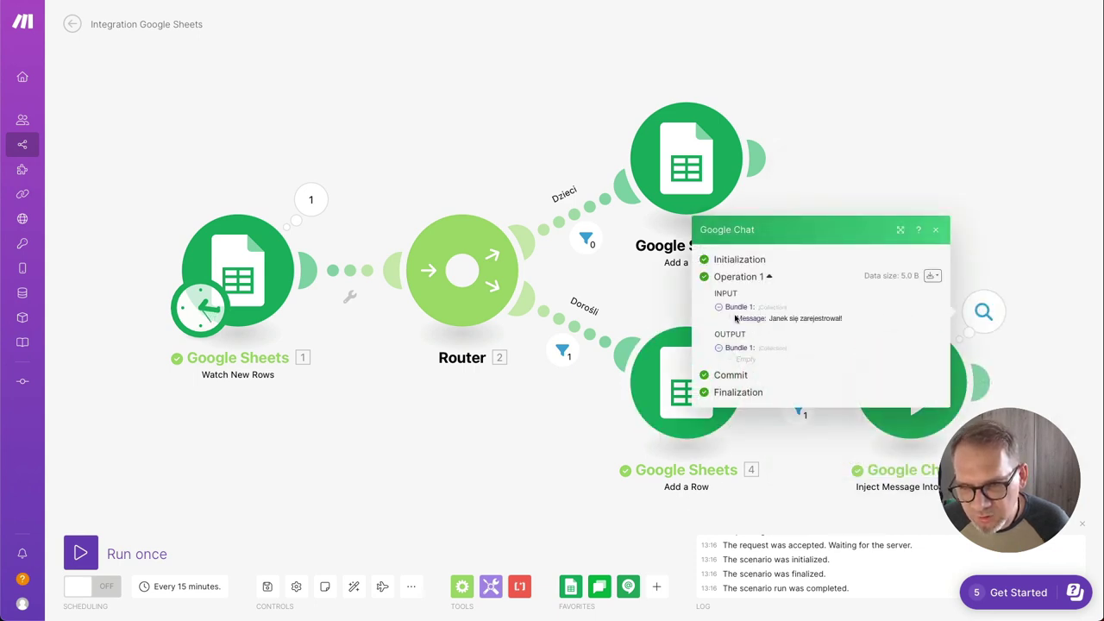
pyautogui.click(828, 195)
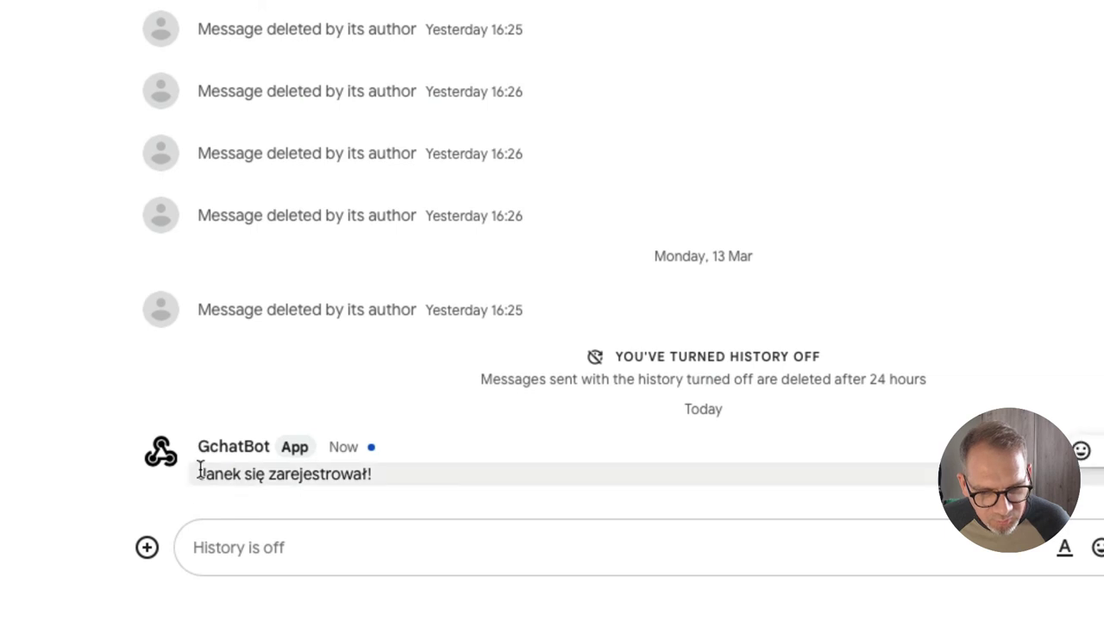
# Select GchatBot's 'Janek się zarejestrował!' message to confirm it arrived, then deselect it.
pyautogui.moveTo(198, 474); pyautogui.dragTo(410, 471)
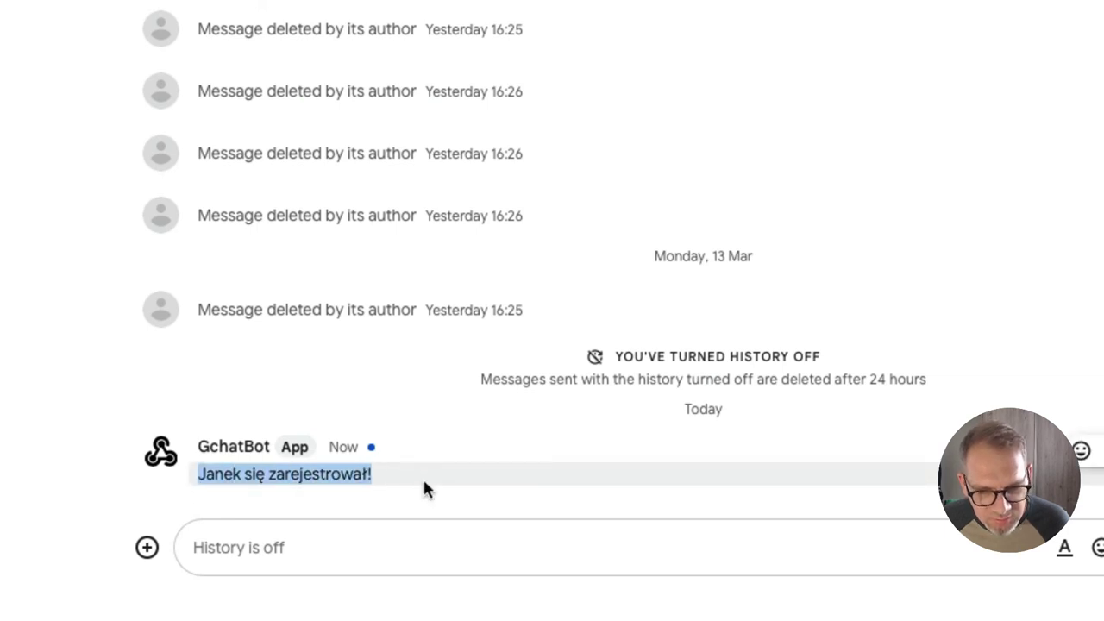
pyautogui.click(397, 542)
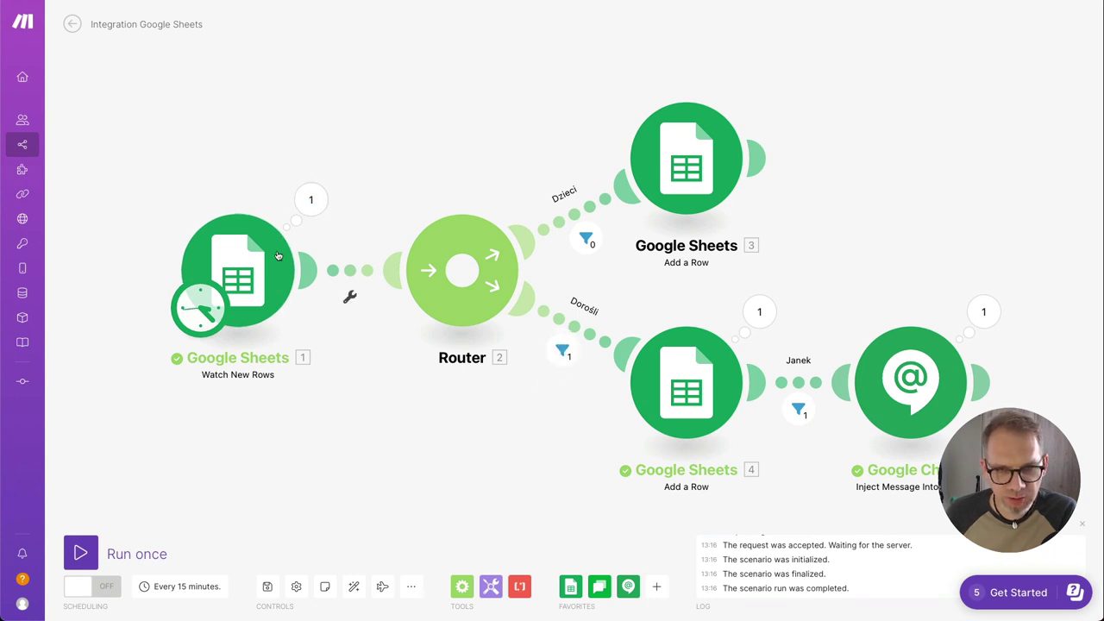
# Review the trigger's output for the form row, then go to the My Organization overview.
pyautogui.click(309, 204)
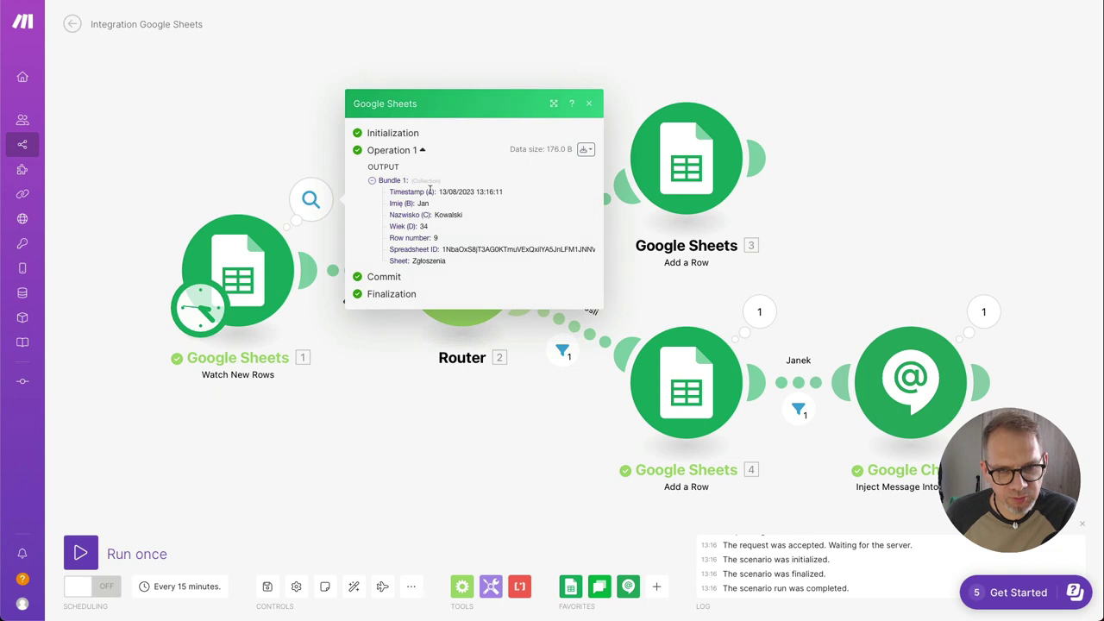
pyautogui.click(250, 129)
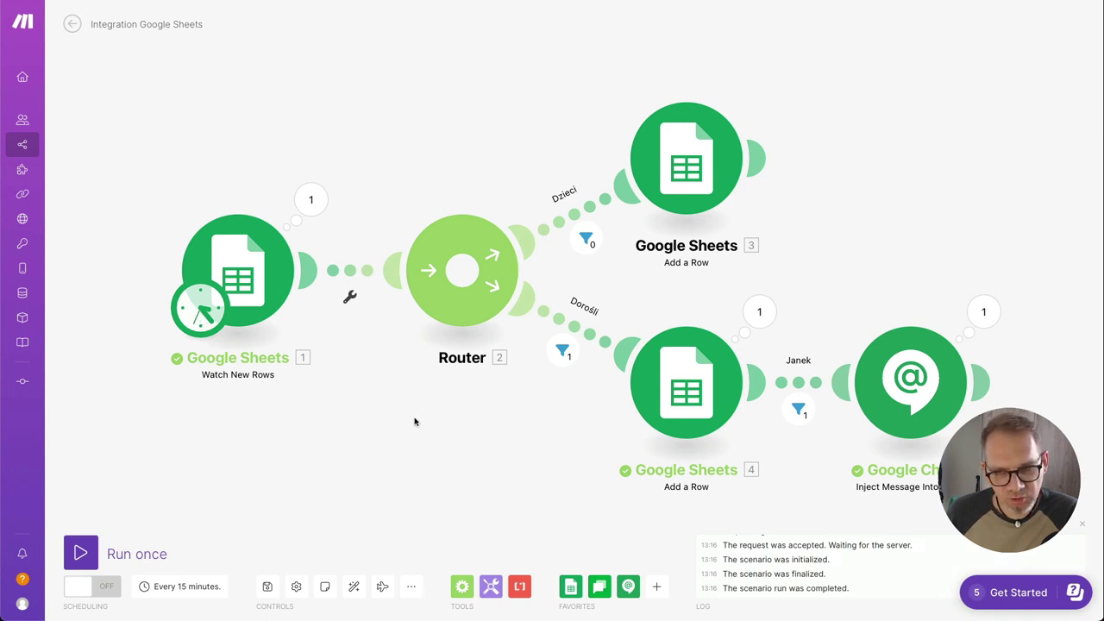
pyautogui.click(30, 76)
pyautogui.moveTo(1048, 171)
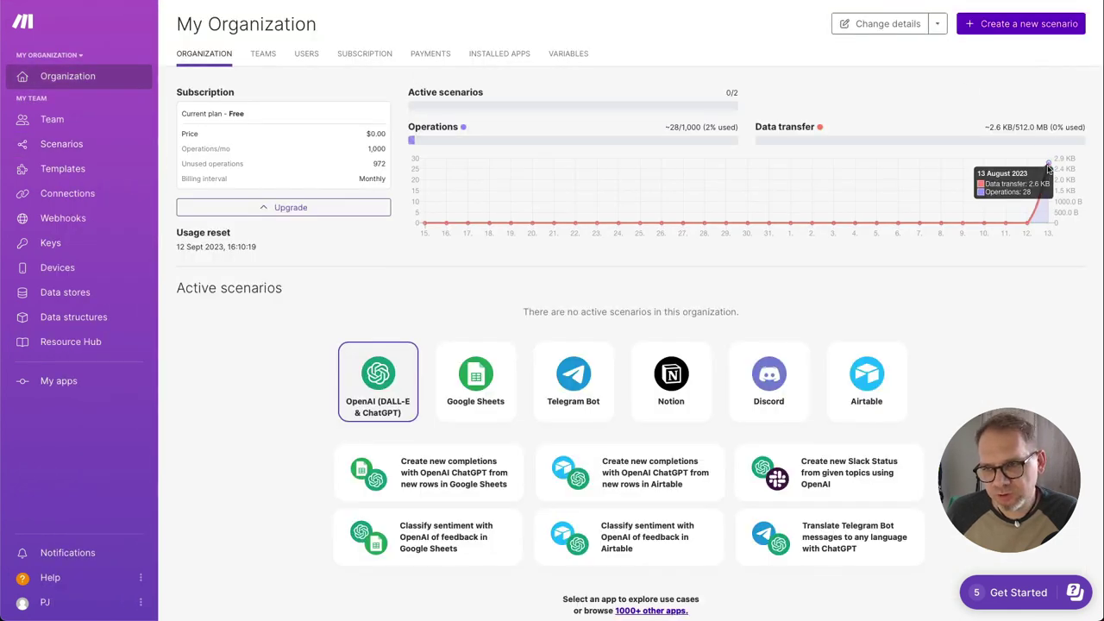